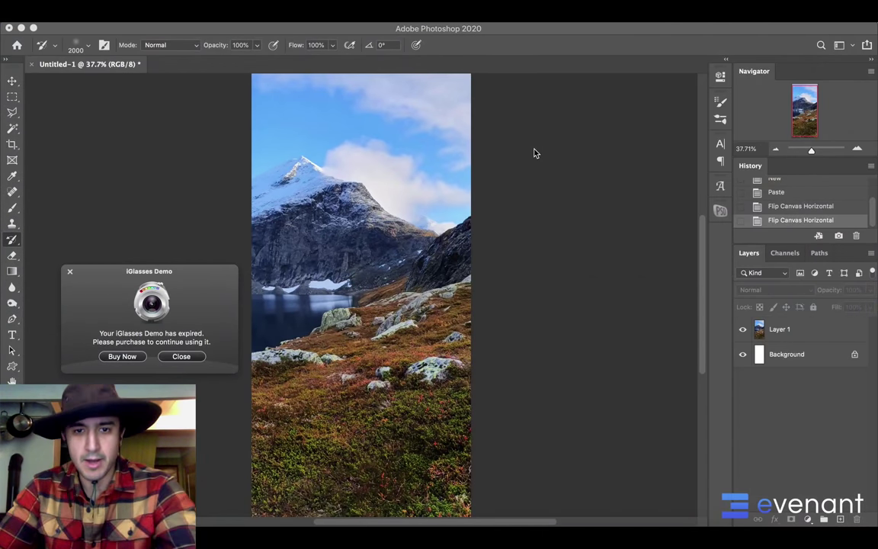
# Step: Dismiss the expired iGlasses demo notice and select Layer 1 with the mountain photo
pyautogui.click(186, 356)
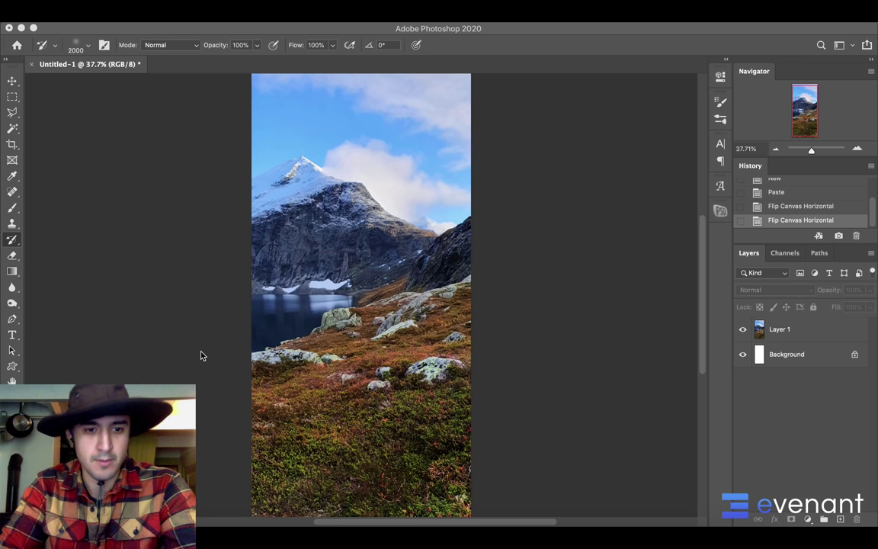
pyautogui.click(575, 273)
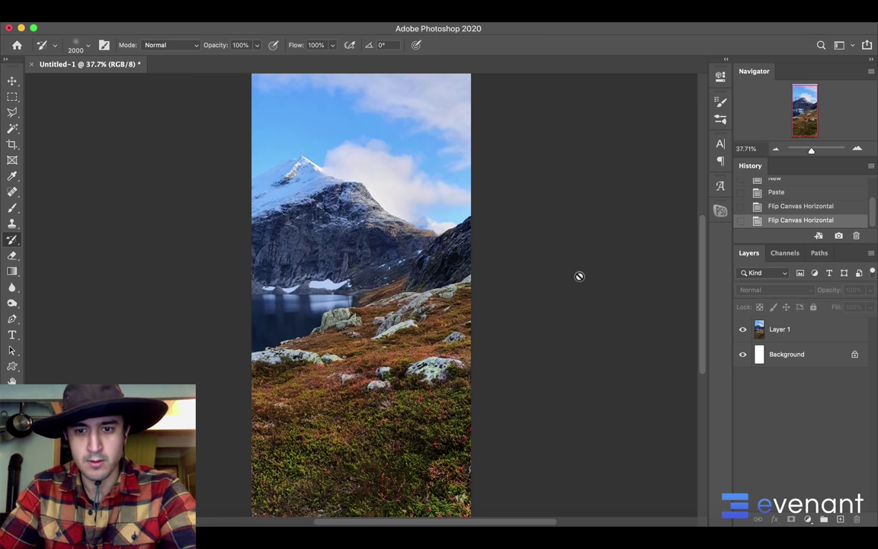
pyautogui.click(770, 329)
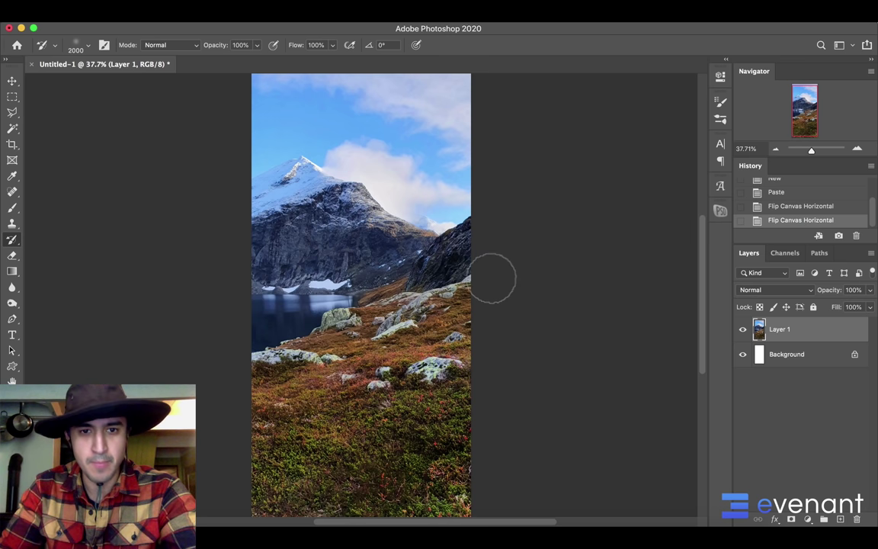
# Step: Examine the mountain photo up close, from the sky and peak down to the lake, rocks and grassy foreground
pyautogui.scroll(3, 495, 273)
pyautogui.scroll(3, 500, 271)
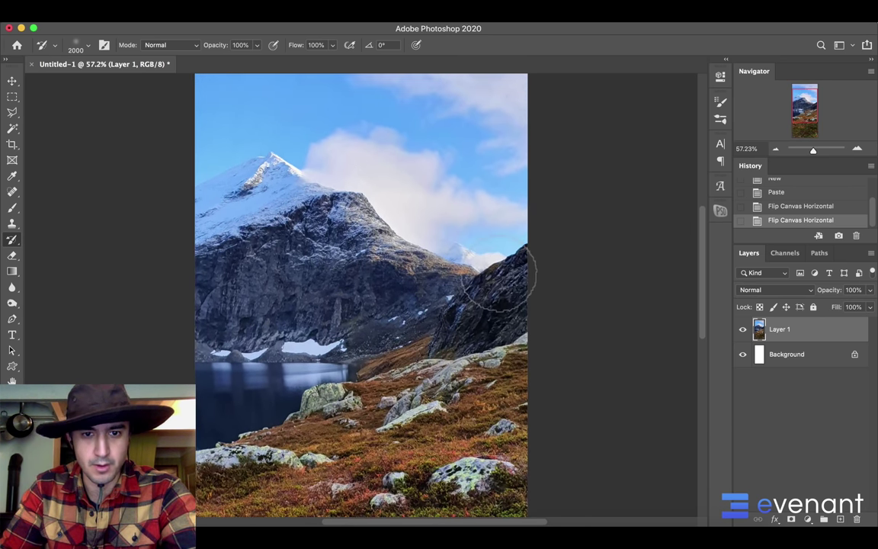
pyautogui.scroll(3, 496, 273)
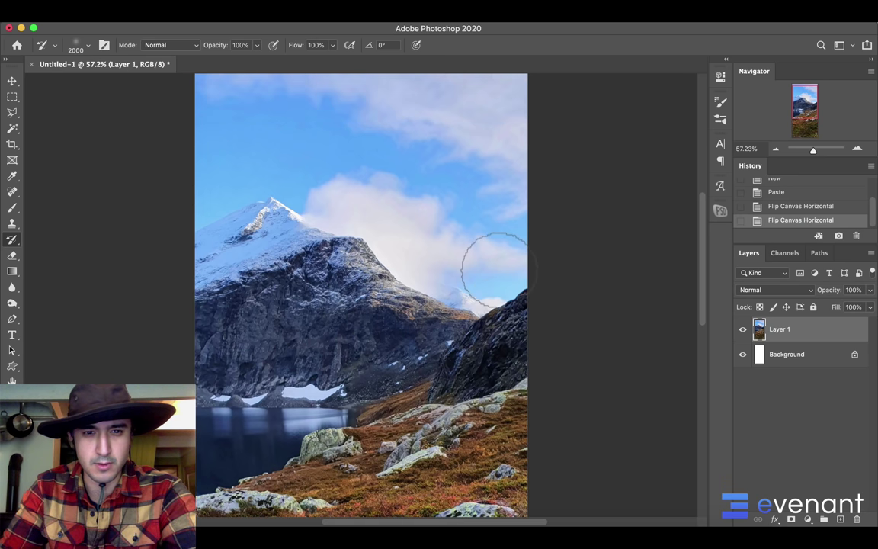
pyautogui.scroll(-5, 494, 266)
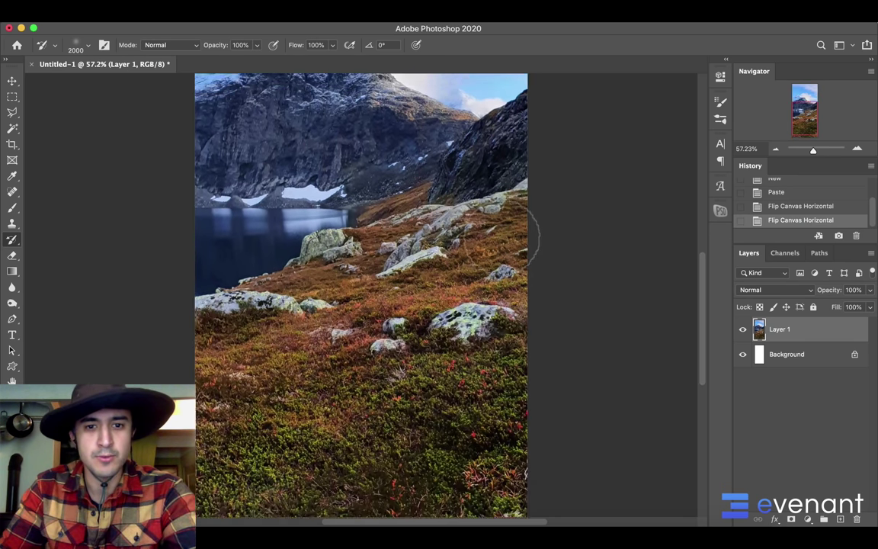
pyautogui.scroll(4, 495, 252)
pyautogui.scroll(5, 495, 244)
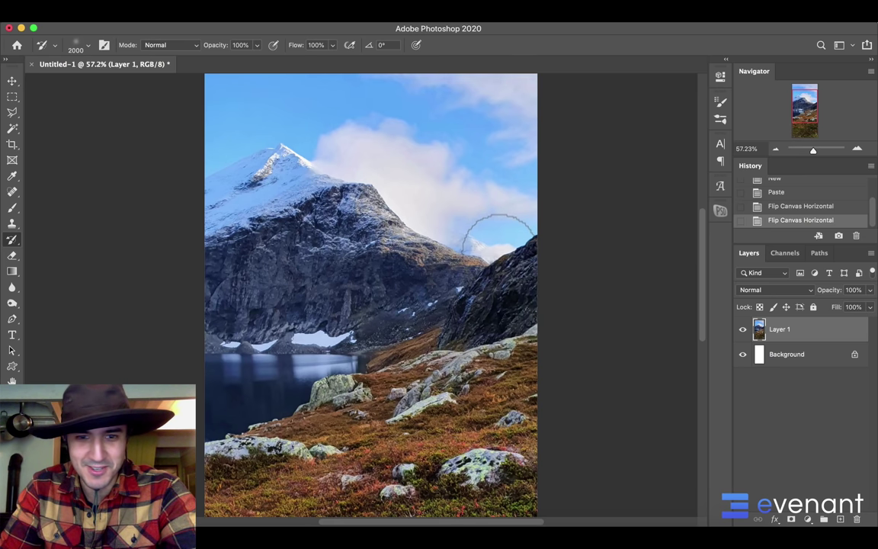
pyautogui.scroll(-10, 500, 243)
pyautogui.scroll(-4, 501, 244)
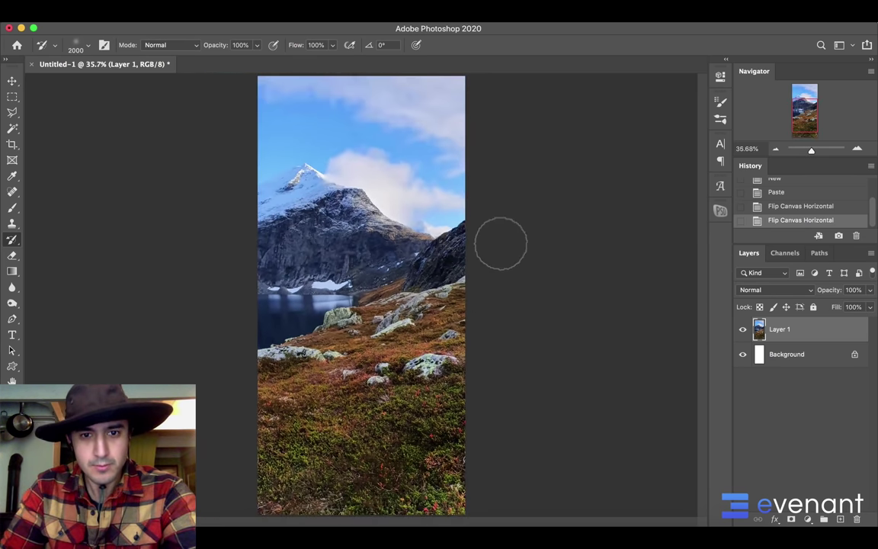
# Step: Crop the photo at full width, trimming a thin strip of sky and a larger part of the grassy foreground
pyautogui.press('c')
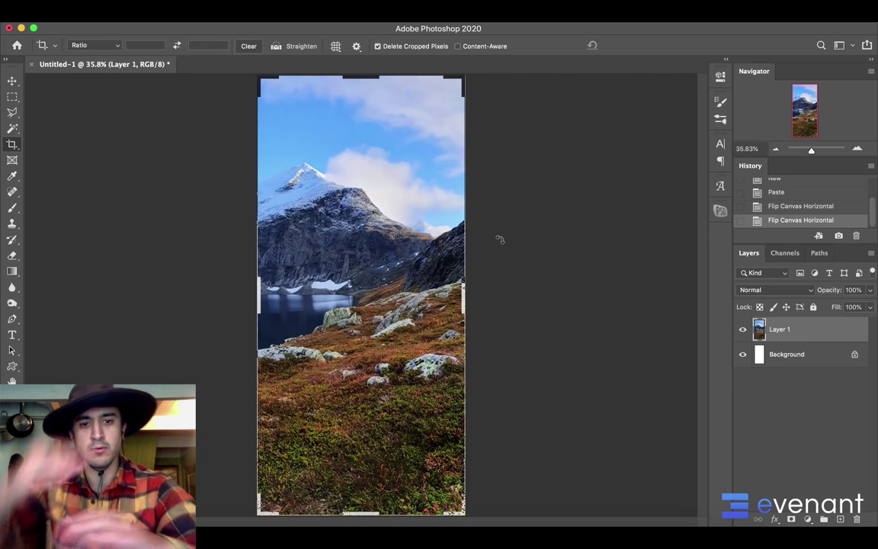
pyautogui.moveTo(354, 88)
pyautogui.mouseDown()
pyautogui.moveTo(356, 76)
pyautogui.moveTo(358, 87)
pyautogui.mouseUp()
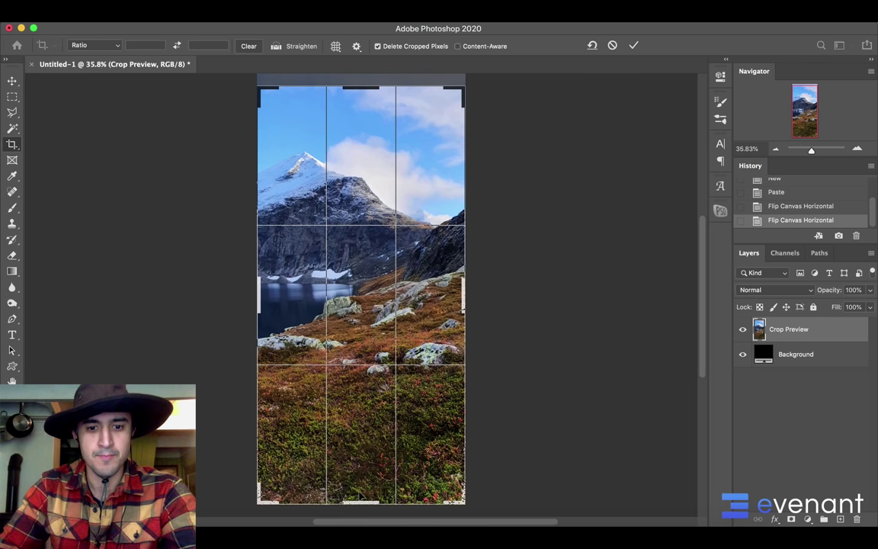
pyautogui.moveTo(360, 502); pyautogui.dragTo(360, 471)
pyautogui.moveTo(382, 387); pyautogui.dragTo(383, 402)
pyautogui.moveTo(370, 470); pyautogui.dragTo(372, 460)
pyautogui.moveTo(359, 127); pyautogui.dragTo(371, 155)
pyautogui.press('Return')
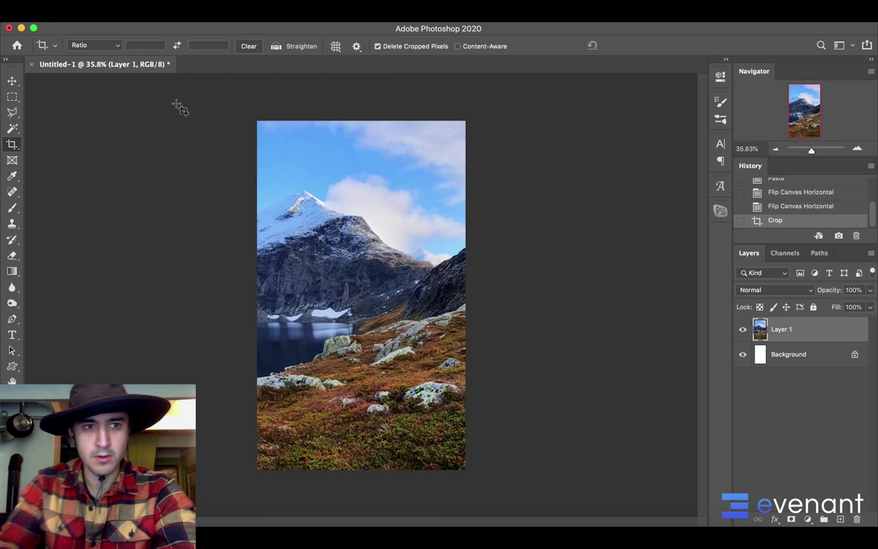
# Step: Float the photo in its own window and create a new portrait document with a height of 3000 pixels at 72 ppi
pyautogui.moveTo(143, 67); pyautogui.dragTo(172, 69)
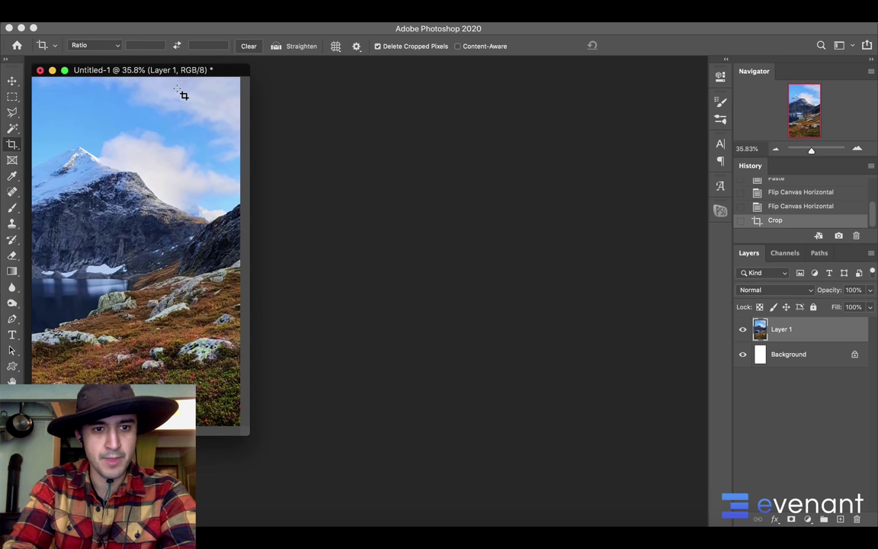
pyautogui.click(119, 15)
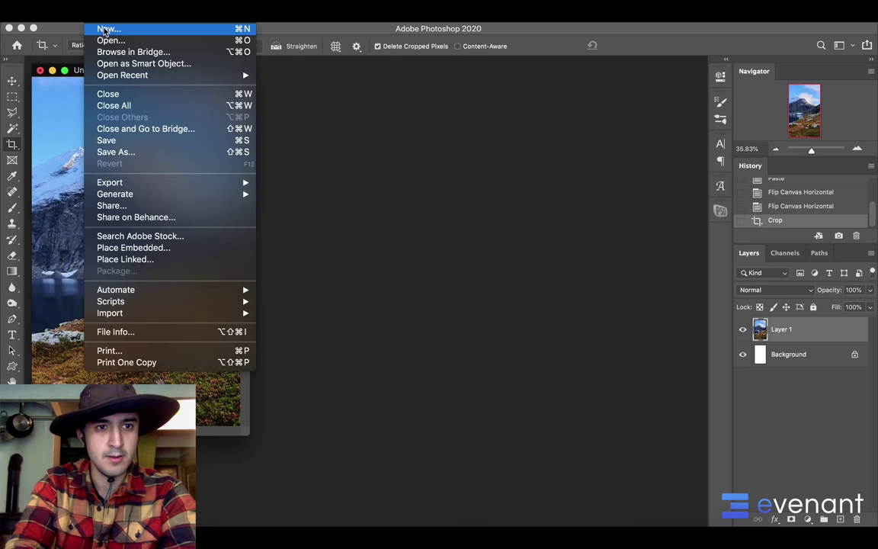
pyautogui.click(106, 29)
pyautogui.press('Tab')
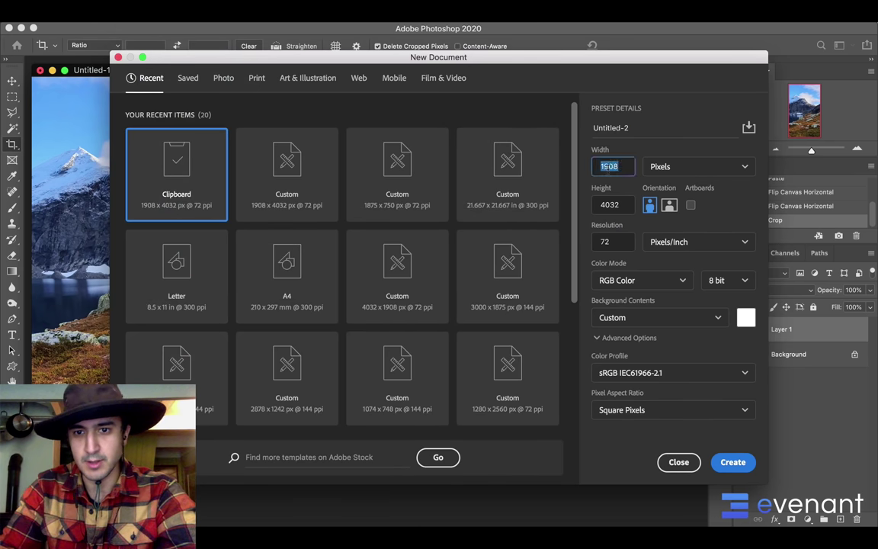
pyautogui.press('Tab')
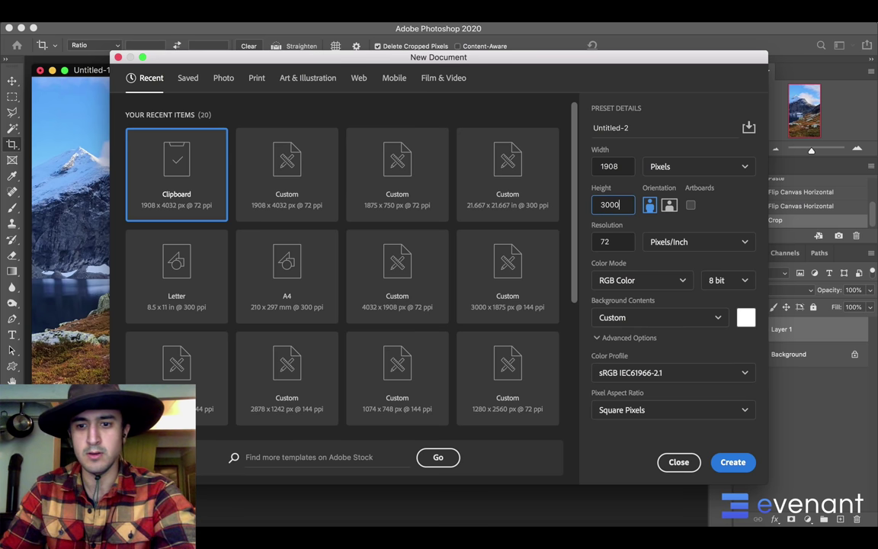
pyautogui.click(612, 166)
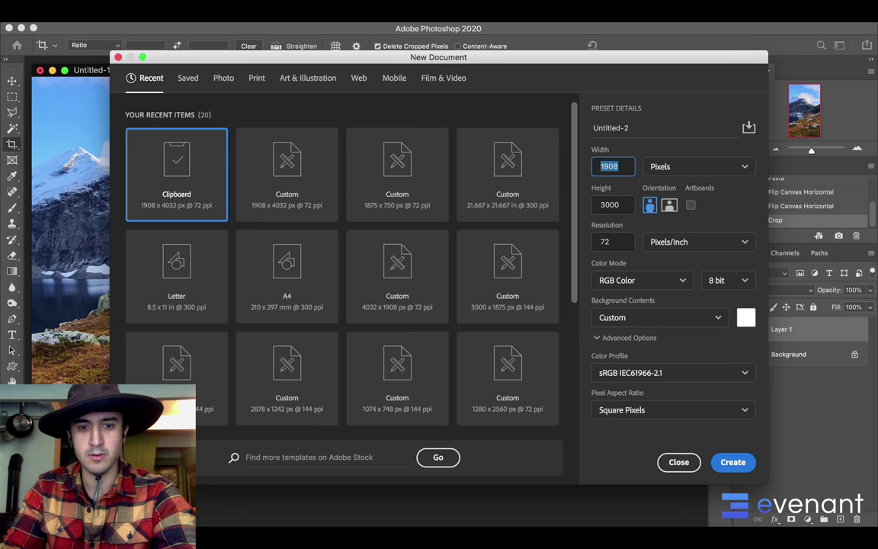
pyautogui.press('Return')
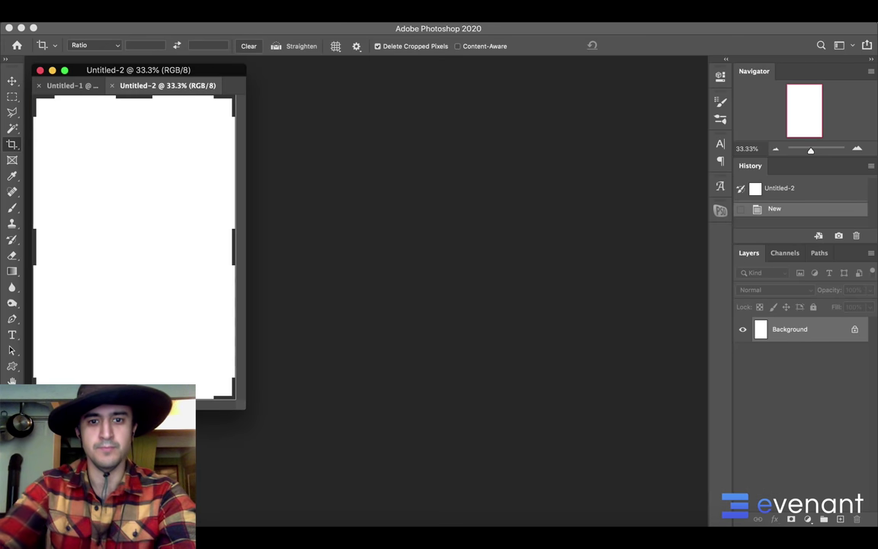
# Step: Float the blank document in its own window beside the photo, enlarge the window and fit the canvas to it
pyautogui.moveTo(163, 86); pyautogui.dragTo(391, 131)
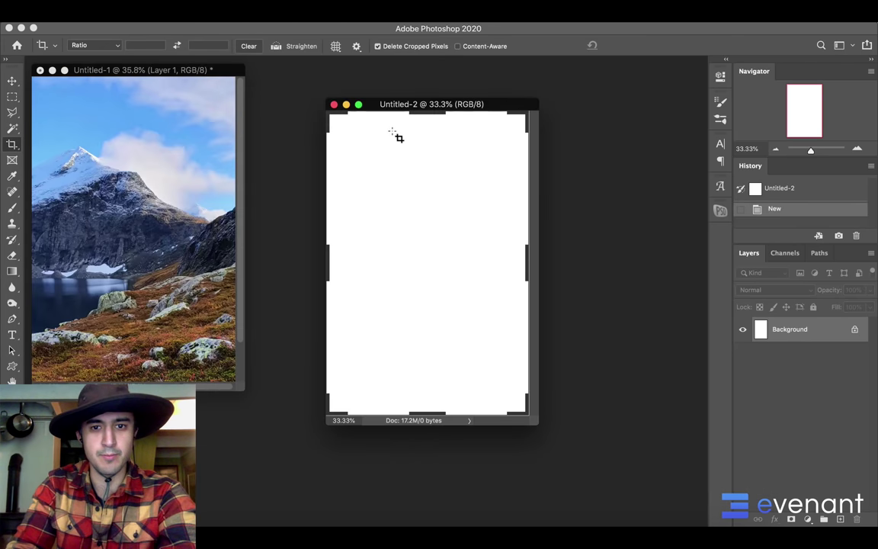
pyautogui.moveTo(542, 429); pyautogui.dragTo(640, 509)
pyautogui.moveTo(460, 101); pyautogui.dragTo(415, 77)
pyautogui.press('super+0')
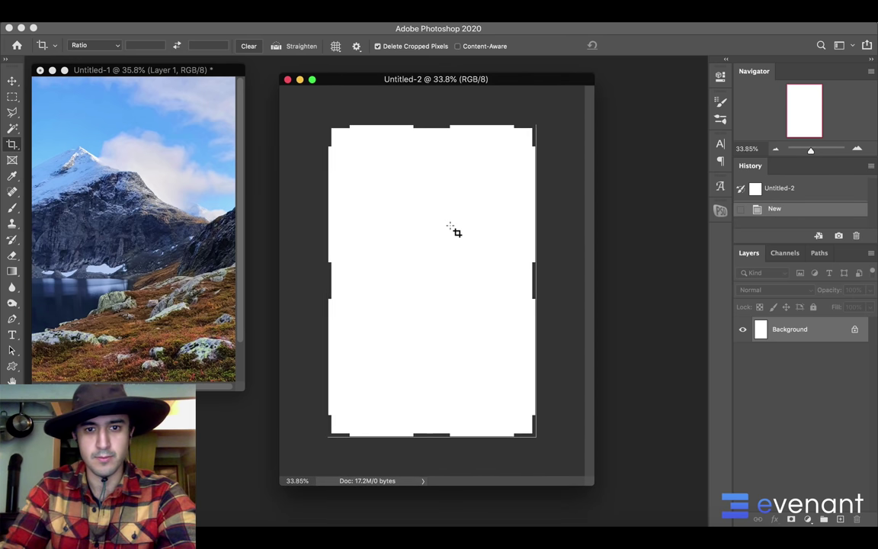
# Step: Switch to the Brush tool and enlarge the blank document's window to nearly the full workspace height, with the whole canvas in view
pyautogui.press('b')
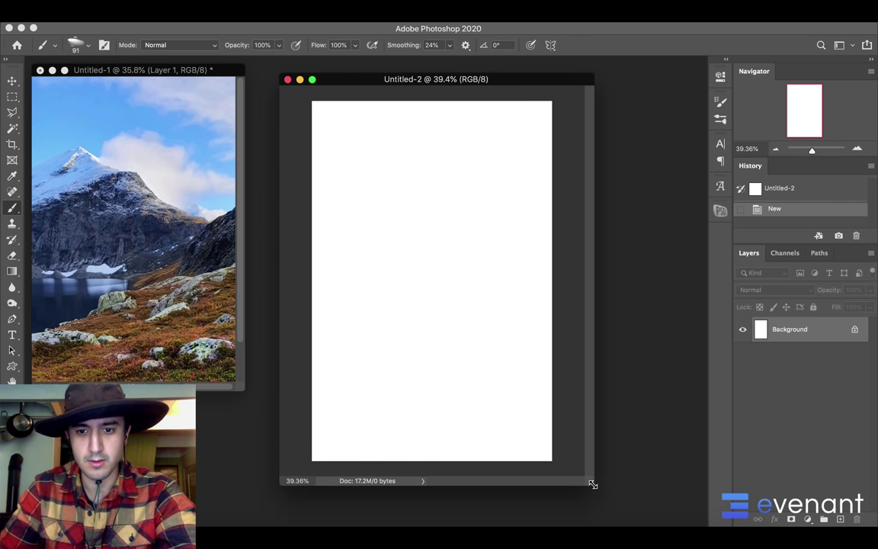
pyautogui.moveTo(593, 483); pyautogui.dragTo(647, 519)
pyautogui.press('super+0')
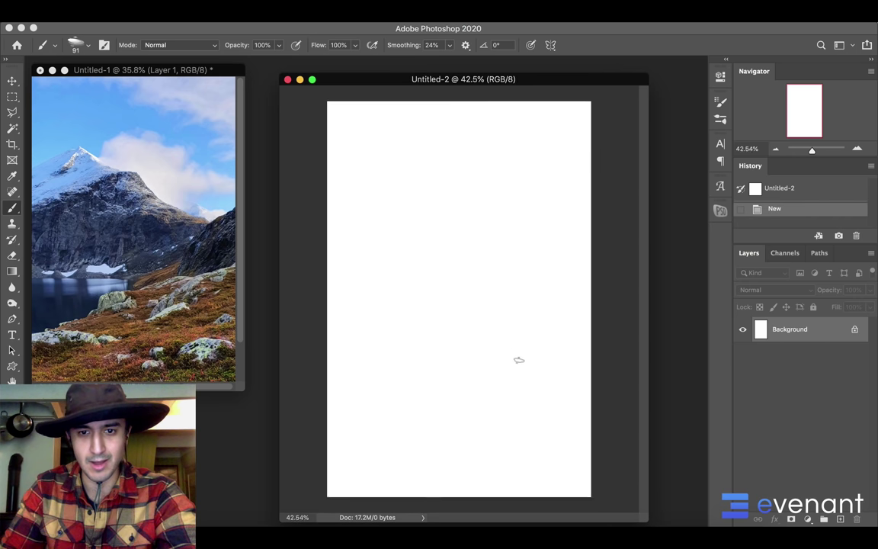
pyautogui.moveTo(378, 81); pyautogui.dragTo(359, 71)
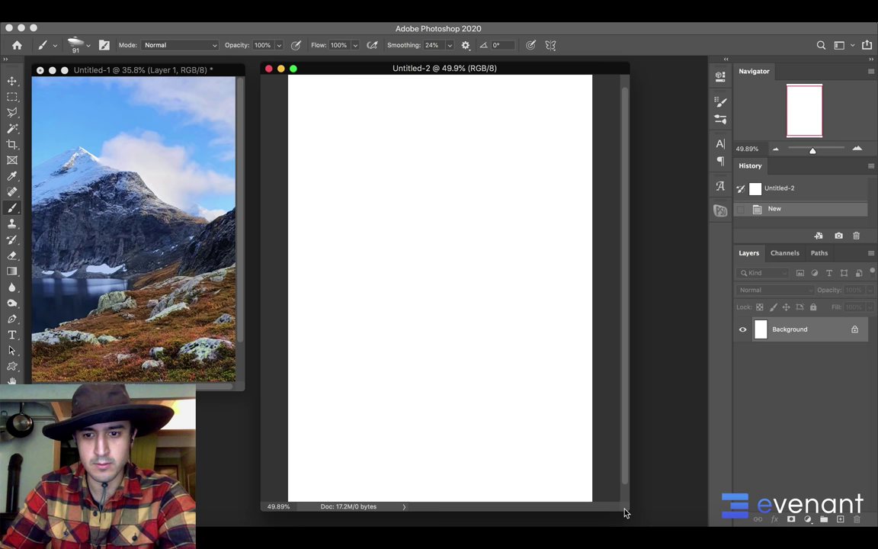
pyautogui.moveTo(628, 512); pyautogui.dragTo(673, 526)
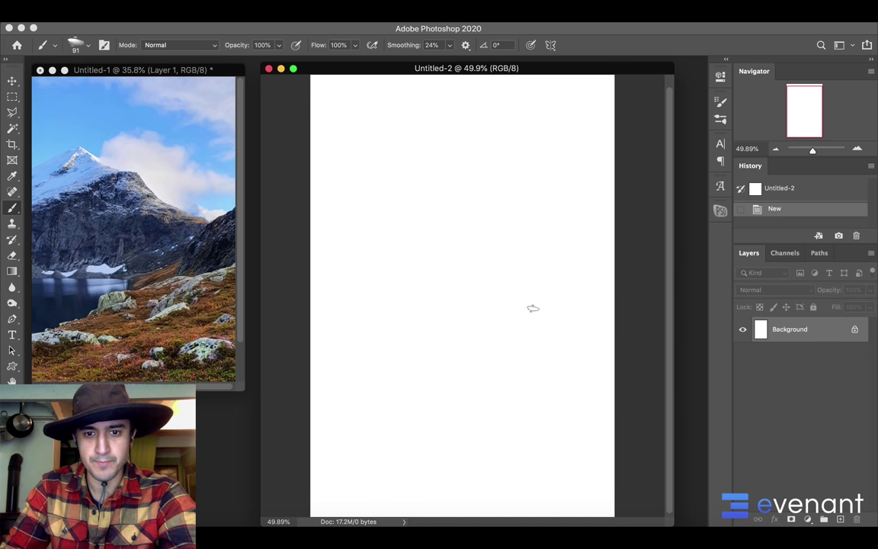
pyautogui.scroll(1, 533, 307)
pyautogui.scroll(-3, 535, 305)
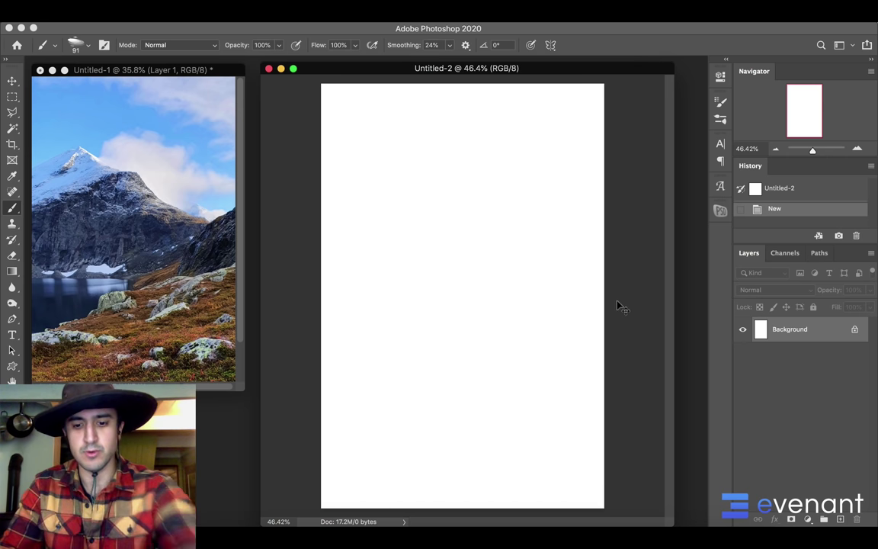
# Step: Darken the white background to light grey with Levels, setting the white output level to 192
pyautogui.press('super+l')
pyautogui.moveTo(770, 387); pyautogui.dragTo(739, 386)
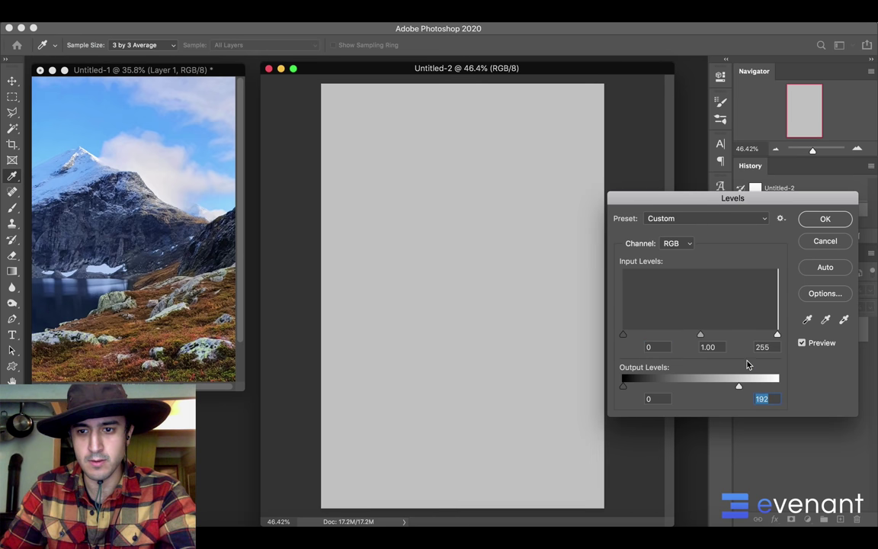
pyautogui.click(825, 219)
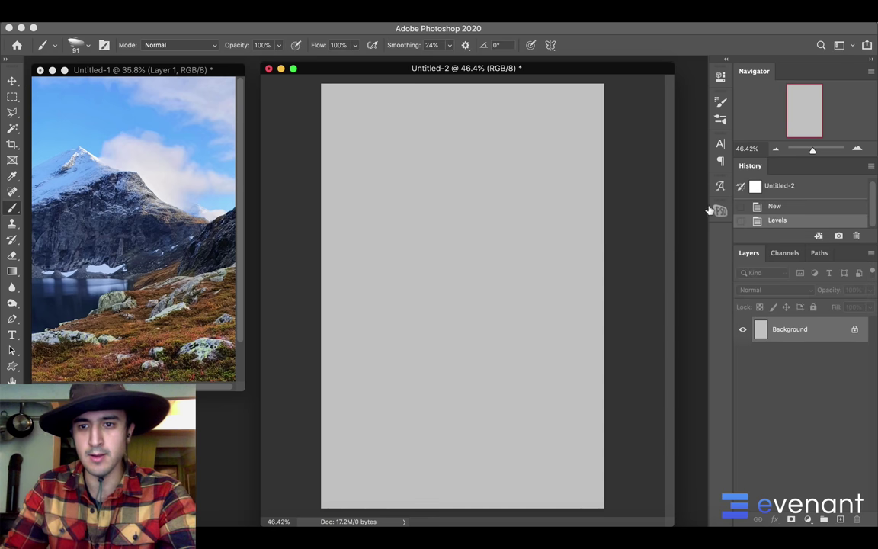
# Step: Choose the rectangular 80 px brush from the Evenant Design - Cinematic Design Course Brushes set
pyautogui.rightClick(447, 221)
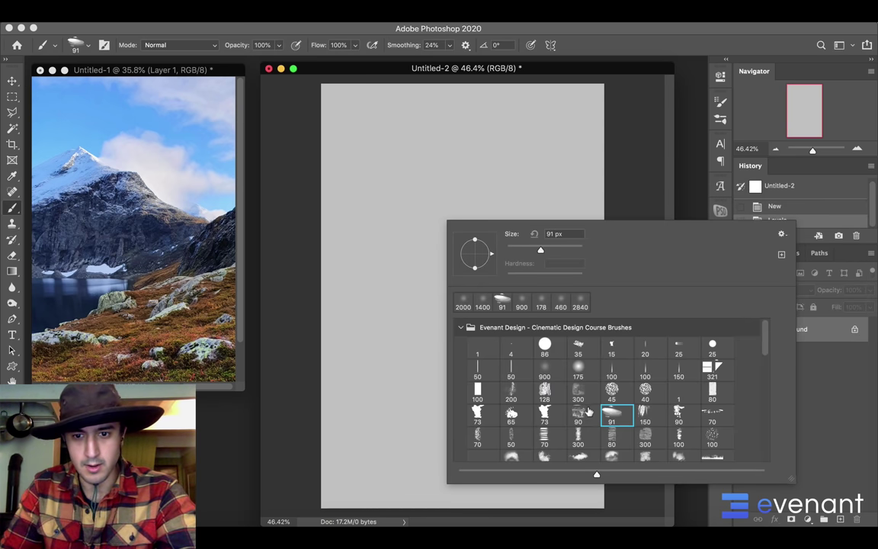
pyautogui.click(551, 395)
pyautogui.click(551, 417)
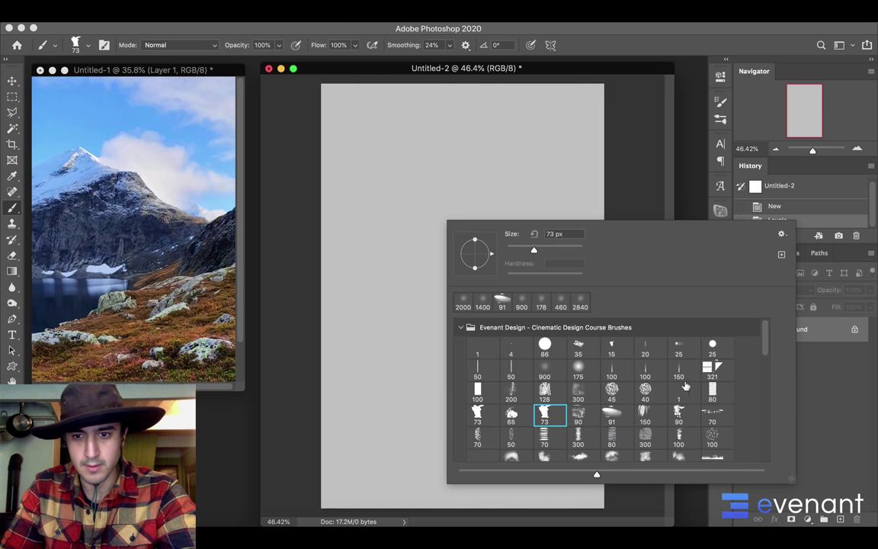
pyautogui.click(712, 394)
pyautogui.moveTo(412, 308)
pyautogui.mouseDown()
pyautogui.moveTo(442, 328)
pyautogui.moveTo(459, 301)
pyautogui.moveTo(465, 306)
pyautogui.mouseUp()
pyautogui.press('super+z')
pyautogui.press('super+z')
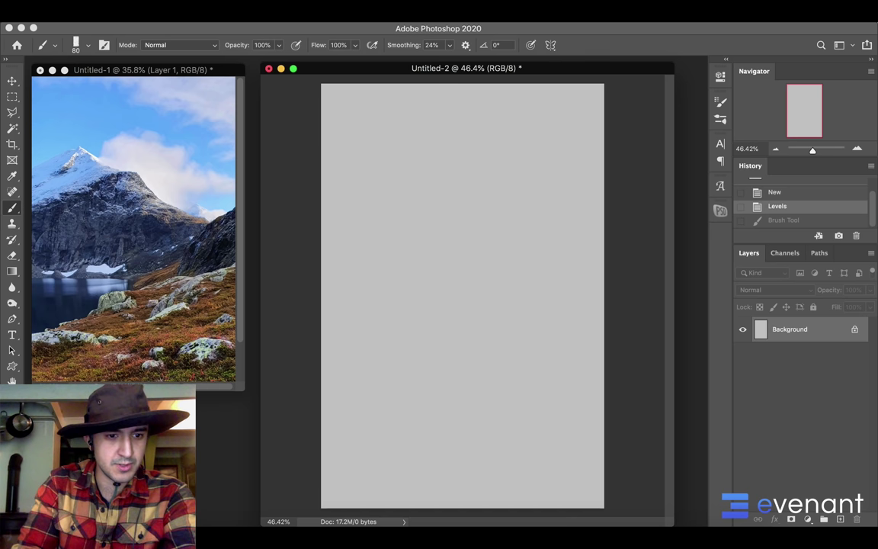
# Step: Set the foreground colour to the sky blue #3094e9
pyautogui.click(9, 437)
pyautogui.click(601, 291)
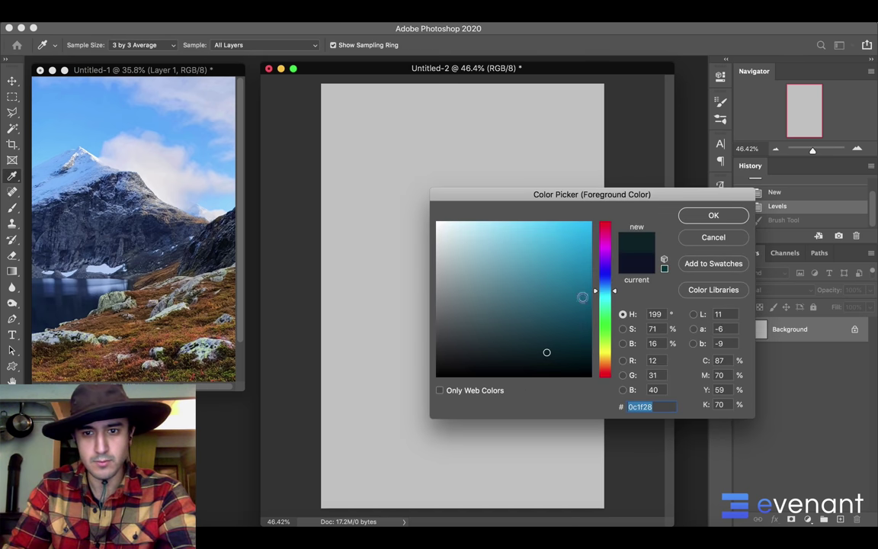
pyautogui.click(557, 264)
pyautogui.click(601, 284)
pyautogui.moveTo(543, 260); pyautogui.dragTo(559, 235)
pyautogui.moveTo(601, 261); pyautogui.dragTo(601, 286)
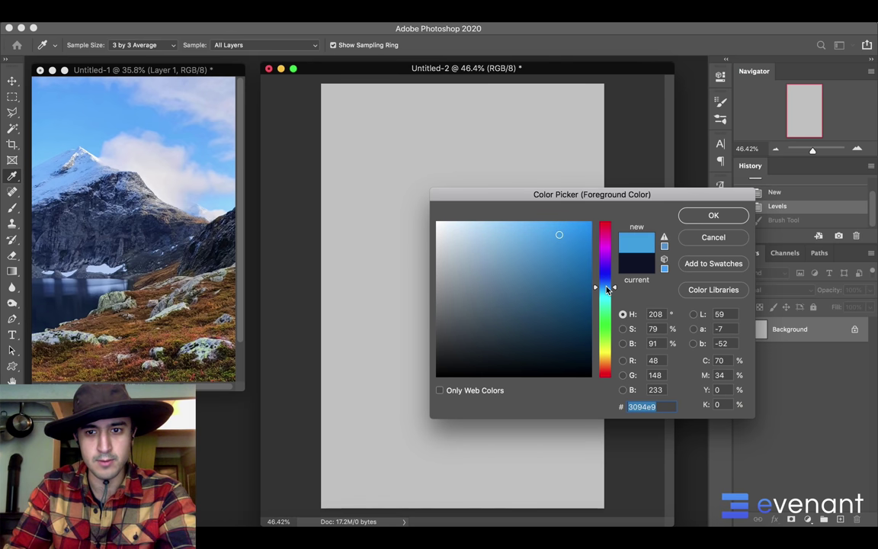
pyautogui.click(700, 219)
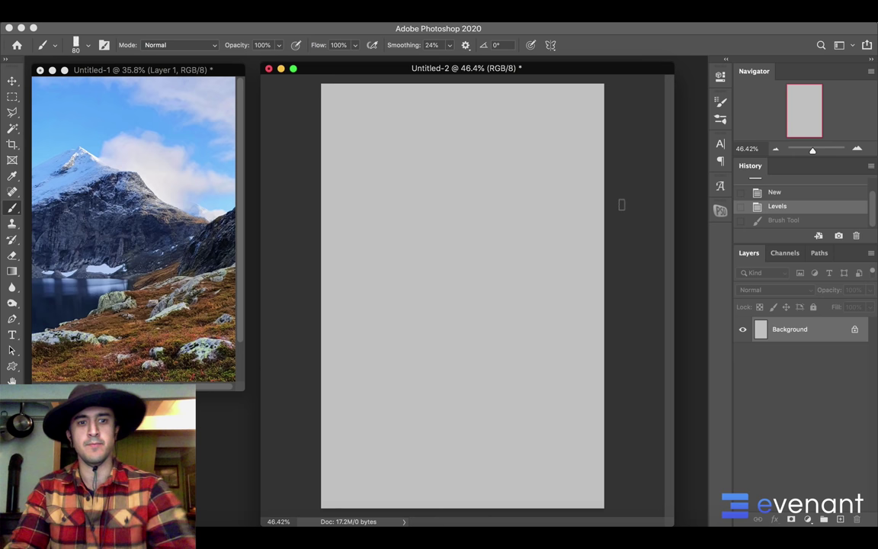
# Step: Paint small blue sky strokes at the canvas's right edge, and block in the upper-left sky with the brush enlarged to 250 px
pyautogui.moveTo(609, 226); pyautogui.dragTo(589, 243)
pyautogui.moveTo(610, 237); pyautogui.dragTo(601, 247)
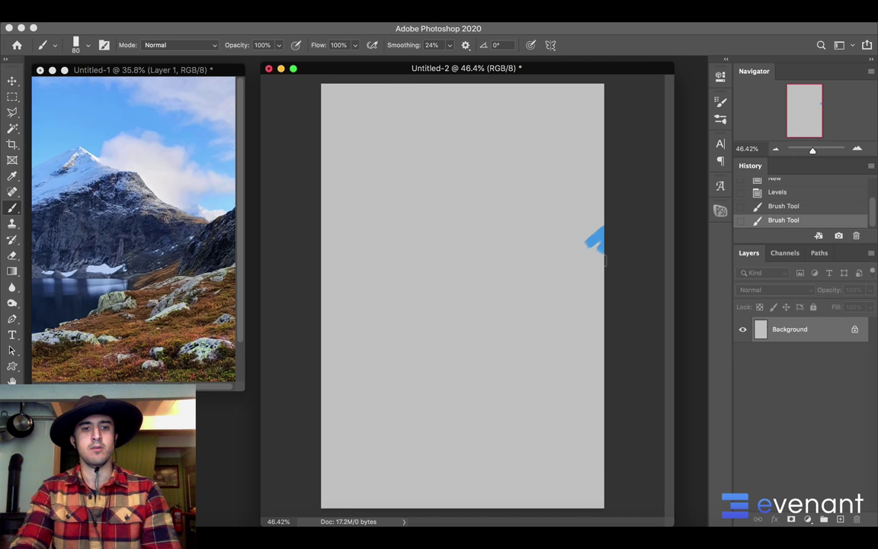
pyautogui.press(']')
pyautogui.press(']')
pyautogui.press(']')
pyautogui.press(']')
pyautogui.press(']')
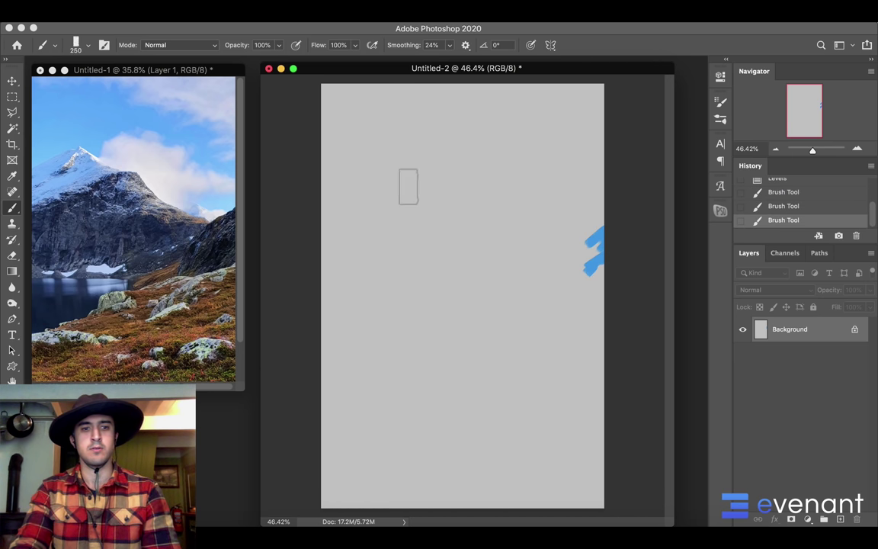
pyautogui.moveTo(381, 142)
pyautogui.mouseDown()
pyautogui.moveTo(330, 163)
pyautogui.moveTo(332, 99)
pyautogui.moveTo(354, 84)
pyautogui.moveTo(357, 113)
pyautogui.moveTo(539, 111)
pyautogui.moveTo(553, 122)
pyautogui.moveTo(422, 168)
pyautogui.moveTo(323, 220)
pyautogui.moveTo(395, 162)
pyautogui.moveTo(372, 179)
pyautogui.moveTo(366, 165)
pyautogui.moveTo(311, 195)
pyautogui.mouseUp()
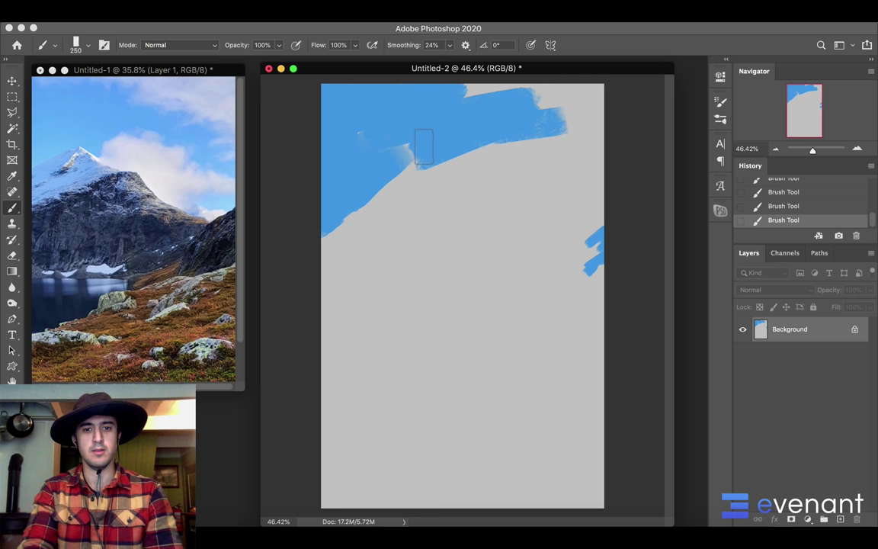
# Step: Fill the rest of the sky around the mountain silhouette with blue, enlarging the brush to 700 px
pyautogui.moveTo(397, 148)
pyautogui.mouseDown()
pyautogui.moveTo(471, 172)
pyautogui.moveTo(481, 187)
pyautogui.moveTo(525, 140)
pyautogui.mouseUp()
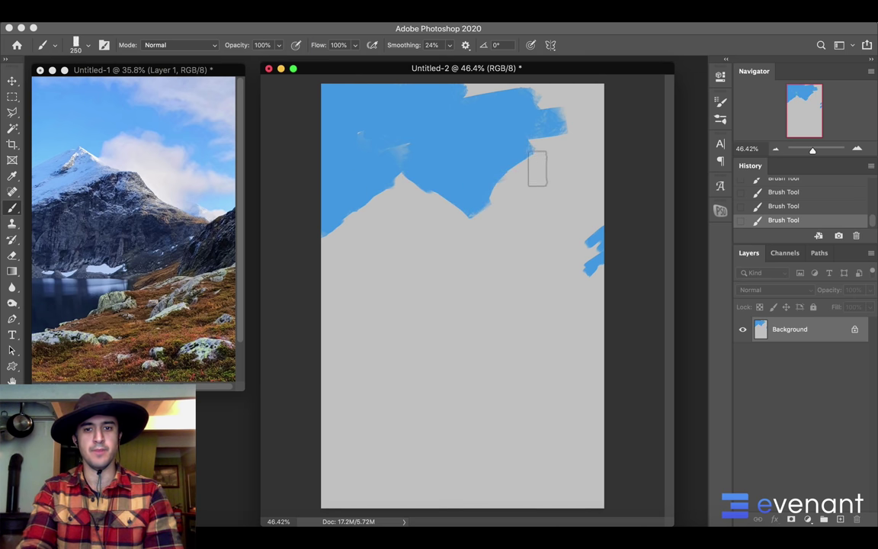
pyautogui.press(']')
pyautogui.press(']')
pyautogui.press(']')
pyautogui.press(']')
pyautogui.press(']')
pyautogui.moveTo(542, 187)
pyautogui.mouseDown()
pyautogui.moveTo(570, 181)
pyautogui.moveTo(551, 99)
pyautogui.moveTo(446, 98)
pyautogui.moveTo(602, 134)
pyautogui.moveTo(591, 216)
pyautogui.moveTo(536, 205)
pyautogui.moveTo(546, 213)
pyautogui.moveTo(534, 199)
pyautogui.moveTo(541, 229)
pyautogui.moveTo(612, 223)
pyautogui.moveTo(585, 237)
pyautogui.moveTo(479, 190)
pyautogui.moveTo(445, 145)
pyautogui.moveTo(348, 130)
pyautogui.moveTo(316, 130)
pyautogui.mouseUp()
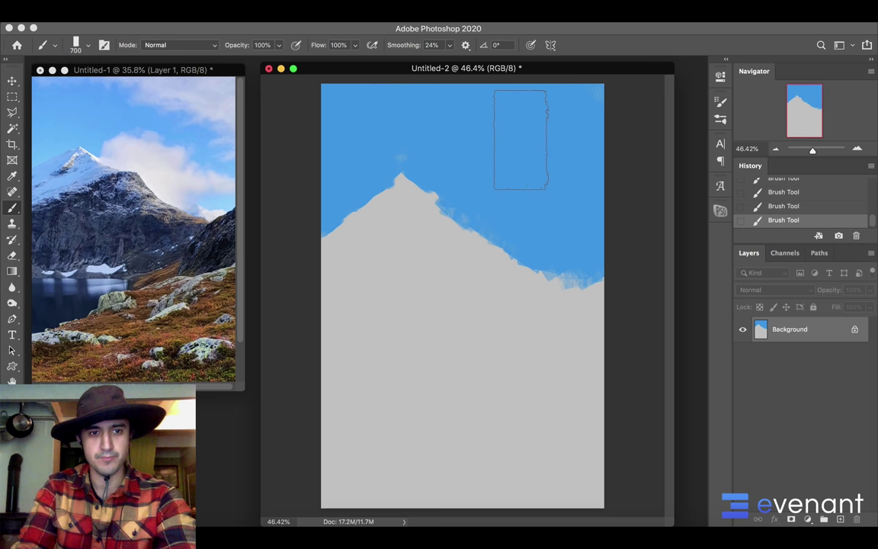
# Step: Reduce the brush to 100 px and set the foreground colour to a medium brown with a hue of 34°
pyautogui.press('[')
pyautogui.press('[')
pyautogui.press('[')
pyautogui.press('[')
pyautogui.press('[')
pyautogui.press('[')
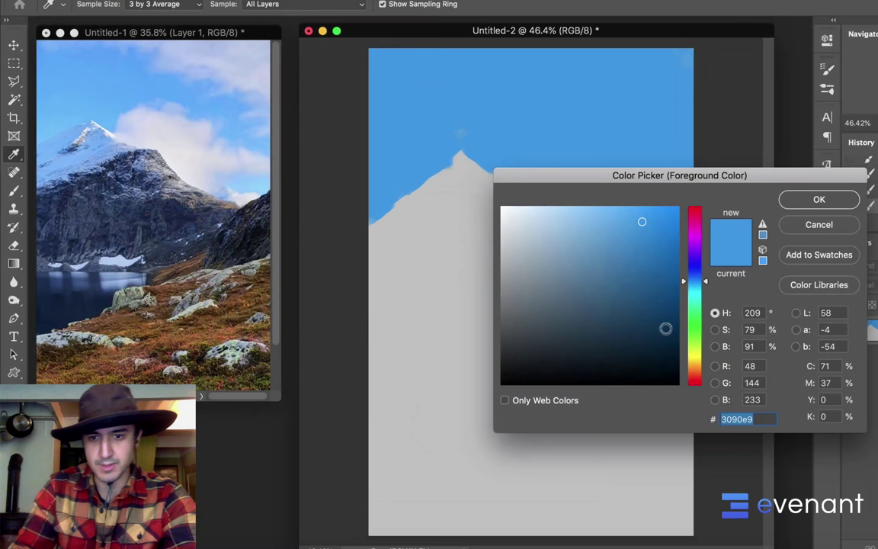
pyautogui.click(618, 370)
pyautogui.moveTo(695, 371); pyautogui.dragTo(695, 368)
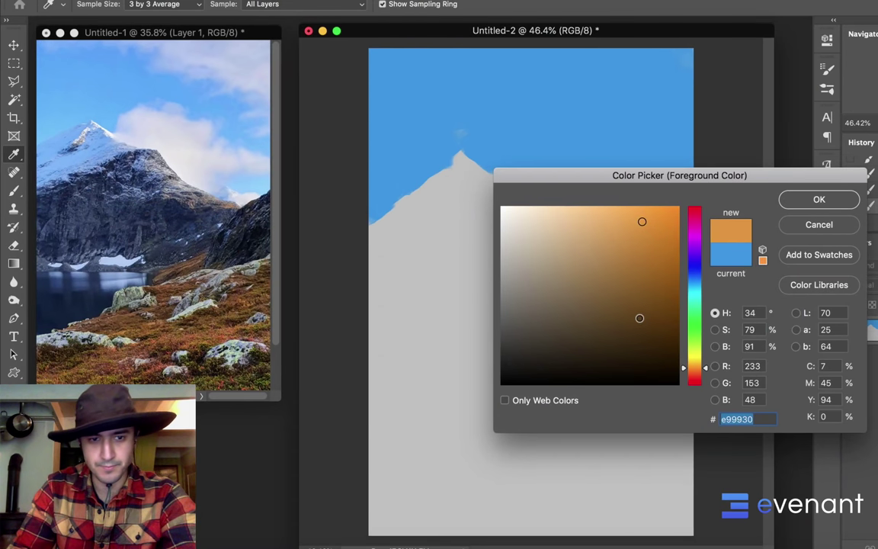
pyautogui.moveTo(638, 317)
pyautogui.mouseDown()
pyautogui.moveTo(625, 276)
pyautogui.moveTo(618, 294)
pyautogui.moveTo(632, 279)
pyautogui.mouseUp()
pyautogui.click(807, 199)
pyautogui.press('b')
# Step: Block in the foreground hillside with brown strokes, enlarging the brush to 300 px to fill the ground down to the canvas's lower edge
pyautogui.moveTo(515, 474)
pyautogui.mouseDown()
pyautogui.moveTo(580, 464)
pyautogui.moveTo(632, 495)
pyautogui.moveTo(673, 481)
pyautogui.mouseUp()
pyautogui.moveTo(653, 449)
pyautogui.mouseDown()
pyautogui.moveTo(490, 470)
pyautogui.moveTo(368, 505)
pyautogui.moveTo(580, 438)
pyautogui.mouseUp()
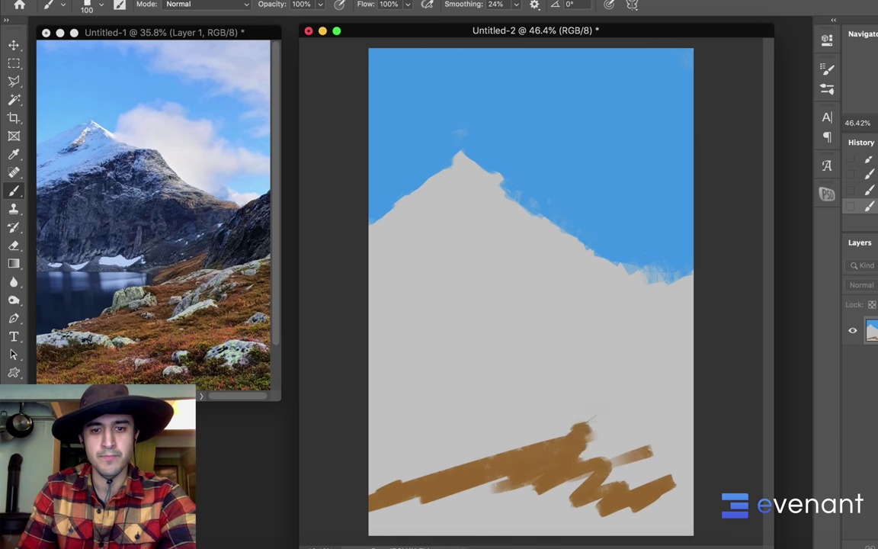
pyautogui.moveTo(595, 378)
pyautogui.mouseDown()
pyautogui.moveTo(686, 380)
pyautogui.moveTo(643, 386)
pyautogui.moveTo(719, 374)
pyautogui.moveTo(704, 406)
pyautogui.moveTo(643, 454)
pyautogui.moveTo(584, 457)
pyautogui.mouseUp()
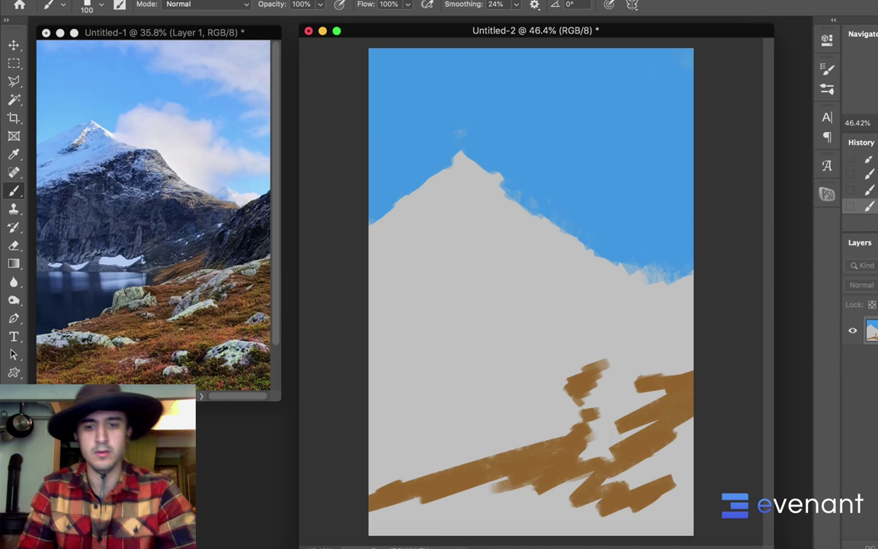
pyautogui.press(']')
pyautogui.moveTo(682, 446)
pyautogui.mouseDown()
pyautogui.moveTo(706, 439)
pyautogui.moveTo(686, 510)
pyautogui.moveTo(596, 532)
pyautogui.moveTo(542, 519)
pyautogui.moveTo(553, 495)
pyautogui.moveTo(381, 517)
pyautogui.mouseUp()
pyautogui.moveTo(543, 518)
pyautogui.mouseDown()
pyautogui.moveTo(612, 482)
pyautogui.moveTo(675, 528)
pyautogui.mouseUp()
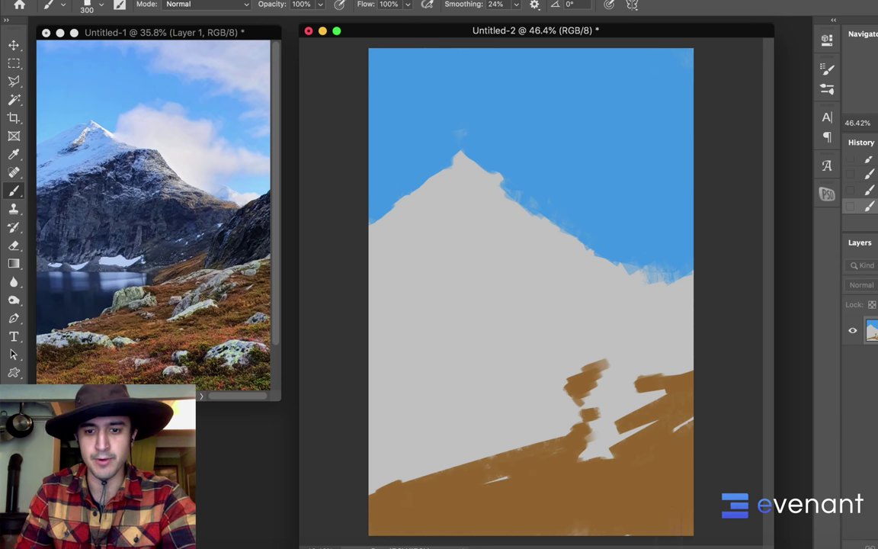
pyautogui.moveTo(615, 444)
pyautogui.mouseDown()
pyautogui.moveTo(660, 453)
pyautogui.moveTo(663, 431)
pyautogui.moveTo(620, 432)
pyautogui.moveTo(474, 506)
pyautogui.mouseUp()
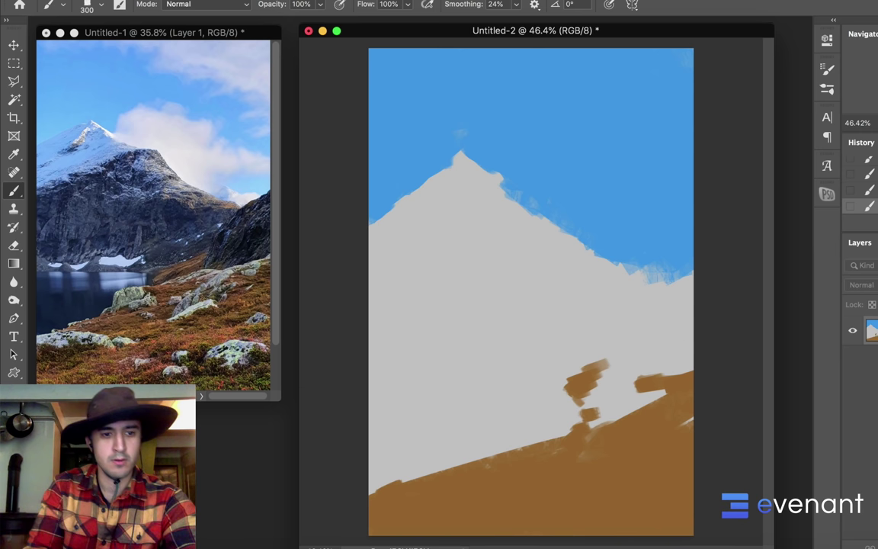
# Step: Set the foreground colour to the dark olive brown #524016
pyautogui.click(10, 455)
pyautogui.moveTo(614, 318); pyautogui.dragTo(630, 326)
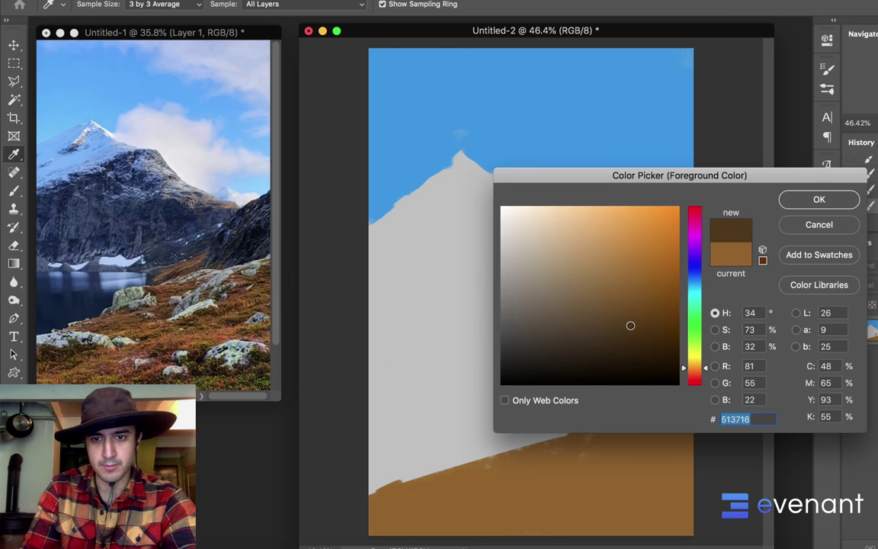
pyautogui.moveTo(697, 367); pyautogui.dragTo(697, 364)
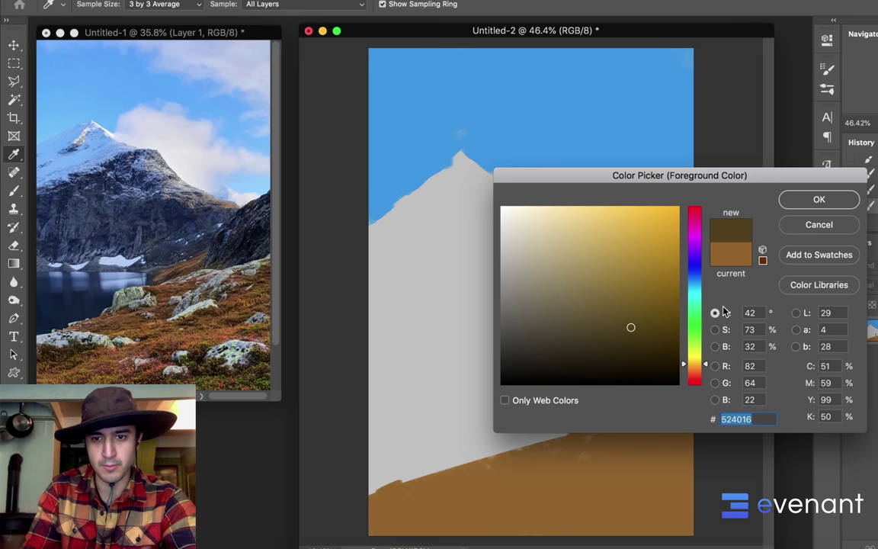
pyautogui.click(801, 204)
# Step: Choose the 70 px streaky texture brush from the Evenant Design - Cinematic Design Course Brushes set
pyautogui.rightClick(607, 252)
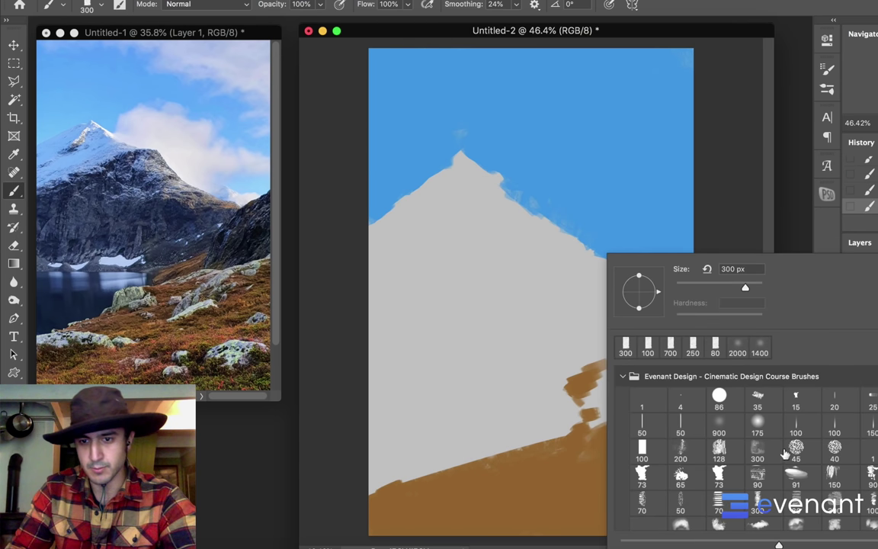
pyautogui.click(763, 476)
pyautogui.scroll(-1, 846, 478)
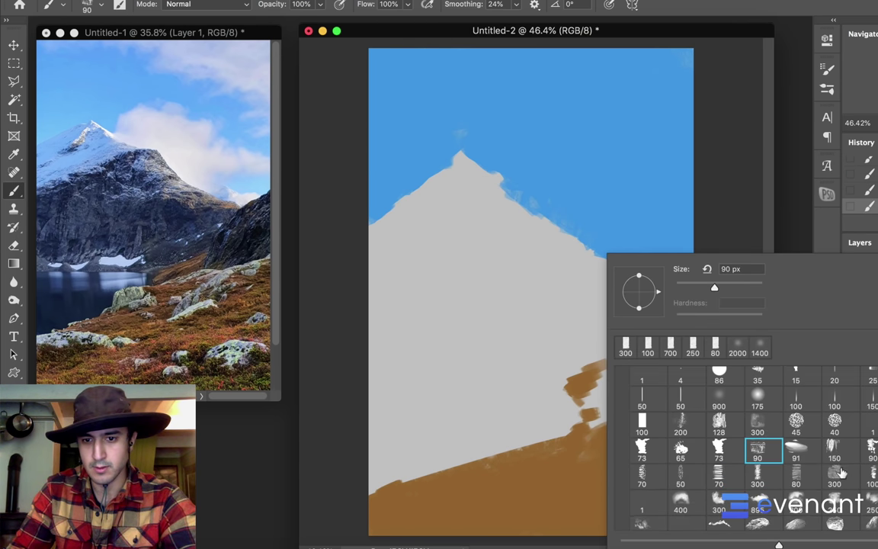
pyautogui.rightClick(645, 474)
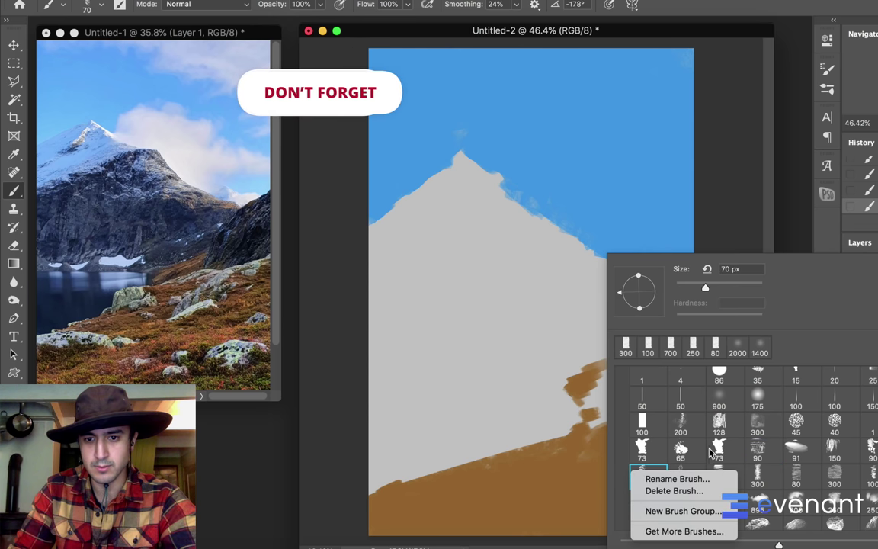
pyautogui.click(646, 475)
pyautogui.click(727, 484)
pyautogui.click(582, 489)
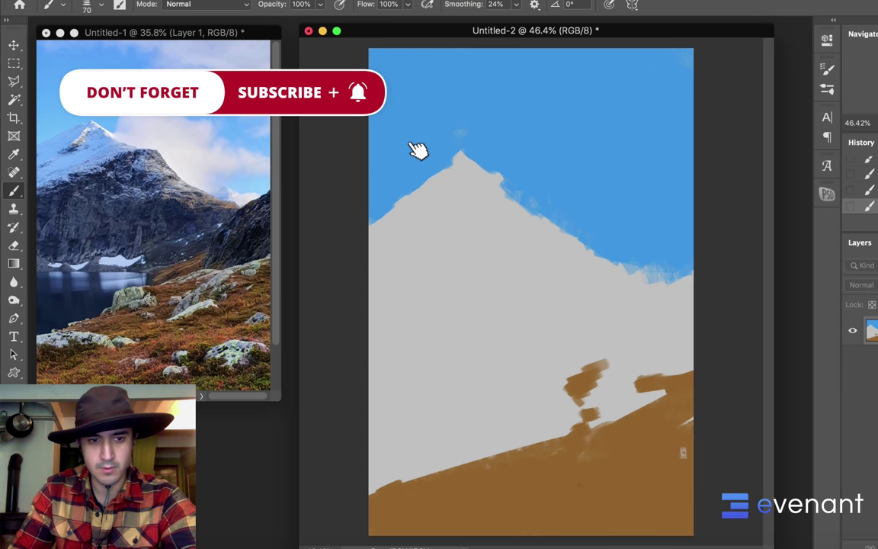
# Step: Paint dark olive grass tufts along the lower hillside with the streaky brush at 90 px
pyautogui.moveTo(629, 514)
pyautogui.mouseDown()
pyautogui.moveTo(639, 503)
pyautogui.moveTo(621, 512)
pyautogui.mouseUp()
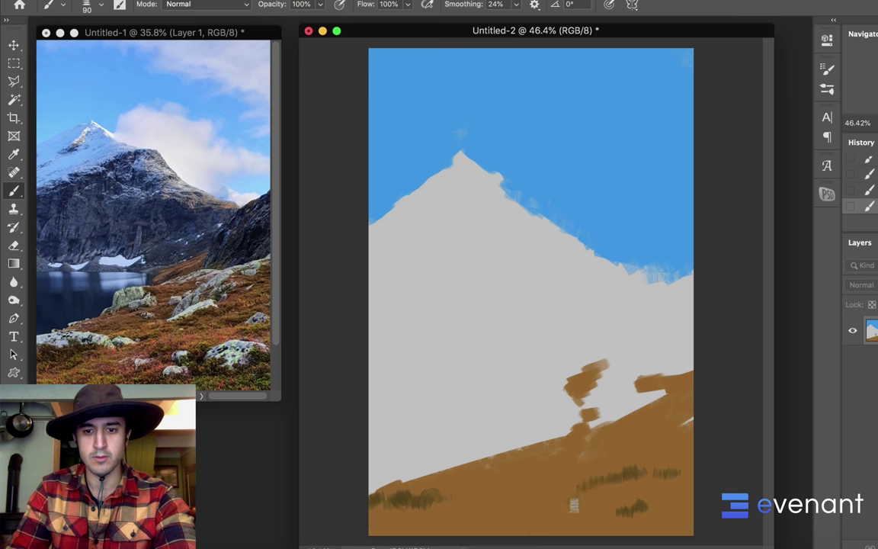
pyautogui.scroll(3, 606, 470)
pyautogui.moveTo(621, 438); pyautogui.dragTo(612, 355)
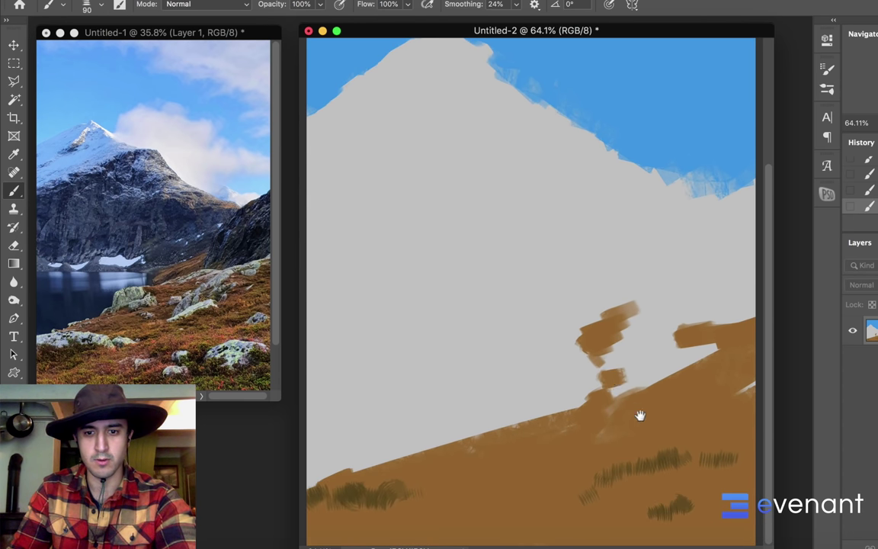
pyautogui.moveTo(649, 495)
pyautogui.mouseDown()
pyautogui.moveTo(675, 492)
pyautogui.moveTo(721, 482)
pyautogui.mouseUp()
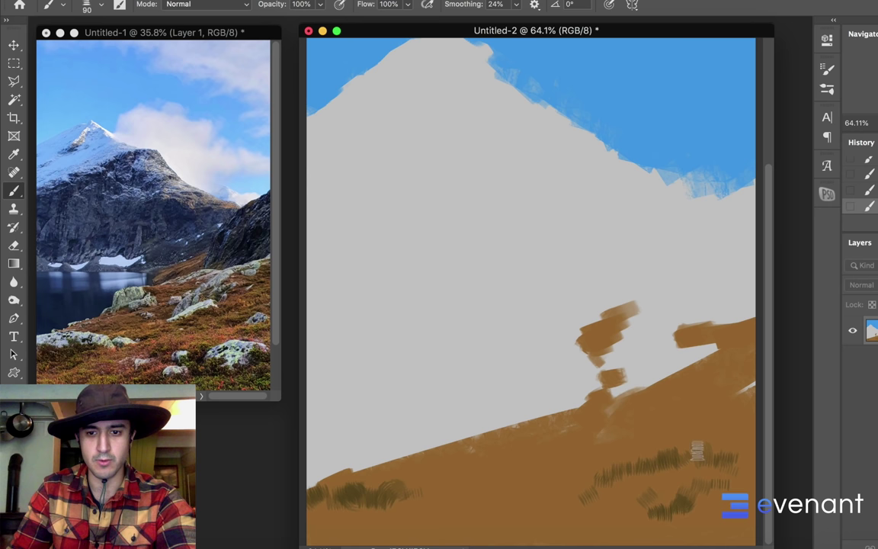
# Step: Blend and extend the grass tufts on the lower-right hillside using brown and dark tones sampled from the canvas
pyautogui.moveTo(698, 450); pyautogui.dragTo(656, 463)
pyautogui.moveTo(581, 488)
pyautogui.mouseDown()
pyautogui.moveTo(553, 495)
pyautogui.moveTo(625, 510)
pyautogui.moveTo(612, 483)
pyautogui.moveTo(555, 509)
pyautogui.moveTo(562, 513)
pyautogui.moveTo(470, 537)
pyautogui.moveTo(508, 531)
pyautogui.mouseUp()
pyautogui.keyDown('alt'); pyautogui.click(607, 478); pyautogui.keyUp('alt')
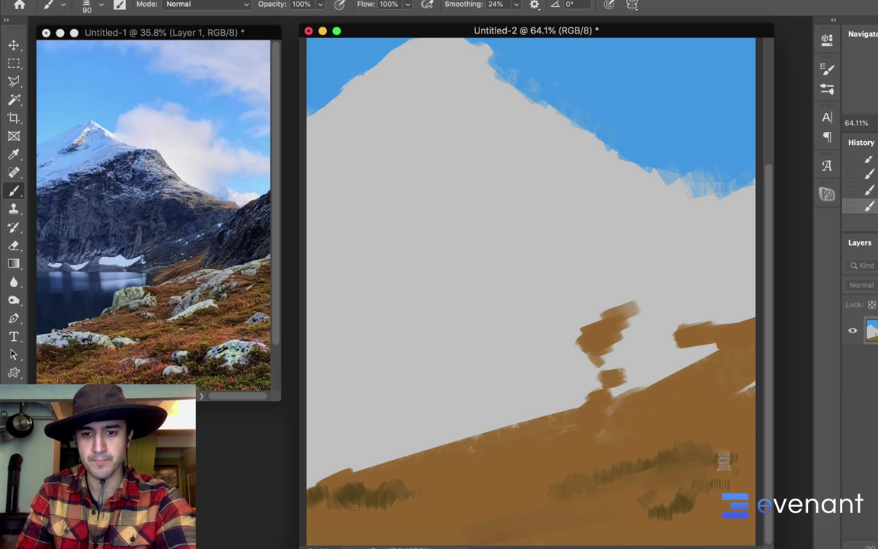
pyautogui.moveTo(736, 448); pyautogui.dragTo(765, 456)
pyautogui.keyDown('alt'); pyautogui.click(689, 503); pyautogui.keyUp('alt')
pyautogui.moveTo(698, 503)
pyautogui.mouseDown()
pyautogui.moveTo(722, 487)
pyautogui.moveTo(744, 489)
pyautogui.moveTo(606, 537)
pyautogui.mouseUp()
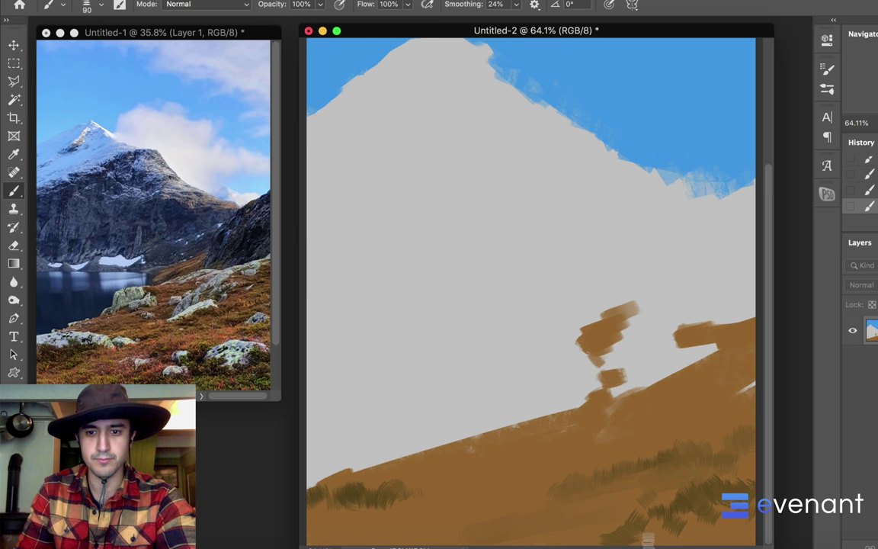
# Step: Enlarge the streaky brush to 200 px and paint darker grass texture across the hillside's lower-left part
pyautogui.press(']')
pyautogui.press(']')
pyautogui.press(']')
pyautogui.press(']')
pyautogui.press(']')
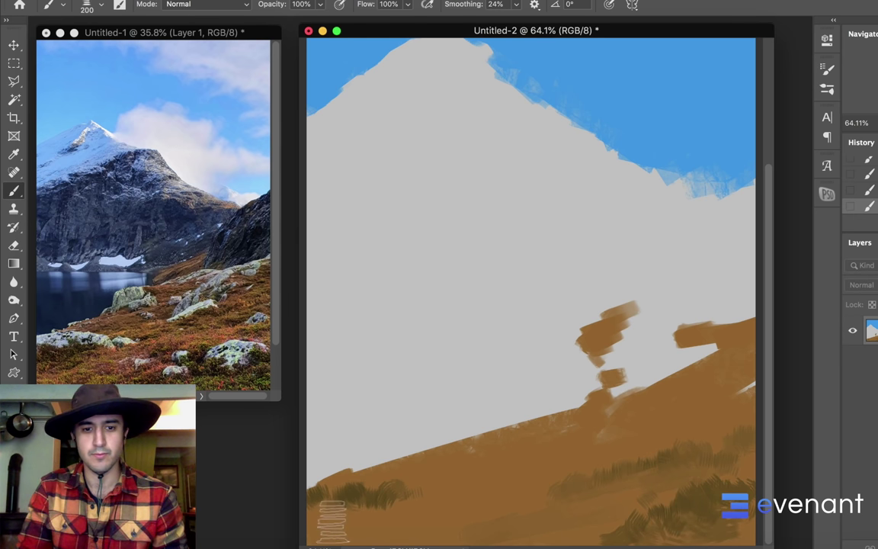
pyautogui.moveTo(351, 512)
pyautogui.mouseDown()
pyautogui.moveTo(427, 499)
pyautogui.moveTo(469, 503)
pyautogui.mouseUp()
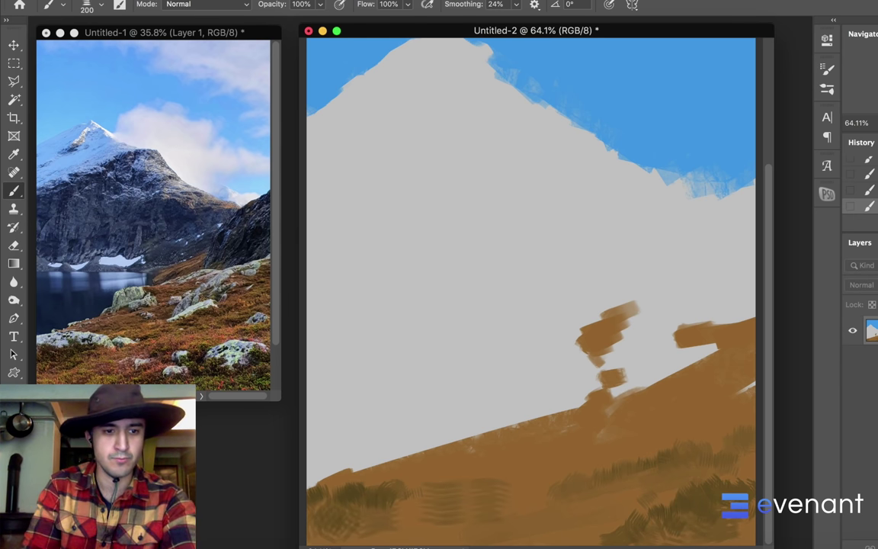
# Step: Set the foreground colour to a lighter ochre for the grass highlights
pyautogui.click(11, 456)
pyautogui.moveTo(622, 303); pyautogui.dragTo(625, 280)
pyautogui.click(819, 201)
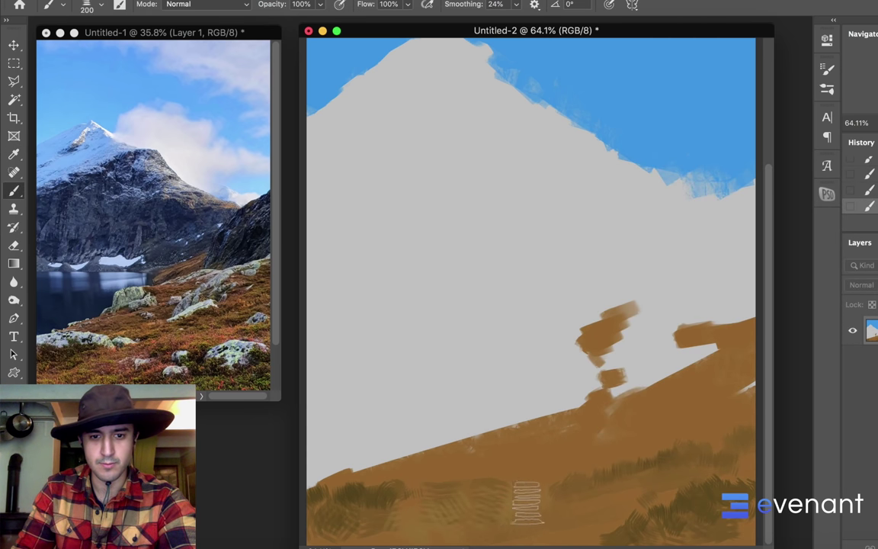
# Step: Set the foreground colour to a lighter orange tan and paint light grass strokes across the hillside
pyautogui.click(11, 456)
pyautogui.moveTo(609, 277); pyautogui.dragTo(602, 249)
pyautogui.click(692, 373)
pyautogui.click(793, 201)
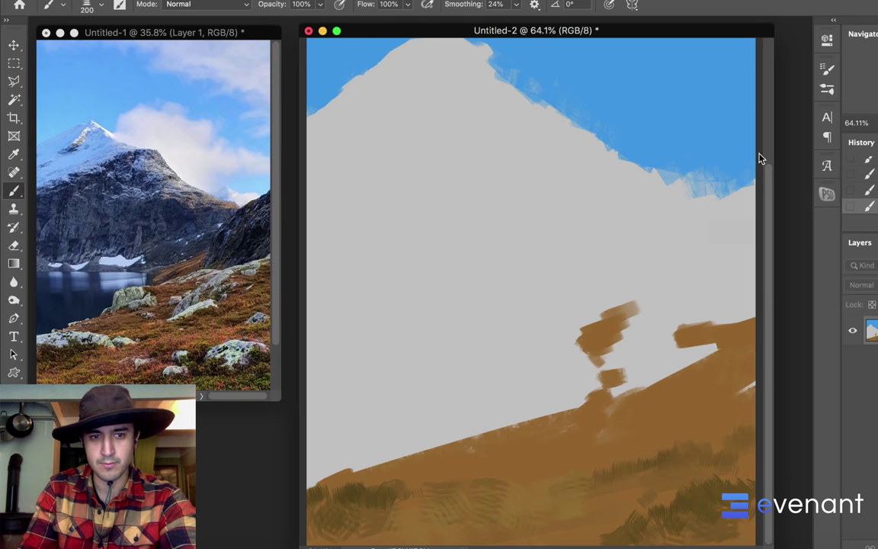
pyautogui.moveTo(510, 491); pyautogui.dragTo(528, 495)
pyautogui.moveTo(583, 487)
pyautogui.mouseDown()
pyautogui.moveTo(714, 464)
pyautogui.moveTo(734, 405)
pyautogui.moveTo(657, 399)
pyautogui.moveTo(547, 439)
pyautogui.moveTo(436, 446)
pyautogui.mouseUp()
pyautogui.scroll(-4, 526, 446)
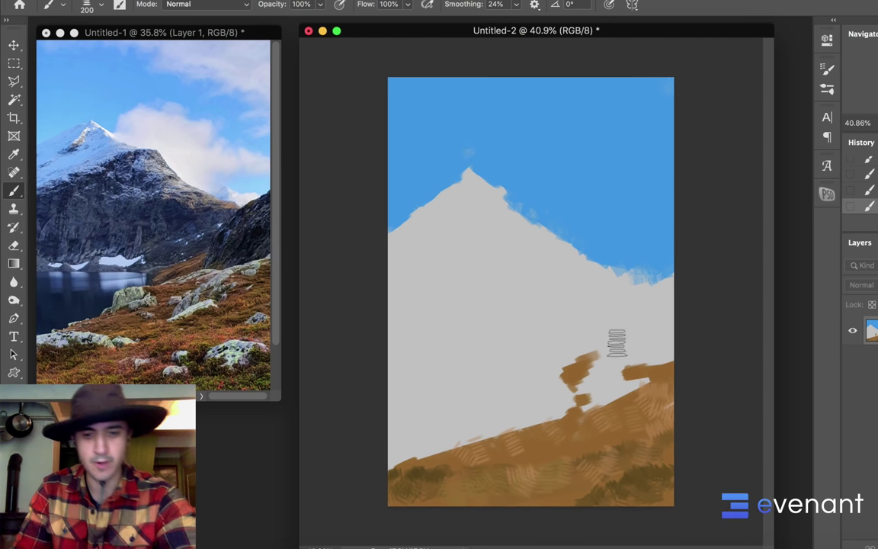
# Step: Outline the lake area above the hillside with the freehand Lasso tool, following the uneven shoreline
pyautogui.press('l')
pyautogui.rightClick(13, 81)
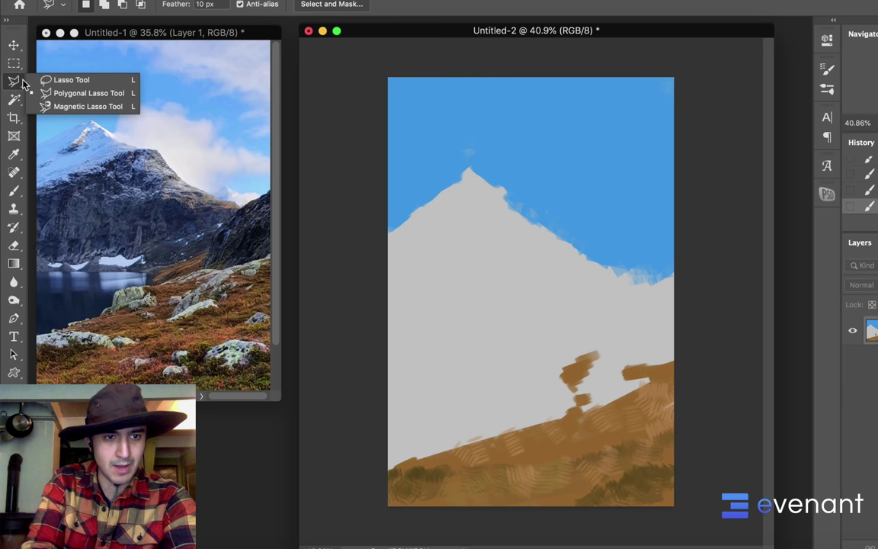
pyautogui.click(74, 79)
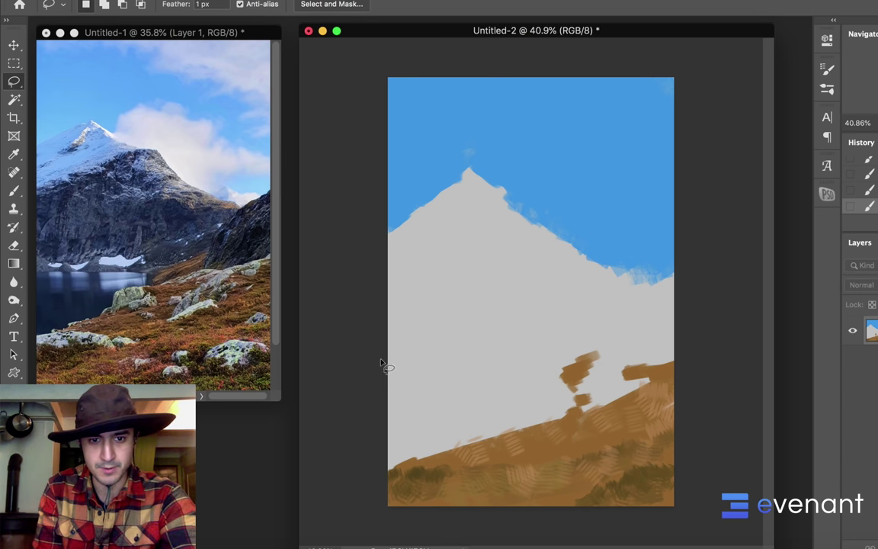
pyautogui.moveTo(388, 362); pyautogui.dragTo(557, 359)
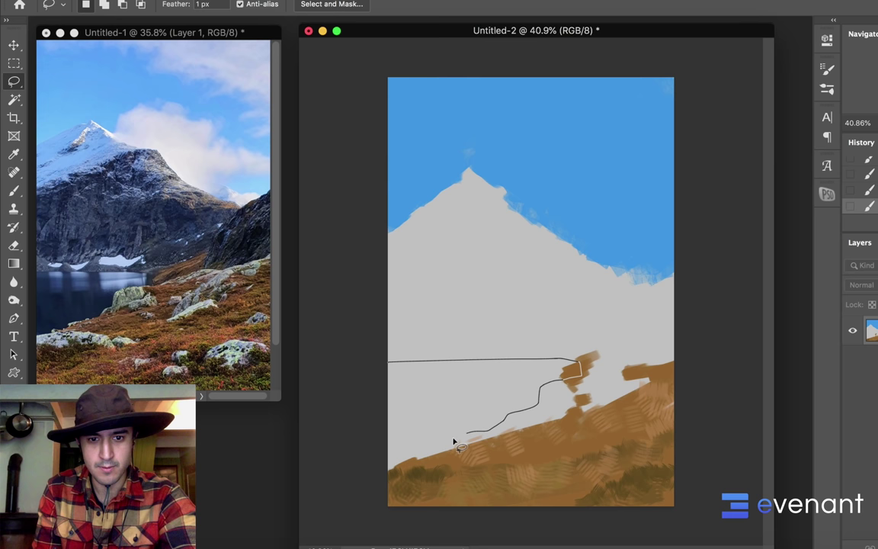
pyautogui.moveTo(375, 396); pyautogui.dragTo(374, 387)
# Step: Set the foreground colour to the dark blue #1a3b69
pyautogui.press('b')
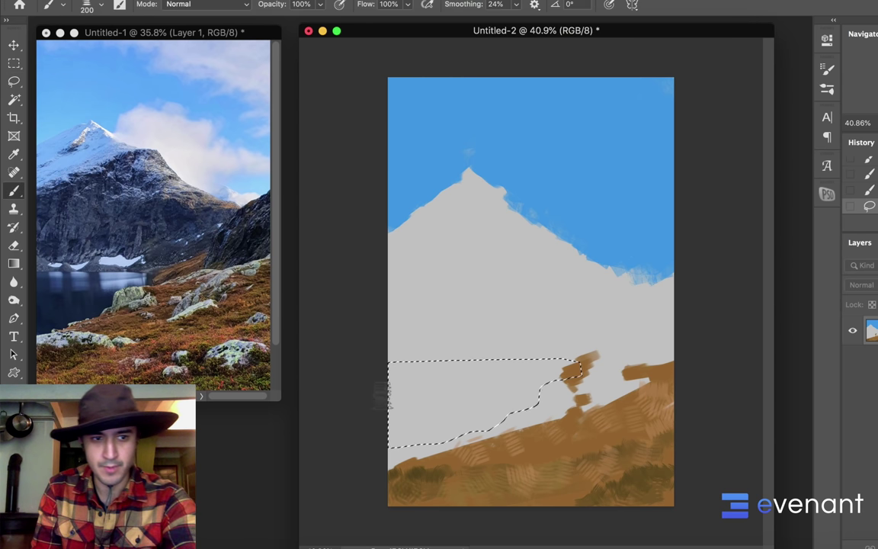
pyautogui.click(11, 456)
pyautogui.moveTo(693, 303); pyautogui.dragTo(695, 271)
pyautogui.click(621, 287)
pyautogui.click(615, 288)
pyautogui.click(695, 282)
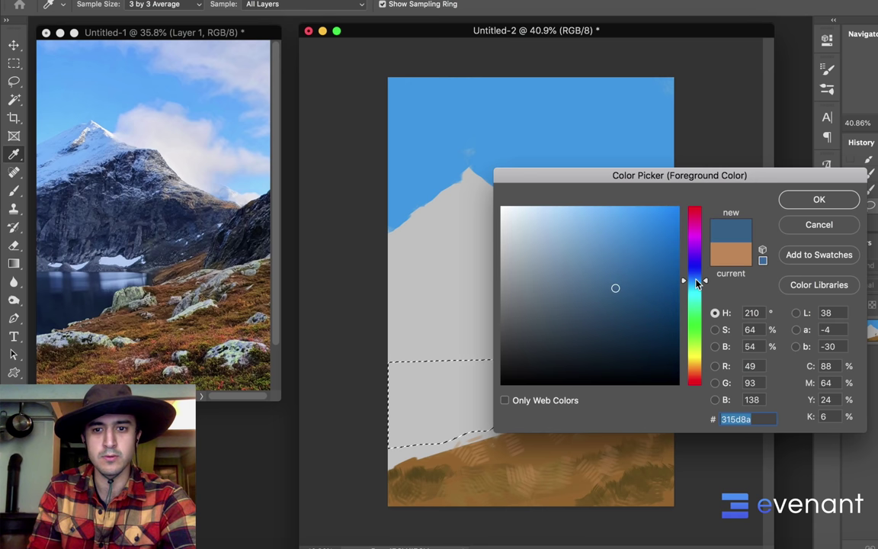
pyautogui.moveTo(615, 288); pyautogui.dragTo(634, 312)
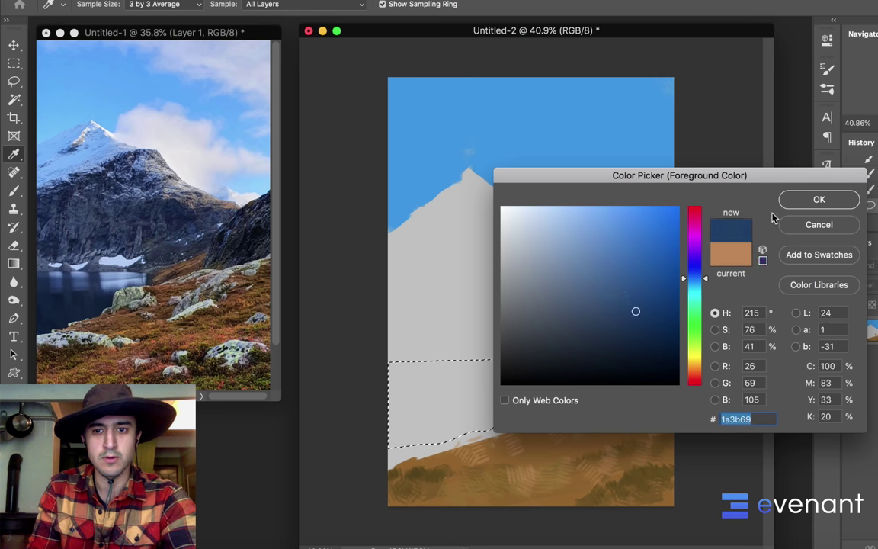
pyautogui.click(793, 201)
# Step: Fill the lake selection with dark blue, switching to the rectangular brush enlarged to 500 px, and deselect
pyautogui.moveTo(568, 369)
pyautogui.mouseDown()
pyautogui.moveTo(398, 386)
pyautogui.moveTo(465, 369)
pyautogui.mouseUp()
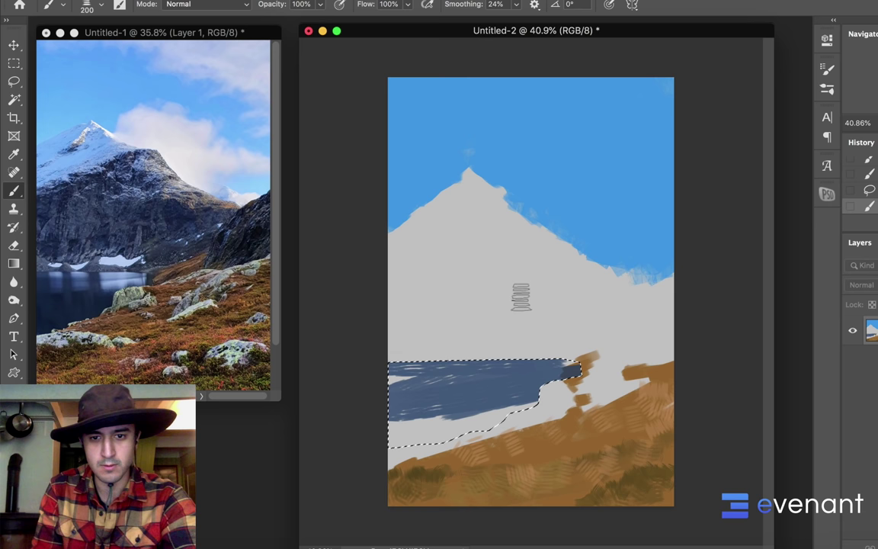
pyautogui.rightClick(521, 298)
pyautogui.click(819, 425)
pyautogui.moveTo(400, 385)
pyautogui.mouseDown()
pyautogui.moveTo(502, 412)
pyautogui.moveTo(488, 419)
pyautogui.moveTo(545, 355)
pyautogui.moveTo(363, 355)
pyautogui.mouseUp()
pyautogui.press(']')
pyautogui.press(']')
pyautogui.press(']')
pyautogui.press(']')
pyautogui.press(']')
pyautogui.press(']')
pyautogui.press(']')
pyautogui.press(']')
pyautogui.press(']')
pyautogui.press(']')
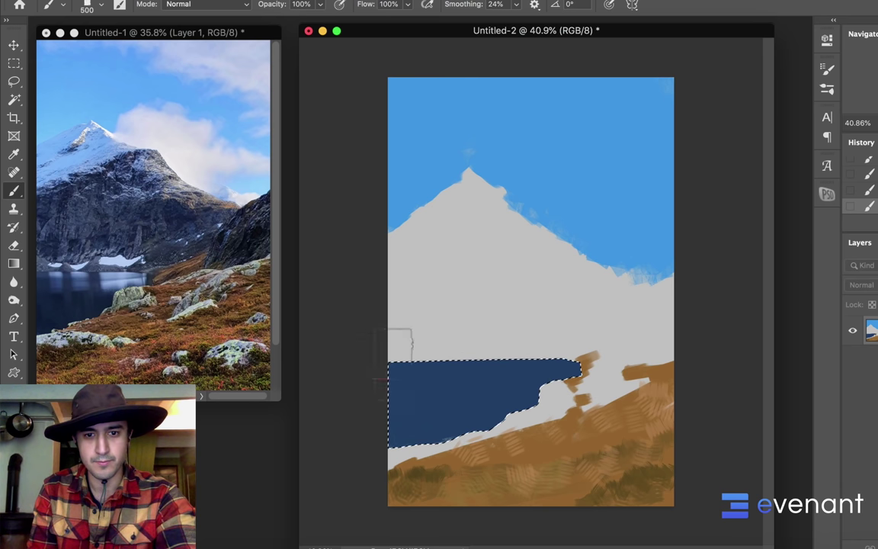
pyautogui.hotkey('ctrl', 'd')
# Step: Outline a long, flat rock on the shore below the lake with the freehand Lasso tool
pyautogui.press('l')
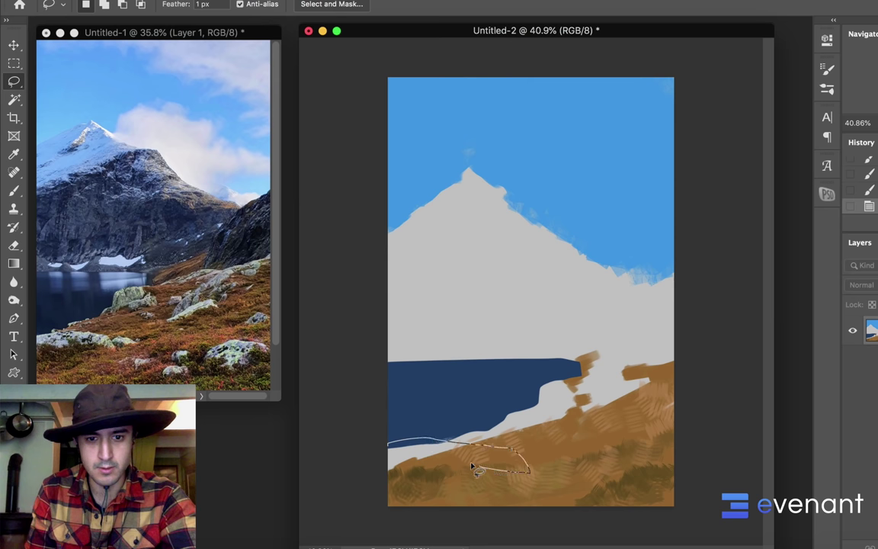
pyautogui.moveTo(365, 468); pyautogui.dragTo(386, 431)
pyautogui.press('b')
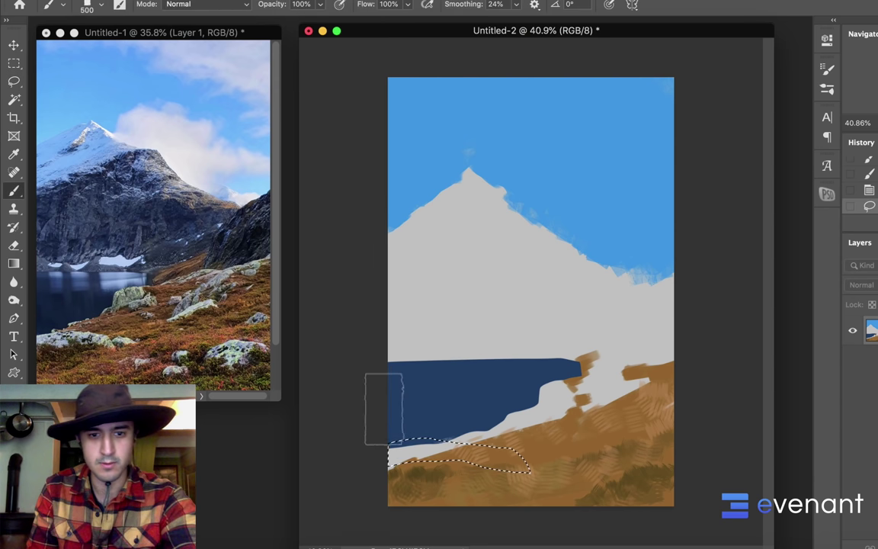
# Step: Set the foreground colour to a muted blue-grey and fill the shoreline rock selection with it
pyautogui.press('n')
pyautogui.moveTo(602, 316); pyautogui.dragTo(538, 282)
pyautogui.click(795, 200)
pyautogui.moveTo(506, 442)
pyautogui.mouseDown()
pyautogui.moveTo(485, 429)
pyautogui.moveTo(416, 444)
pyautogui.moveTo(383, 465)
pyautogui.moveTo(517, 475)
pyautogui.moveTo(520, 458)
pyautogui.moveTo(517, 475)
pyautogui.moveTo(459, 443)
pyautogui.mouseUp()
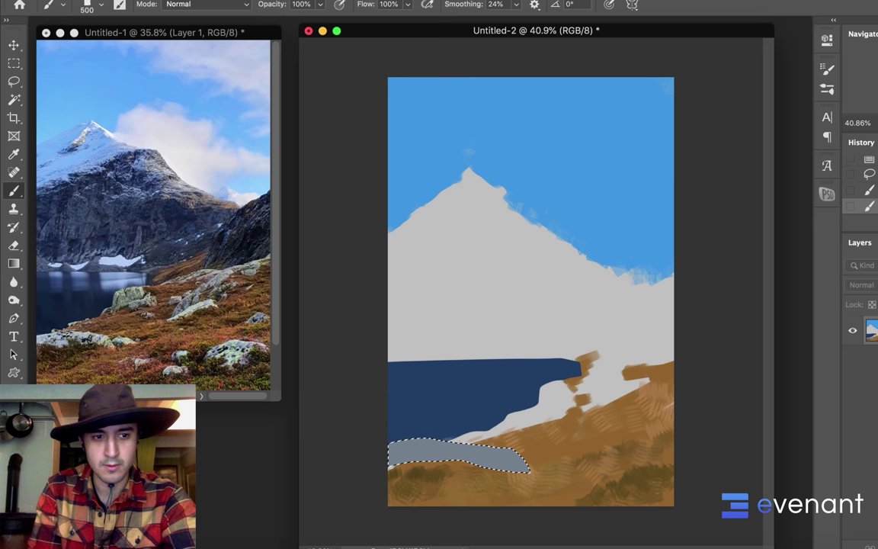
# Step: Pick a lighter blue-grey, paint highlights along the upper part of the selected shoreline rock, and deselect
pyautogui.press('n')
pyautogui.click(531, 256)
pyautogui.click(810, 202)
pyautogui.moveTo(408, 420); pyautogui.dragTo(442, 415)
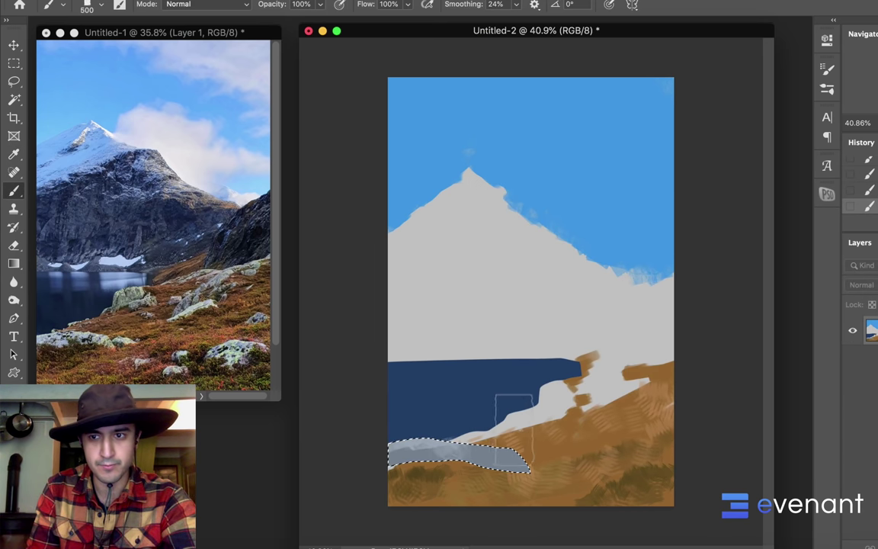
pyautogui.hotkey('ctrl', 'd')
# Step: Outline a rounded boulder at the lake's right corner with the Lasso tool, paint it light blue-grey, and deselect
pyautogui.press('l')
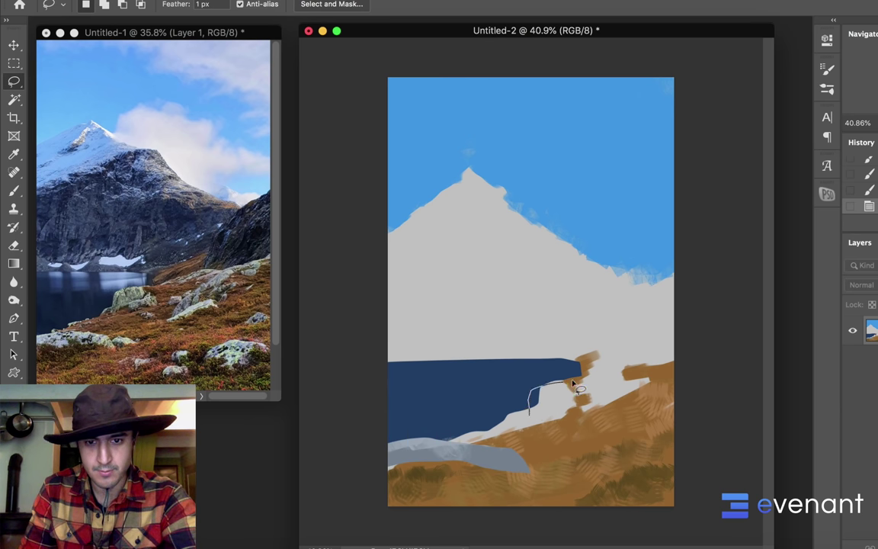
pyautogui.moveTo(575, 408)
pyautogui.mouseDown()
pyautogui.moveTo(527, 415)
pyautogui.moveTo(591, 390)
pyautogui.moveTo(568, 402)
pyautogui.mouseUp()
pyautogui.press('b')
pyautogui.moveTo(555, 402); pyautogui.dragTo(576, 396)
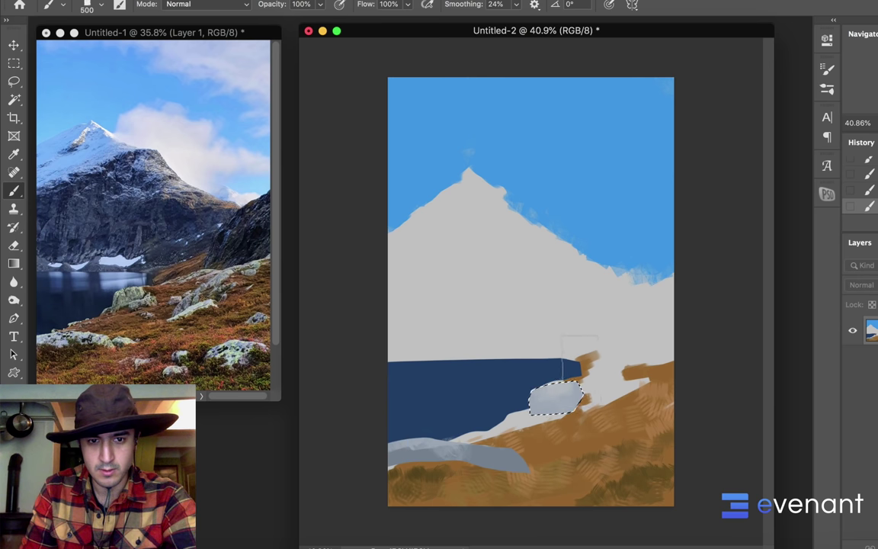
pyautogui.hotkey('ctrl', 'd')
# Step: Lasso two slanting rock slabs on the hillside right of the boulder, paint them with the boulder's pale blue-grey, and deselect
pyautogui.press('l')
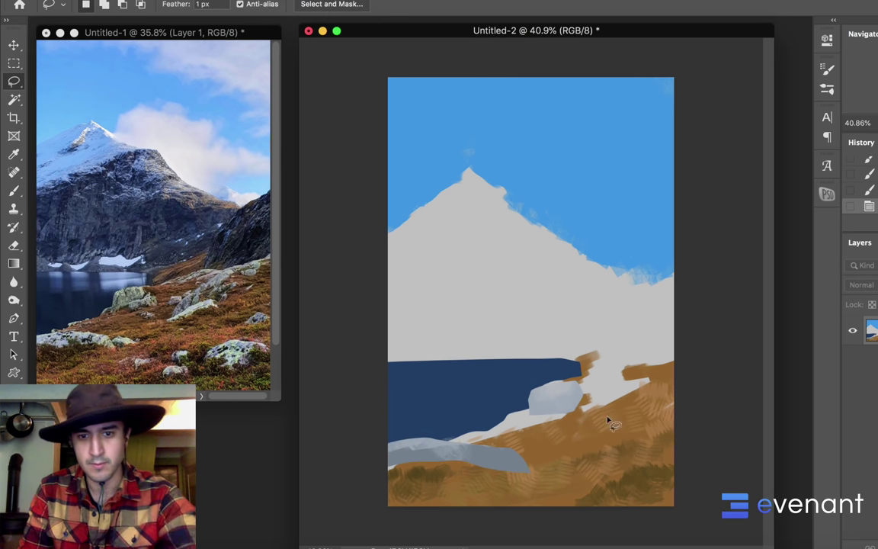
pyautogui.moveTo(590, 423); pyautogui.dragTo(615, 397)
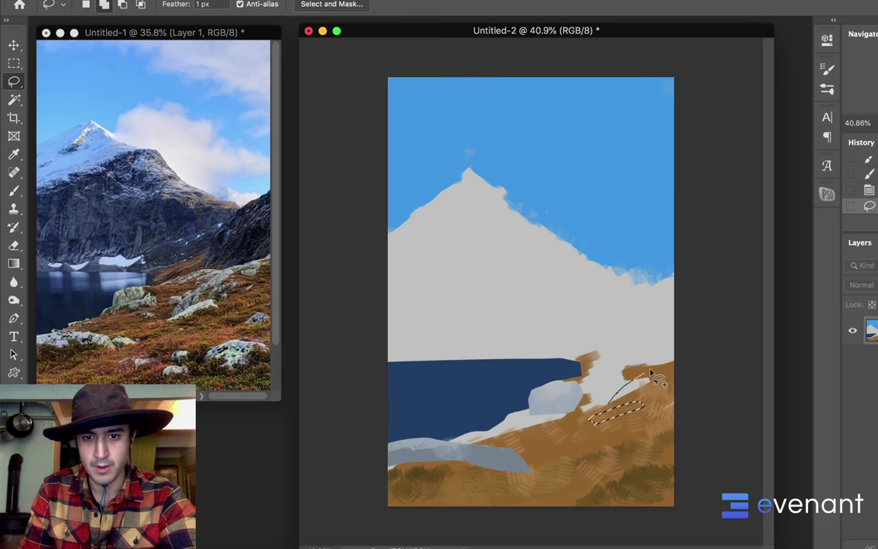
pyautogui.moveTo(675, 383)
pyautogui.mouseDown()
pyautogui.moveTo(615, 404)
pyautogui.moveTo(625, 381)
pyautogui.moveTo(574, 418)
pyautogui.mouseUp()
pyautogui.press('b')
pyautogui.keyDown('alt'); pyautogui.click(564, 401); pyautogui.keyUp('alt')
pyautogui.moveTo(639, 404)
pyautogui.mouseDown()
pyautogui.moveTo(683, 397)
pyautogui.moveTo(671, 410)
pyautogui.moveTo(649, 394)
pyautogui.moveTo(672, 390)
pyautogui.mouseUp()
pyautogui.keyDown('alt'); pyautogui.click(493, 454); pyautogui.keyUp('alt')
pyautogui.hotkey('ctrl', 'd')
# Step: Outline the steep cliff at the canvas's right edge, between the sky and the hillside, with the Lasso tool
pyautogui.press('l')
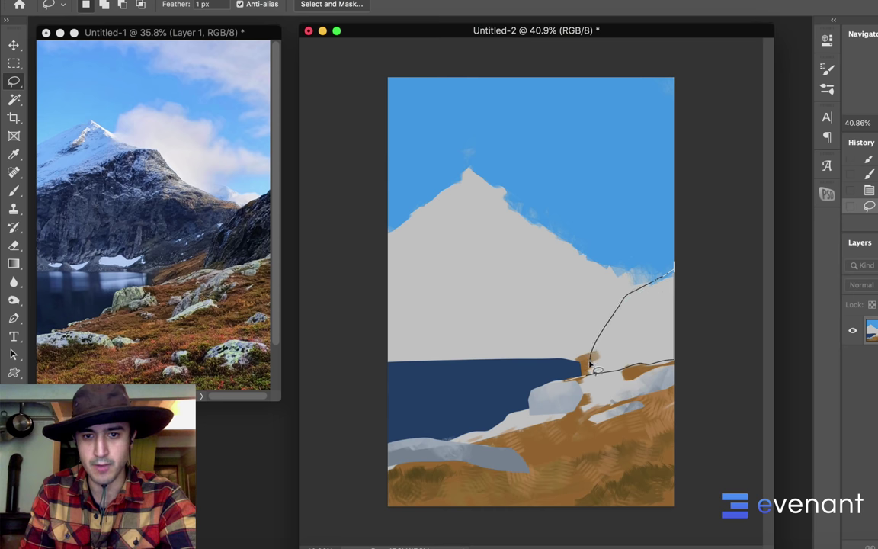
pyautogui.moveTo(592, 372); pyautogui.dragTo(588, 373)
pyautogui.press('b')
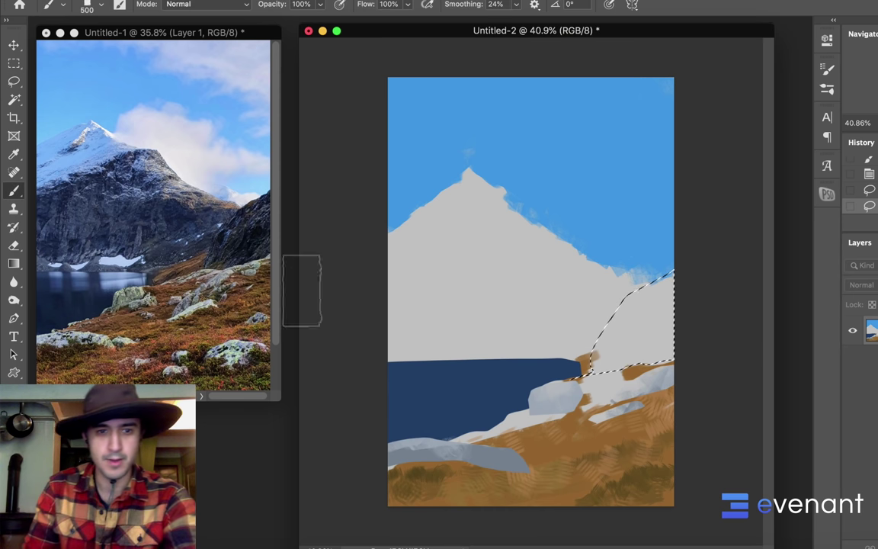
# Step: Set the foreground colour to the dark navy #192a40 and fill the cliff selection with it
pyautogui.click(11, 456)
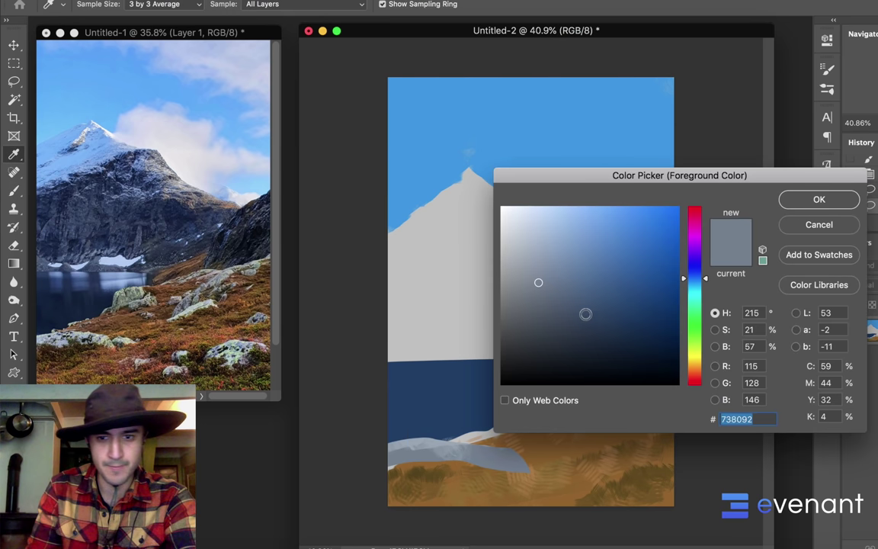
pyautogui.click(547, 310)
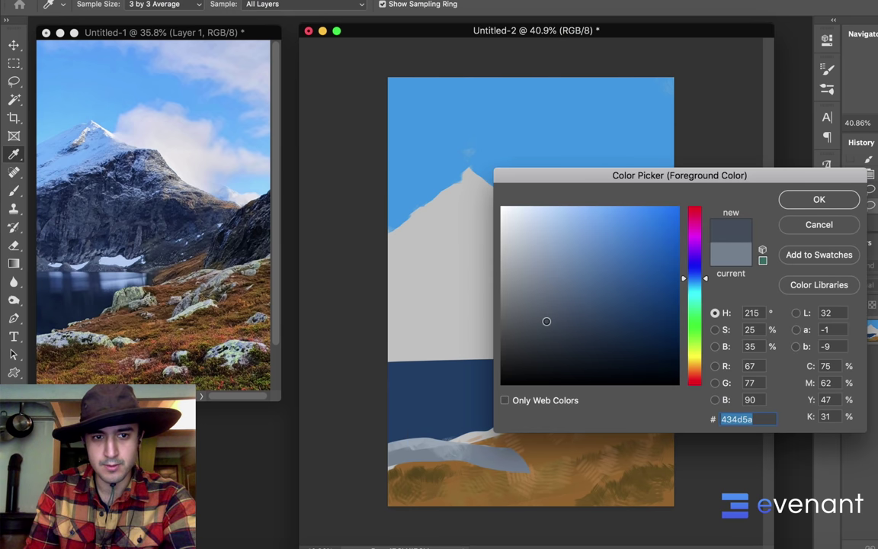
pyautogui.click(471, 400)
pyautogui.click(625, 325)
pyautogui.moveTo(624, 325); pyautogui.dragTo(608, 339)
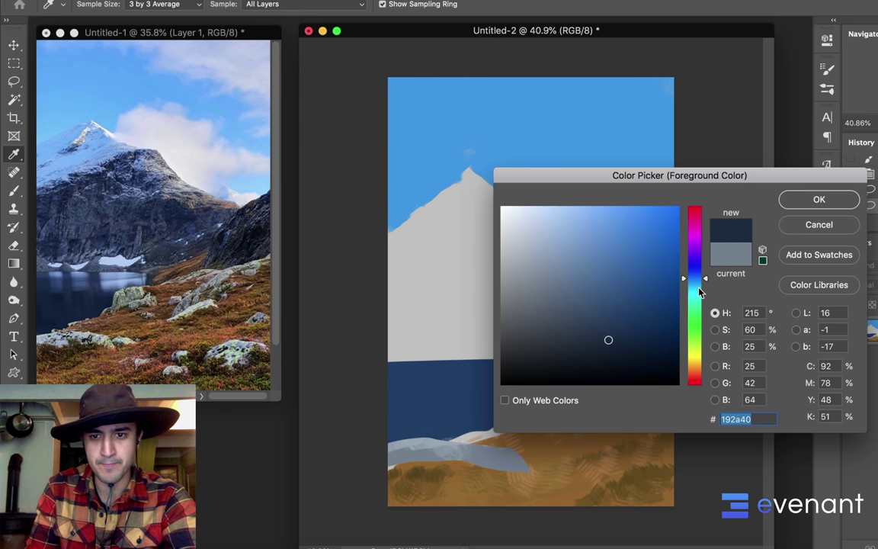
pyautogui.click(809, 200)
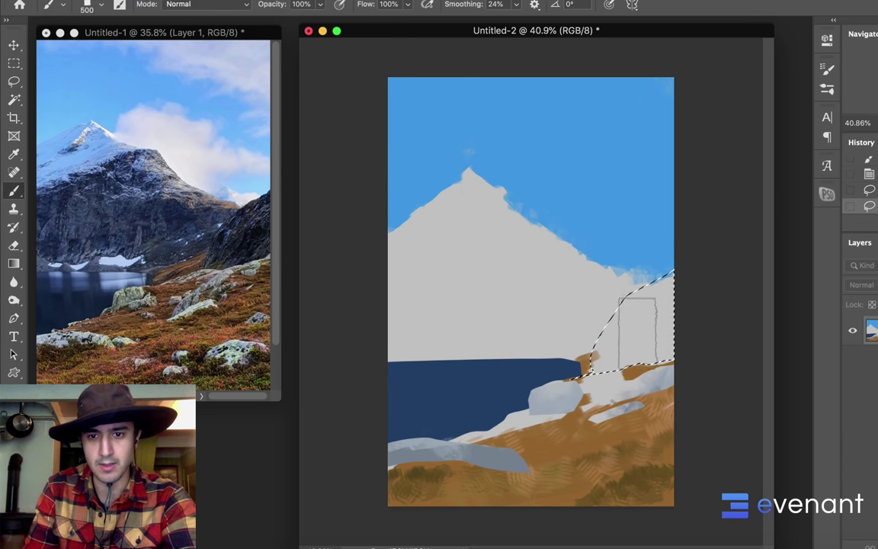
pyautogui.moveTo(638, 331)
pyautogui.mouseDown()
pyautogui.moveTo(684, 299)
pyautogui.moveTo(588, 336)
pyautogui.moveTo(623, 327)
pyautogui.moveTo(652, 344)
pyautogui.moveTo(642, 360)
pyautogui.moveTo(604, 317)
pyautogui.mouseUp()
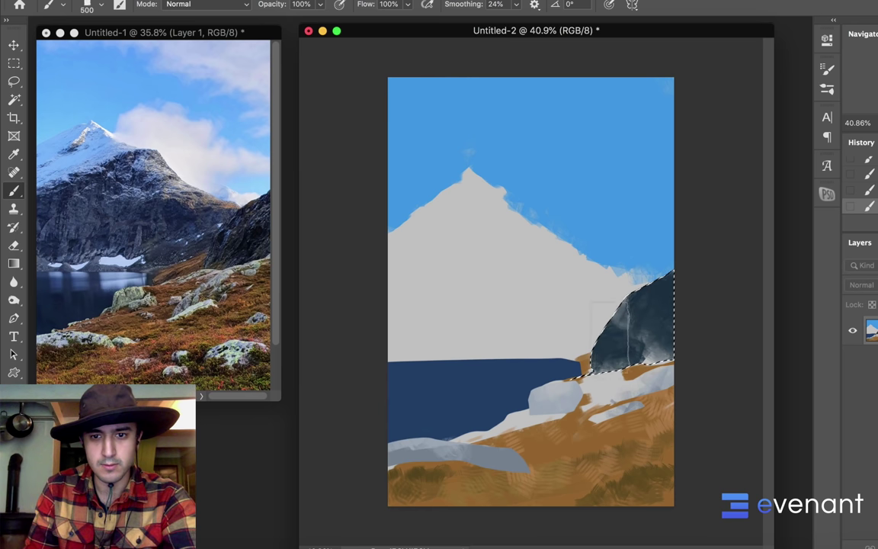
# Step: Switch to the 35 px textured brush, enlarge it to 60 px, and paint slanted rock strokes over the cliff
pyautogui.rightClick(593, 263)
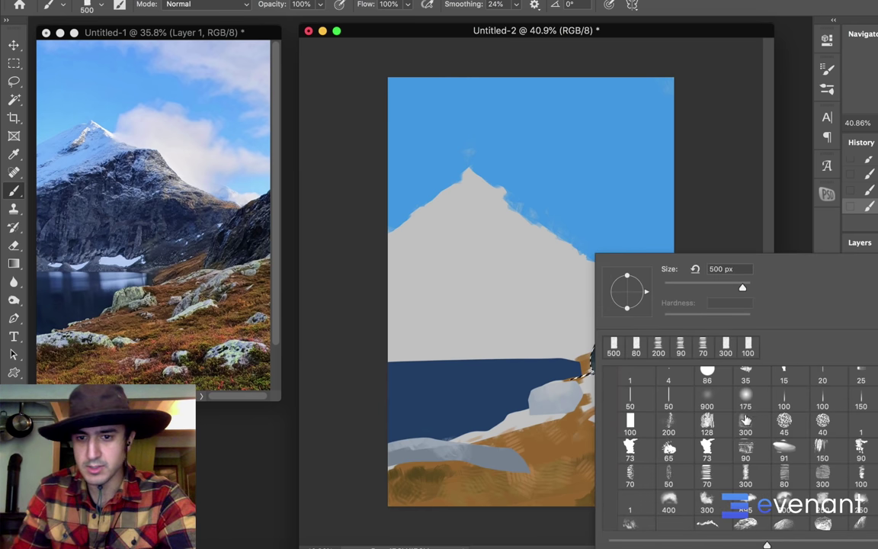
pyautogui.scroll(2, 751, 415)
pyautogui.doubleClick(746, 397)
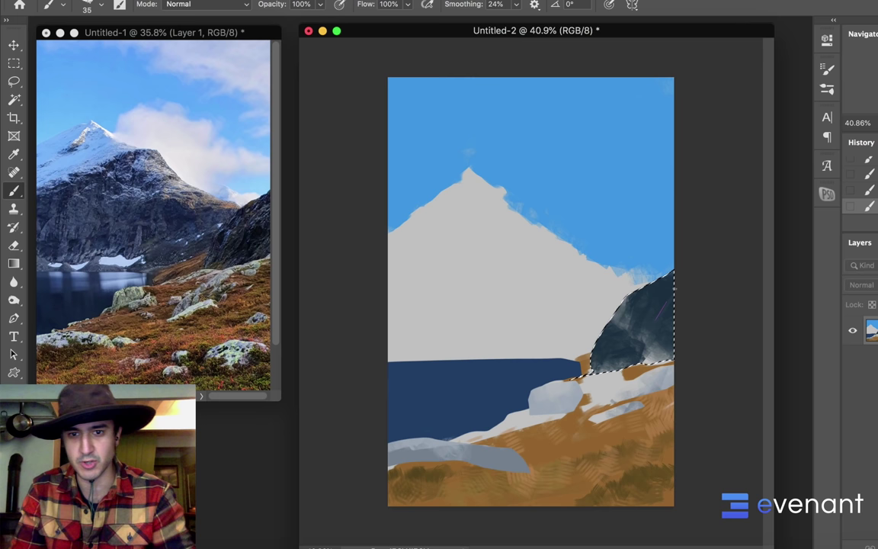
pyautogui.moveTo(639, 299)
pyautogui.mouseDown()
pyautogui.moveTo(625, 313)
pyautogui.moveTo(653, 296)
pyautogui.moveTo(605, 361)
pyautogui.mouseUp()
pyautogui.press(']')
pyautogui.press(']')
pyautogui.press(']')
pyautogui.press(']')
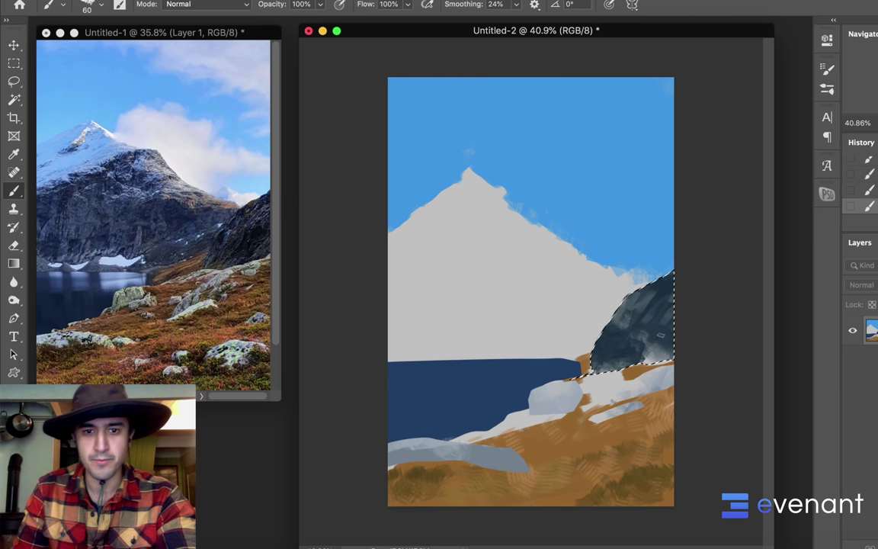
# Step: Shift the foreground colour's hue slightly toward pure blue and paint the cliff's lower right area with deep navy
pyautogui.click(10, 456)
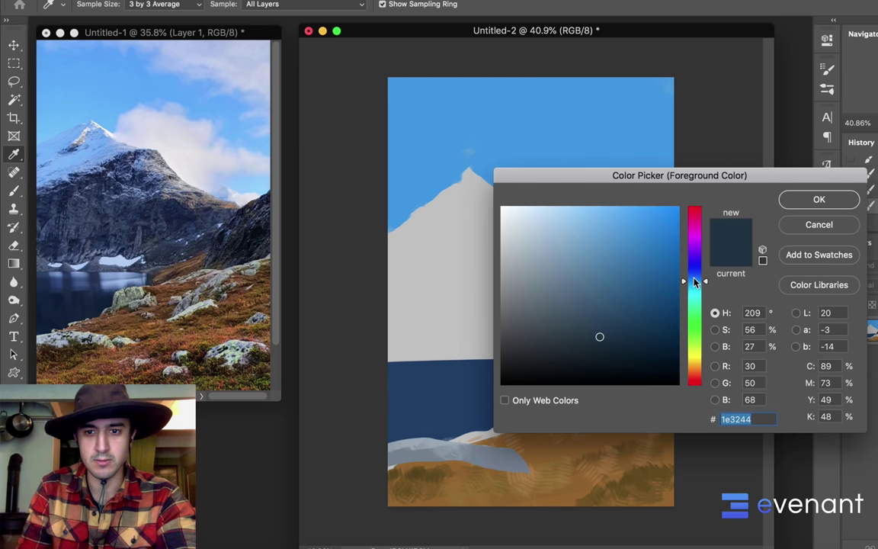
pyautogui.moveTo(695, 281); pyautogui.dragTo(695, 275)
pyautogui.press('Return')
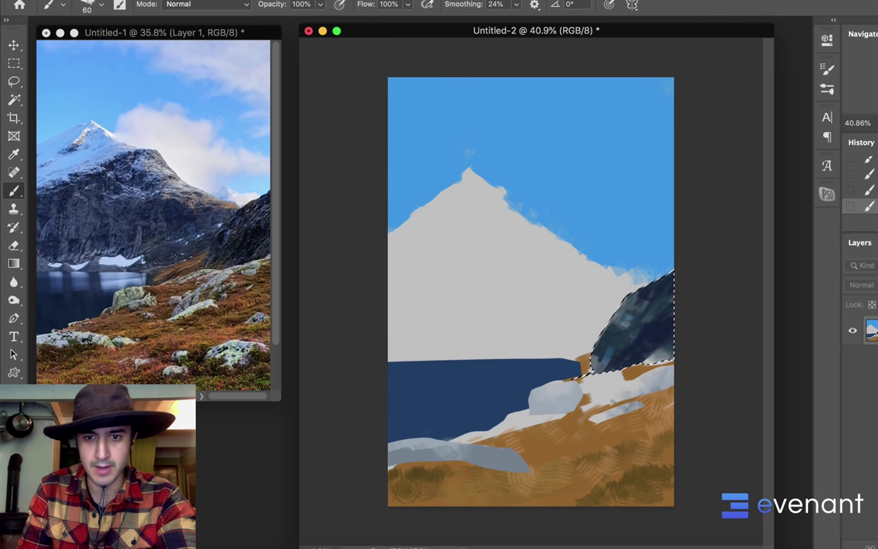
# Step: Sample tones from the cliff and blend them with slanted strokes across its upper and left faces, and deselect
pyautogui.keyDown('alt'); pyautogui.click(629, 318); pyautogui.keyUp('alt')
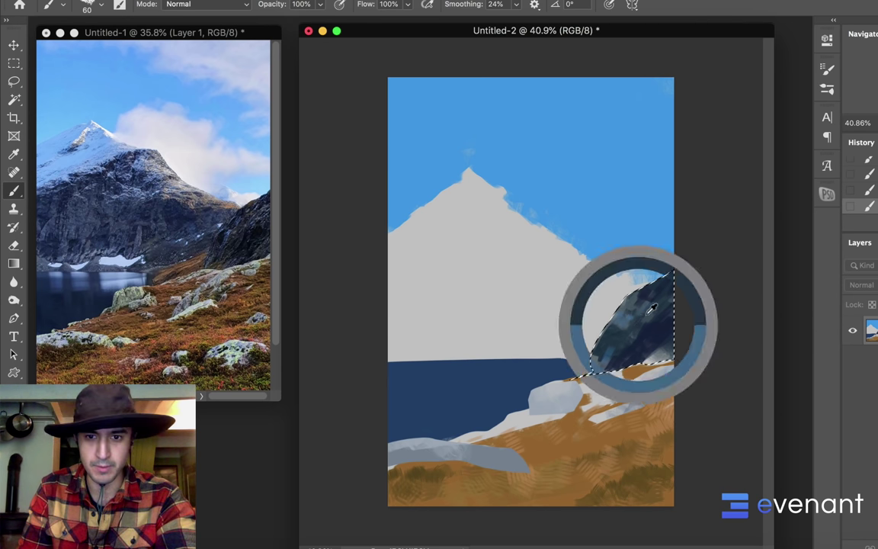
pyautogui.keyDown('alt'); pyautogui.click(628, 312); pyautogui.keyUp('alt')
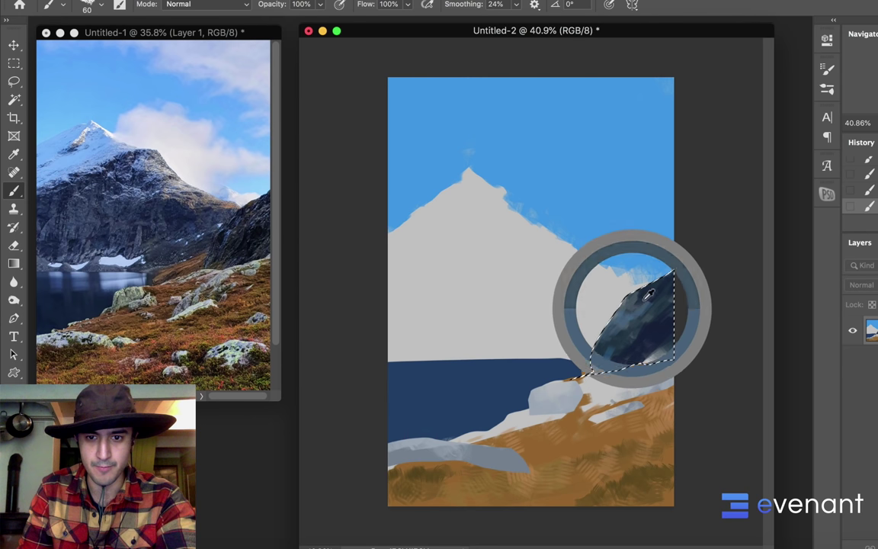
pyautogui.keyDown('alt'); pyautogui.click(661, 288); pyautogui.keyUp('alt')
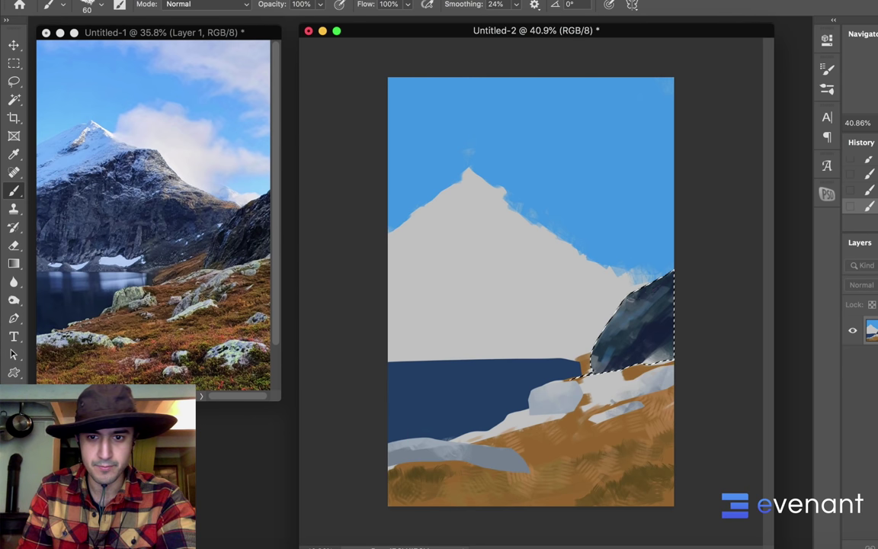
pyautogui.keyDown('alt'); pyautogui.click(621, 305); pyautogui.keyUp('alt')
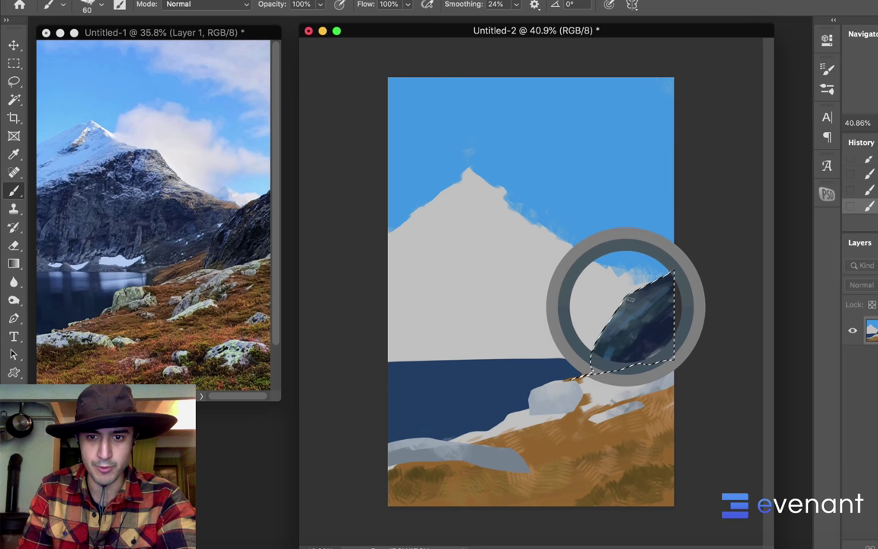
pyautogui.keyDown('alt'); pyautogui.click(608, 358); pyautogui.keyUp('alt')
pyautogui.moveTo(602, 357); pyautogui.dragTo(595, 365)
pyautogui.moveTo(632, 309)
pyautogui.mouseDown()
pyautogui.moveTo(625, 341)
pyautogui.moveTo(679, 307)
pyautogui.moveTo(647, 316)
pyautogui.moveTo(647, 337)
pyautogui.moveTo(664, 301)
pyautogui.moveTo(645, 339)
pyautogui.moveTo(653, 314)
pyautogui.moveTo(652, 326)
pyautogui.moveTo(669, 320)
pyautogui.moveTo(664, 343)
pyautogui.moveTo(629, 355)
pyautogui.moveTo(648, 321)
pyautogui.mouseUp()
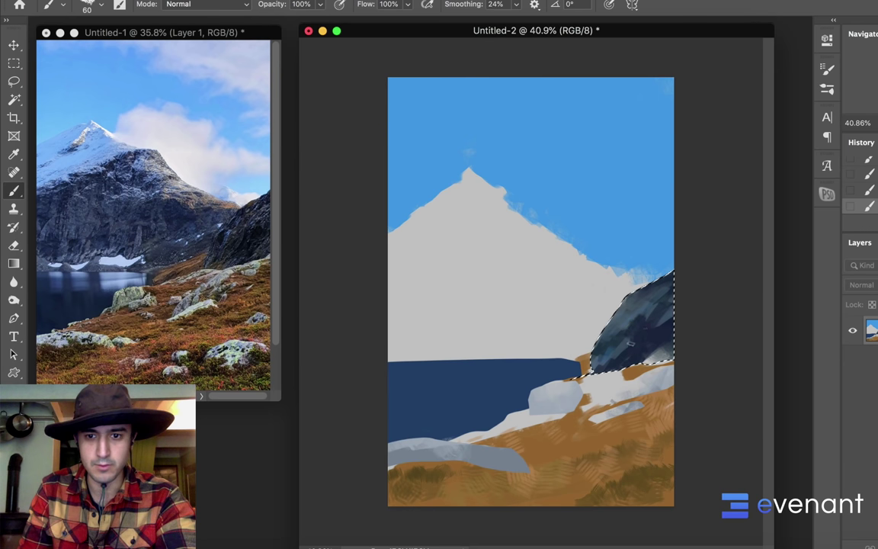
pyautogui.moveTo(612, 354)
pyautogui.mouseDown()
pyautogui.moveTo(647, 315)
pyautogui.moveTo(618, 347)
pyautogui.mouseUp()
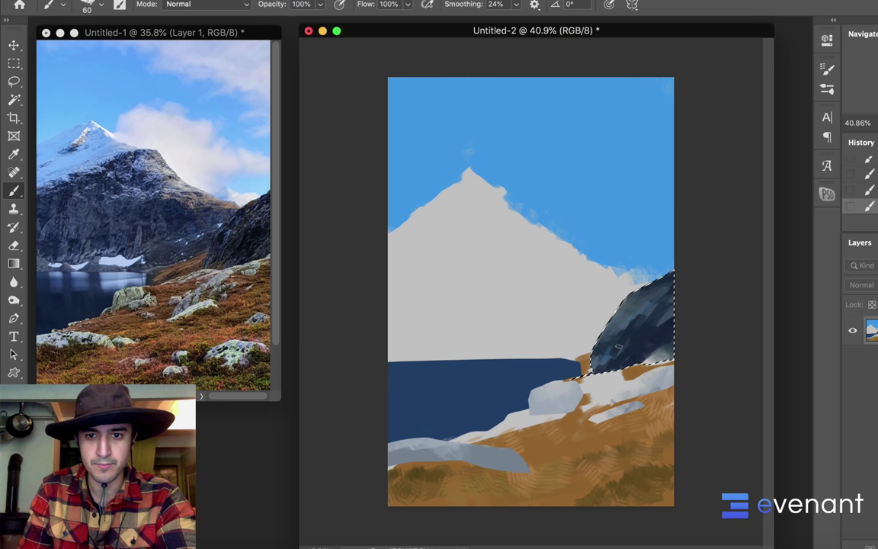
pyautogui.press('super+d')
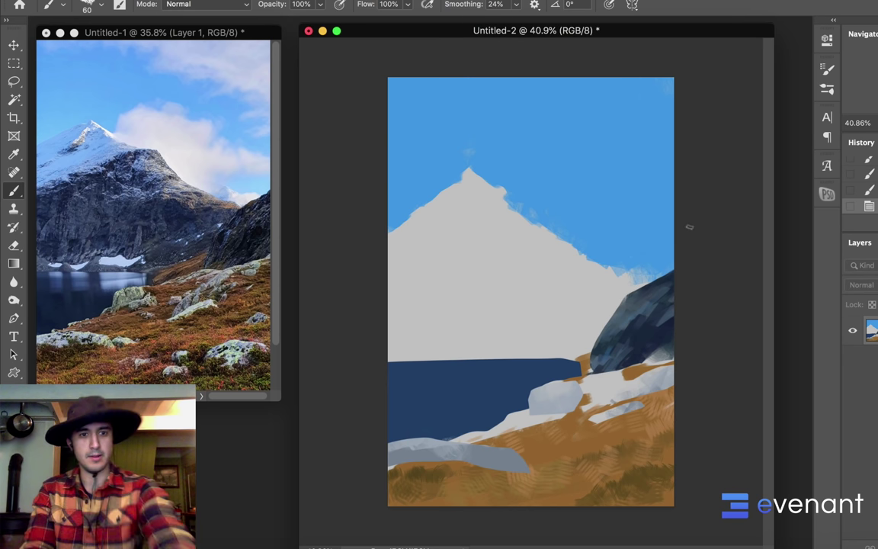
# Step: Sample dark blue from the cliff, dab a test patch on the mountain's face, and sample the blended tone from it
pyautogui.keyDown('alt'); pyautogui.click(647, 337); pyautogui.keyUp('alt')
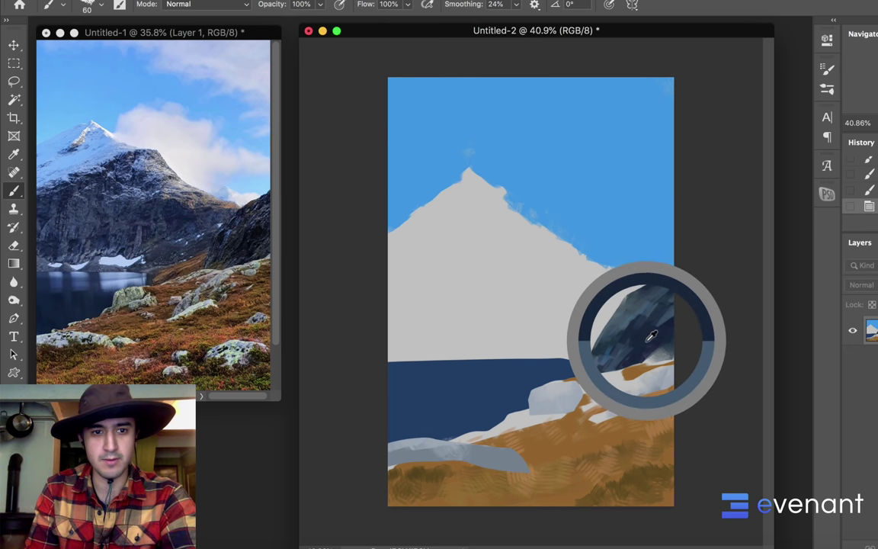
pyautogui.click(514, 273)
pyautogui.click(519, 278)
pyautogui.click(516, 273)
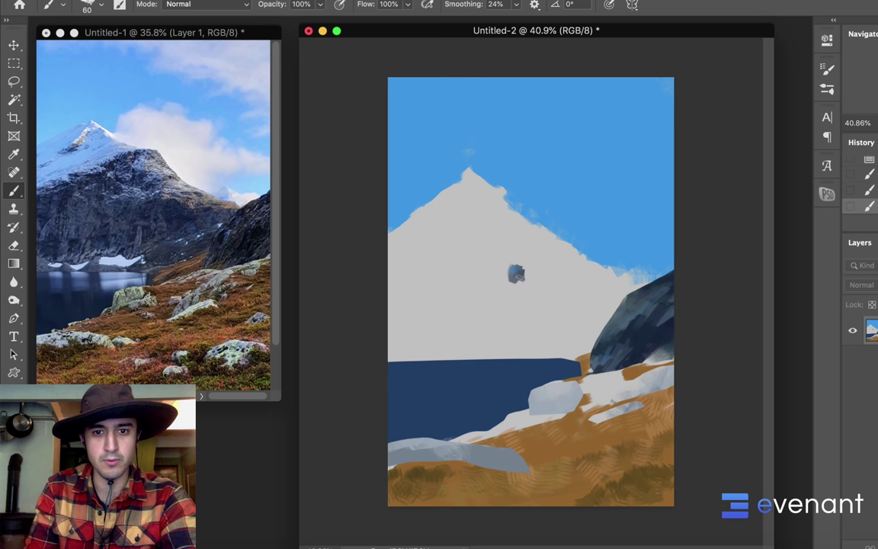
pyautogui.keyDown('alt'); pyautogui.click(516, 271); pyautogui.keyUp('alt')
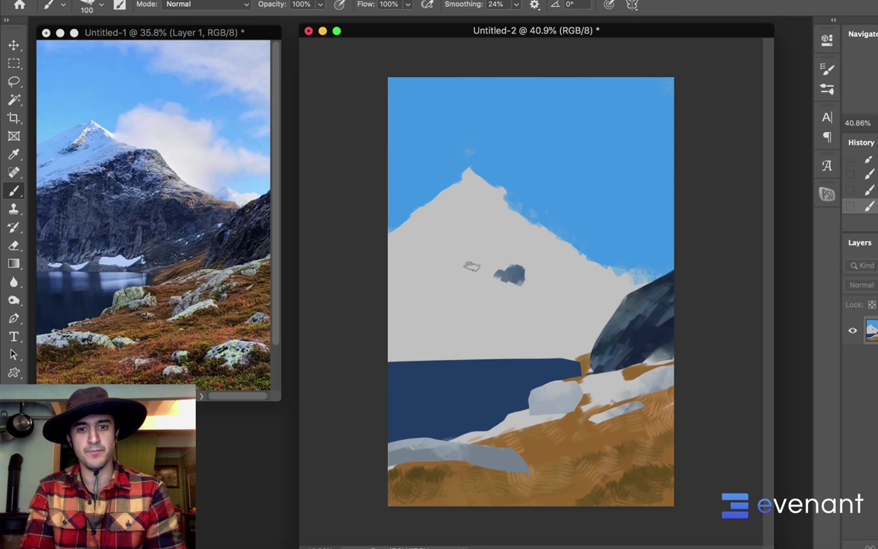
# Step: Enlarge the textured brush to 200 px and block in blue-grey shadow across the mountain's lower and left face
pyautogui.press(']')
pyautogui.press(']')
pyautogui.press(']')
pyautogui.press(']')
pyautogui.moveTo(454, 245)
pyautogui.mouseDown()
pyautogui.moveTo(468, 298)
pyautogui.moveTo(528, 294)
pyautogui.moveTo(465, 309)
pyautogui.mouseUp()
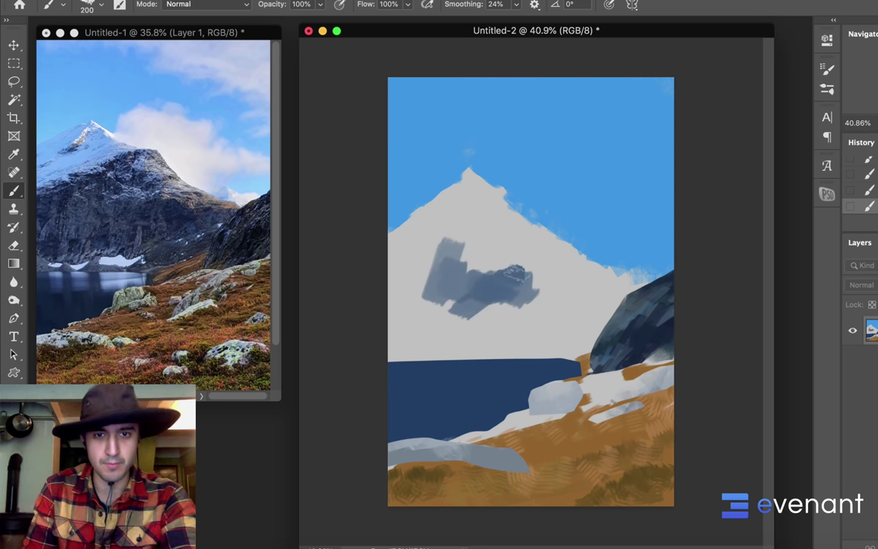
pyautogui.moveTo(504, 276)
pyautogui.mouseDown()
pyautogui.moveTo(412, 278)
pyautogui.moveTo(446, 248)
pyautogui.moveTo(396, 309)
pyautogui.moveTo(400, 344)
pyautogui.moveTo(478, 345)
pyautogui.mouseUp()
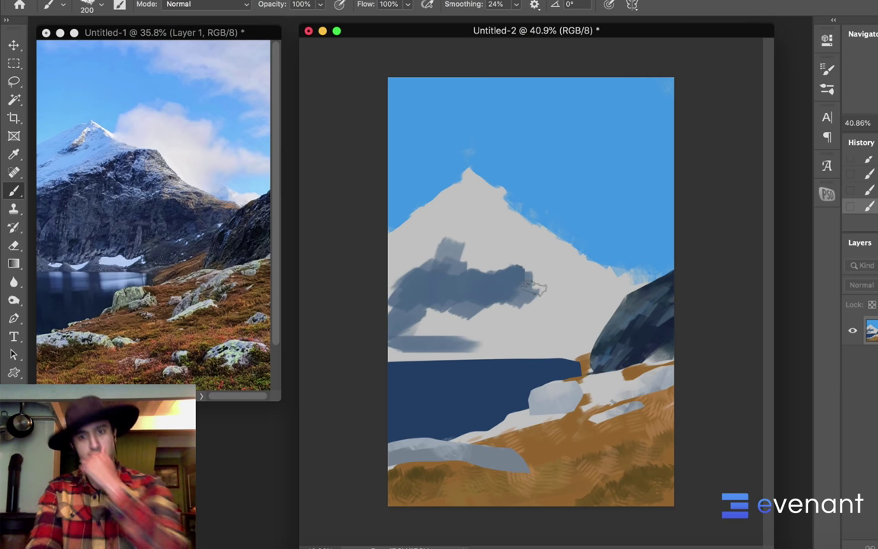
pyautogui.moveTo(440, 320)
pyautogui.mouseDown()
pyautogui.moveTo(377, 347)
pyautogui.moveTo(462, 330)
pyautogui.moveTo(375, 355)
pyautogui.mouseUp()
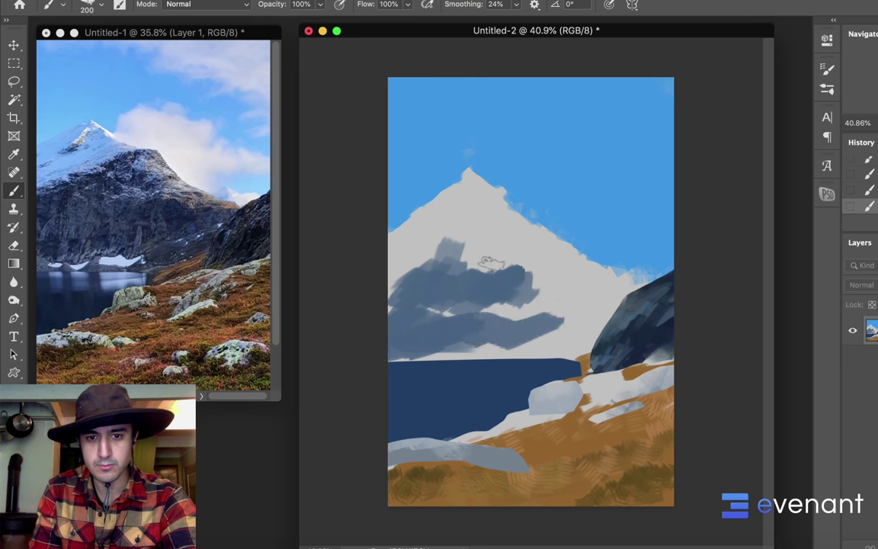
# Step: Switch to the rectangular brush enlarged to 400 px and block in the mountain's upper right face with blue-grey
pyautogui.rightClick(652, 280)
pyautogui.click(813, 446)
pyautogui.click(425, 292)
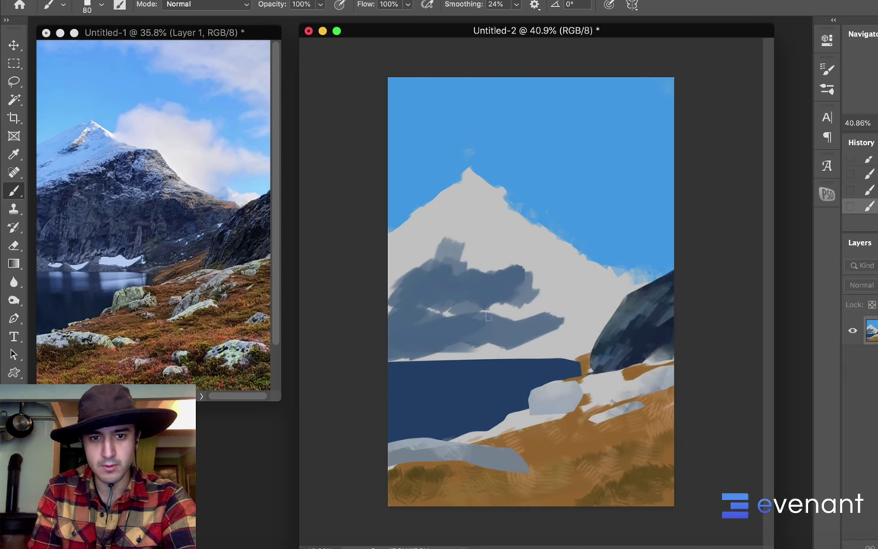
pyautogui.press(']')
pyautogui.press(']')
pyautogui.press(']')
pyautogui.press(']')
pyautogui.press(']')
pyautogui.press(']')
pyautogui.press(']')
pyautogui.press(']')
pyautogui.press(']')
pyautogui.moveTo(497, 286)
pyautogui.mouseDown()
pyautogui.moveTo(539, 303)
pyautogui.moveTo(548, 282)
pyautogui.mouseUp()
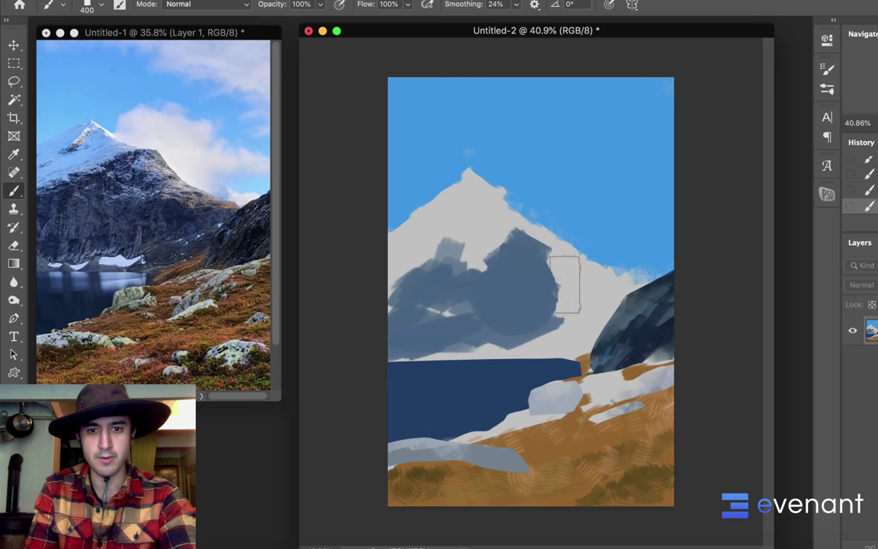
pyautogui.moveTo(494, 255); pyautogui.dragTo(545, 266)
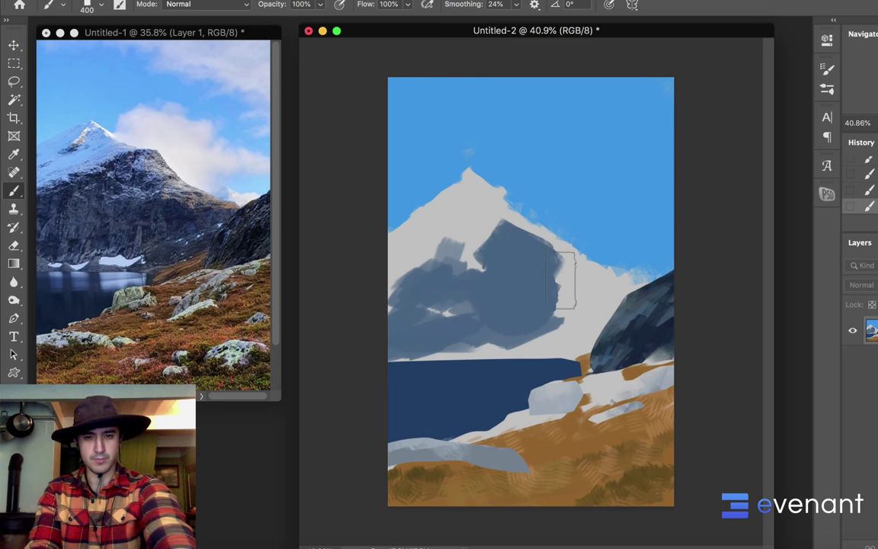
# Step: Set the foreground colour to 3d5b92 and block in the centre of the mountain's face with broad strokes
pyautogui.click(11, 457)
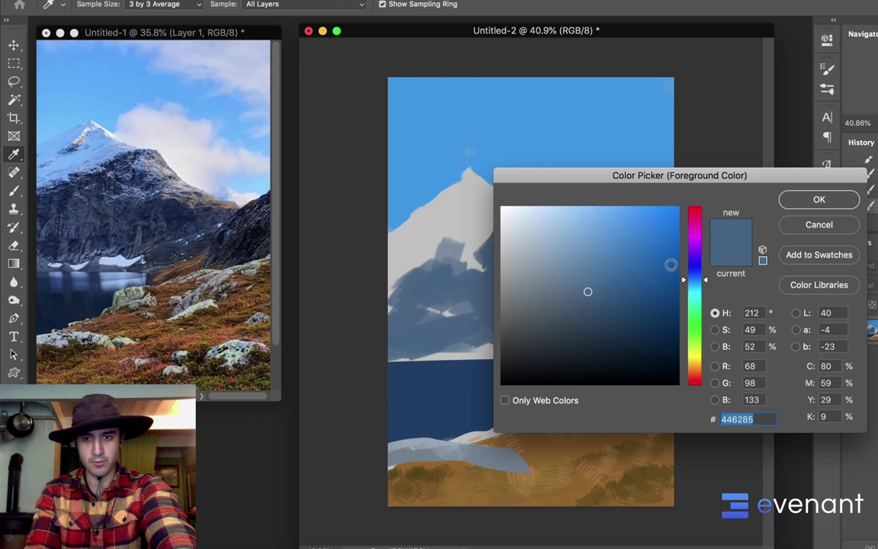
pyautogui.moveTo(697, 279); pyautogui.dragTo(692, 276)
pyautogui.moveTo(608, 291); pyautogui.dragTo(605, 282)
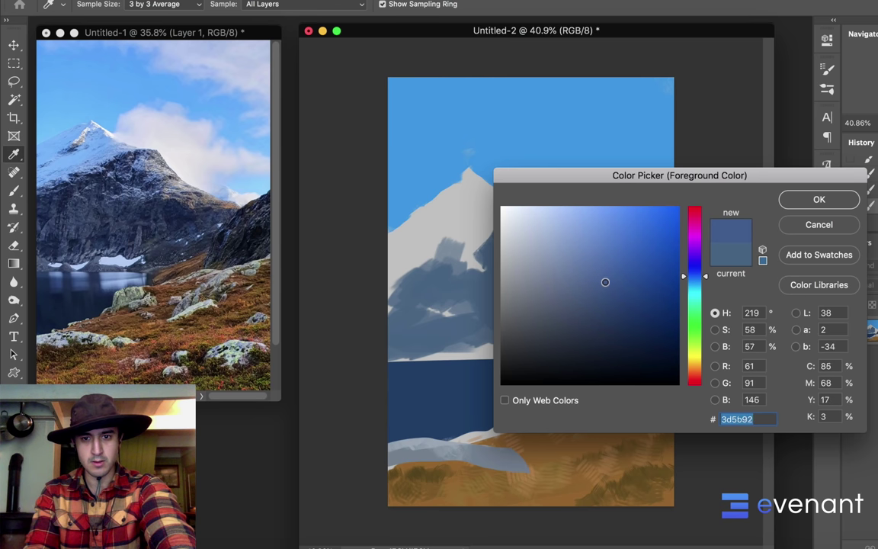
pyautogui.click(789, 199)
pyautogui.moveTo(507, 244)
pyautogui.mouseDown()
pyautogui.moveTo(569, 317)
pyautogui.moveTo(518, 282)
pyautogui.moveTo(468, 272)
pyautogui.mouseUp()
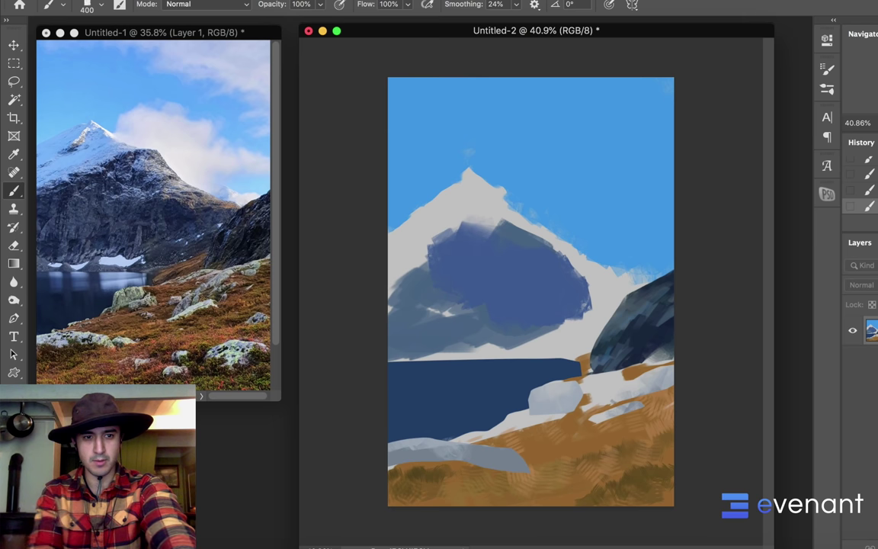
# Step: Set the foreground colour to 243f70 and paint darker shadow across the middle of the mountain's face
pyautogui.press('n')
pyautogui.moveTo(648, 281); pyautogui.dragTo(621, 305)
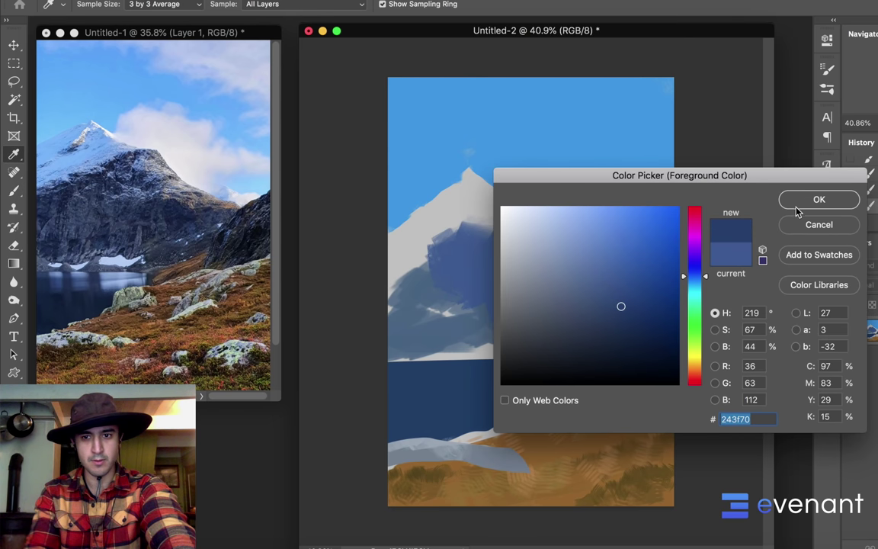
pyautogui.press('Return')
pyautogui.moveTo(499, 278)
pyautogui.mouseDown()
pyautogui.moveTo(446, 274)
pyautogui.moveTo(528, 298)
pyautogui.moveTo(457, 264)
pyautogui.moveTo(488, 290)
pyautogui.moveTo(566, 293)
pyautogui.moveTo(573, 304)
pyautogui.mouseUp()
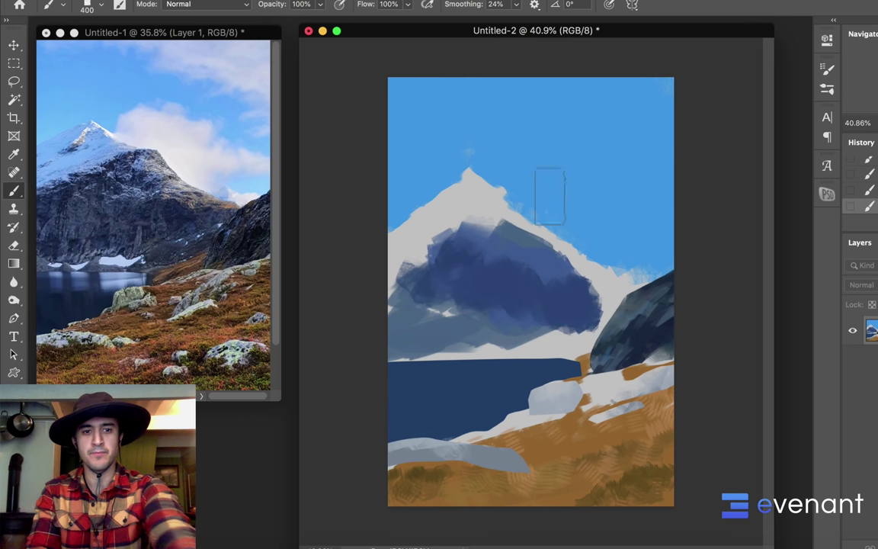
# Step: Lasso the mountain along its ridge, peak and left slope, closing the outline across its lower face and beside the cliff
pyautogui.press('l')
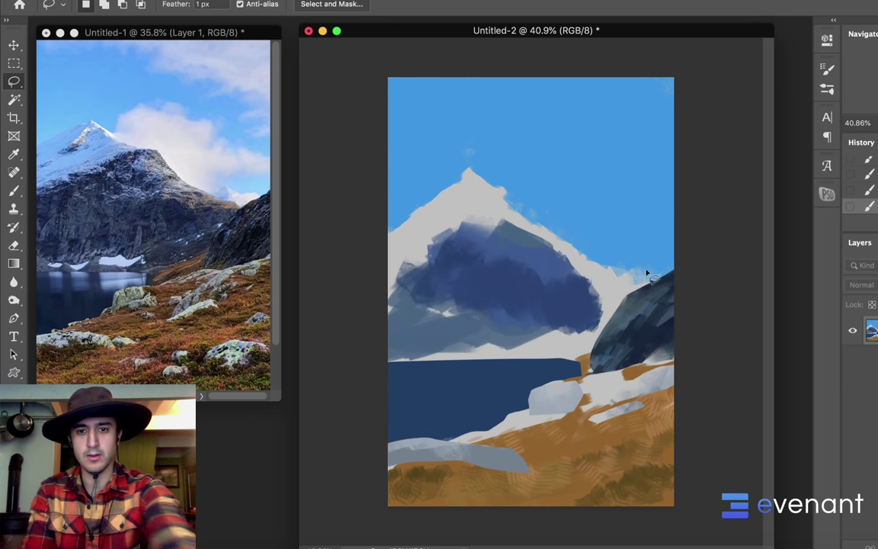
pyautogui.moveTo(650, 283); pyautogui.dragTo(615, 277)
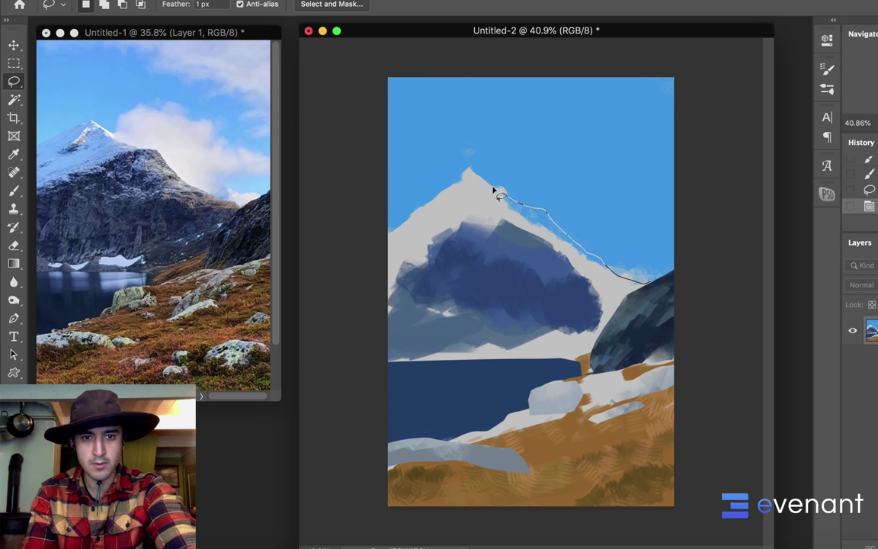
pyautogui.moveTo(467, 173)
pyautogui.mouseDown()
pyautogui.moveTo(377, 229)
pyautogui.moveTo(366, 304)
pyautogui.moveTo(384, 332)
pyautogui.mouseUp()
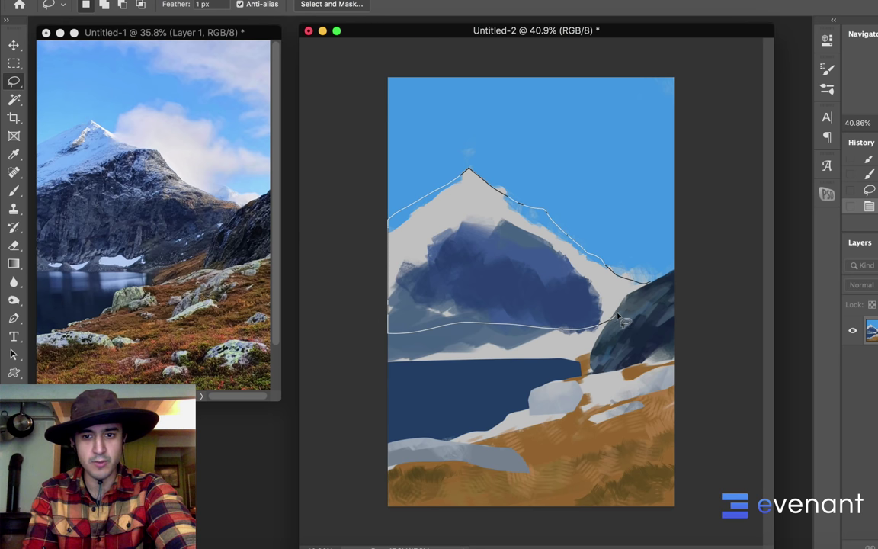
pyautogui.moveTo(642, 299); pyautogui.dragTo(645, 290)
# Step: Fill the selected mountain's right slope with dark blue, and blend sampled blue-grey tones across its centre and lower left face
pyautogui.press('b')
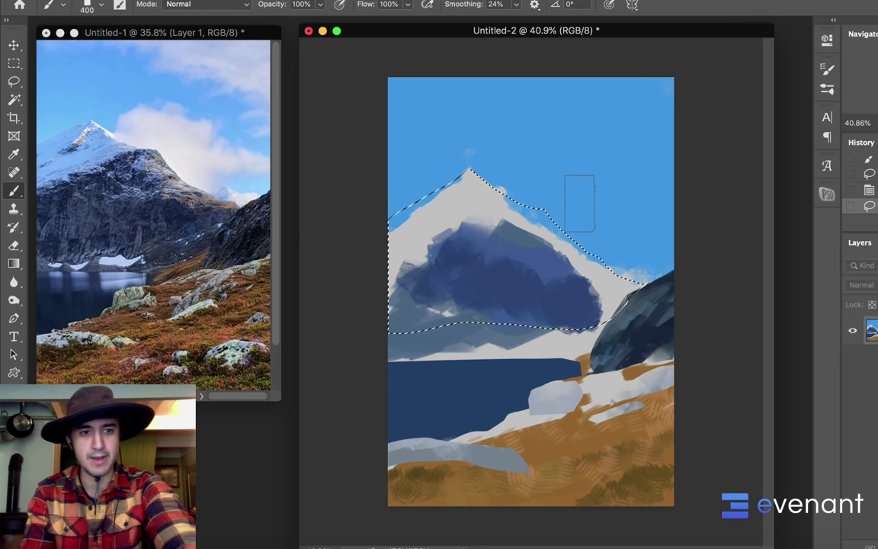
pyautogui.moveTo(564, 257); pyautogui.dragTo(610, 289)
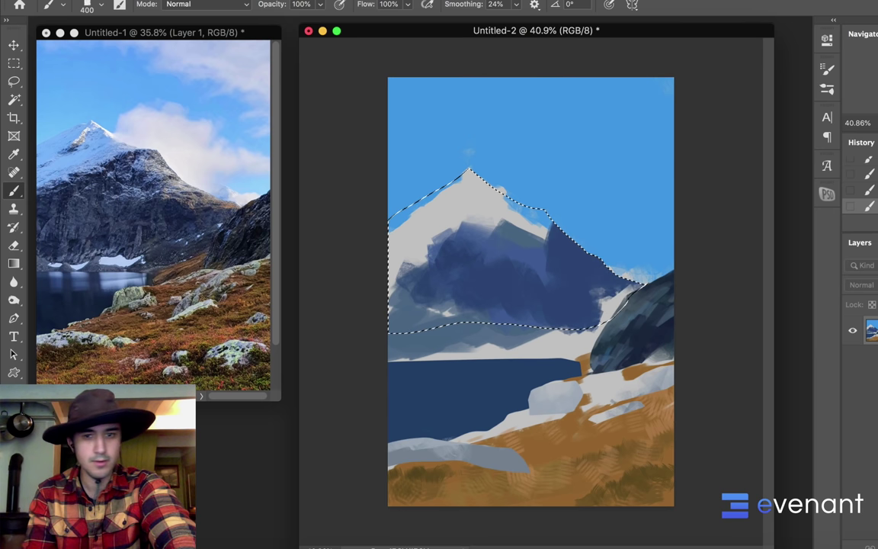
pyautogui.keyDown('alt'); pyautogui.click(527, 245); pyautogui.keyUp('alt')
pyautogui.moveTo(526, 247)
pyautogui.mouseDown()
pyautogui.moveTo(445, 275)
pyautogui.moveTo(495, 274)
pyautogui.moveTo(412, 302)
pyautogui.moveTo(374, 285)
pyautogui.mouseUp()
pyautogui.keyDown('alt'); pyautogui.click(492, 275); pyautogui.keyUp('alt')
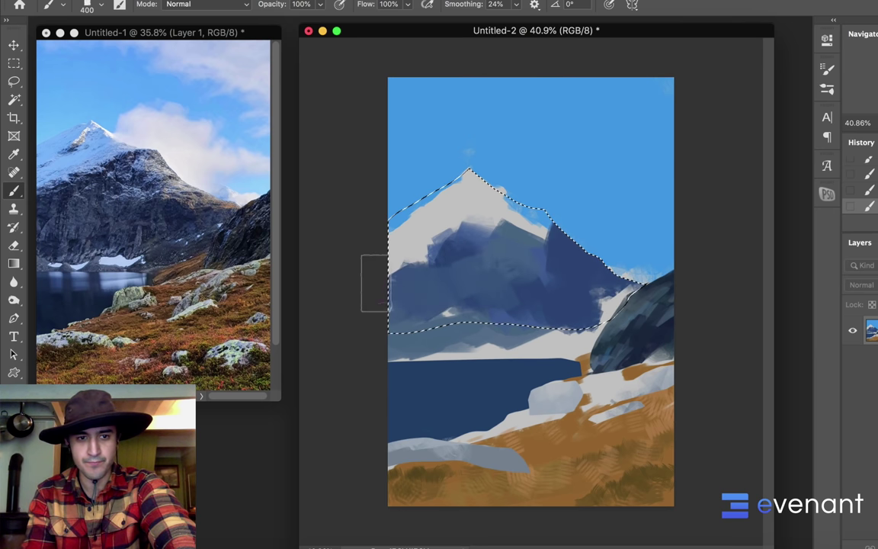
pyautogui.keyDown('alt'); pyautogui.click(568, 297); pyautogui.keyUp('alt')
pyautogui.moveTo(545, 303)
pyautogui.mouseDown()
pyautogui.moveTo(435, 310)
pyautogui.moveTo(468, 317)
pyautogui.moveTo(448, 312)
pyautogui.mouseUp()
pyautogui.press('super+d')
pyautogui.press('super+z')
pyautogui.press('super+z')
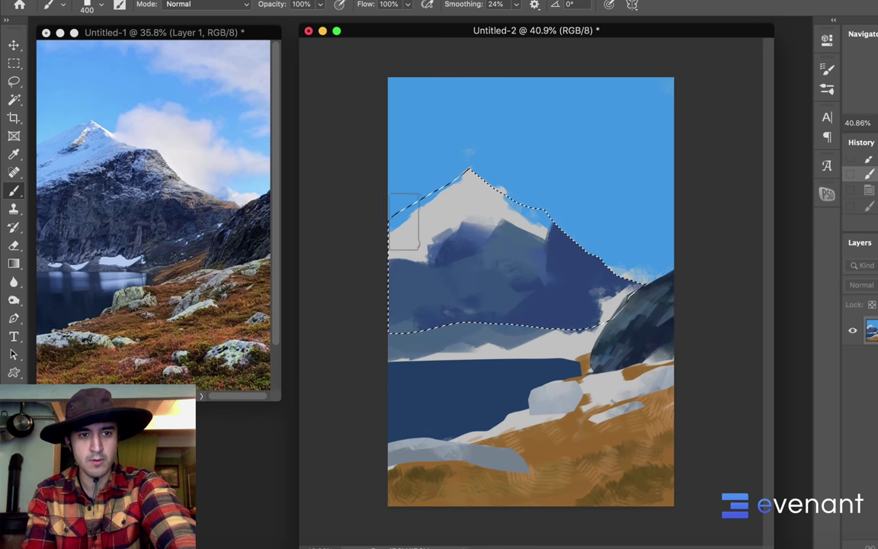
# Step: Sample the sky blue, shift it to a periwinkle blue, and block in the snow on the mountain's upper left slope
pyautogui.keyDown('alt'); pyautogui.click(408, 151); pyautogui.keyUp('alt')
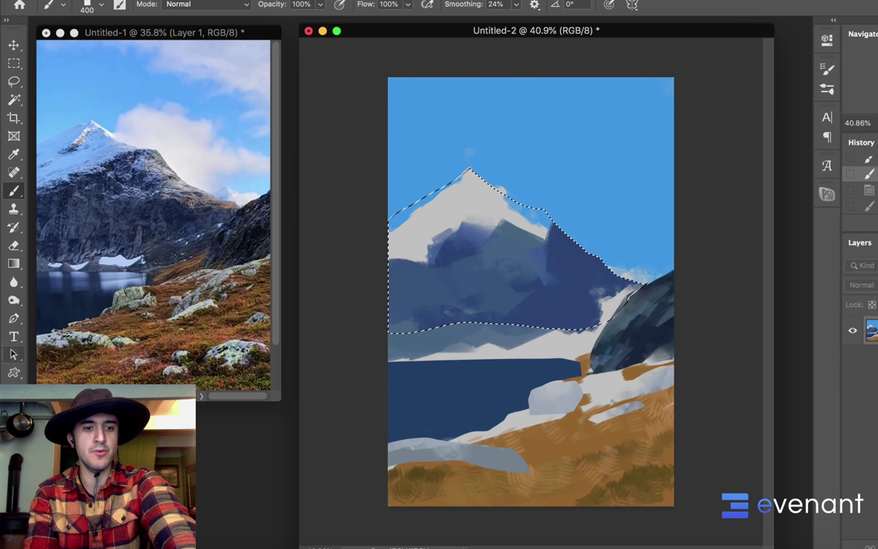
pyautogui.click(11, 455)
pyautogui.moveTo(696, 282); pyautogui.dragTo(696, 279)
pyautogui.moveTo(637, 251); pyautogui.dragTo(622, 229)
pyautogui.click(792, 196)
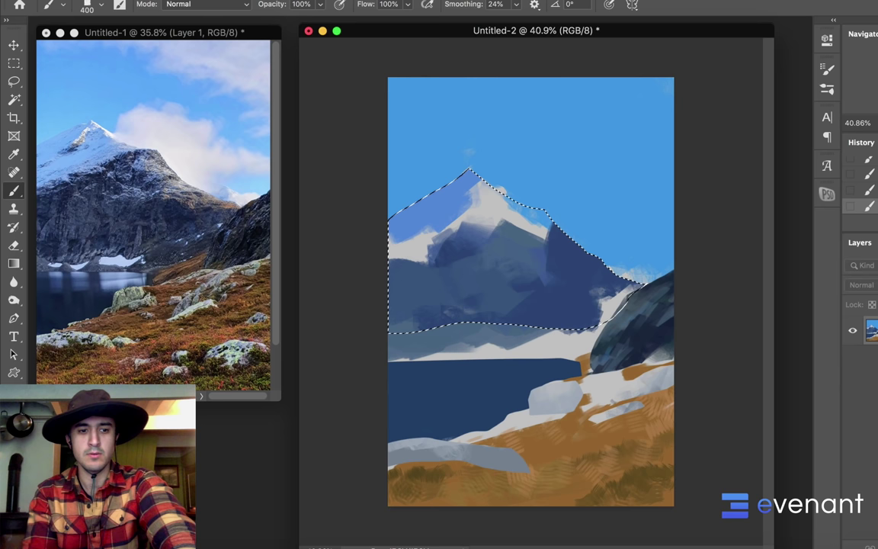
# Step: Lighten the foreground colour to a pale lavender blue and brush it over the snow around the peak and left slope
pyautogui.click(10, 453)
pyautogui.moveTo(582, 216); pyautogui.dragTo(568, 213)
pyautogui.click(794, 197)
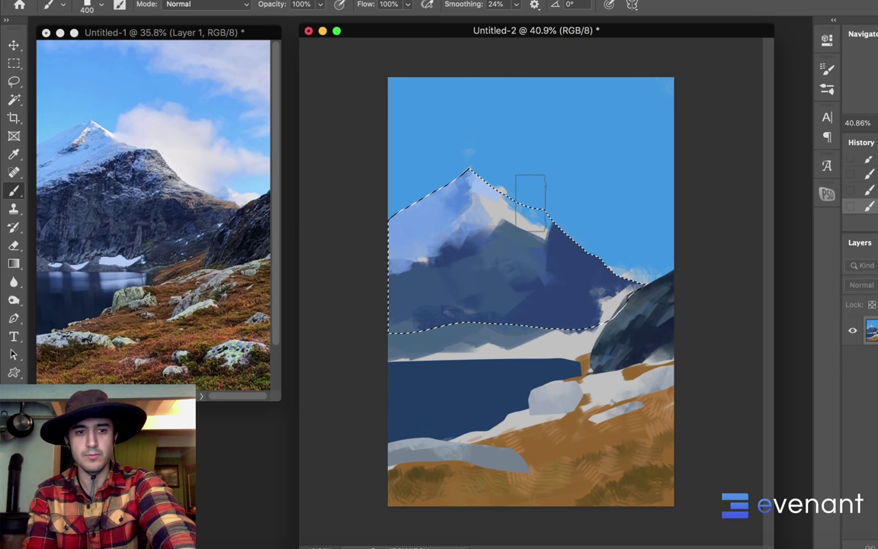
# Step: Reduce the rectangular brush to 90 px and paint small snow and rock patches below the peak's right ridge with sampled tones
pyautogui.press('[')
pyautogui.press('[')
pyautogui.press('[')
pyautogui.press('[')
pyautogui.press('[')
pyautogui.press('[')
pyautogui.press('[')
pyautogui.press('[')
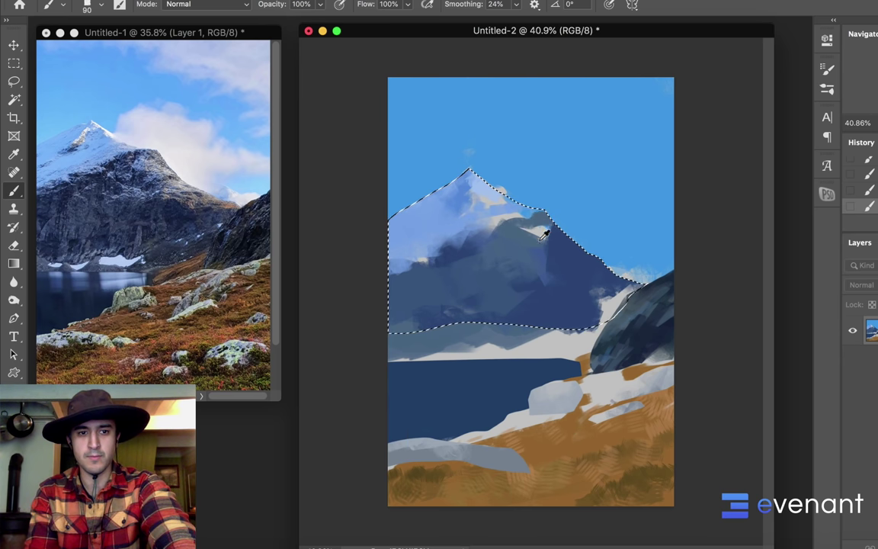
pyautogui.keyDown('alt'); pyautogui.click(498, 212); pyautogui.keyUp('alt')
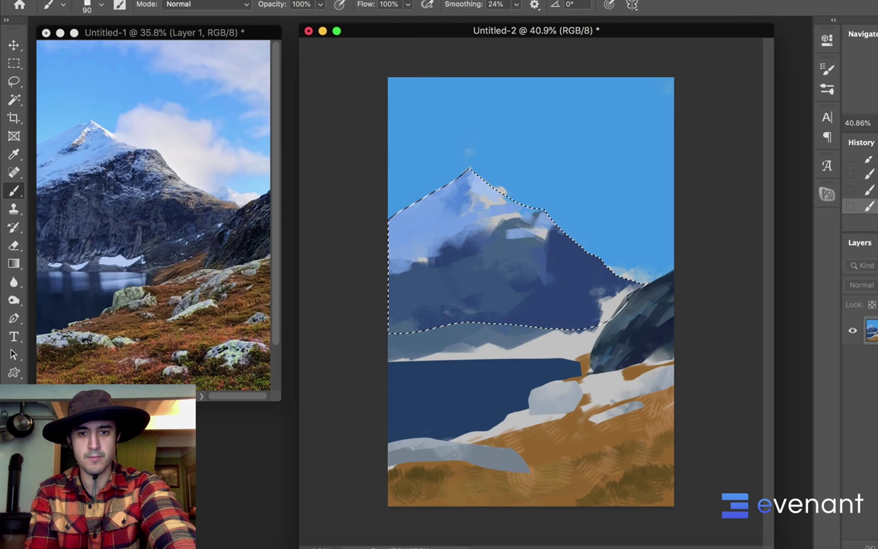
# Step: Switch to the scratchy texture brush at 500 px, streak sampled tones across the snow line and right slope, and deselect
pyautogui.rightClick(529, 253)
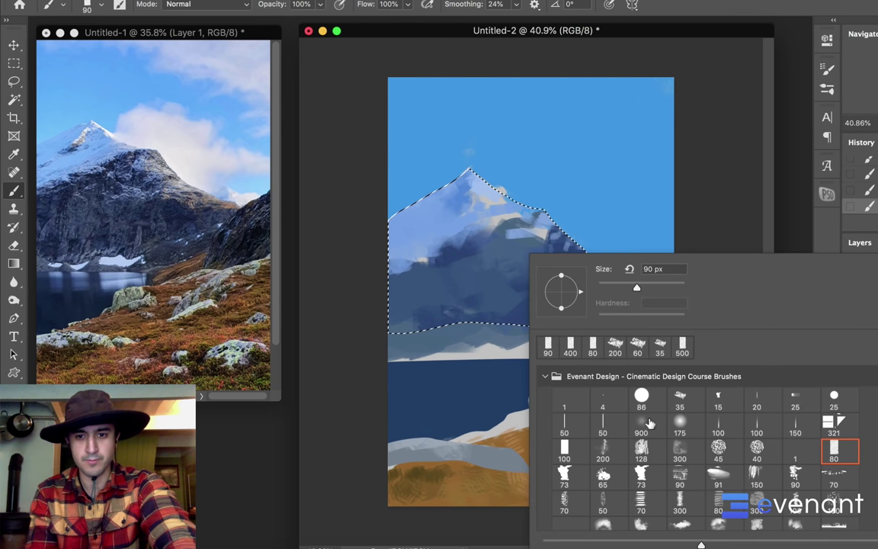
pyautogui.click(676, 472)
pyautogui.click(541, 233)
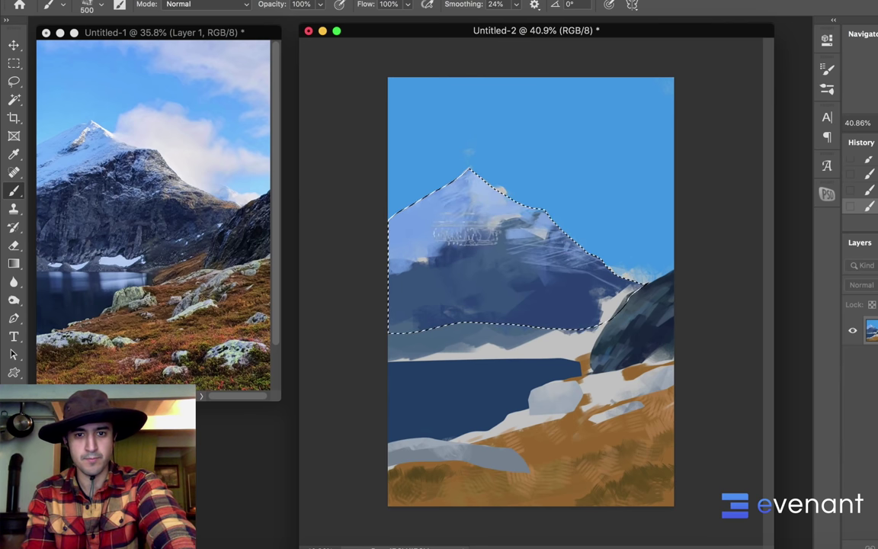
pyautogui.keyDown('alt'); pyautogui.click(452, 242); pyautogui.keyUp('alt')
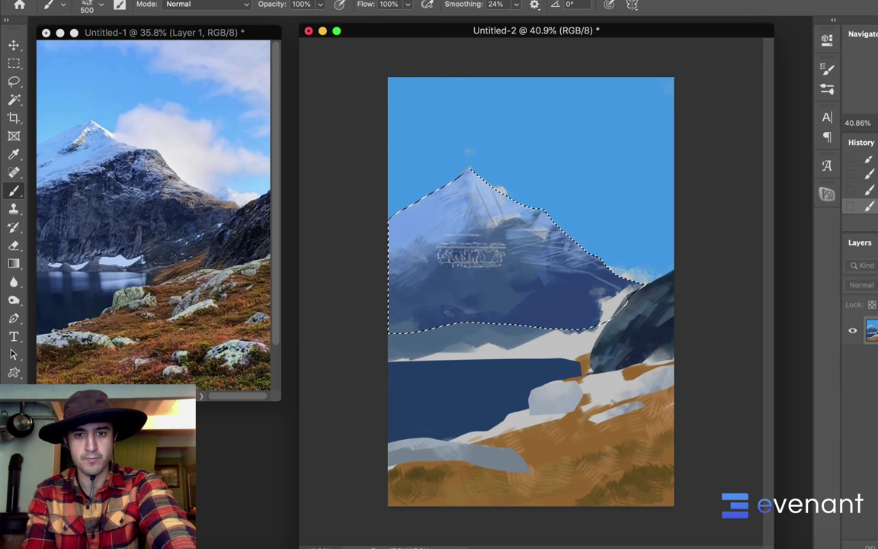
pyautogui.keyDown('alt'); pyautogui.click(441, 221); pyautogui.keyUp('alt')
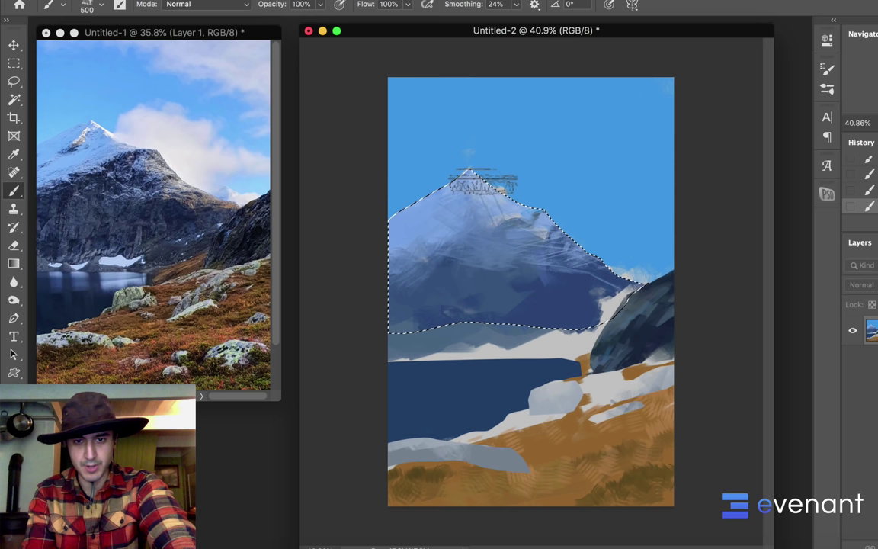
pyautogui.press('super+d')
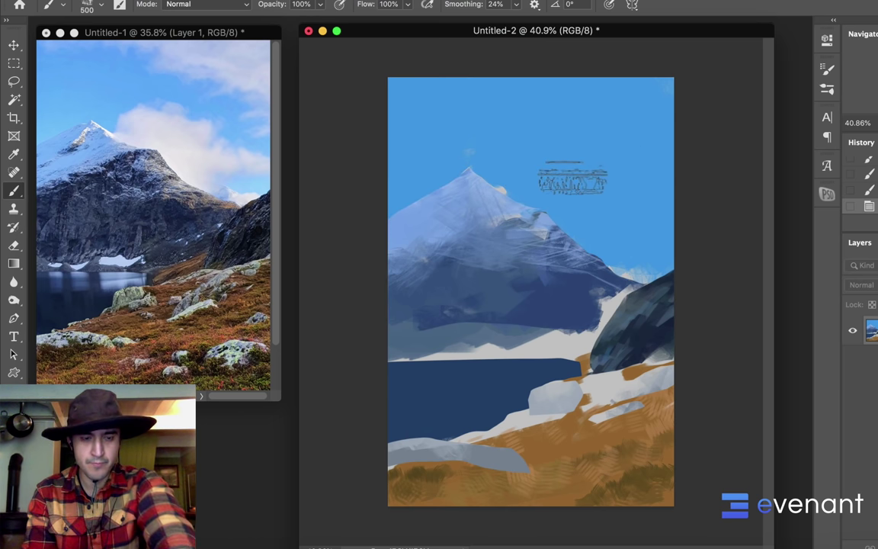
# Step: Lasso thin highlight shapes along the peak's right ridge and add jagged slivers running down from the summit
pyautogui.press('l')
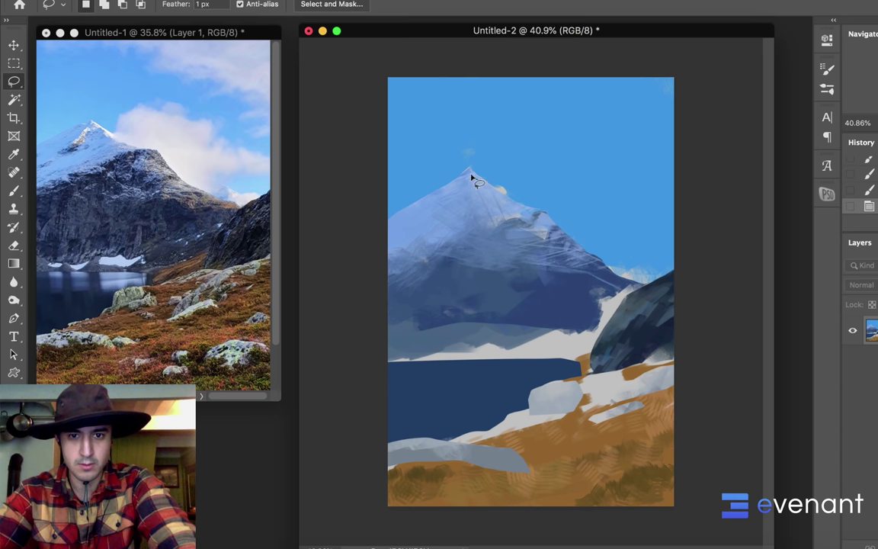
pyautogui.moveTo(471, 177); pyautogui.dragTo(477, 173)
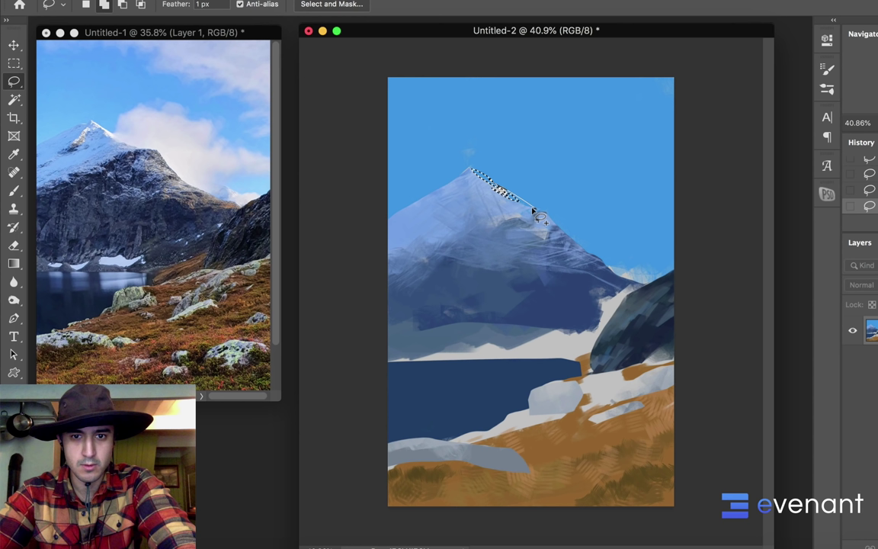
pyautogui.moveTo(486, 183); pyautogui.dragTo(476, 175)
pyautogui.moveTo(521, 203)
pyautogui.mouseDown()
pyautogui.moveTo(546, 209)
pyautogui.moveTo(473, 173)
pyautogui.mouseUp()
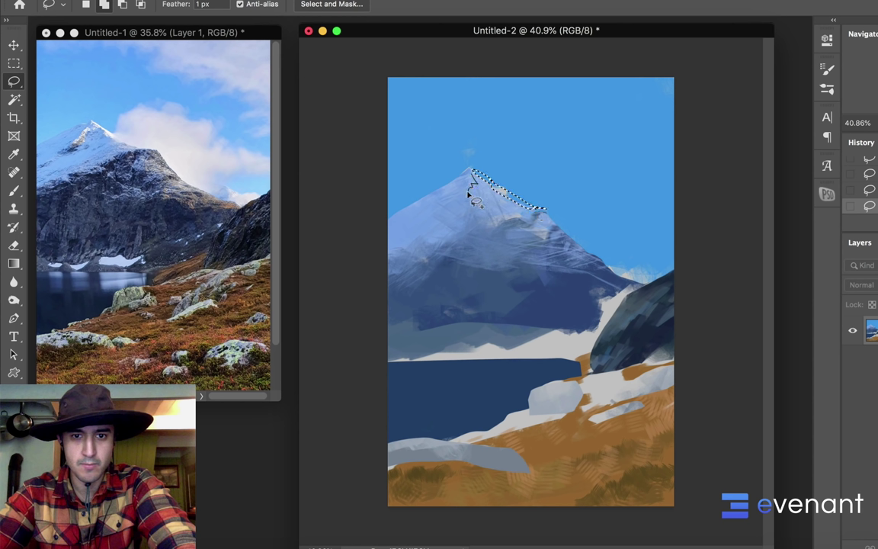
pyautogui.moveTo(465, 187)
pyautogui.mouseDown()
pyautogui.moveTo(443, 202)
pyautogui.moveTo(457, 195)
pyautogui.mouseUp()
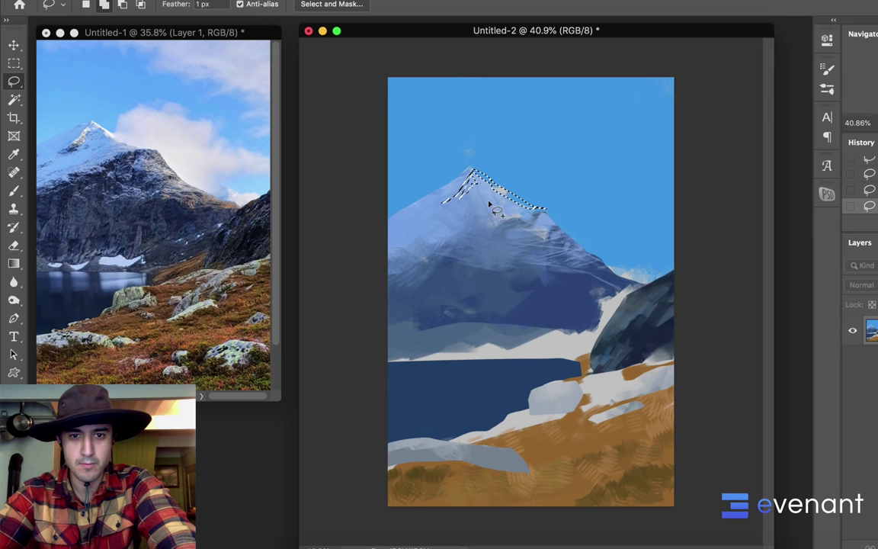
# Step: Set the foreground to a pale warm cream, paint sunlit snow inside the selected ridge shapes, and deselect
pyautogui.press('b')
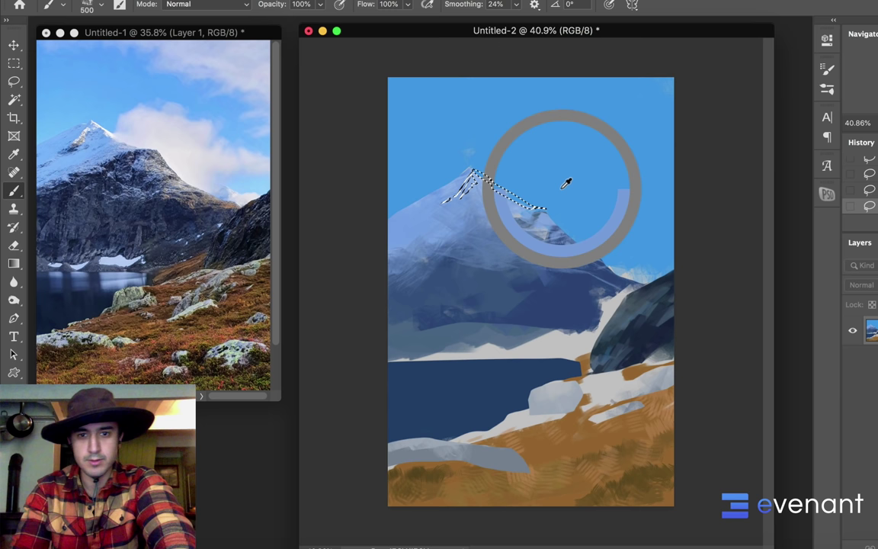
pyautogui.click(11, 457)
pyautogui.moveTo(647, 228); pyautogui.dragTo(526, 206)
pyautogui.moveTo(690, 282); pyautogui.dragTo(699, 370)
pyautogui.click(805, 202)
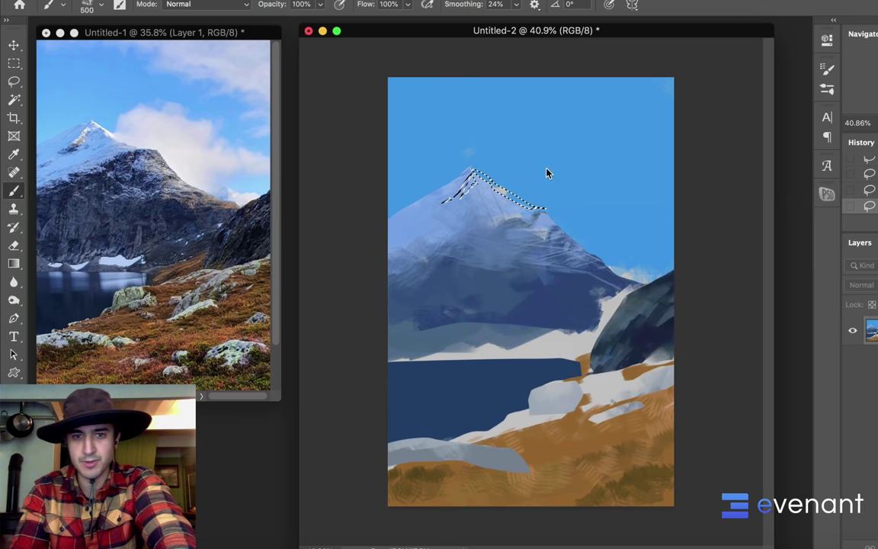
pyautogui.click(492, 186)
pyautogui.click(498, 188)
pyautogui.moveTo(476, 182)
pyautogui.mouseDown()
pyautogui.moveTo(467, 192)
pyautogui.moveTo(542, 211)
pyautogui.mouseUp()
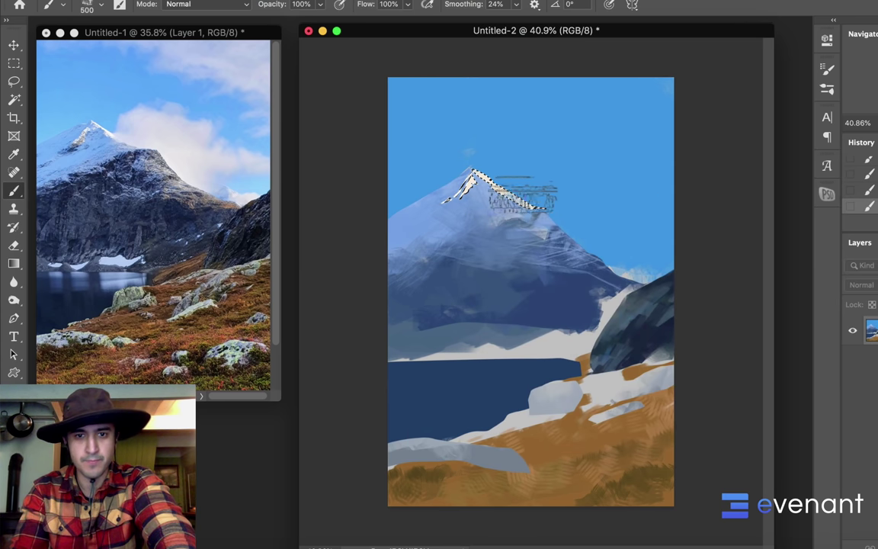
pyautogui.press('super+d')
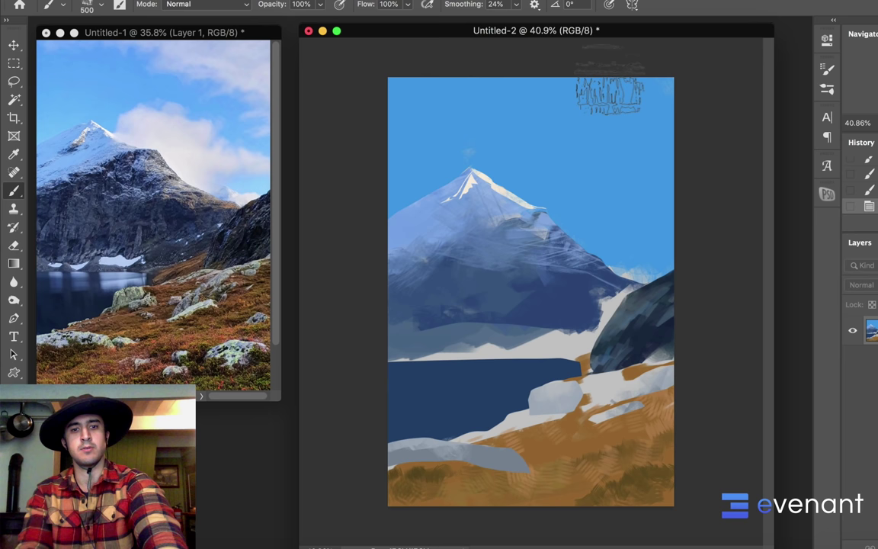
# Step: Choose another textured brush at 100 px and paint a small cream cloud beside the peak's right ridge
pyautogui.rightClick(534, 152)
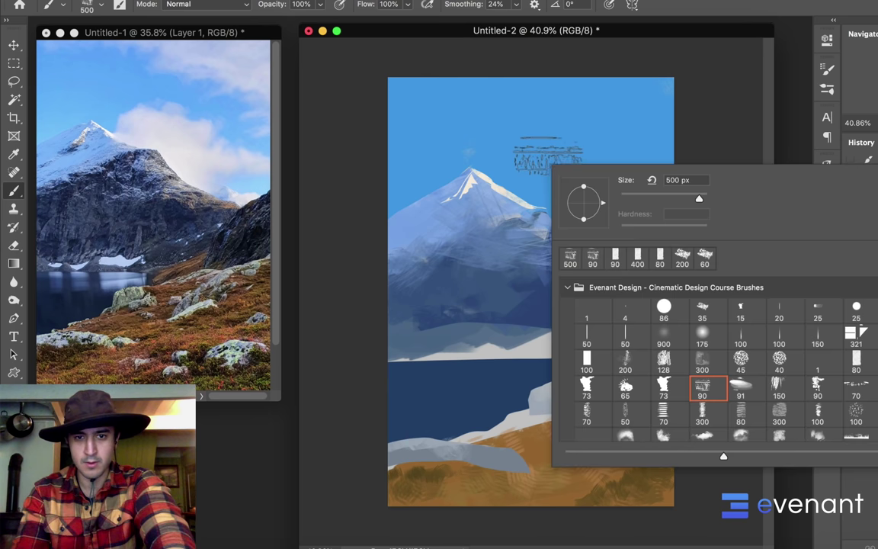
pyautogui.click(666, 366)
pyautogui.click(700, 335)
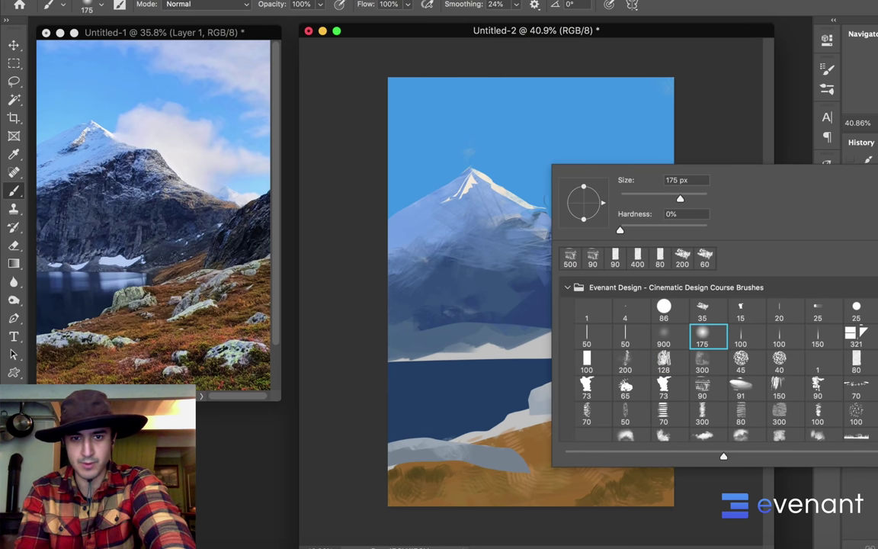
pyautogui.click(706, 312)
pyautogui.press('Return')
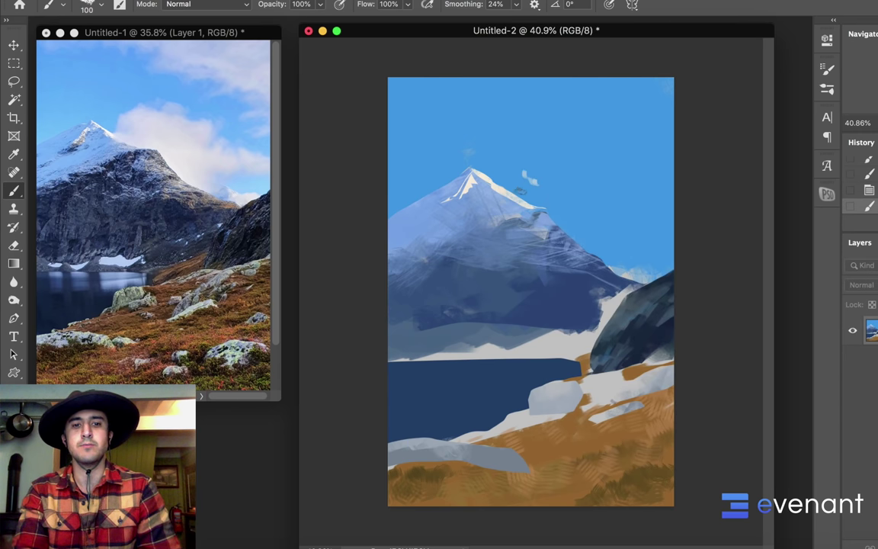
pyautogui.moveTo(520, 191); pyautogui.dragTo(528, 186)
pyautogui.moveTo(526, 175); pyautogui.dragTo(529, 195)
pyautogui.moveTo(536, 182)
pyautogui.mouseDown()
pyautogui.moveTo(523, 203)
pyautogui.moveTo(537, 185)
pyautogui.moveTo(538, 201)
pyautogui.moveTo(518, 169)
pyautogui.mouseUp()
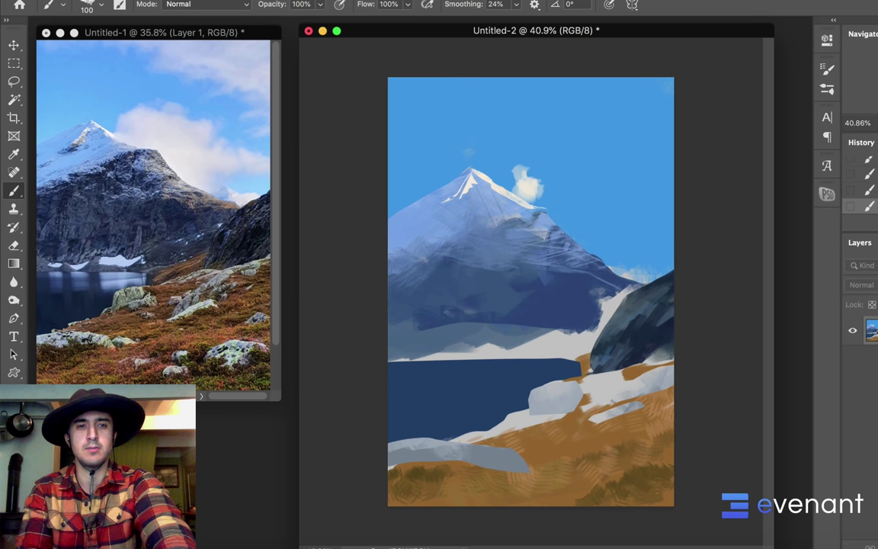
# Step: Set the foreground to a pale pink and paint a large cloud from the peak's right ridge to the canvas edge, enlarging the brush to 300 px
pyautogui.press('n')
pyautogui.moveTo(700, 365); pyautogui.dragTo(699, 213)
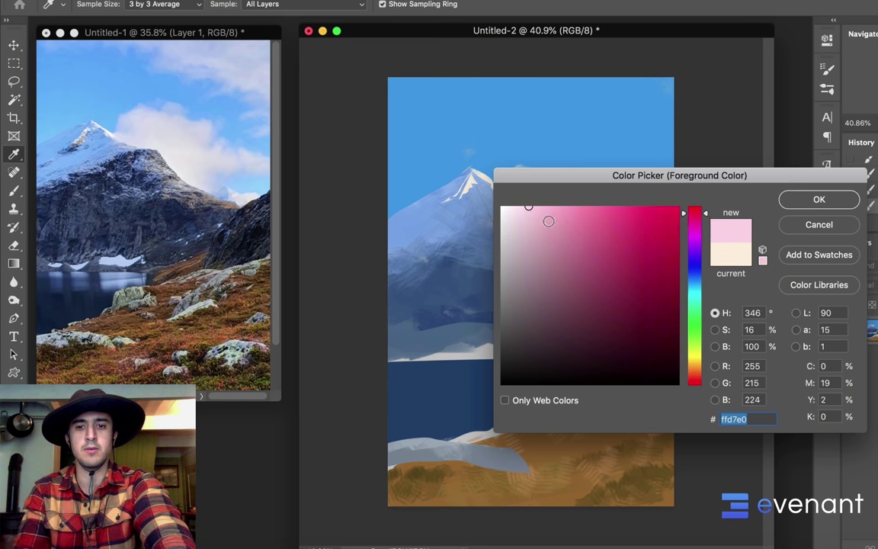
pyautogui.moveTo(529, 213); pyautogui.dragTo(516, 222)
pyautogui.click(809, 200)
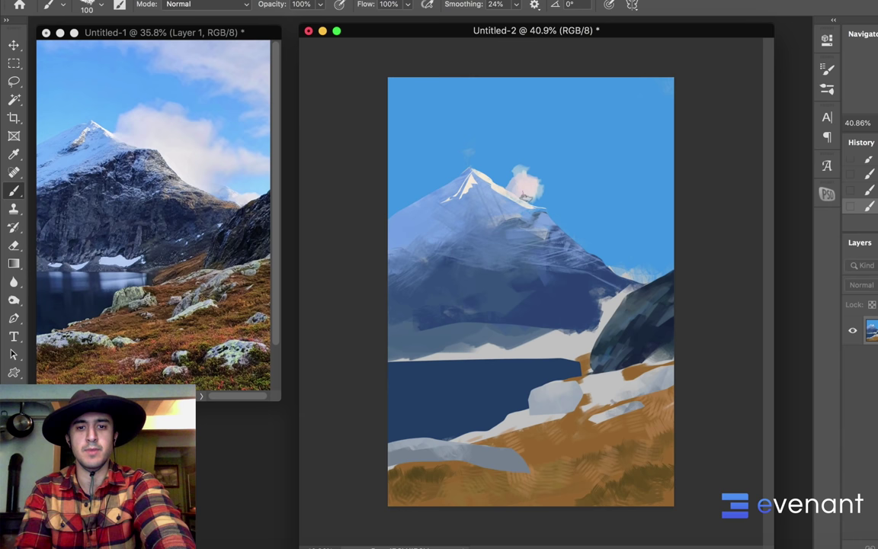
pyautogui.moveTo(529, 178)
pyautogui.mouseDown()
pyautogui.moveTo(557, 177)
pyautogui.moveTo(533, 163)
pyautogui.moveTo(567, 195)
pyautogui.moveTo(553, 183)
pyautogui.moveTo(534, 191)
pyautogui.moveTo(544, 195)
pyautogui.moveTo(586, 183)
pyautogui.moveTo(576, 216)
pyautogui.moveTo(548, 195)
pyautogui.moveTo(589, 222)
pyautogui.moveTo(585, 191)
pyautogui.moveTo(593, 196)
pyautogui.moveTo(581, 209)
pyautogui.moveTo(589, 188)
pyautogui.moveTo(553, 172)
pyautogui.moveTo(590, 179)
pyautogui.moveTo(607, 219)
pyautogui.moveTo(666, 220)
pyautogui.moveTo(617, 221)
pyautogui.moveTo(602, 240)
pyautogui.moveTo(568, 210)
pyautogui.mouseUp()
pyautogui.press(']')
pyautogui.press(']')
pyautogui.press(']')
pyautogui.press(']')
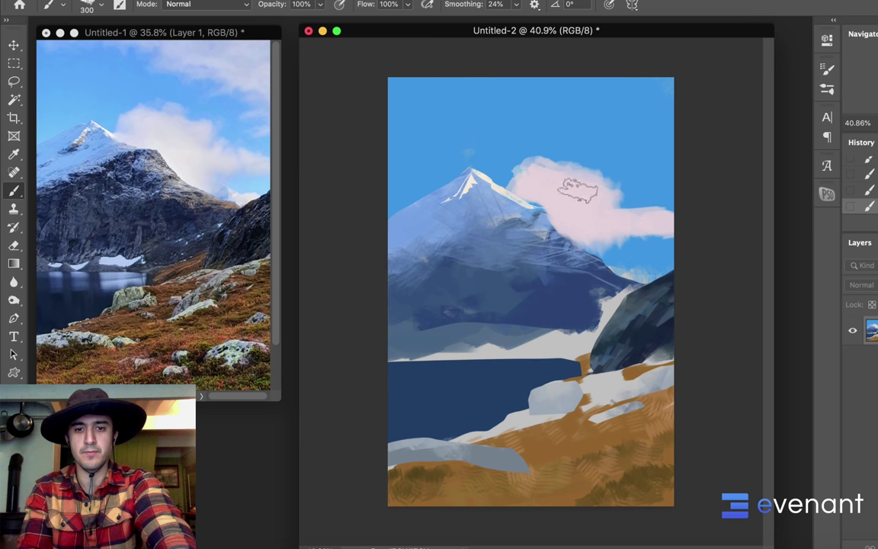
# Step: Sample the mountain's blue tones, reduce the brush to 50 px and clean up the peak's right ridge against the cloud
pyautogui.keyDown('alt'); pyautogui.click(536, 221); pyautogui.keyUp('alt')
pyautogui.keyDown('alt'); pyautogui.click(523, 208); pyautogui.keyUp('alt')
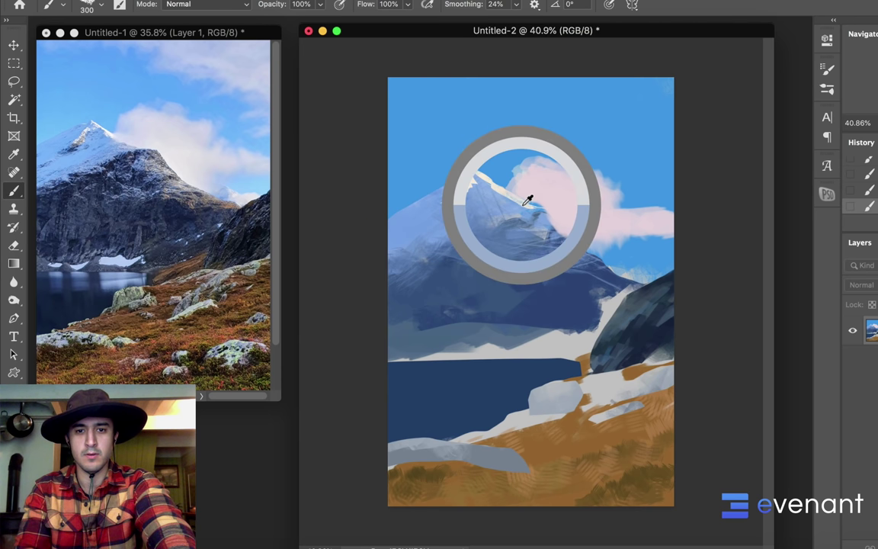
pyautogui.press('[')
pyautogui.press('[')
pyautogui.press('[')
pyautogui.press('[')
pyautogui.press('[')
pyautogui.press('[')
pyautogui.press('[')
pyautogui.press('[')
pyautogui.press('[')
pyautogui.press('[')
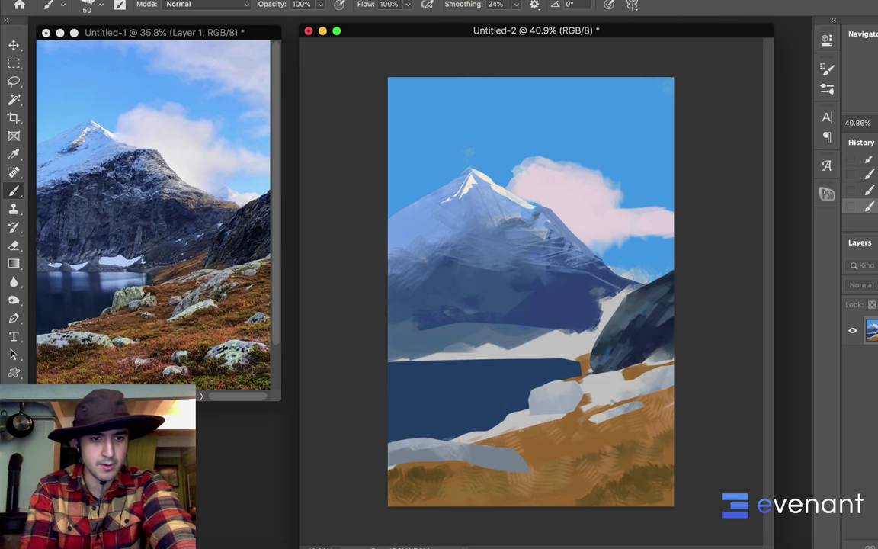
# Step: Set the foreground to a muted brown and paint warm rock patches along the mountain's lower right ridge
pyautogui.press('n')
pyautogui.moveTo(692, 343); pyautogui.dragTo(694, 370)
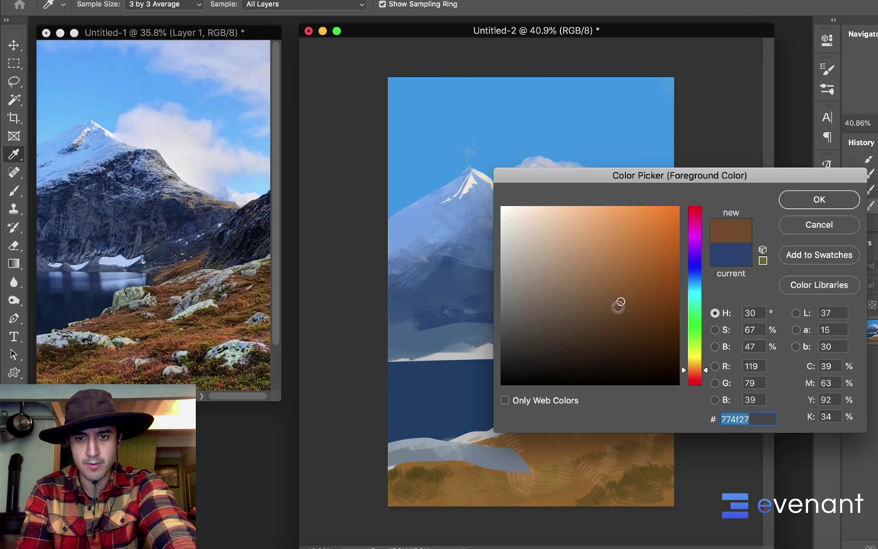
pyautogui.moveTo(619, 304); pyautogui.dragTo(573, 288)
pyautogui.click(797, 202)
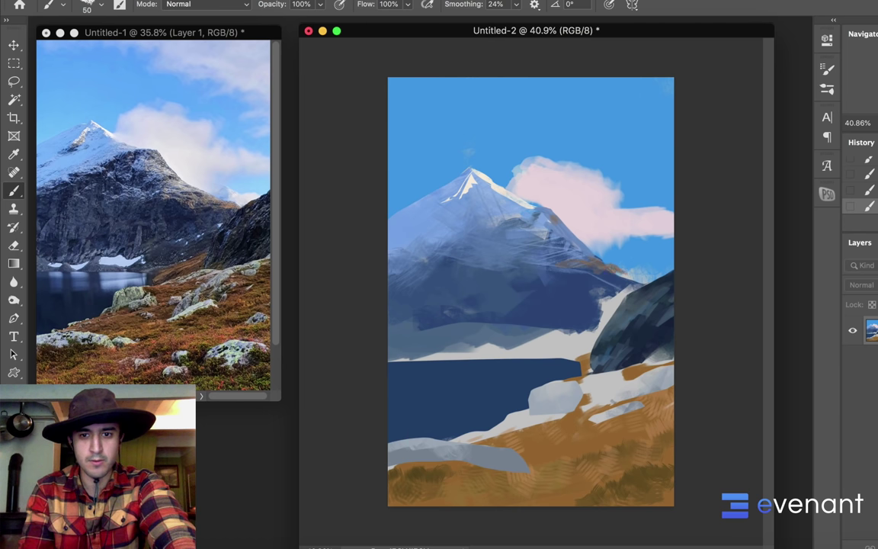
# Step: Set the foreground to light tan #c59c73, add lighter strokes on the right ridge, and blend them with sampled mountain tones
pyautogui.click(11, 457)
pyautogui.click(576, 246)
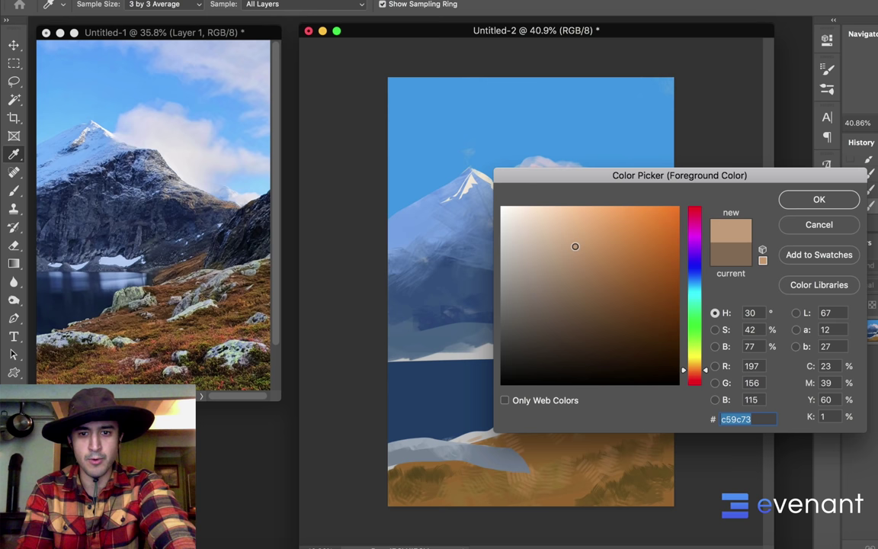
pyautogui.press('Return')
pyautogui.press('b')
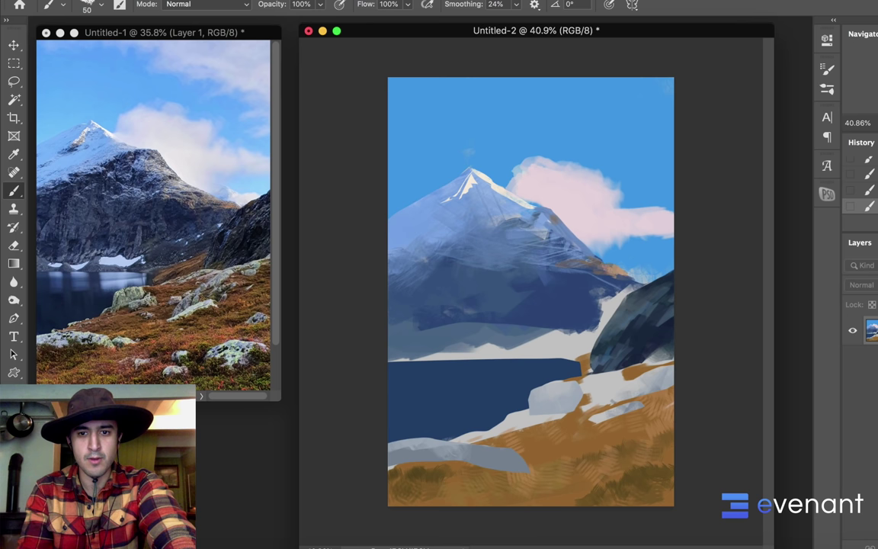
pyautogui.keyDown('alt'); pyautogui.click(562, 239); pyautogui.keyUp('alt')
pyautogui.keyDown('alt'); pyautogui.click(531, 241); pyautogui.keyUp('alt')
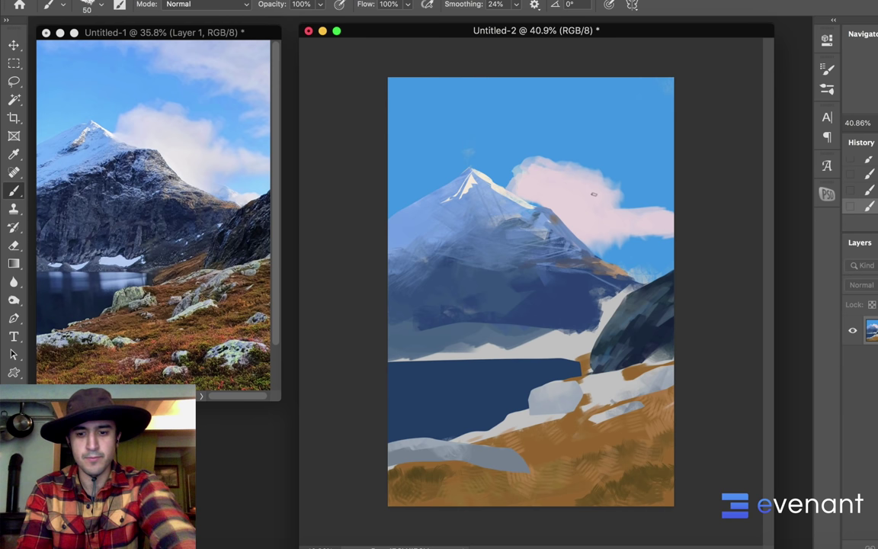
# Step: Lasso a sliver along the upper right ridge beside the cloud, paint its rocky edge, and deselect
pyautogui.press('l')
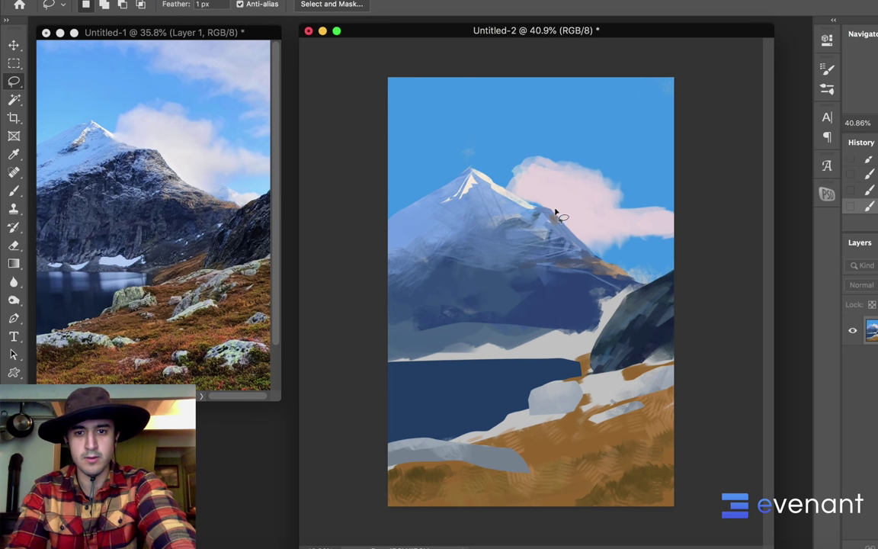
pyautogui.moveTo(550, 196)
pyautogui.mouseDown()
pyautogui.moveTo(570, 234)
pyautogui.moveTo(598, 251)
pyautogui.moveTo(606, 224)
pyautogui.moveTo(551, 200)
pyautogui.moveTo(583, 244)
pyautogui.moveTo(555, 212)
pyautogui.moveTo(576, 239)
pyautogui.mouseUp()
pyautogui.press('b')
pyautogui.hotkey('ctrl', 'd')
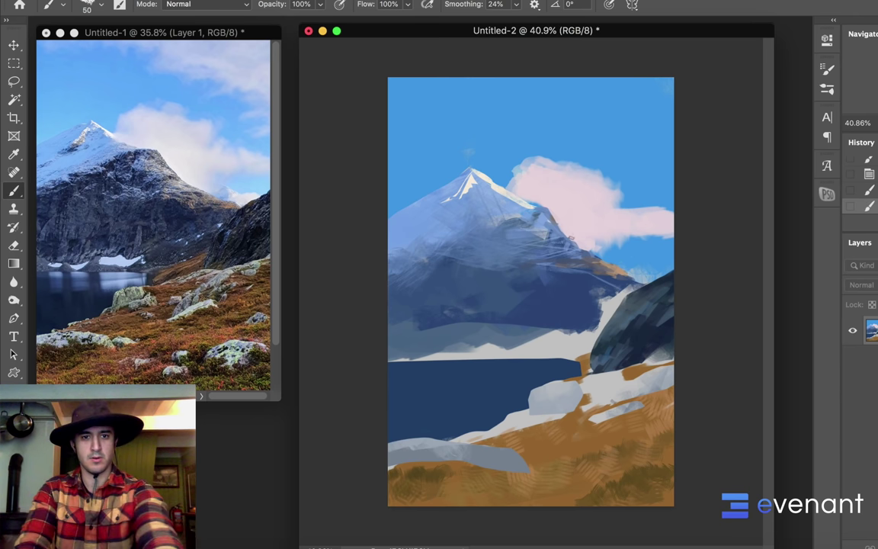
pyautogui.scroll(-5, 568, 238)
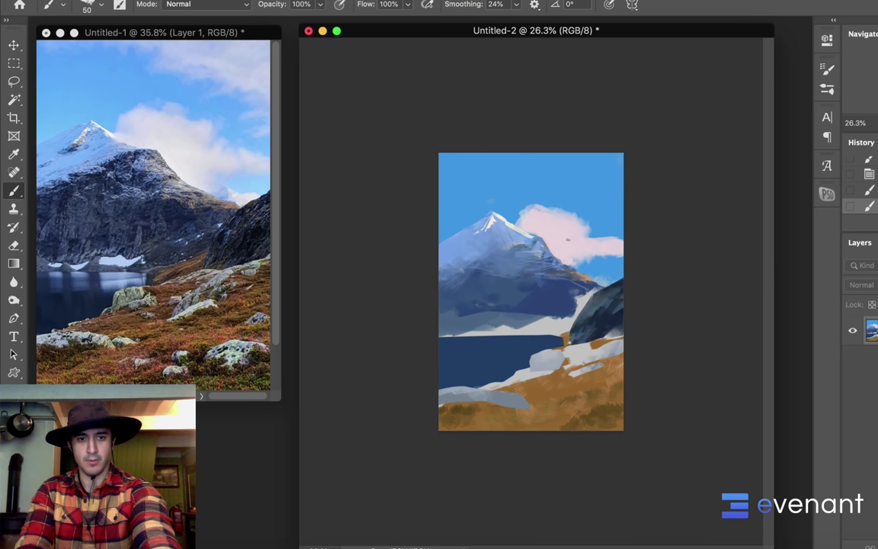
pyautogui.scroll(4, 568, 238)
pyautogui.scroll(2, 568, 238)
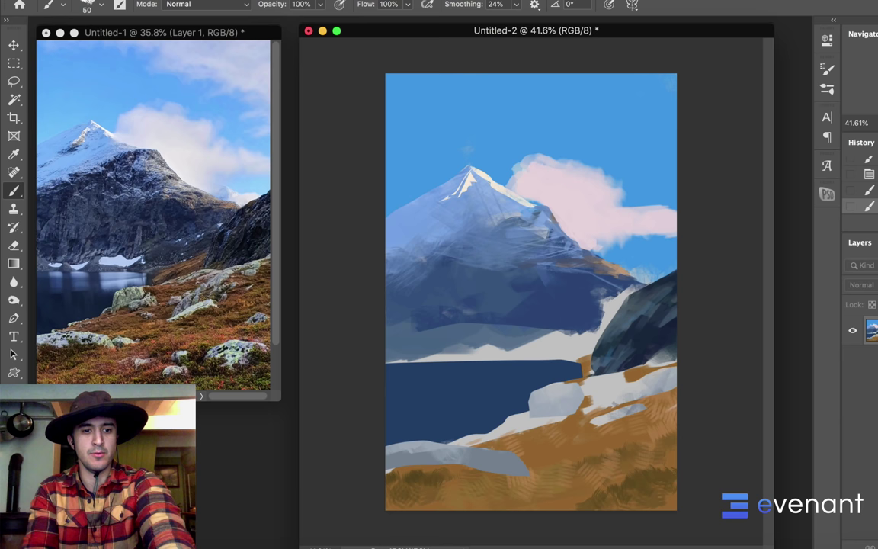
# Step: Select the dark lower mountain face down to the lake shoreline with the Polygonal Lasso
pyautogui.click(10, 458)
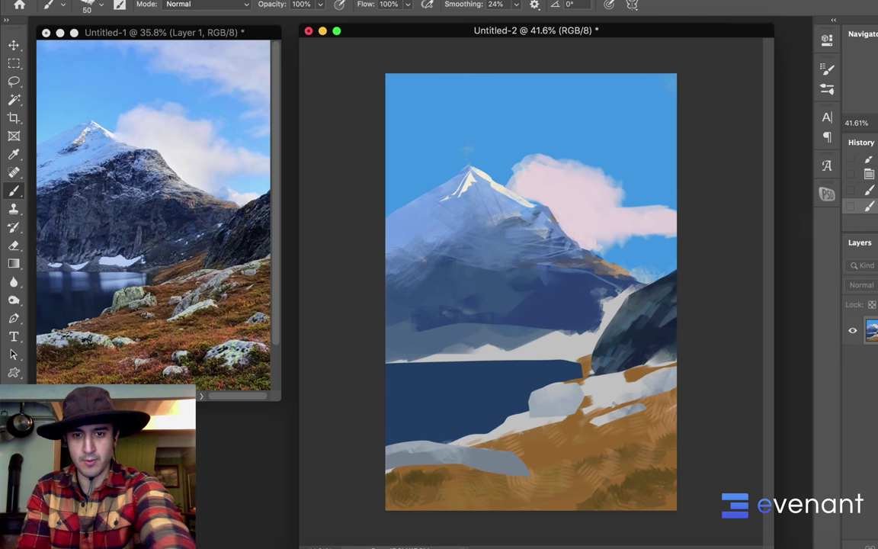
pyautogui.press('l')
pyautogui.moveTo(410, 274)
pyautogui.mouseDown()
pyautogui.moveTo(372, 319)
pyautogui.moveTo(361, 363)
pyautogui.moveTo(372, 353)
pyautogui.moveTo(381, 358)
pyautogui.mouseUp()
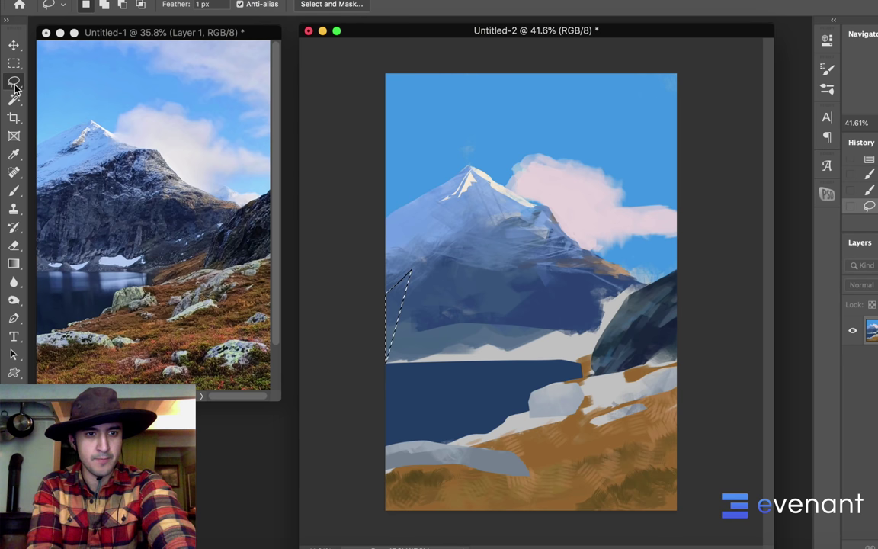
pyautogui.click(14, 81)
pyautogui.click(49, 93)
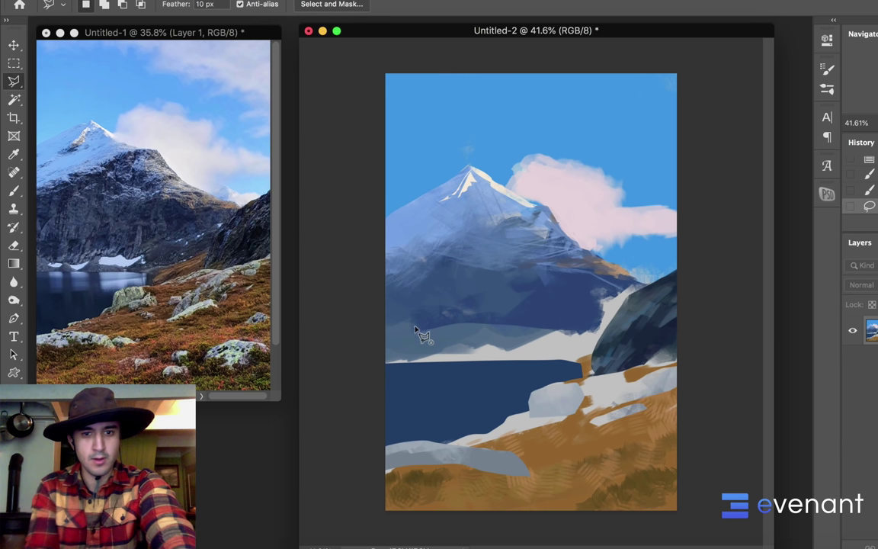
pyautogui.click(409, 284)
pyautogui.click(357, 310)
pyautogui.click(368, 363)
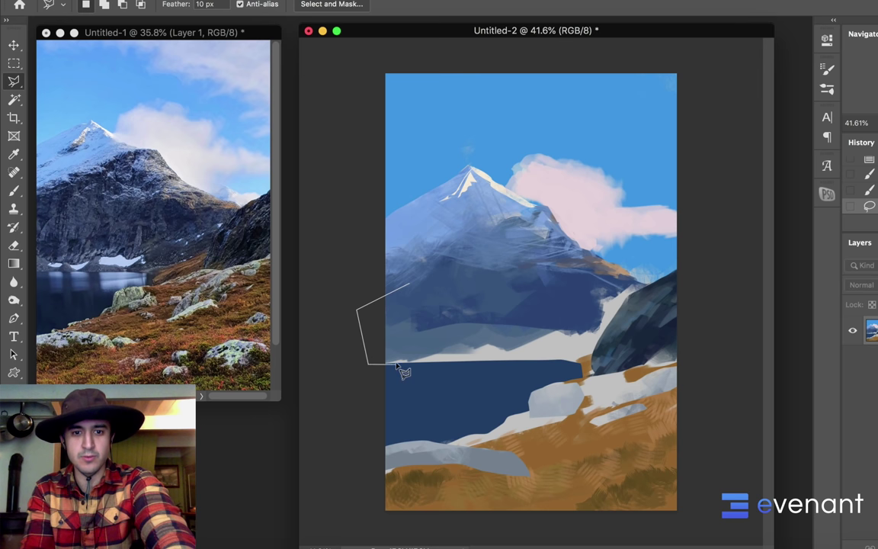
pyautogui.click(581, 365)
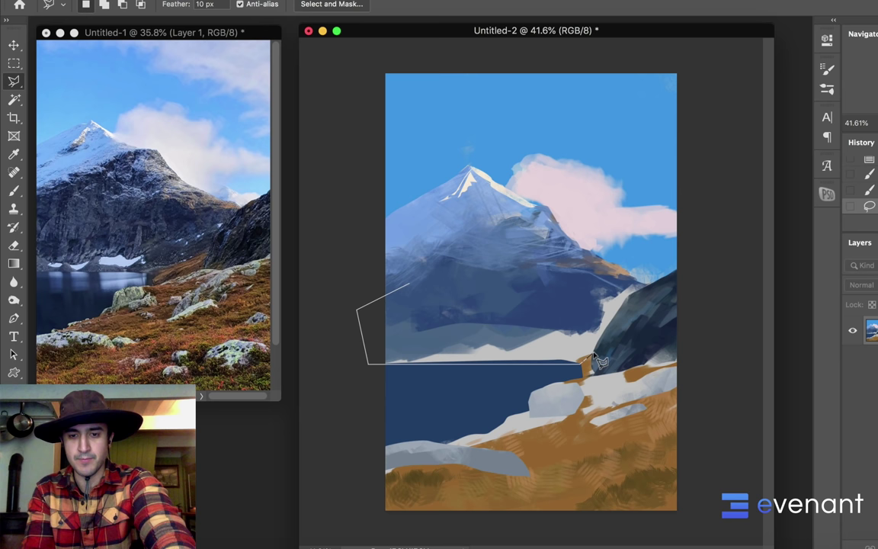
pyautogui.click(634, 288)
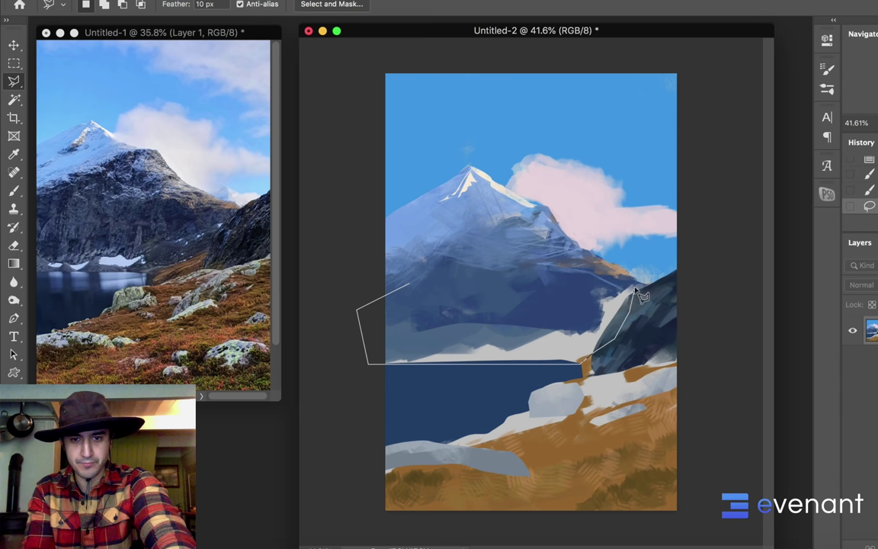
pyautogui.click(577, 257)
pyautogui.click(526, 239)
pyautogui.doubleClick(494, 236)
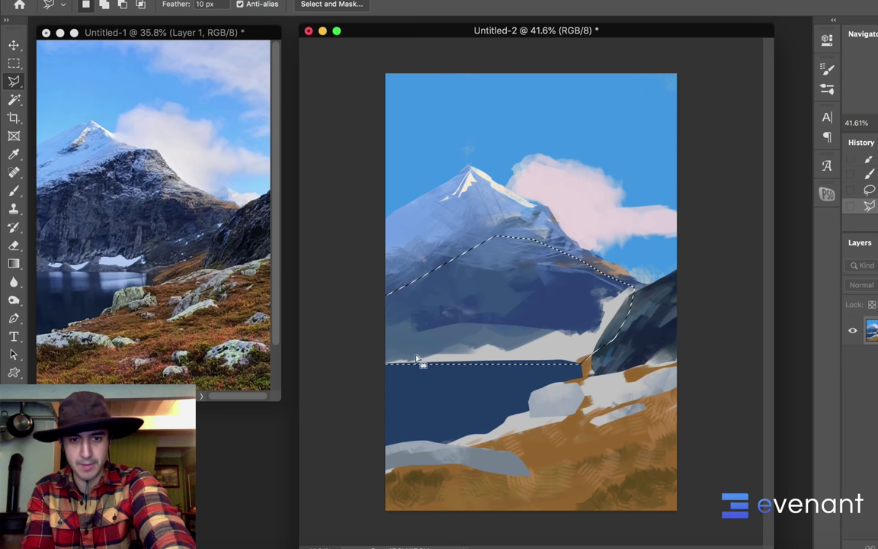
# Step: Choose the 90 px scratchy texture brush and set the foreground to dark blue #233867, based on the mountain's sampled shadow
pyautogui.press('b')
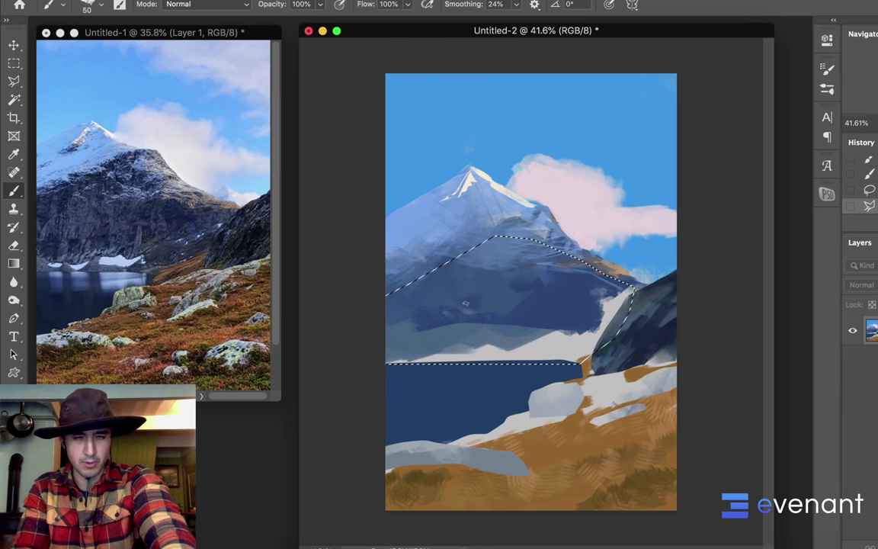
pyautogui.rightClick(501, 286)
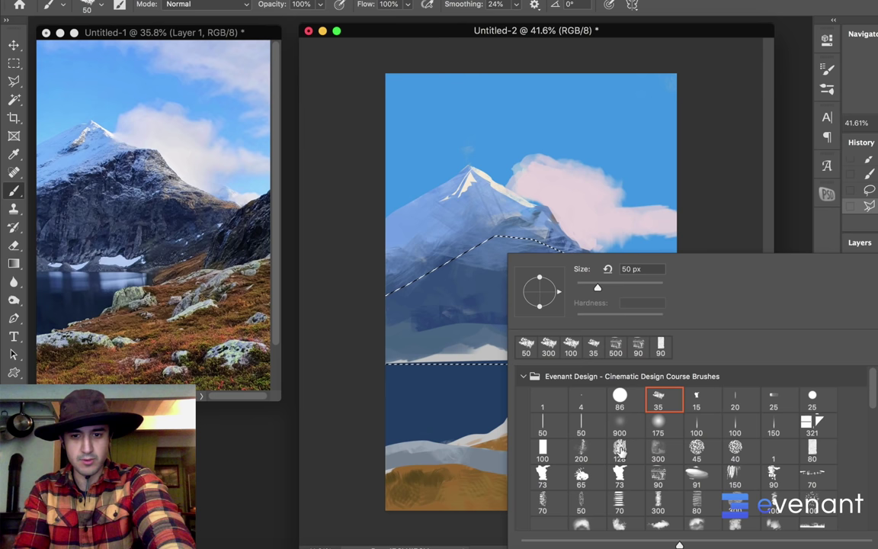
pyautogui.click(658, 476)
pyautogui.keyDown('alt'); pyautogui.click(457, 316); pyautogui.keyUp('alt')
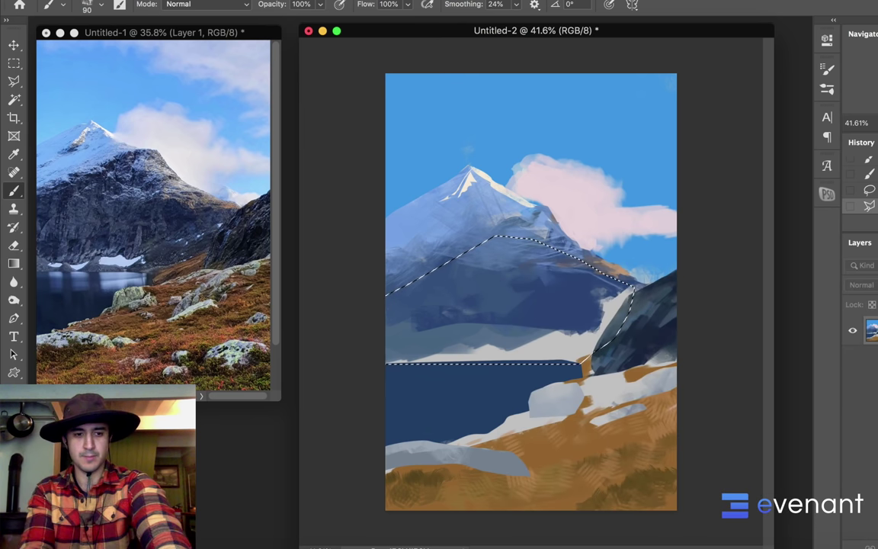
pyautogui.click(10, 455)
pyautogui.moveTo(695, 279); pyautogui.dragTo(695, 275)
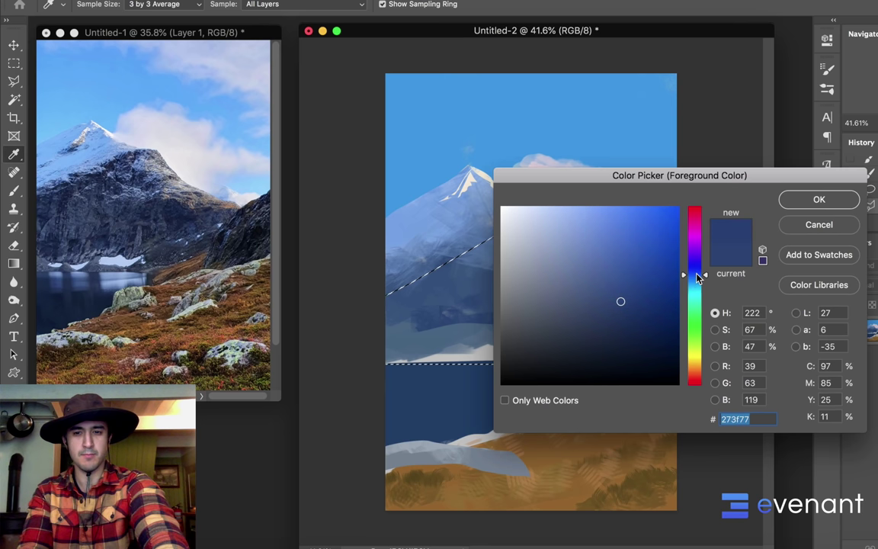
pyautogui.click(618, 312)
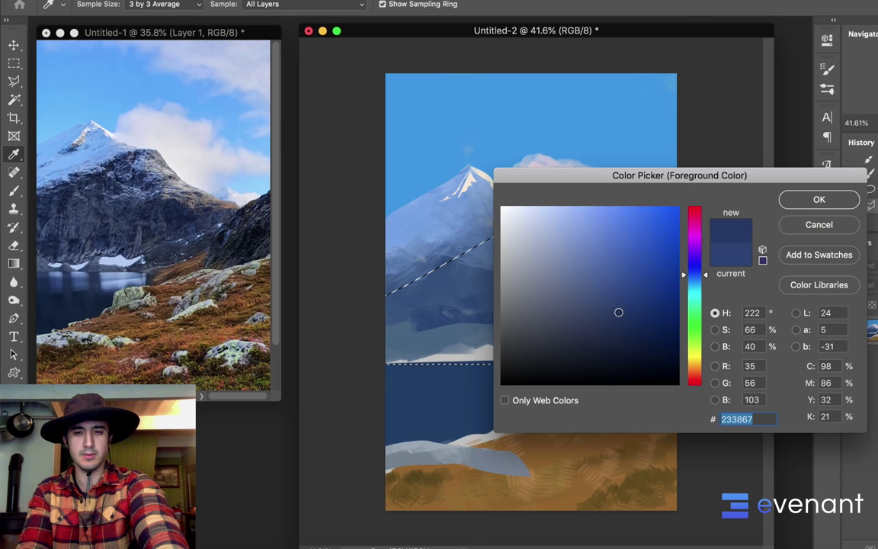
pyautogui.click(789, 198)
# Step: Enlarge the brush to 300 px and streak dark blue rock texture down the selected mountain face
pyautogui.moveTo(521, 282); pyautogui.dragTo(512, 299)
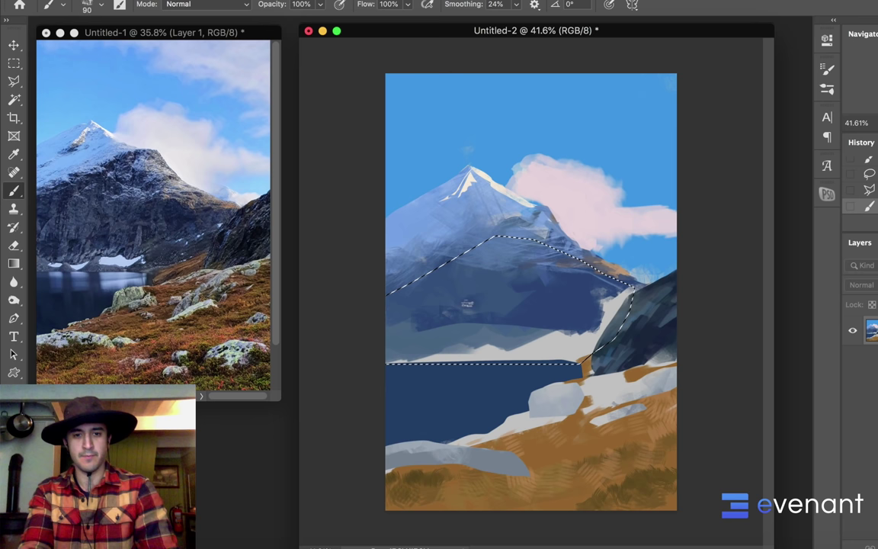
pyautogui.press(']')
pyautogui.press(']')
pyautogui.press(']')
pyautogui.press(']')
pyautogui.press(']')
pyautogui.press(']')
pyautogui.press(']')
pyautogui.moveTo(451, 268)
pyautogui.mouseDown()
pyautogui.moveTo(442, 285)
pyautogui.moveTo(459, 313)
pyautogui.mouseUp()
pyautogui.moveTo(492, 270); pyautogui.dragTo(501, 289)
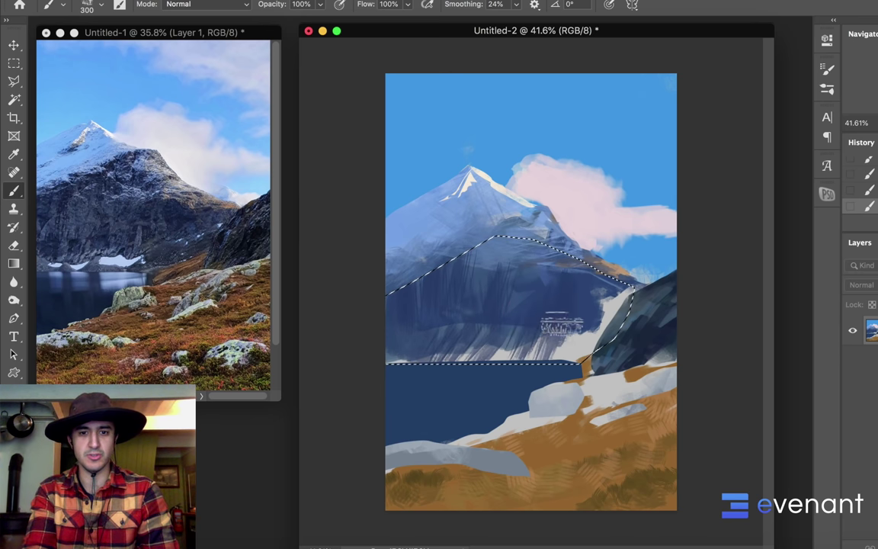
# Step: Switch to the streaky texture brush at 500 px, cover the selected face down to the shoreline with dark blue and sampled rock tones, and deselect
pyautogui.rightClick(516, 259)
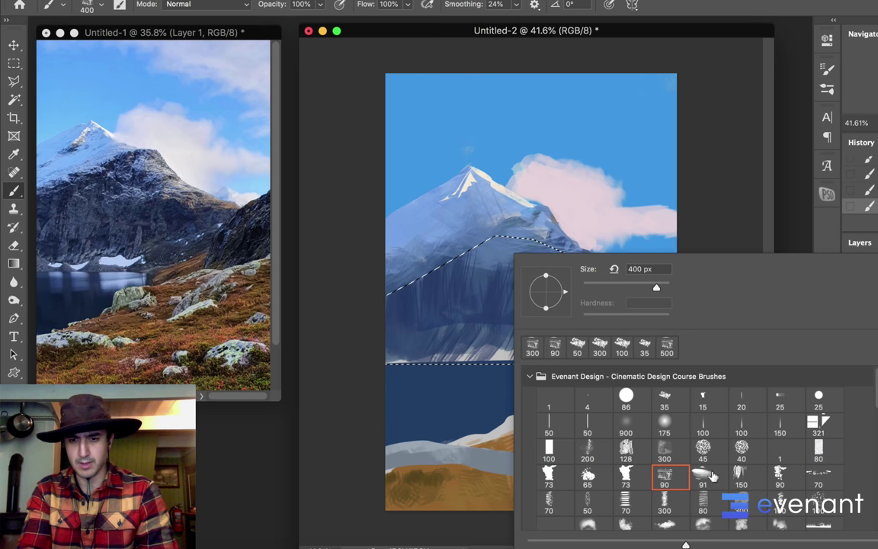
pyautogui.click(741, 477)
pyautogui.click(451, 308)
pyautogui.moveTo(499, 259); pyautogui.dragTo(499, 280)
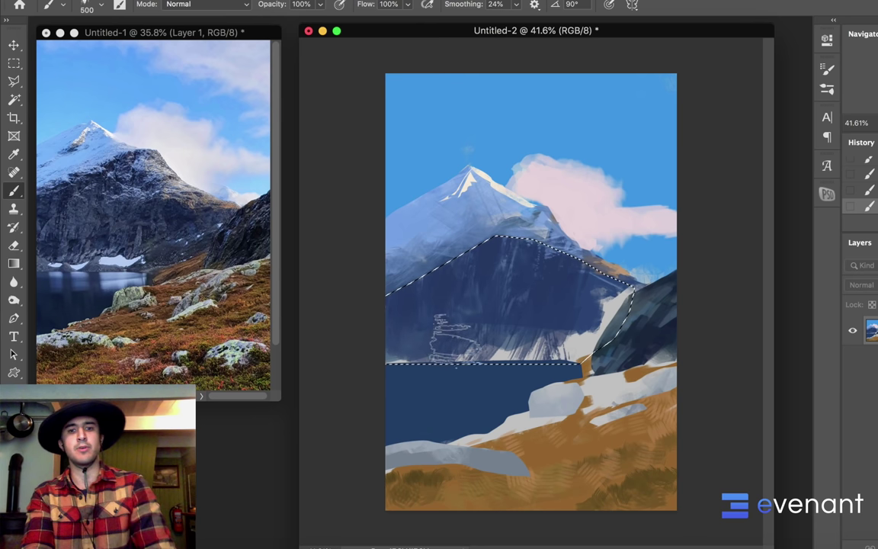
pyautogui.keyDown('alt'); pyautogui.click(643, 329); pyautogui.keyUp('alt')
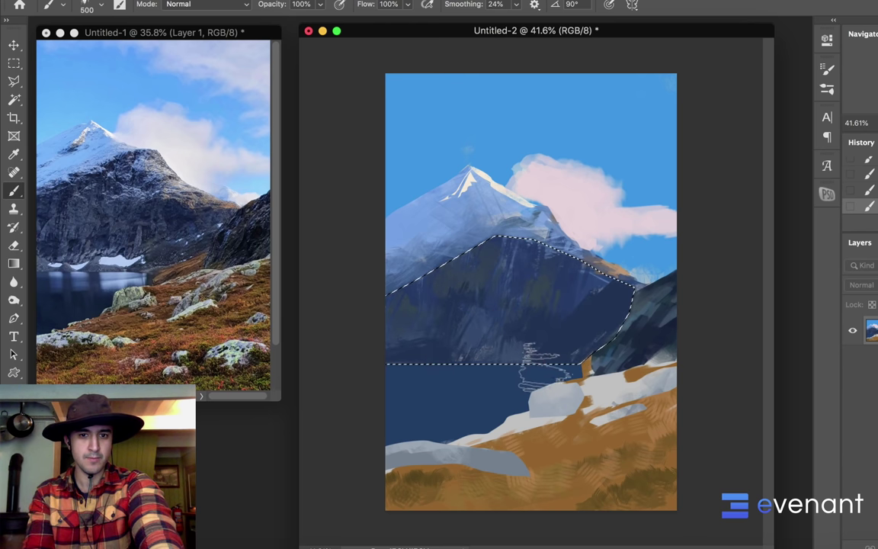
pyautogui.hotkey('ctrl', 'd')
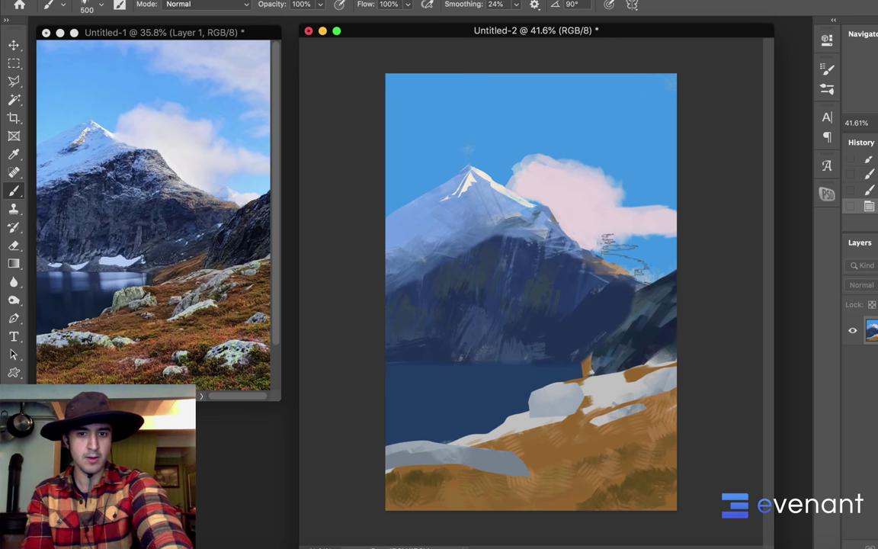
# Step: Discard the polygon started near the right shoreline and set the Polygonal Lasso's feather to 0 px
pyautogui.press('l')
pyautogui.click(619, 330)
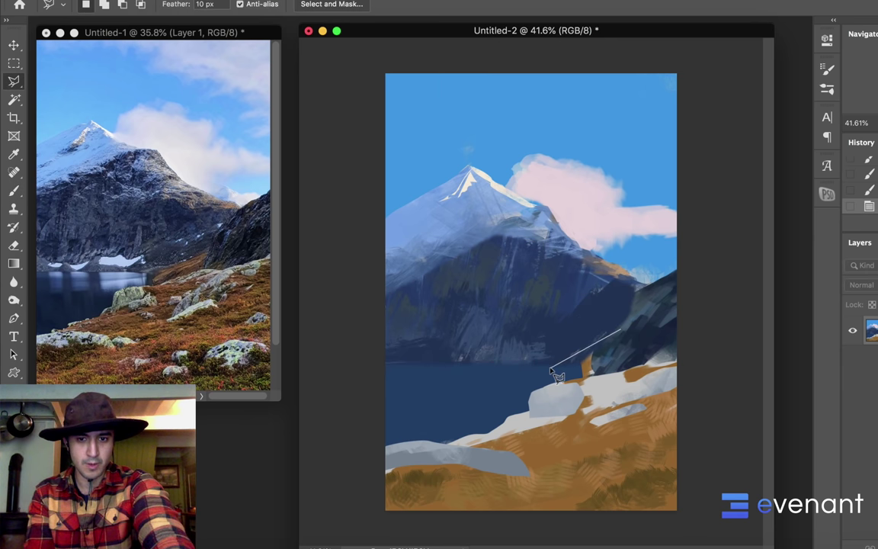
pyautogui.click(550, 370)
pyautogui.press('Escape')
pyautogui.moveTo(207, 5); pyautogui.dragTo(186, 5)
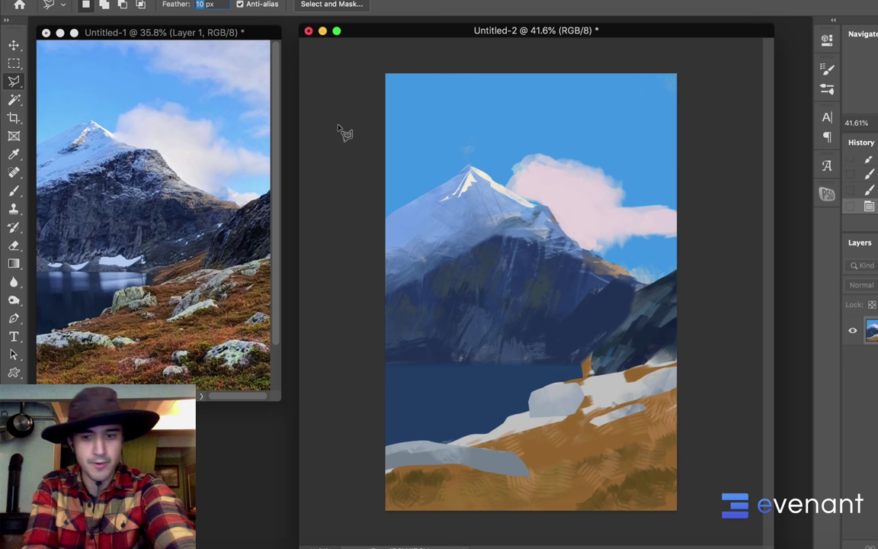
pyautogui.write('0')
pyautogui.press('Return')
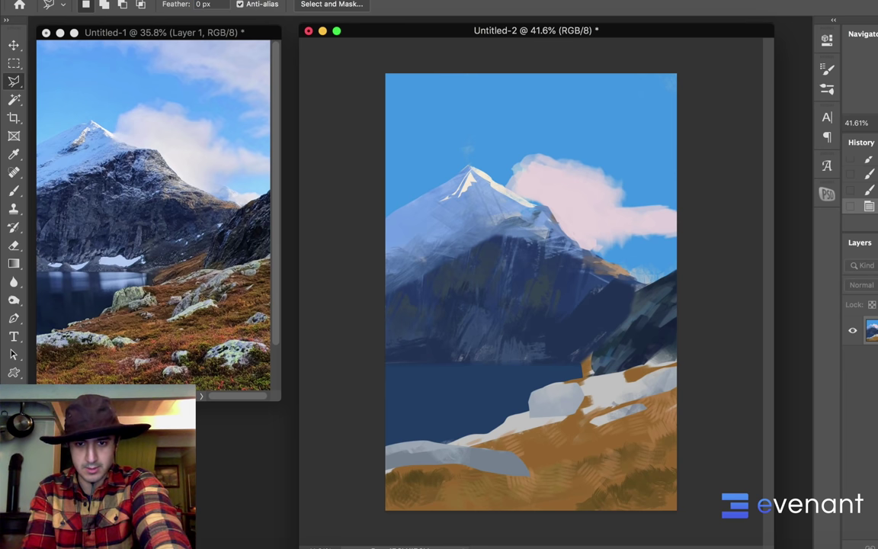
# Step: Discard the polygon started near the right shoreline and brush the dark rock beside the right slope with the streaky texture brush at 250 px
pyautogui.click(613, 323)
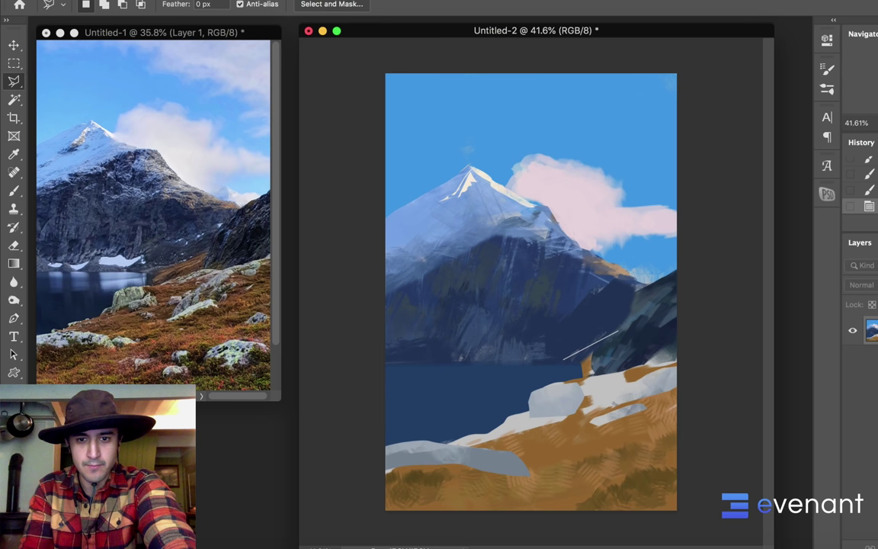
pyautogui.press('Escape')
pyautogui.press('b')
pyautogui.rightClick(571, 344)
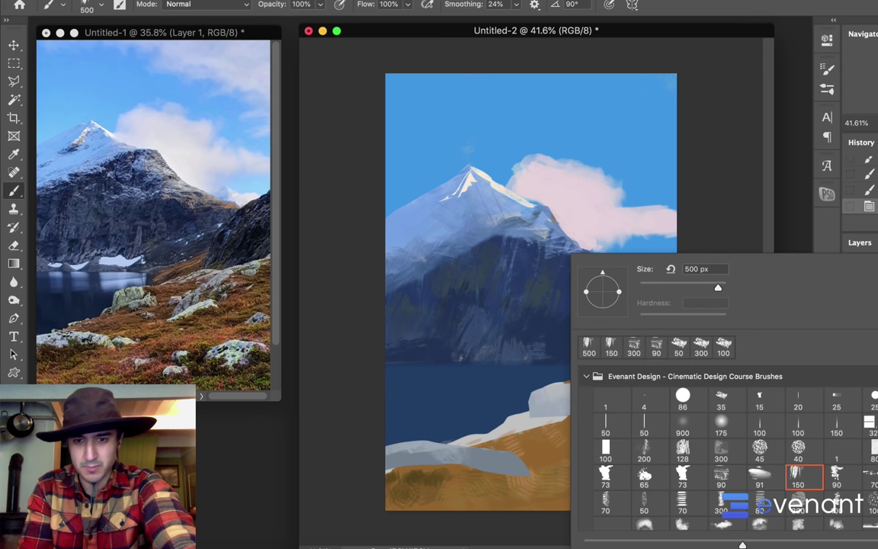
pyautogui.moveTo(568, 339); pyautogui.dragTo(619, 299)
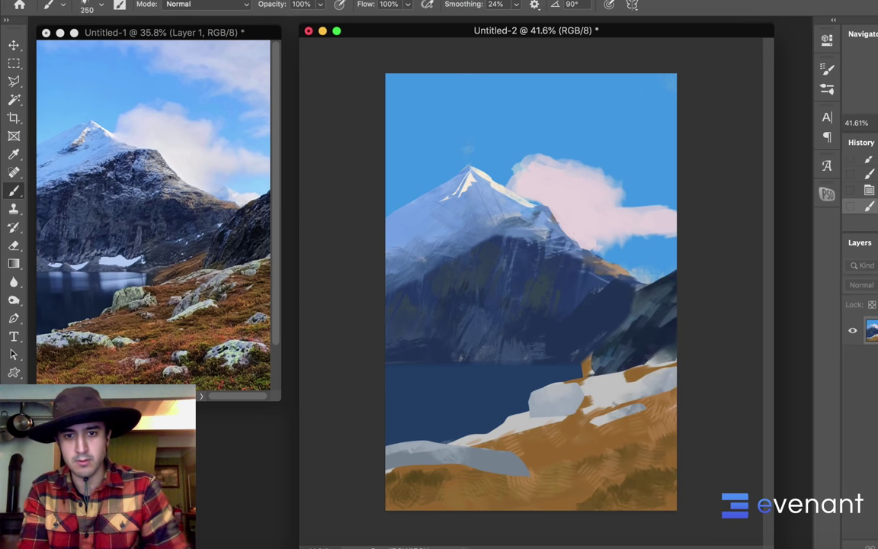
# Step: Reduce the brush to 90 px, sample orange-brown, and paint a spit of land into the lake below the dark right slope
pyautogui.press('[')
pyautogui.press('[')
pyautogui.press('[')
pyautogui.press('[')
pyautogui.press('[')
pyautogui.press('[')
pyautogui.keyDown('alt'); pyautogui.click(545, 396); pyautogui.keyUp('alt')
pyautogui.keyDown('alt'); pyautogui.click(552, 343); pyautogui.keyUp('alt')
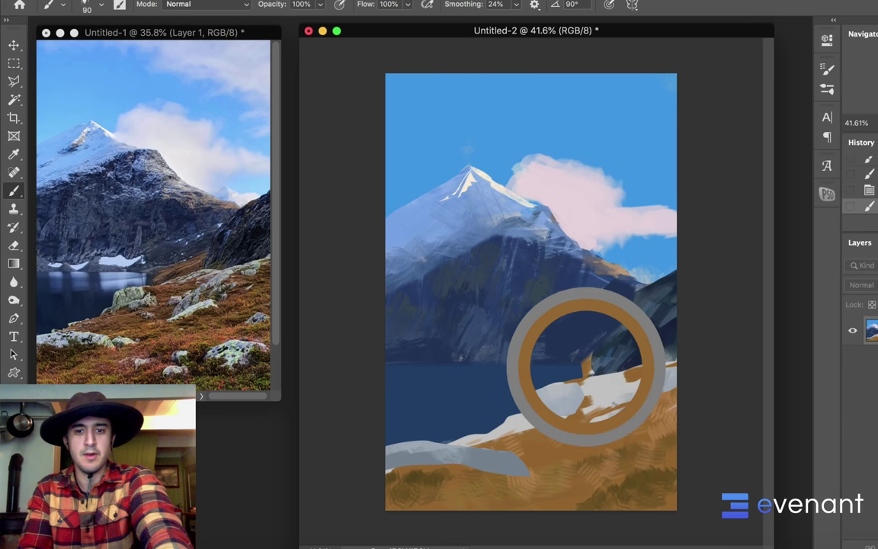
pyautogui.moveTo(577, 355)
pyautogui.mouseDown()
pyautogui.moveTo(593, 368)
pyautogui.moveTo(573, 364)
pyautogui.moveTo(617, 344)
pyautogui.moveTo(557, 363)
pyautogui.moveTo(571, 369)
pyautogui.mouseUp()
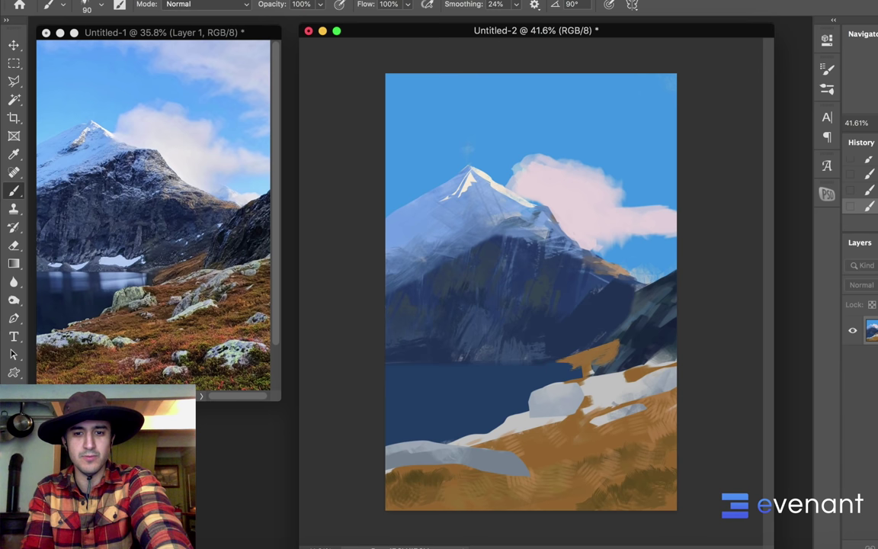
# Step: Sample nearby painting colours and break up the pale rocks below the spit with orange-brown ground
pyautogui.keyDown('alt'); pyautogui.click(539, 358); pyautogui.keyUp('alt')
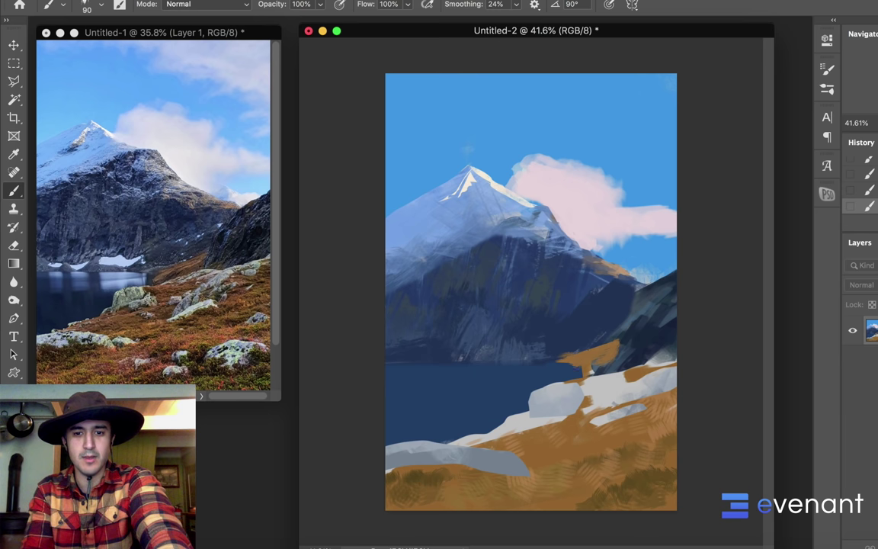
pyautogui.keyDown('alt'); pyautogui.click(559, 379); pyautogui.keyUp('alt')
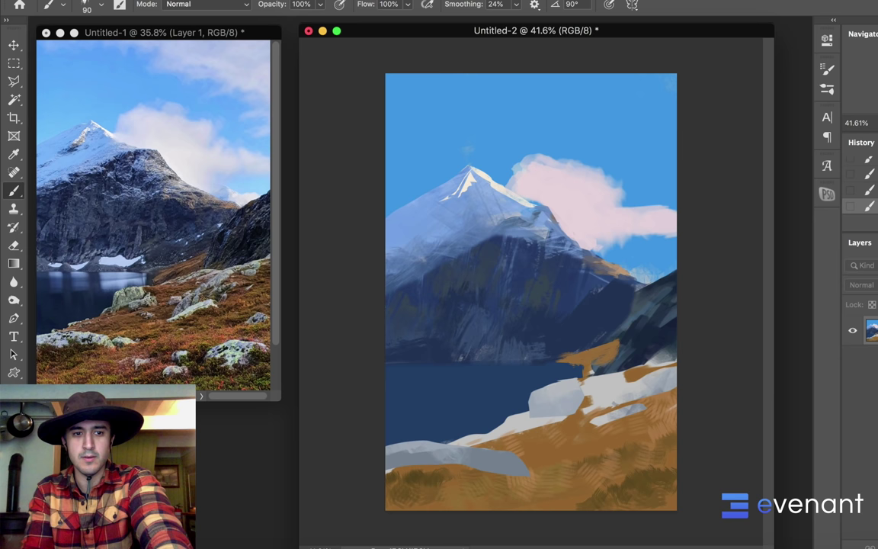
pyautogui.moveTo(595, 379)
pyautogui.mouseDown()
pyautogui.moveTo(581, 383)
pyautogui.moveTo(619, 383)
pyautogui.moveTo(584, 394)
pyautogui.mouseUp()
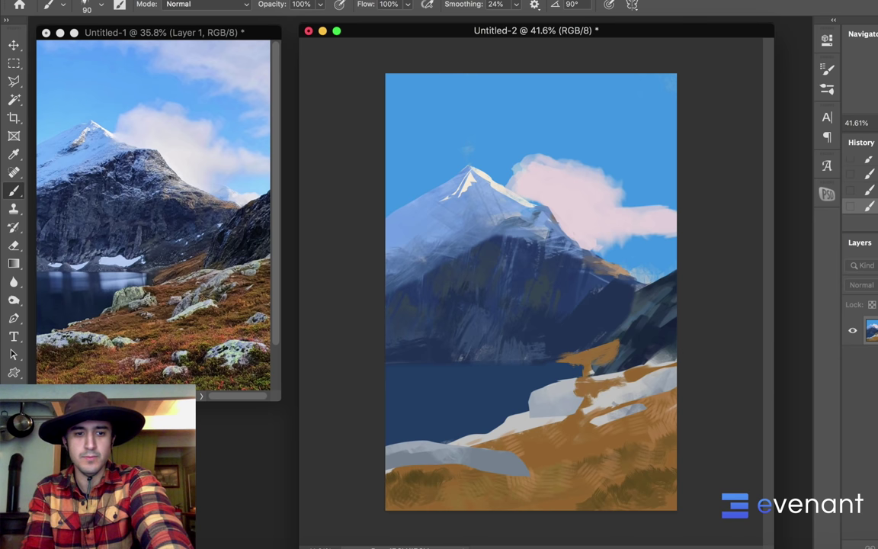
# Step: Darken the sampled brown #9c6c31 as the foreground colour and paint a shadow patch between the upper pale rocks
pyautogui.press('n')
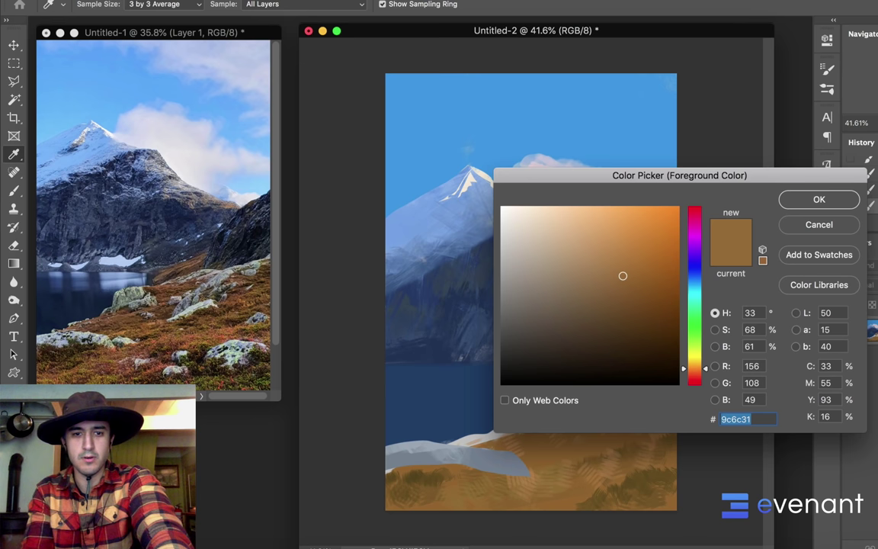
pyautogui.moveTo(622, 275)
pyautogui.mouseDown()
pyautogui.moveTo(602, 291)
pyautogui.moveTo(594, 314)
pyautogui.mouseUp()
pyautogui.press('Return')
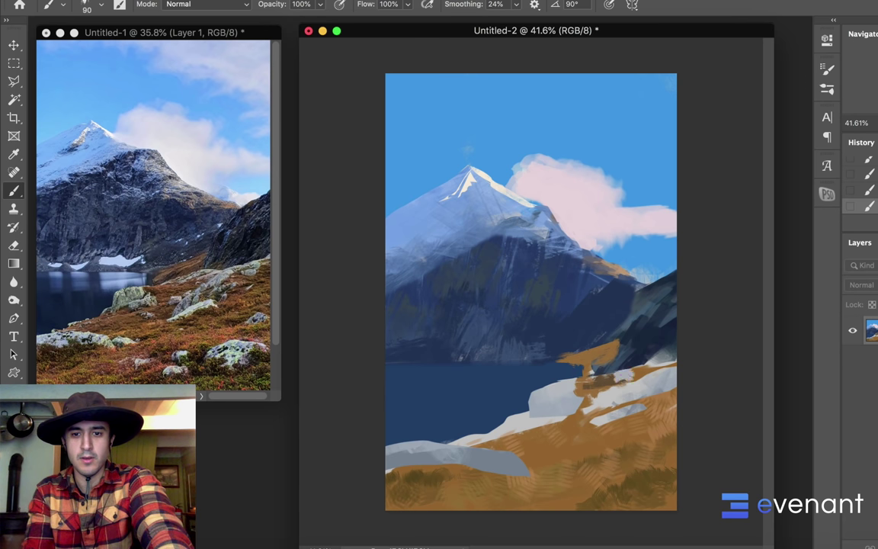
pyautogui.keyDown('alt'); pyautogui.click(568, 340); pyautogui.keyUp('alt')
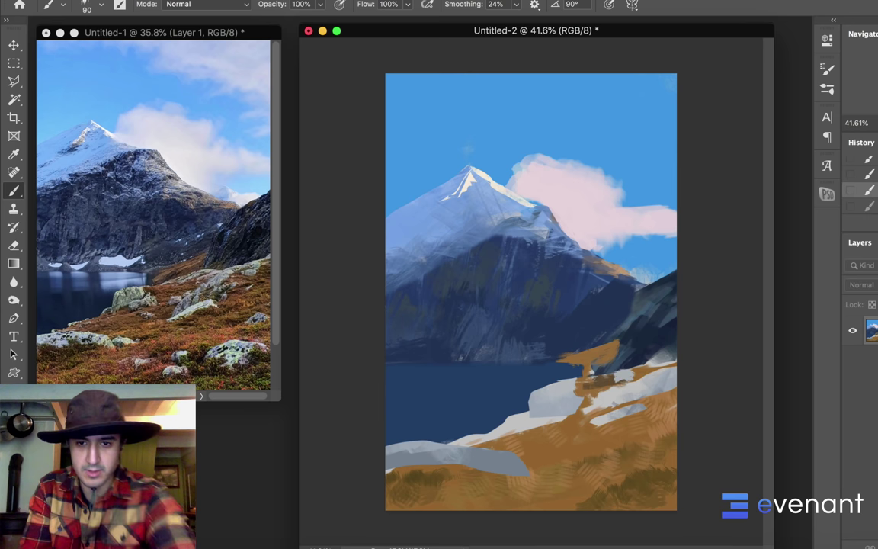
# Step: Choose the 35 px textured brush and reshape the small pale rock at the top of the slope with sampled colours
pyautogui.rightClick(563, 341)
pyautogui.click(762, 399)
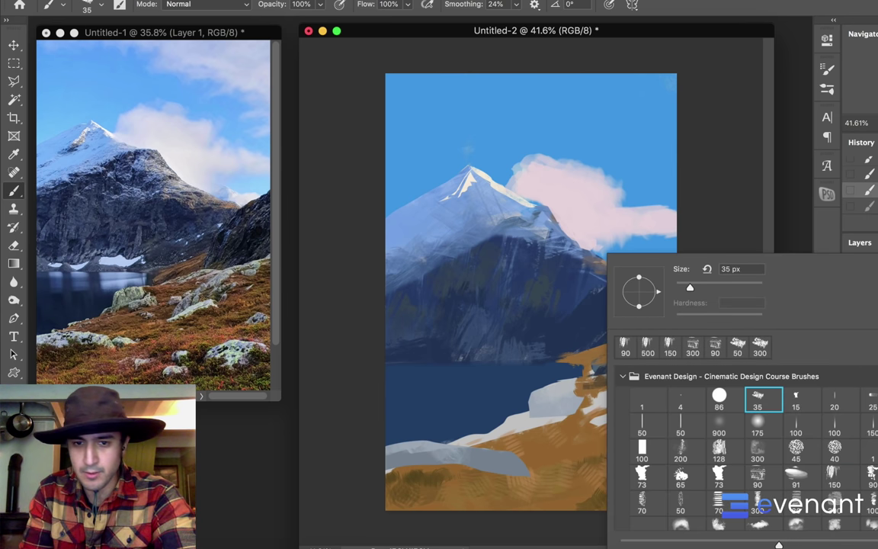
pyautogui.keyDown('alt'); pyautogui.click(557, 394); pyautogui.keyUp('alt')
pyautogui.keyDown('alt'); pyautogui.click(621, 374); pyautogui.keyUp('alt')
pyautogui.moveTo(615, 372); pyautogui.dragTo(627, 369)
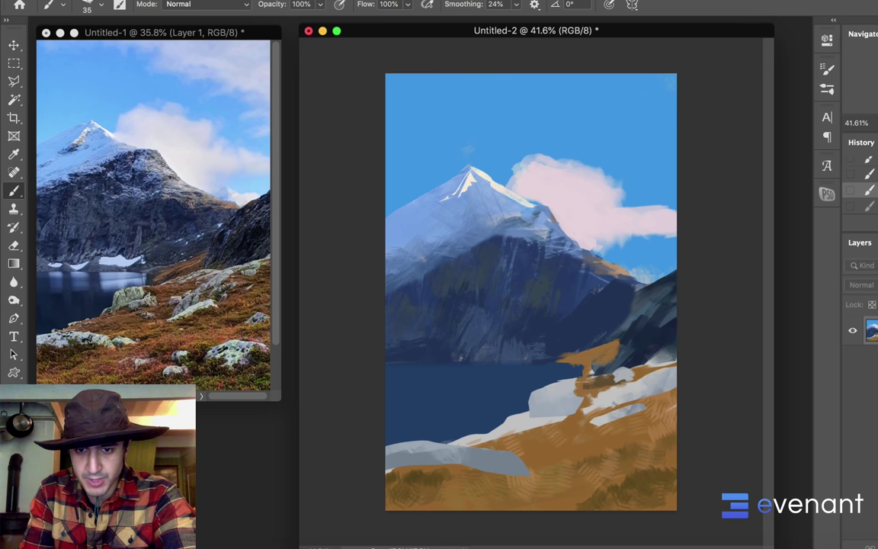
pyautogui.moveTo(572, 338); pyautogui.dragTo(551, 344)
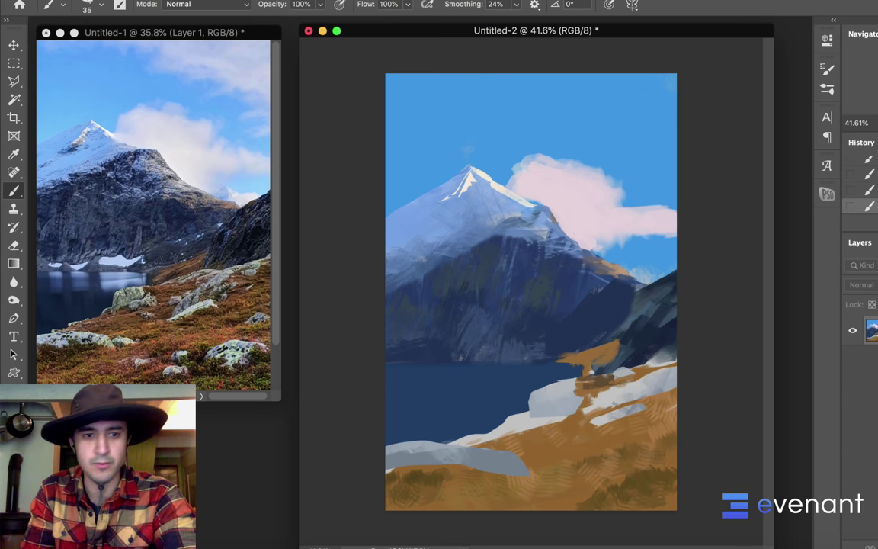
# Step: Sample colours around the small upper rock and refine the ground and shadow at the base of the spit
pyautogui.keyDown('alt'); pyautogui.click(624, 371); pyautogui.keyUp('alt')
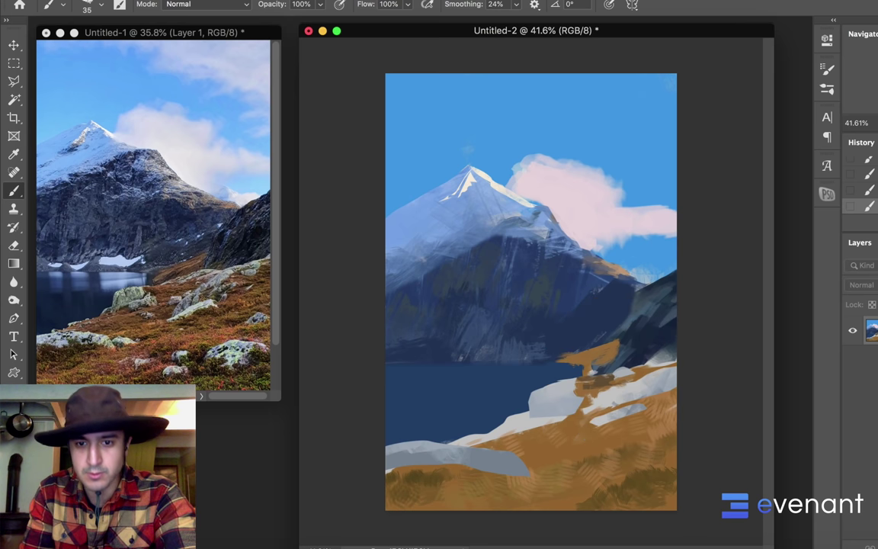
pyautogui.moveTo(552, 335)
pyautogui.mouseDown()
pyautogui.moveTo(539, 338)
pyautogui.moveTo(558, 333)
pyautogui.mouseUp()
pyautogui.keyDown('alt'); pyautogui.click(593, 365); pyautogui.keyUp('alt')
pyautogui.keyDown('alt'); pyautogui.click(559, 336); pyautogui.keyUp('alt')
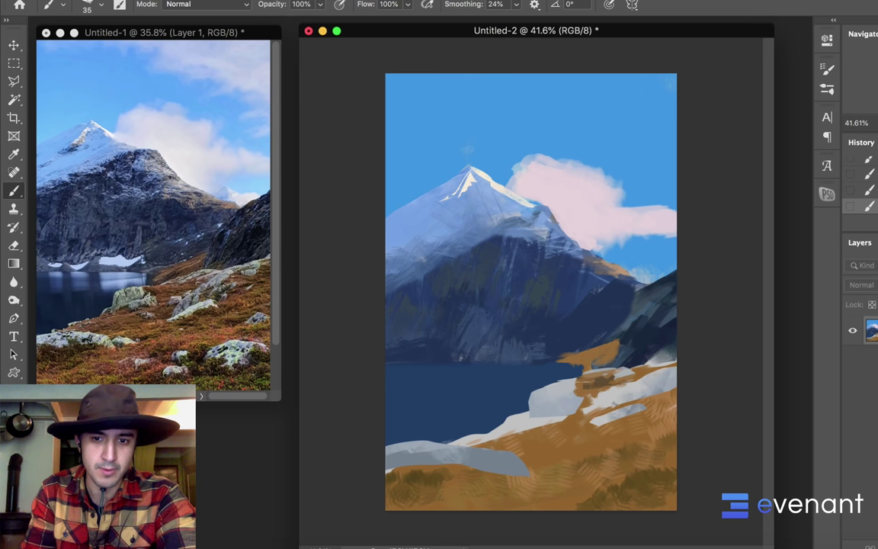
# Step: Carve orange ground into the pale shoreline rock and redefine the rock edge along the water using sampled colours
pyautogui.keyDown('alt'); pyautogui.click(580, 391); pyautogui.keyUp('alt')
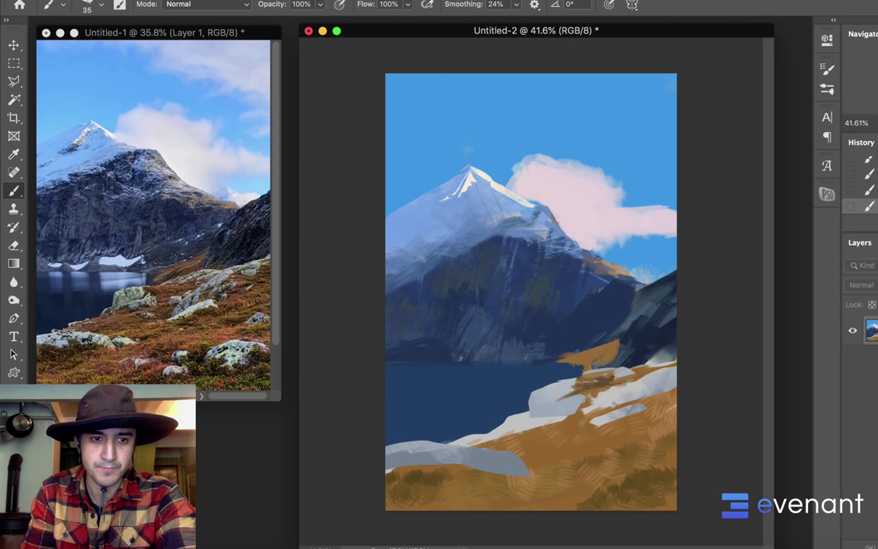
pyautogui.keyDown('alt'); pyautogui.click(497, 386); pyautogui.keyUp('alt')
pyautogui.moveTo(478, 384); pyautogui.dragTo(520, 370)
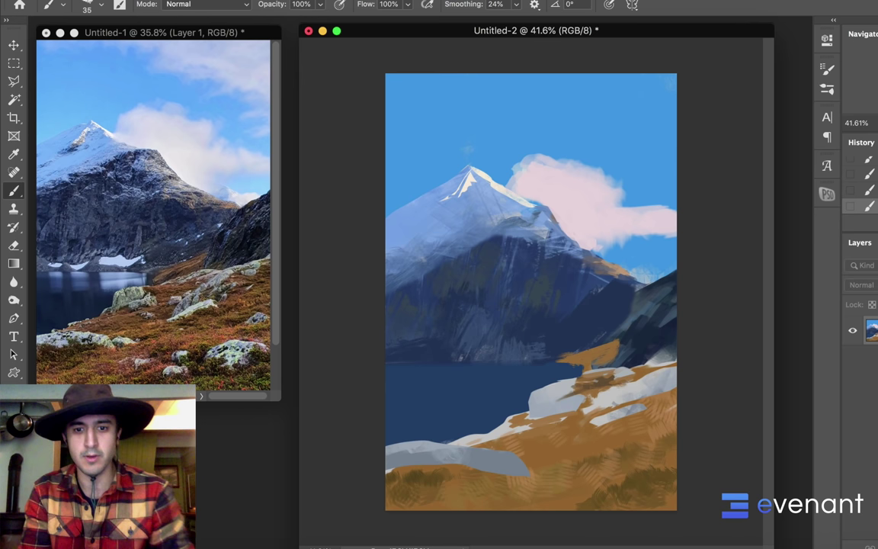
# Step: Enlarge the textured brush to 125 px and paint broad orange-brown and olive strokes across the grassy foreground slope
pyautogui.press(']')
pyautogui.press(']')
pyautogui.press(']')
pyautogui.press(']')
pyautogui.press(']')
pyautogui.press(']')
pyautogui.press(']')
pyautogui.press(']')
pyautogui.press(']')
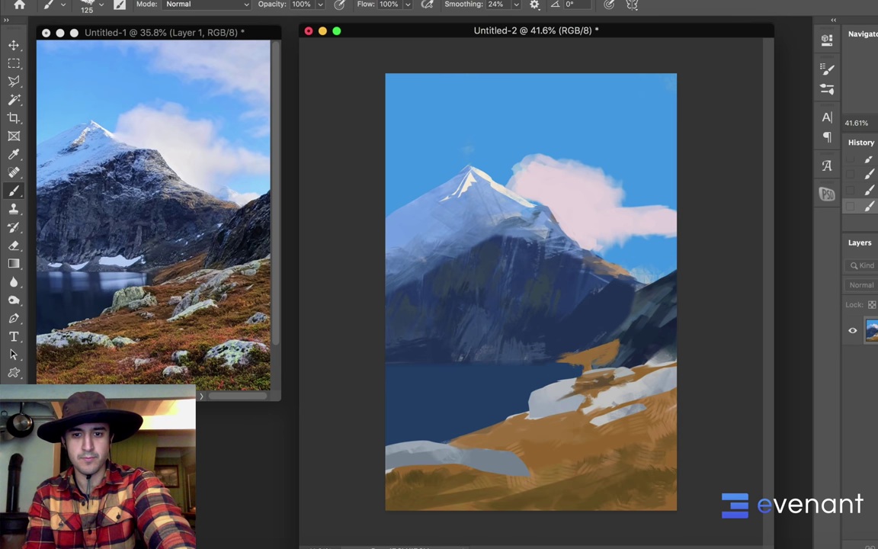
pyautogui.keyDown('alt'); pyautogui.click(598, 387); pyautogui.keyUp('alt')
pyautogui.moveTo(595, 426); pyautogui.dragTo(673, 421)
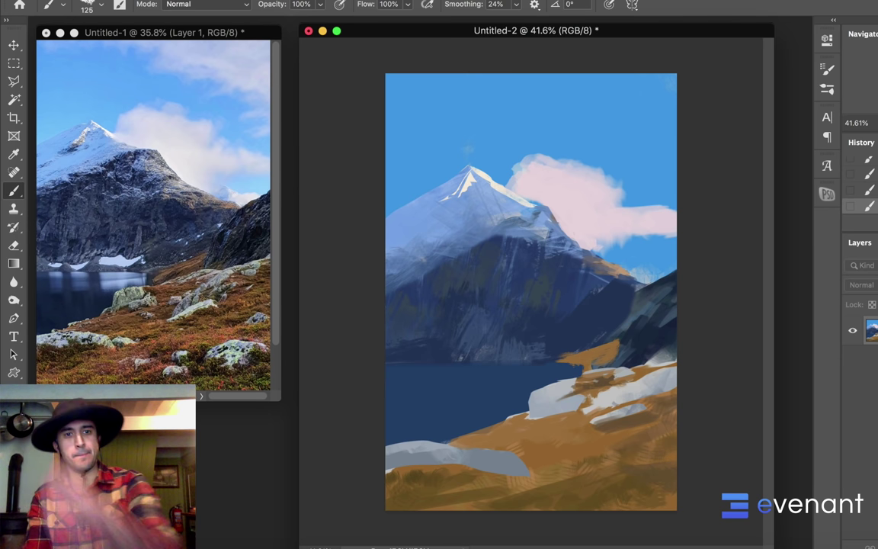
# Step: Select the upper sky with the Magic Wand, enlarge the brush to 500 px, and brush sampled pale blue beside the peak
pyautogui.keyDown('alt'); pyautogui.click(521, 172); pyautogui.keyUp('alt')
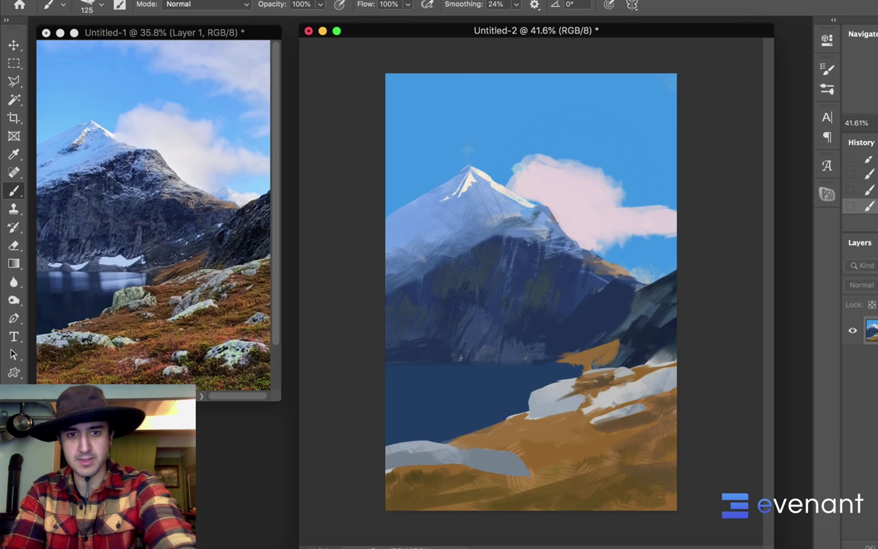
pyautogui.press('w')
pyautogui.click(471, 147)
pyautogui.press('b')
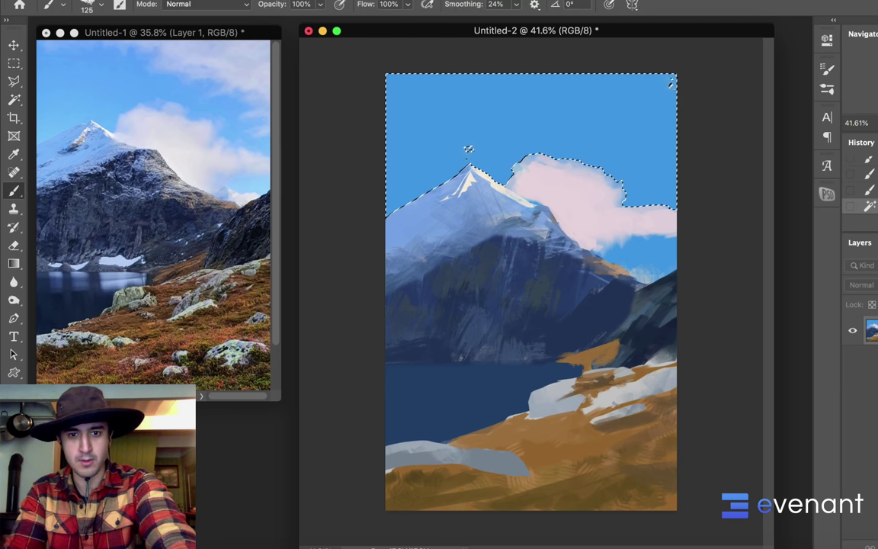
pyautogui.keyDown('alt'); pyautogui.click(431, 208); pyautogui.keyUp('alt')
pyautogui.press(']')
pyautogui.press(']')
pyautogui.press(']')
pyautogui.press(']')
pyautogui.press(']')
pyautogui.press(']')
pyautogui.press(']')
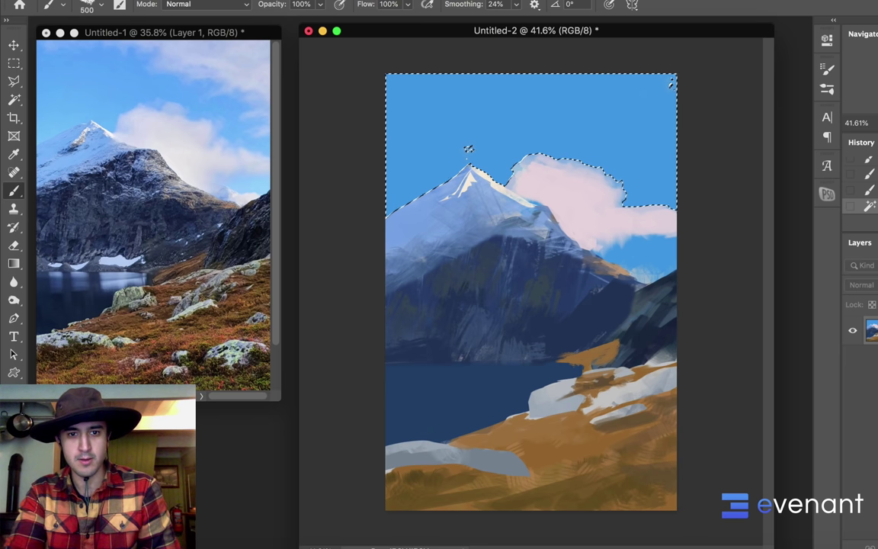
pyautogui.moveTo(425, 177); pyautogui.dragTo(406, 177)
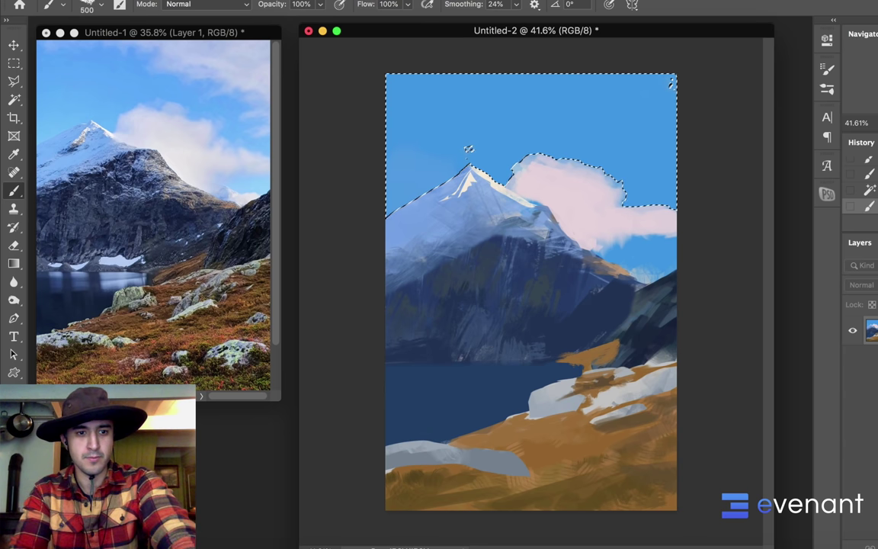
# Step: Set the foreground to light blue #71b8e9, brighten the sky around the peak, deselect, and blend the glow into the surrounding sky
pyautogui.click(11, 455)
pyautogui.click(694, 262)
pyautogui.moveTo(694, 262); pyautogui.dragTo(695, 282)
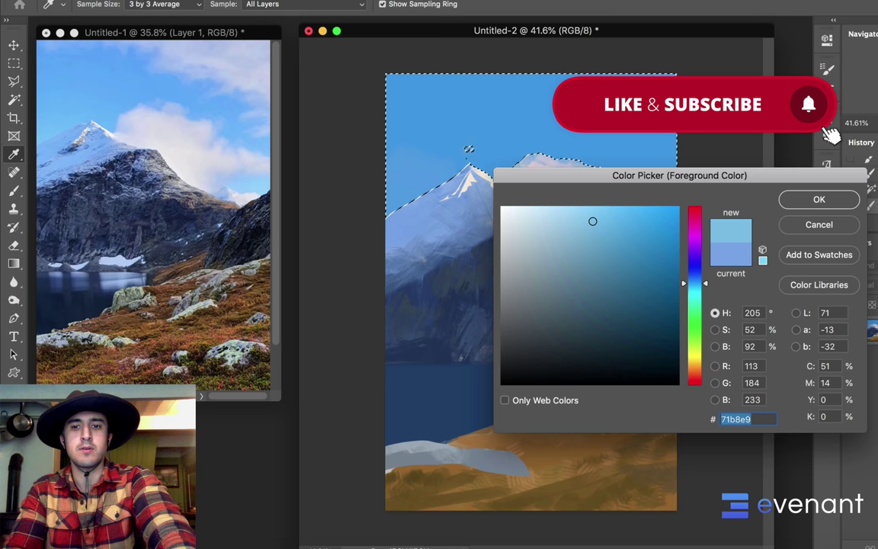
pyautogui.press('Return')
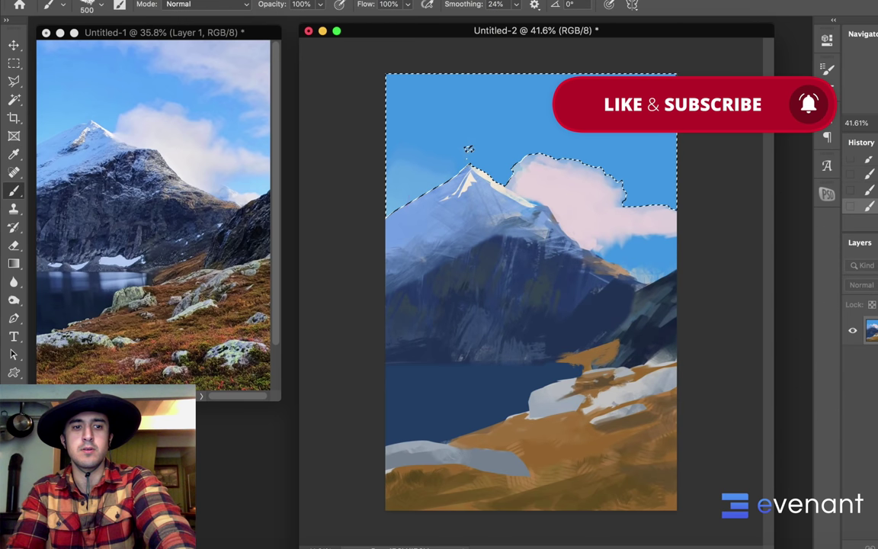
pyautogui.moveTo(381, 165)
pyautogui.mouseDown()
pyautogui.moveTo(395, 174)
pyautogui.moveTo(431, 152)
pyautogui.moveTo(448, 158)
pyautogui.mouseUp()
pyautogui.hotkey('ctrl', 'd')
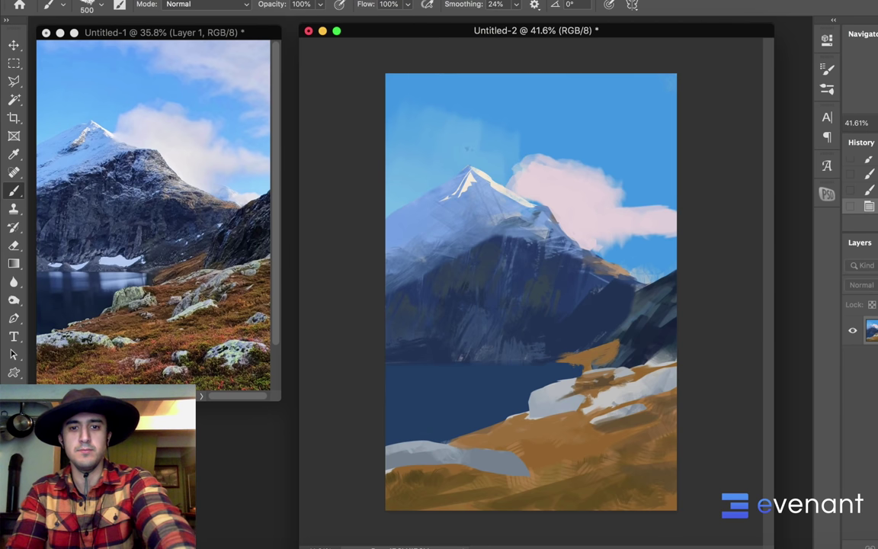
pyautogui.moveTo(427, 122)
pyautogui.mouseDown()
pyautogui.moveTo(449, 110)
pyautogui.moveTo(480, 122)
pyautogui.moveTo(472, 118)
pyautogui.mouseUp()
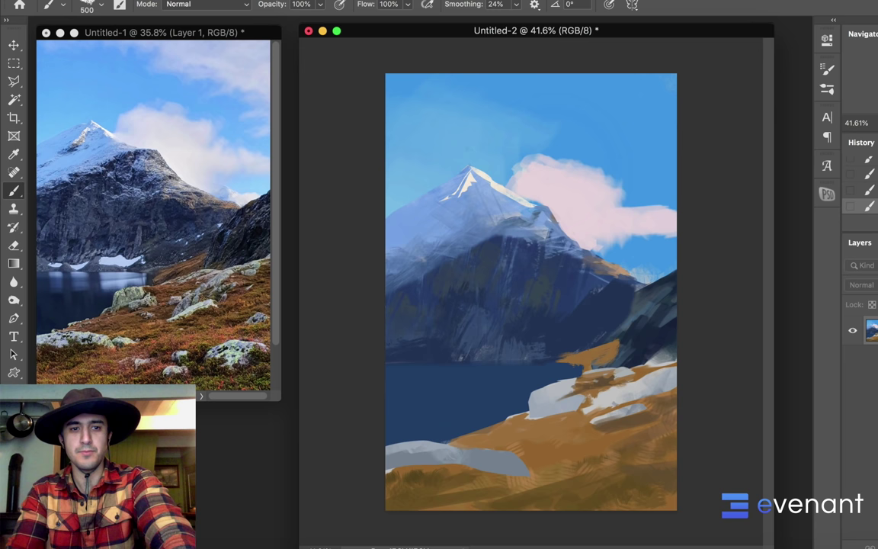
# Step: Paint a soft pink cloud bank across the upper right sky with the 500 px textured brush and trim its edges with blue
pyautogui.moveTo(497, 76)
pyautogui.mouseDown()
pyautogui.moveTo(644, 95)
pyautogui.moveTo(648, 121)
pyautogui.moveTo(669, 125)
pyautogui.moveTo(644, 141)
pyautogui.moveTo(670, 169)
pyautogui.mouseUp()
pyautogui.moveTo(637, 139); pyautogui.dragTo(631, 144)
pyautogui.moveTo(562, 90)
pyautogui.mouseDown()
pyautogui.moveTo(512, 100)
pyautogui.moveTo(564, 123)
pyautogui.mouseUp()
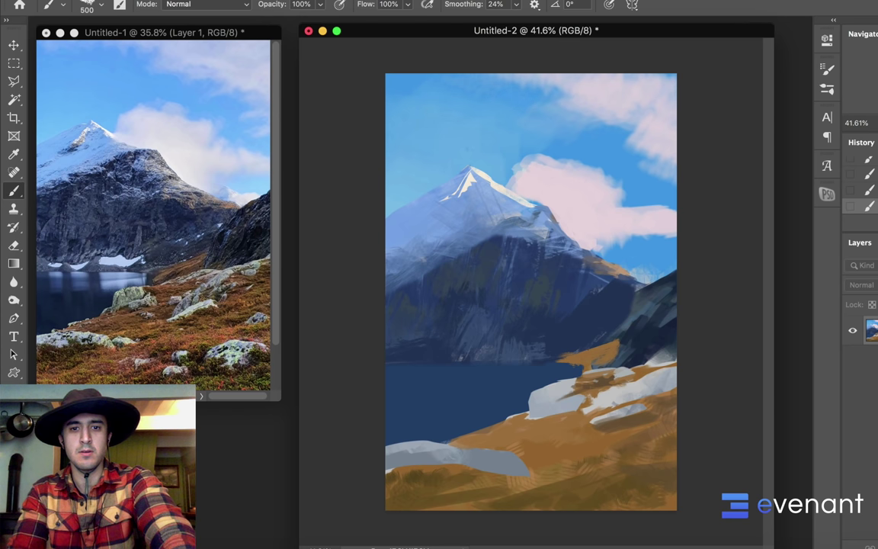
# Step: Switch to the Mixer Brush, enlarge its 45 px textured tip to 250 px, and soften the upper edge of the central pink cloud
pyautogui.hotkey('shift', 'b')
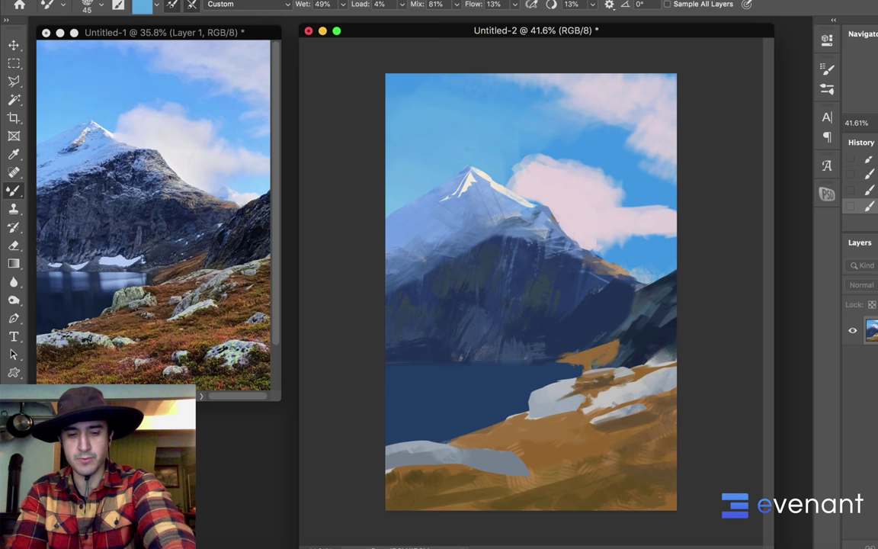
pyautogui.rightClick(512, 126)
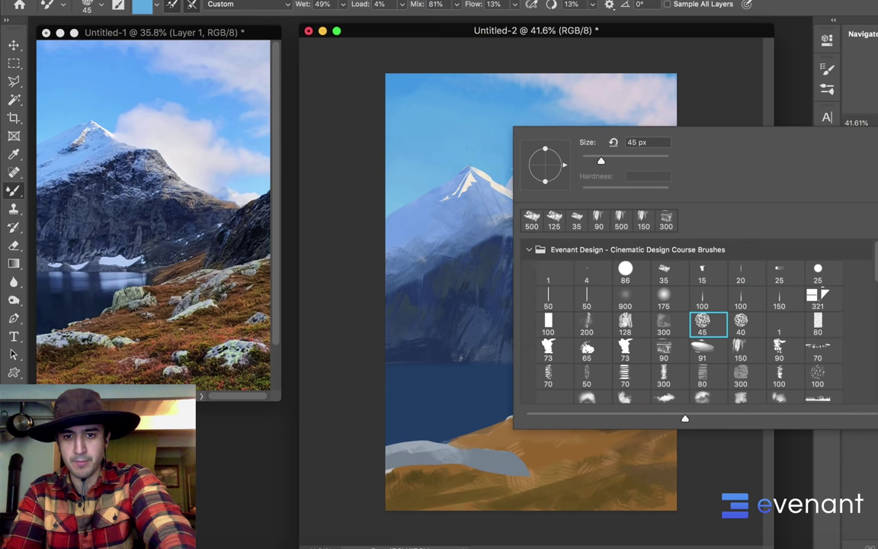
pyautogui.press('Return')
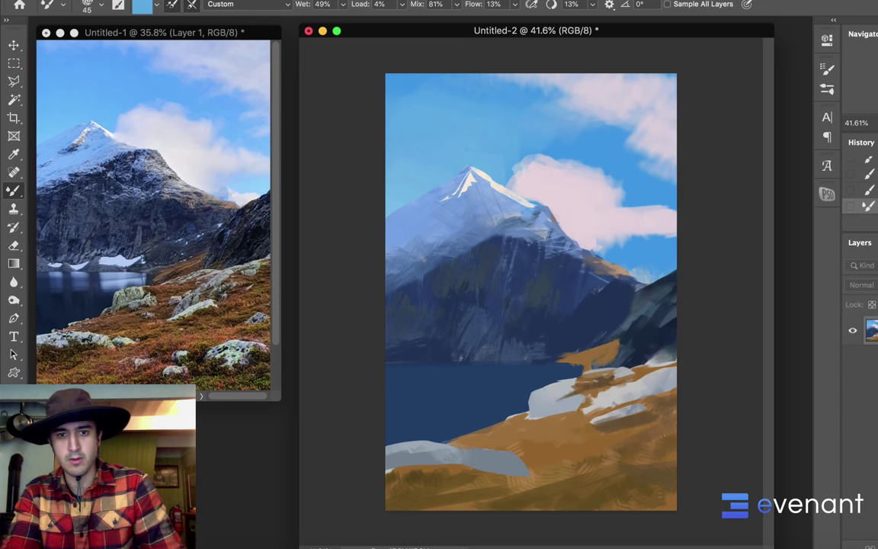
pyautogui.press(']')
pyautogui.press(']')
pyautogui.press(']')
pyautogui.press(']')
pyautogui.press(']')
pyautogui.press(']')
pyautogui.press(']')
pyautogui.press(']')
pyautogui.press(']')
pyautogui.press(']')
pyautogui.keyDown('alt'); pyautogui.click(529, 162); pyautogui.keyUp('alt')
pyautogui.moveTo(521, 169)
pyautogui.mouseDown()
pyautogui.moveTo(543, 156)
pyautogui.moveTo(538, 146)
pyautogui.mouseUp()
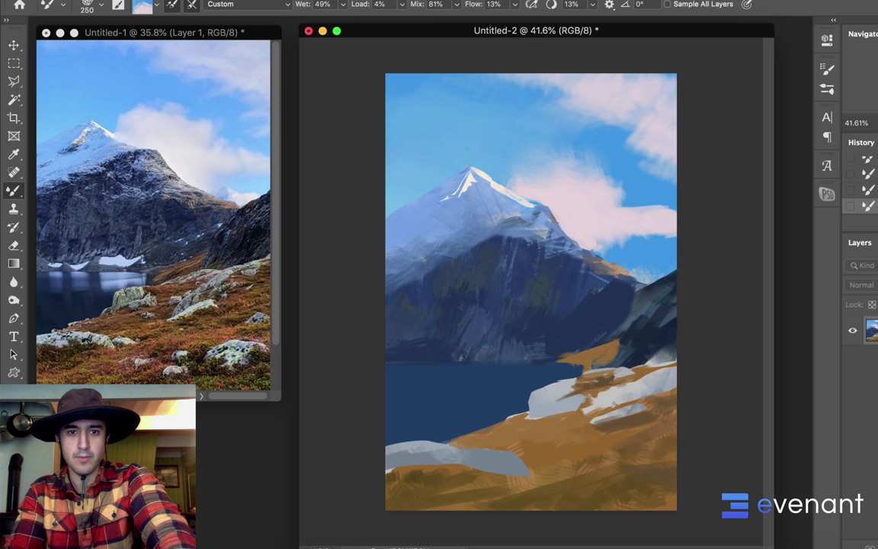
# Step: Sample cloud pink and sky blue alternately and blend the edges of the central pink cloud with the Mixer Brush
pyautogui.keyDown('alt'); pyautogui.click(555, 183); pyautogui.keyUp('alt')
pyautogui.keyDown('alt'); pyautogui.click(527, 154); pyautogui.keyUp('alt')
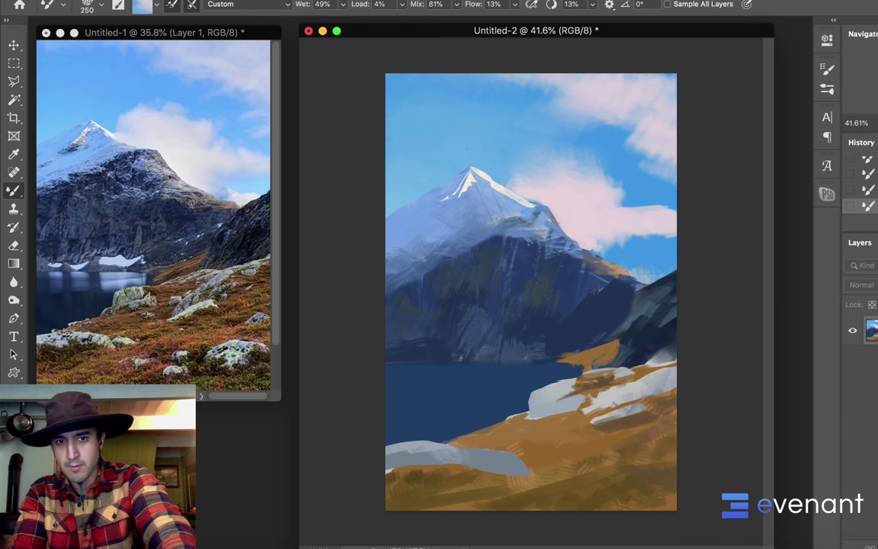
pyautogui.keyDown('alt'); pyautogui.click(555, 184); pyautogui.keyUp('alt')
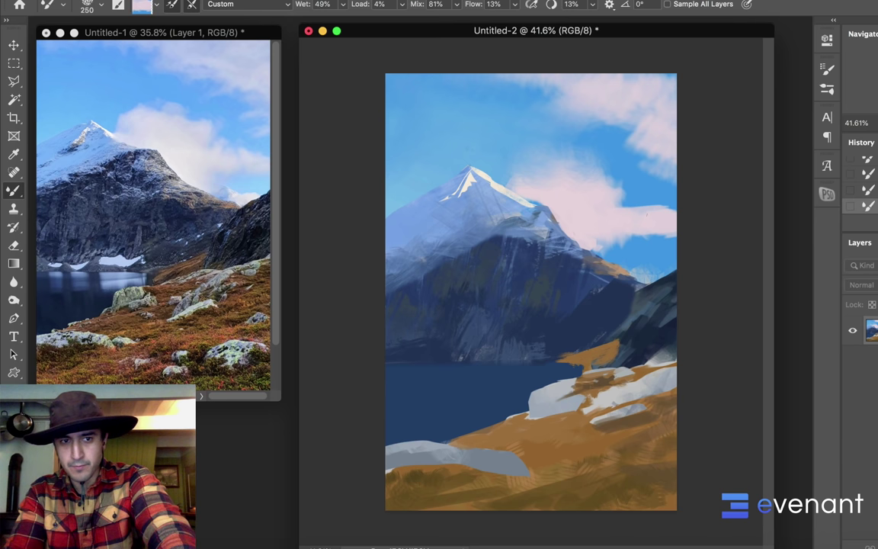
pyautogui.moveTo(647, 215); pyautogui.dragTo(568, 187)
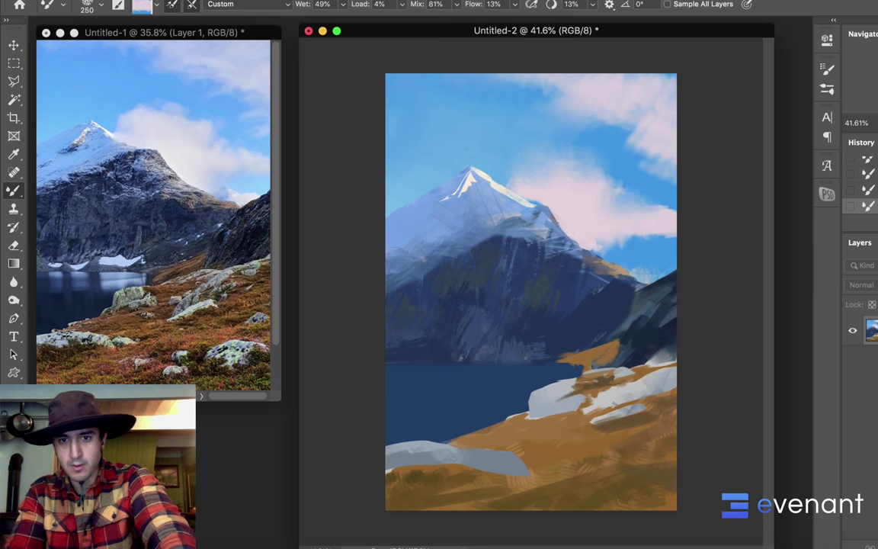
# Step: Choose the soft 91 px mixer tip, enlarge it to 500 px, and blend the central and upper right clouds into the sky
pyautogui.rightClick(591, 205)
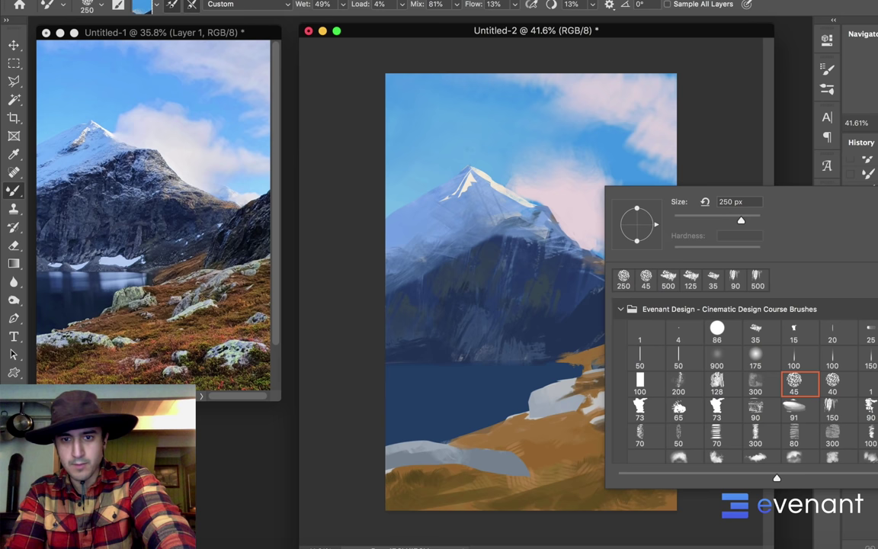
pyautogui.click(721, 435)
pyautogui.click(793, 409)
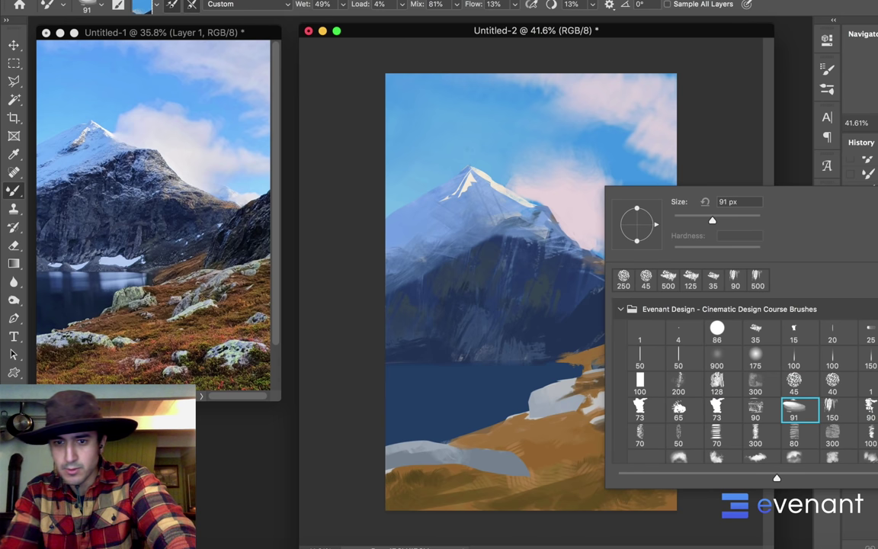
pyautogui.click(562, 200)
pyautogui.press(']')
pyautogui.press(']')
pyautogui.press(']')
pyautogui.press(']')
pyautogui.press(']')
pyautogui.press(']')
pyautogui.press(']')
pyautogui.press(']')
pyautogui.press(']')
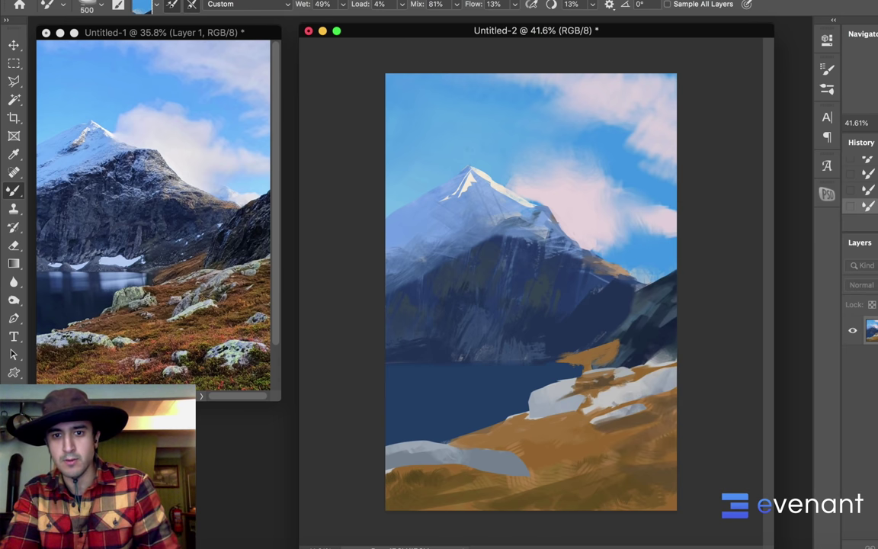
pyautogui.moveTo(612, 216)
pyautogui.mouseDown()
pyautogui.moveTo(573, 167)
pyautogui.moveTo(545, 173)
pyautogui.mouseUp()
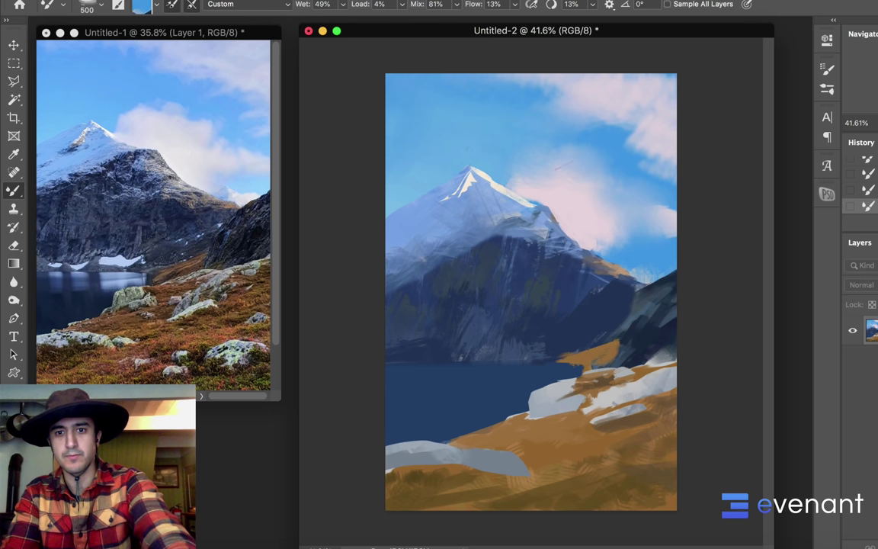
pyautogui.moveTo(526, 110)
pyautogui.mouseDown()
pyautogui.moveTo(576, 121)
pyautogui.moveTo(584, 143)
pyautogui.moveTo(660, 109)
pyautogui.mouseUp()
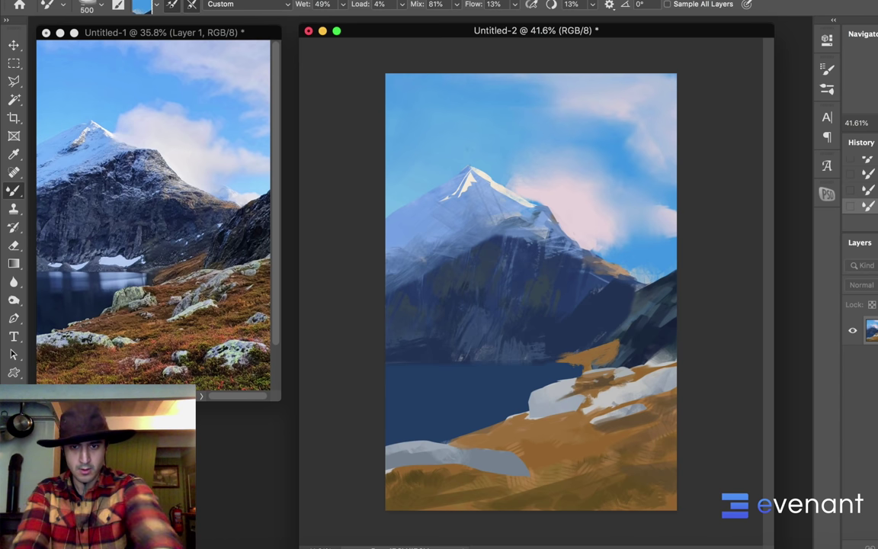
# Step: Outline a long snow patch at the mountain's base with the freehand Lasso and brush it with blue sampled from the snowy slope
pyautogui.hotkey('shift', 'b')
pyautogui.rightClick(538, 252)
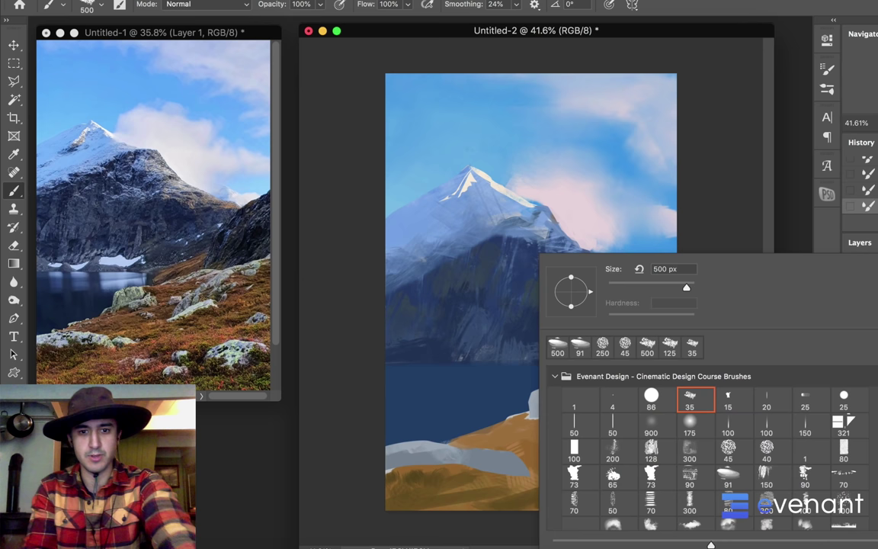
pyautogui.press('Escape')
pyautogui.press('l')
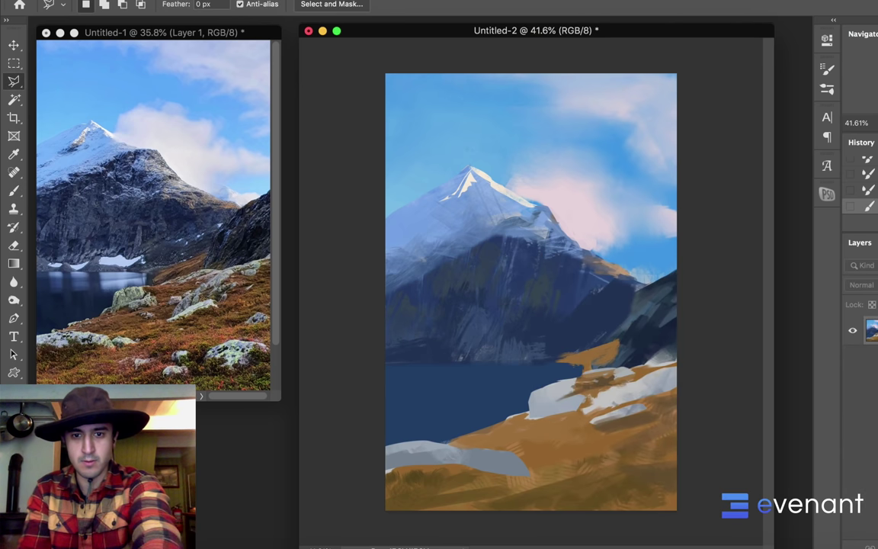
pyautogui.rightClick(14, 81)
pyautogui.click(68, 79)
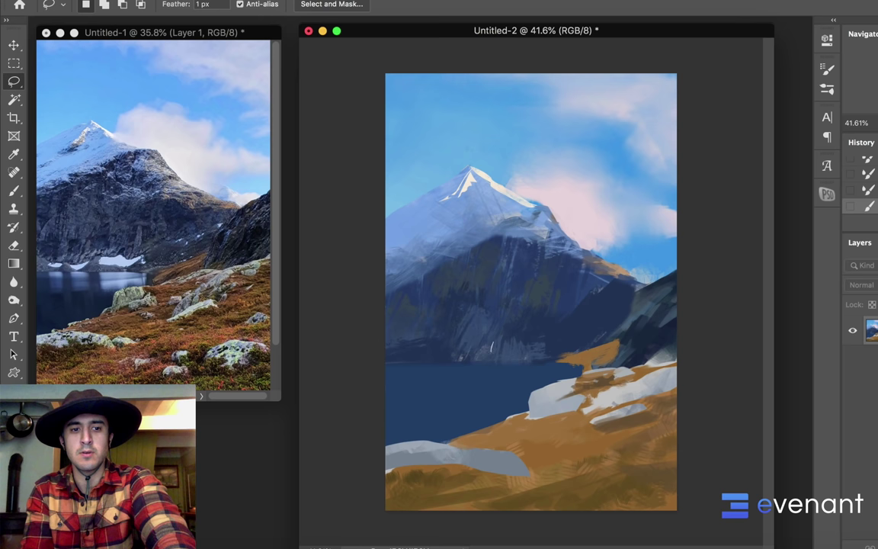
pyautogui.moveTo(492, 351)
pyautogui.mouseDown()
pyautogui.moveTo(537, 352)
pyautogui.moveTo(552, 341)
pyautogui.moveTo(526, 347)
pyautogui.mouseUp()
pyautogui.press('b')
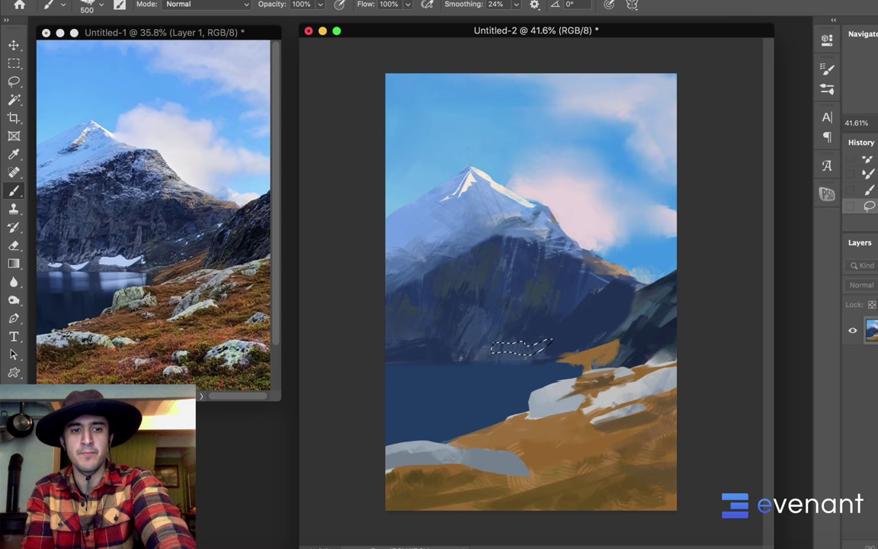
pyautogui.keyDown('alt'); pyautogui.click(445, 206); pyautogui.keyUp('alt')
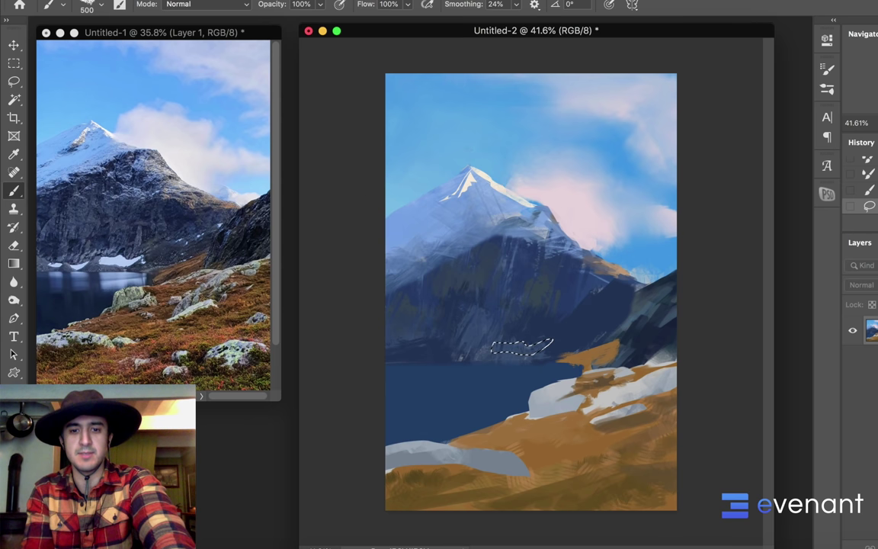
pyautogui.moveTo(493, 349)
pyautogui.mouseDown()
pyautogui.moveTo(549, 343)
pyautogui.moveTo(540, 346)
pyautogui.mouseUp()
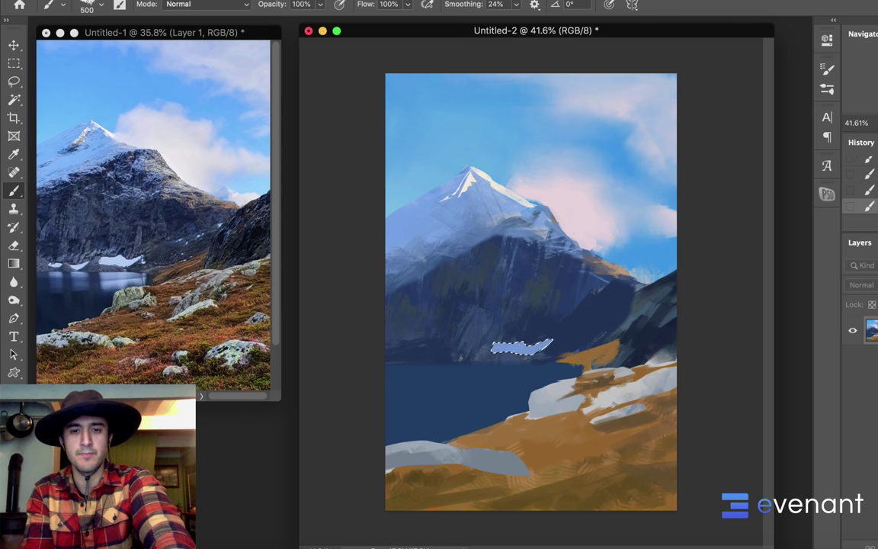
# Step: Lighten the selected snow patch with a pale tone sampled from the cloud edge, undo the trial strokes, and deselect
pyautogui.keyDown('alt'); pyautogui.click(523, 205); pyautogui.keyUp('alt')
pyautogui.keyDown('alt'); pyautogui.click(514, 330); pyautogui.keyUp('alt')
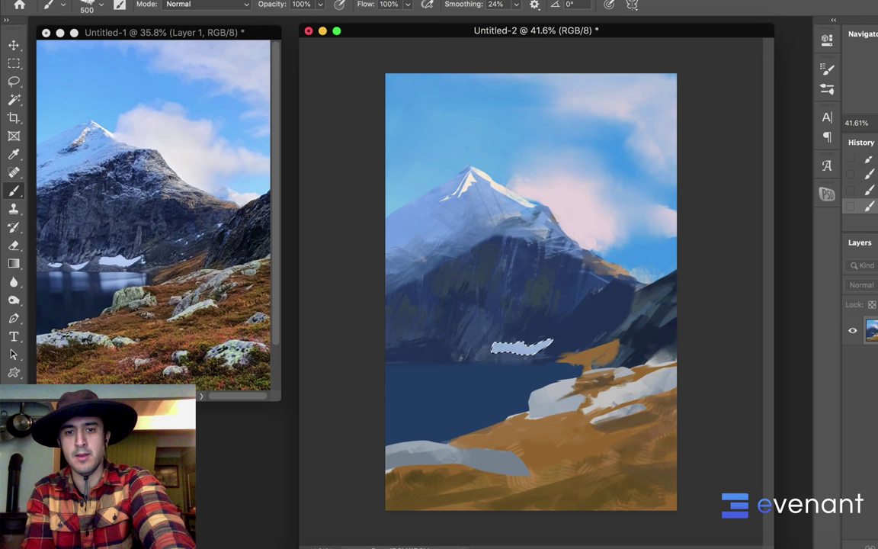
pyautogui.press('l')
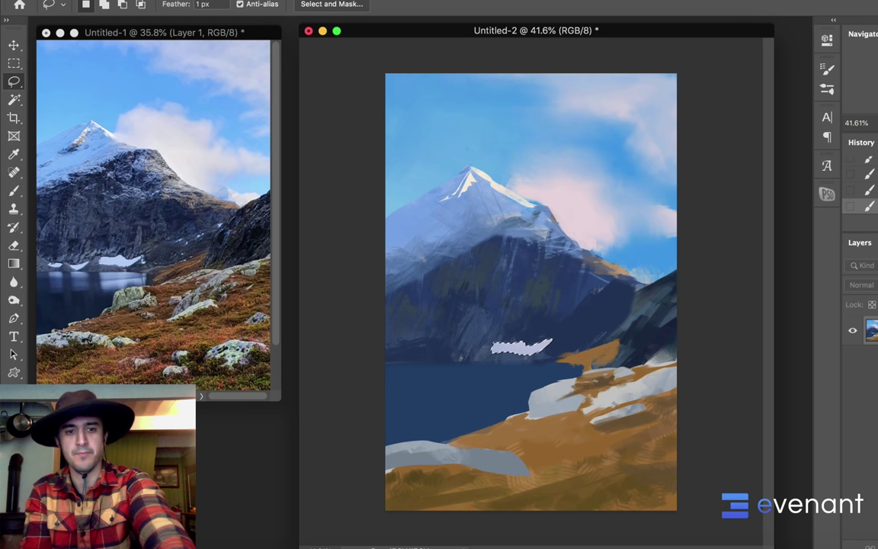
pyautogui.press('b')
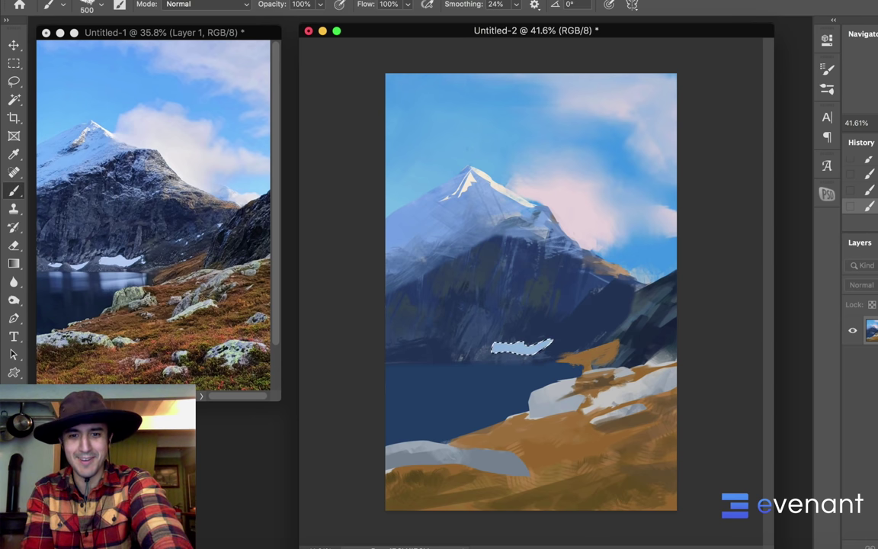
pyautogui.press('super+z')
pyautogui.press('super+z')
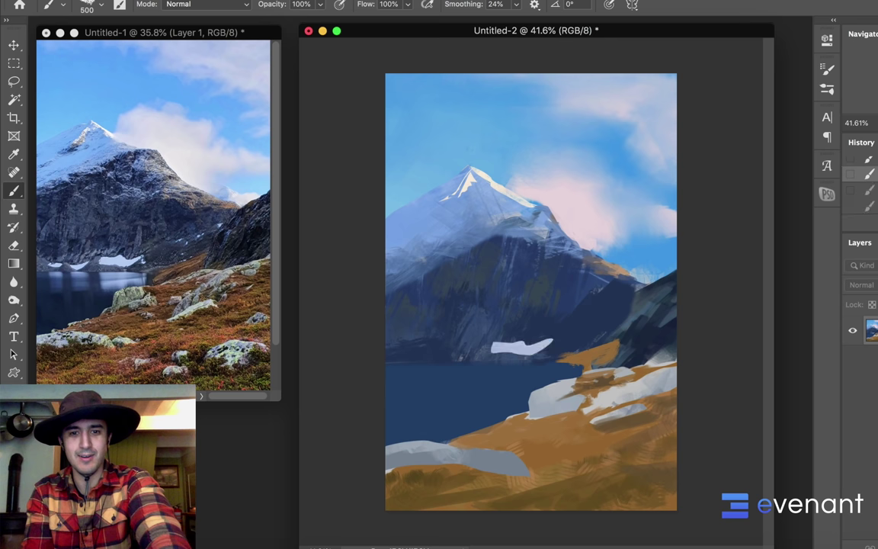
pyautogui.moveTo(539, 344); pyautogui.dragTo(521, 339)
pyautogui.hotkey('ctrl', 'd')
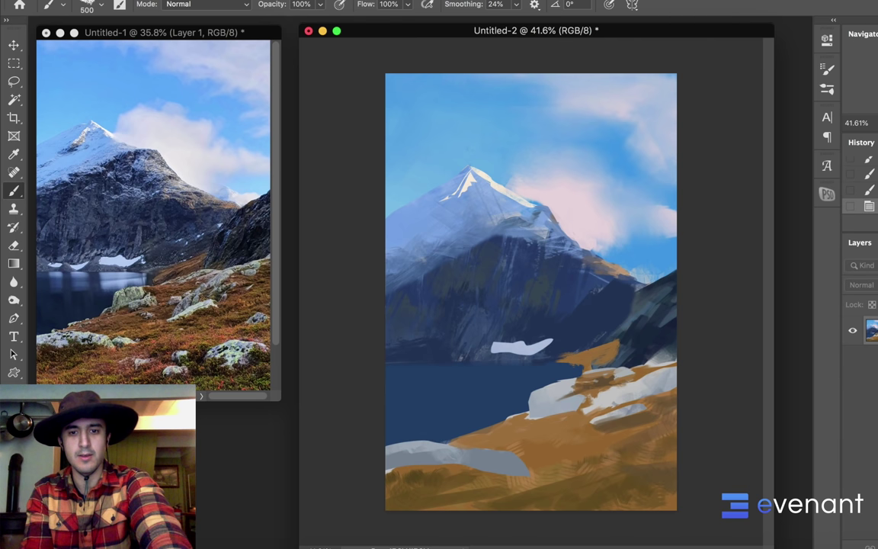
# Step: Lasso two smaller snow patches along the far shore, paint them with the large patch's sampled color, and deselect
pyautogui.press('l')
pyautogui.moveTo(447, 357)
pyautogui.mouseDown()
pyautogui.moveTo(472, 350)
pyautogui.moveTo(448, 360)
pyautogui.moveTo(412, 350)
pyautogui.moveTo(471, 353)
pyautogui.moveTo(449, 359)
pyautogui.mouseUp()
pyautogui.press('b')
pyautogui.keyDown('alt'); pyautogui.click(513, 348); pyautogui.keyUp('alt')
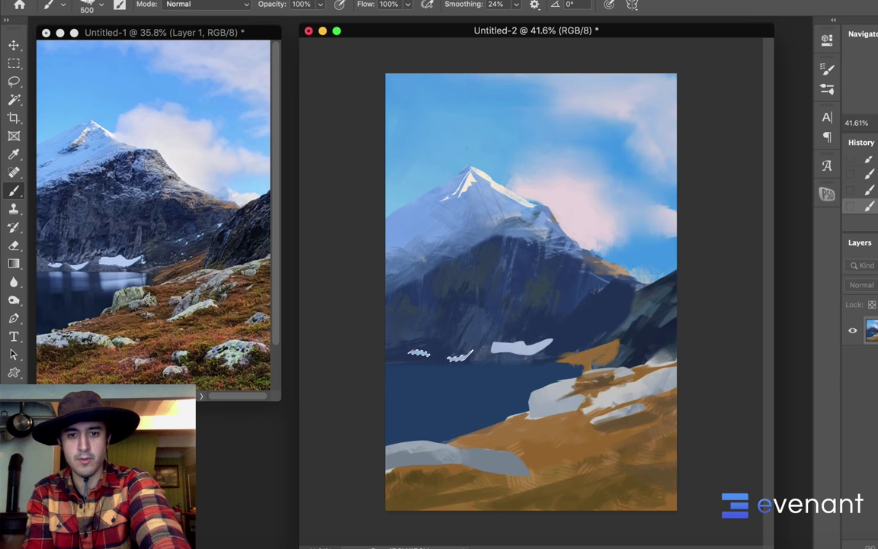
pyautogui.hotkey('ctrl', 'd')
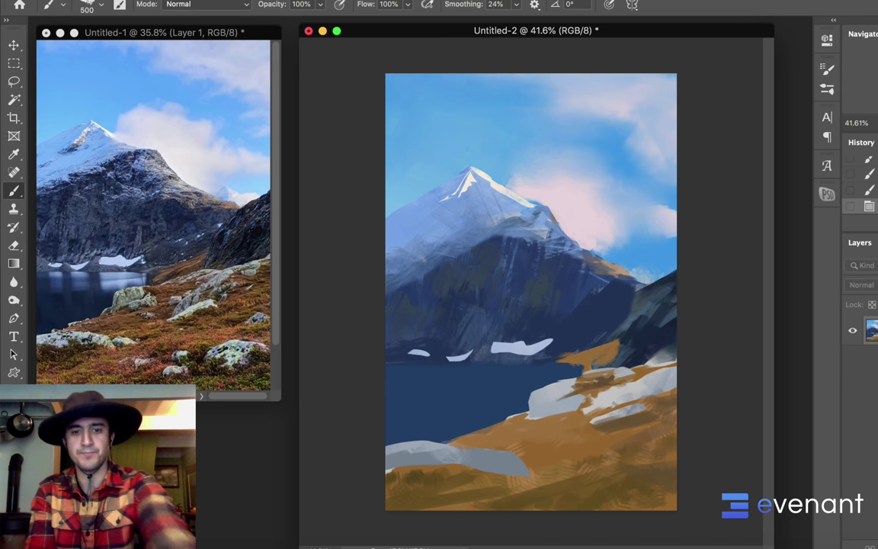
# Step: Reduce the brush to 50 px and dab a pale reflection in the water beneath the leftmost snow patch
pyautogui.press('[')
pyautogui.press('[')
pyautogui.press('[')
pyautogui.press('[')
pyautogui.press('[')
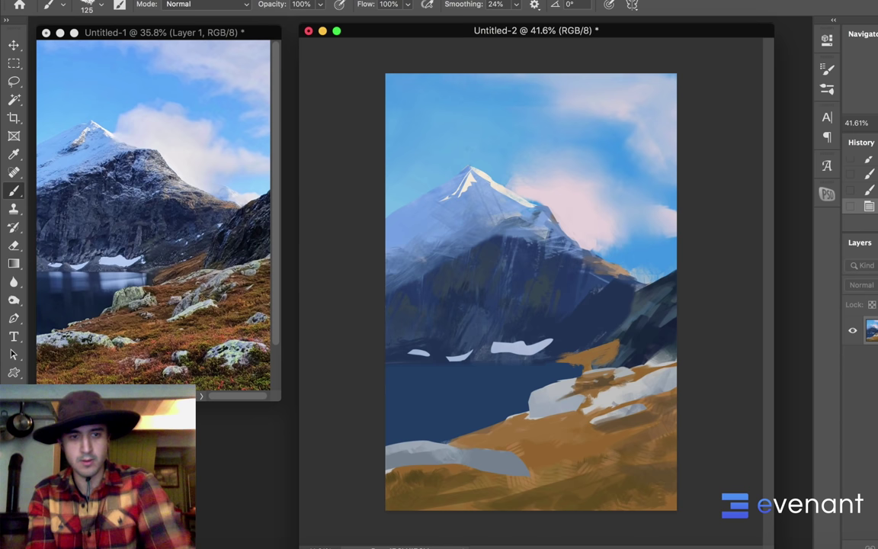
pyautogui.press('[')
pyautogui.press('[')
pyautogui.press('[')
pyautogui.press('[')
pyautogui.press('[')
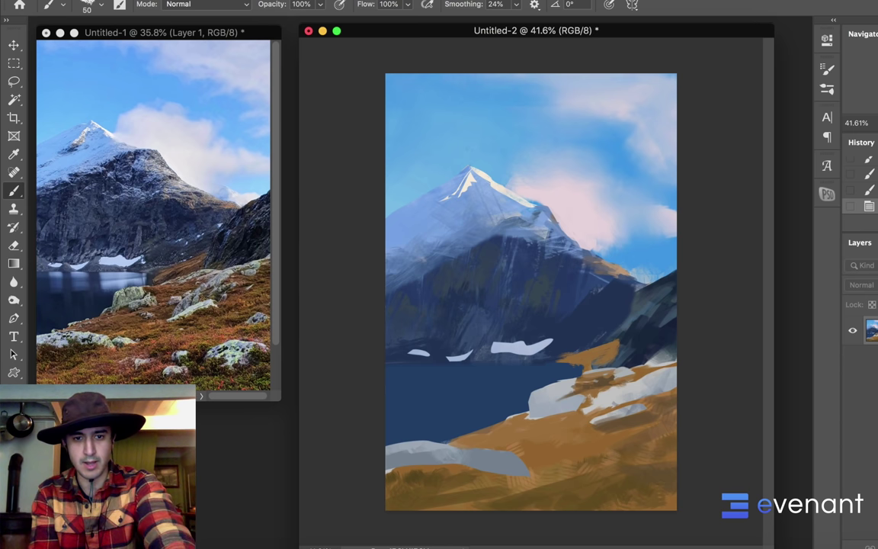
pyautogui.moveTo(409, 365); pyautogui.dragTo(423, 365)
pyautogui.moveTo(410, 365); pyautogui.dragTo(424, 366)
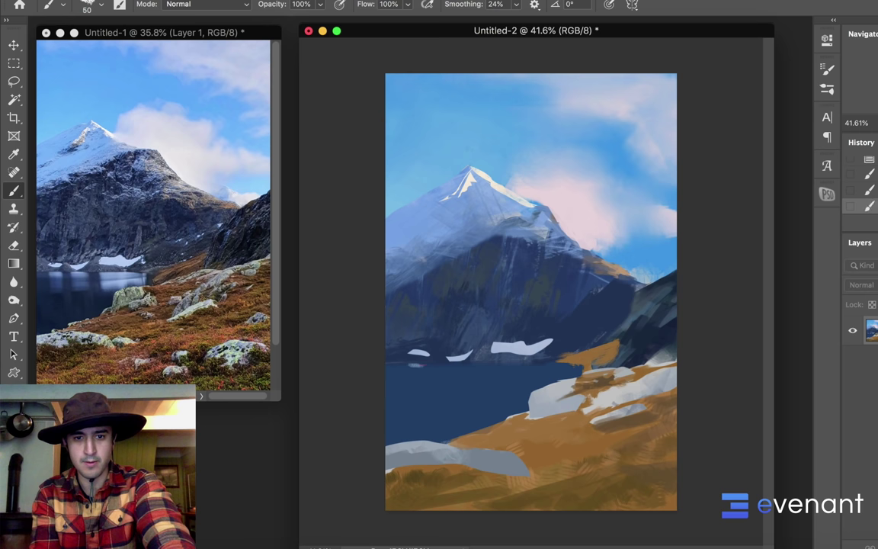
# Step: Reduce the brush to 35 px and paint a thin pale grey-blue line along the far waterline, undoing unwanted strokes
pyautogui.press('[')
pyautogui.press('[')
pyautogui.press('[')
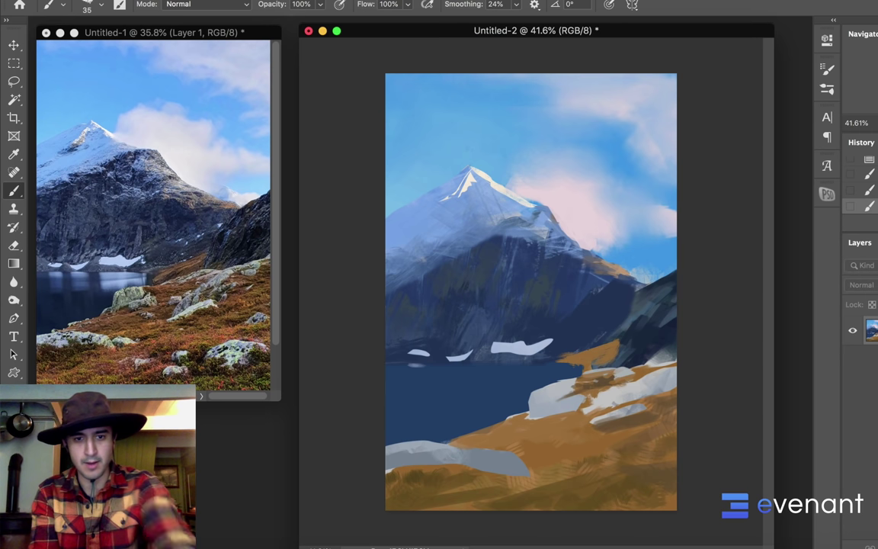
pyautogui.moveTo(358, 364)
pyautogui.mouseDown()
pyautogui.moveTo(547, 362)
pyautogui.moveTo(521, 364)
pyautogui.mouseUp()
pyautogui.press('super+z')
pyautogui.moveTo(488, 365); pyautogui.dragTo(391, 365)
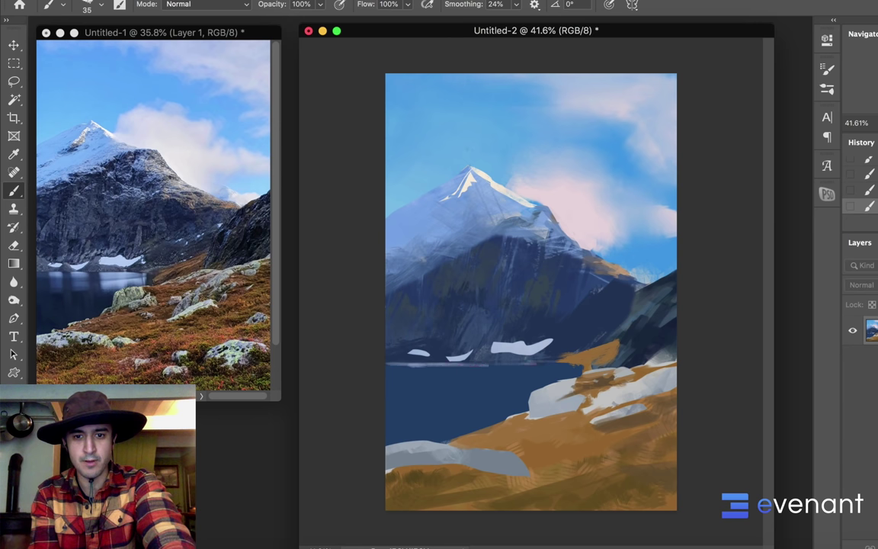
pyautogui.press('super+z')
pyautogui.keyDown('alt'); pyautogui.click(457, 363); pyautogui.keyUp('alt')
pyautogui.moveTo(462, 364); pyautogui.dragTo(561, 363)
pyautogui.press('super+z')
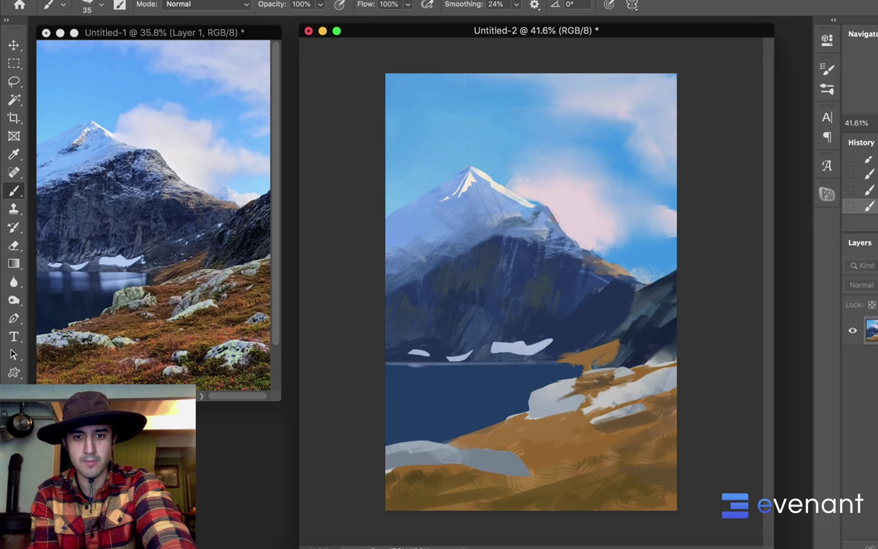
# Step: Sample the large snow patch's color, enlarge the brush to 90 px, and paint its pale reflection in the lake below
pyautogui.keyDown('alt'); pyautogui.click(500, 347); pyautogui.keyUp('alt')
pyautogui.press(']')
pyautogui.press(']')
pyautogui.press(']')
pyautogui.press(']')
pyautogui.press(']')
pyautogui.press(']')
pyautogui.press(']')
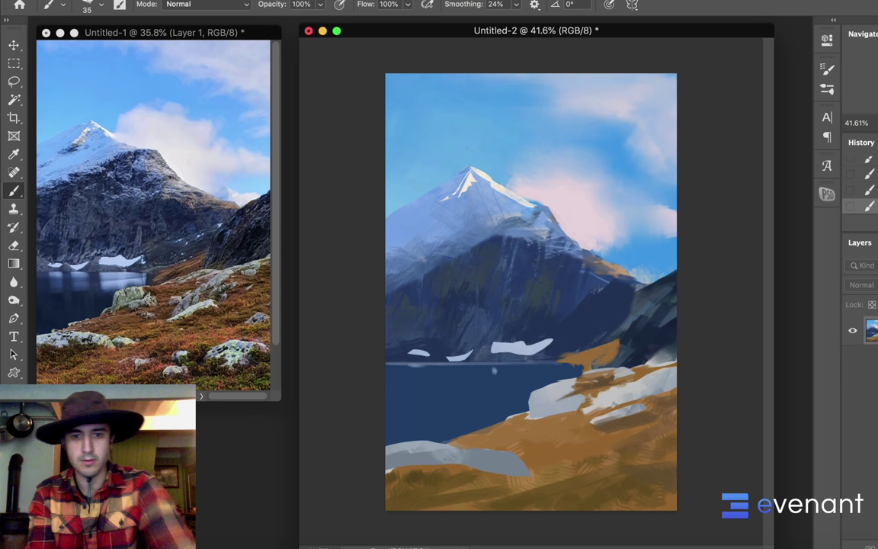
pyautogui.moveTo(497, 371)
pyautogui.mouseDown()
pyautogui.moveTo(547, 369)
pyautogui.moveTo(523, 368)
pyautogui.moveTo(521, 376)
pyautogui.mouseUp()
# Step: Smooth the large reflection with the Mixer Brush at 80 px and pull its edge downward using sampled dark lake blue
pyautogui.hotkey('shift', 'b')
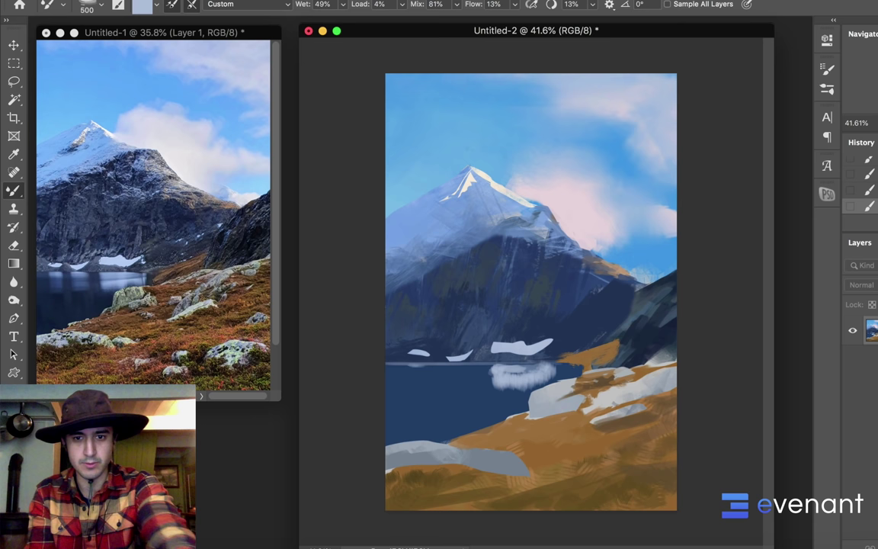
pyautogui.press('[')
pyautogui.press('[')
pyautogui.press('[')
pyautogui.press('[')
pyautogui.press('[')
pyautogui.press('[')
pyautogui.press('[')
pyautogui.press('[')
pyautogui.press('[')
pyautogui.press('[')
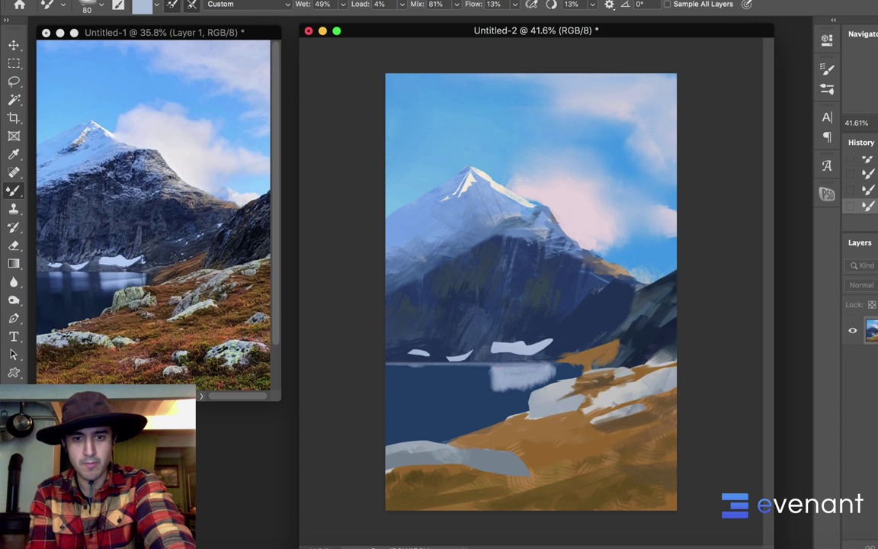
pyautogui.keyDown('alt'); pyautogui.click(480, 396); pyautogui.keyUp('alt')
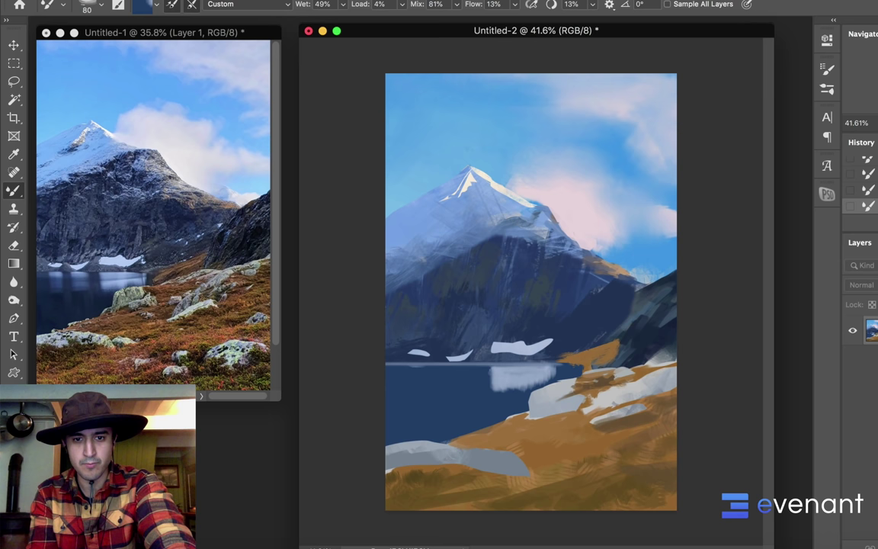
pyautogui.moveTo(490, 369); pyautogui.dragTo(493, 397)
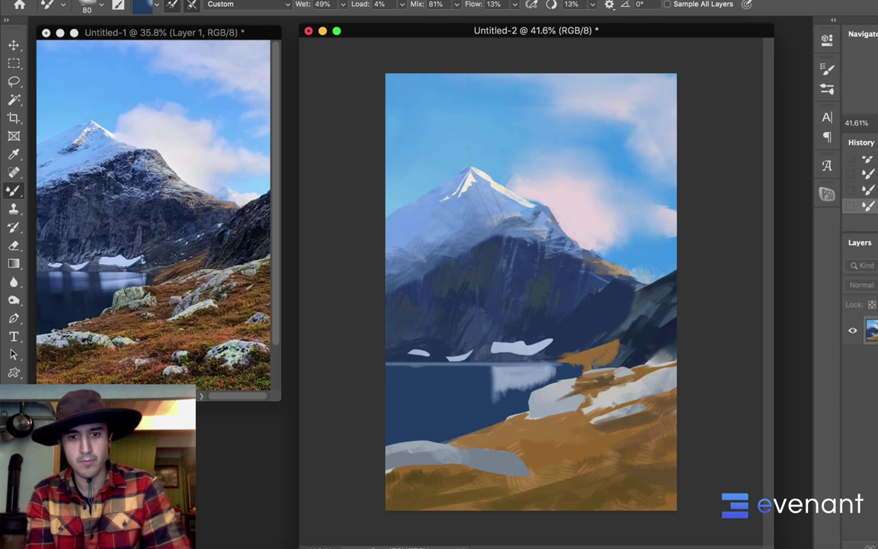
# Step: Enlarge the Mixer Brush to 300 px and soften the large reflection into the dark water
pyautogui.press(']')
pyautogui.press(']')
pyautogui.press(']')
pyautogui.press(']')
pyautogui.press(']')
pyautogui.press(']')
pyautogui.press(']')
pyautogui.press(']')
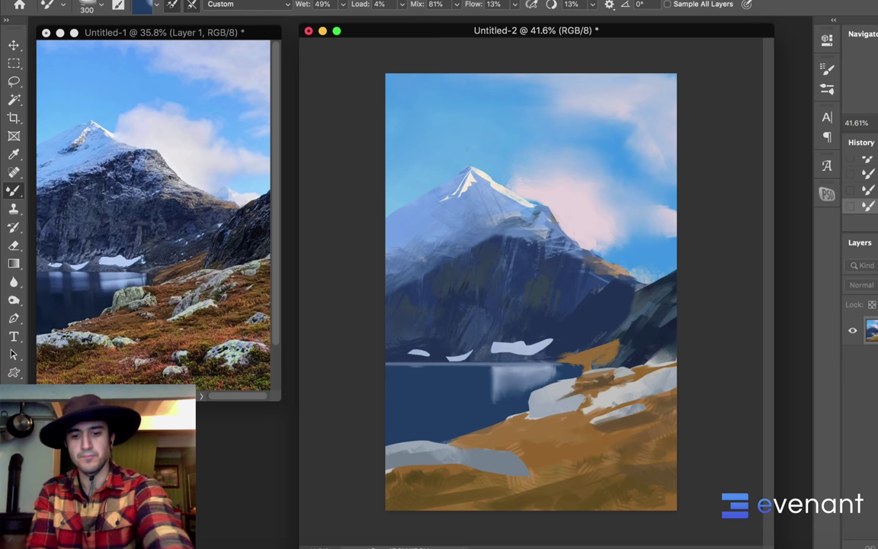
# Step: Paint pale lake reflections below the two smaller snow patches with the 90 px brush and soften them with the Mixer Brush
pyautogui.hotkey('shift', 'b')
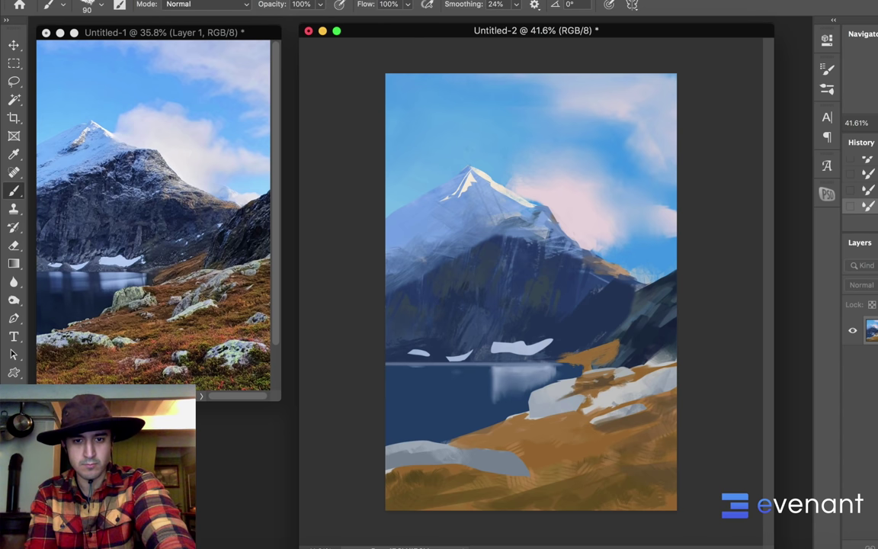
pyautogui.moveTo(454, 370)
pyautogui.mouseDown()
pyautogui.moveTo(466, 372)
pyautogui.moveTo(461, 405)
pyautogui.mouseUp()
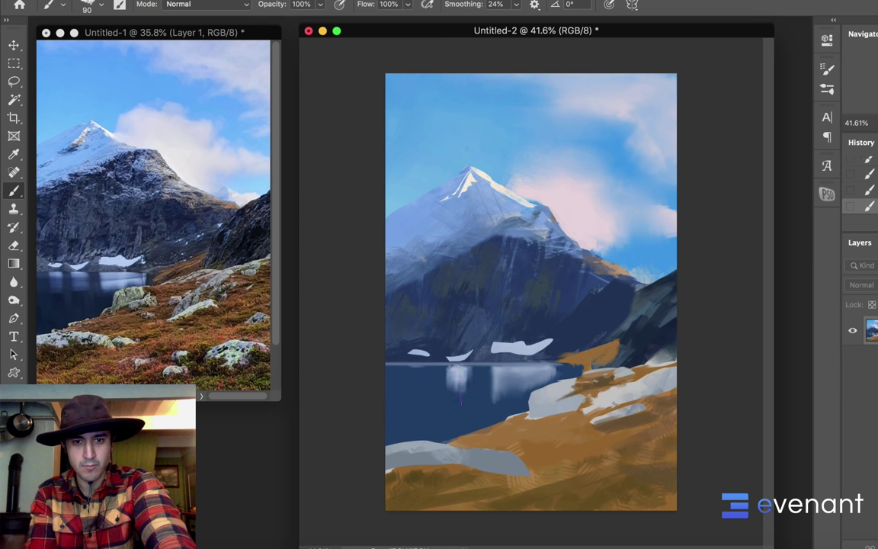
pyautogui.moveTo(421, 374); pyautogui.dragTo(415, 365)
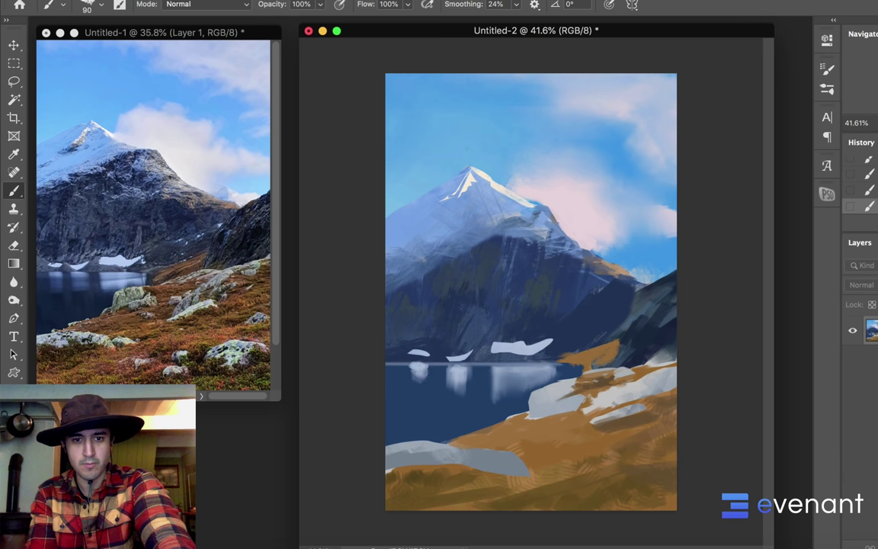
pyautogui.hotkey('shift', 'b')
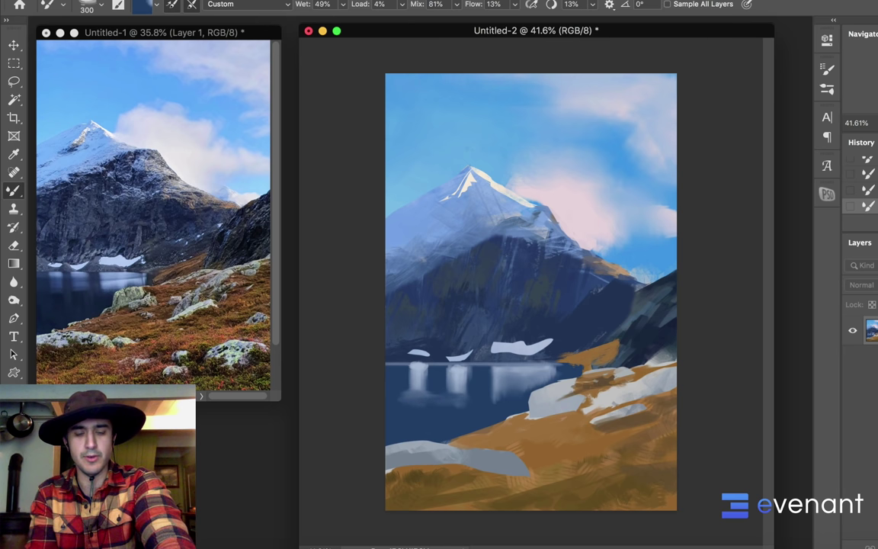
pyautogui.keyDown('alt'); pyautogui.click(420, 385); pyautogui.keyUp('alt')
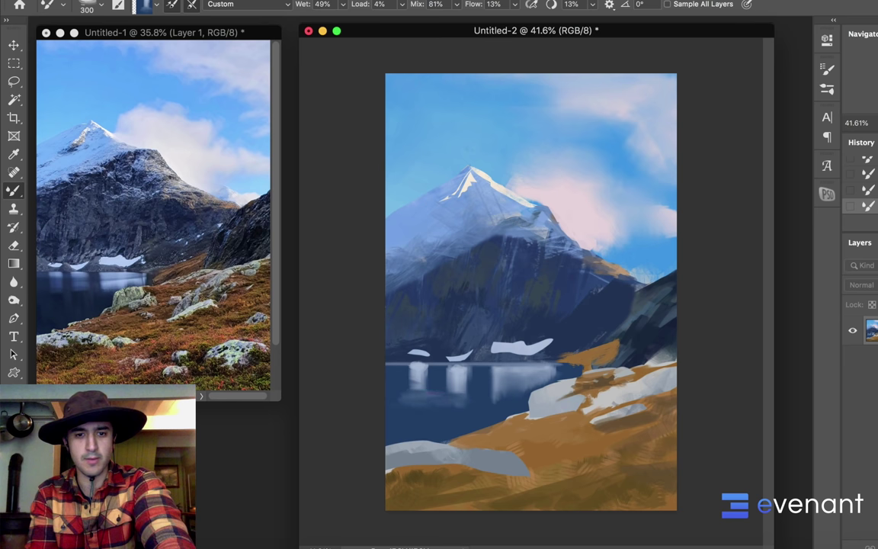
# Step: Darken the lake water with the 90 px brush, using dark blues sampled from the shaded mountain ridge and the dark hillside
pyautogui.hotkey('shift', 'b')
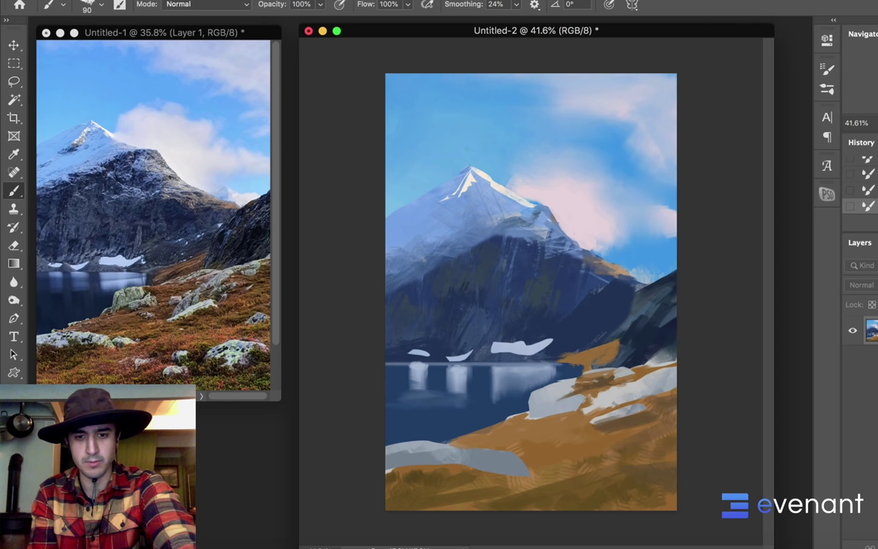
pyautogui.keyDown('alt'); pyautogui.click(461, 393); pyautogui.keyUp('alt')
pyautogui.keyDown('alt'); pyautogui.click(585, 304); pyautogui.keyUp('alt')
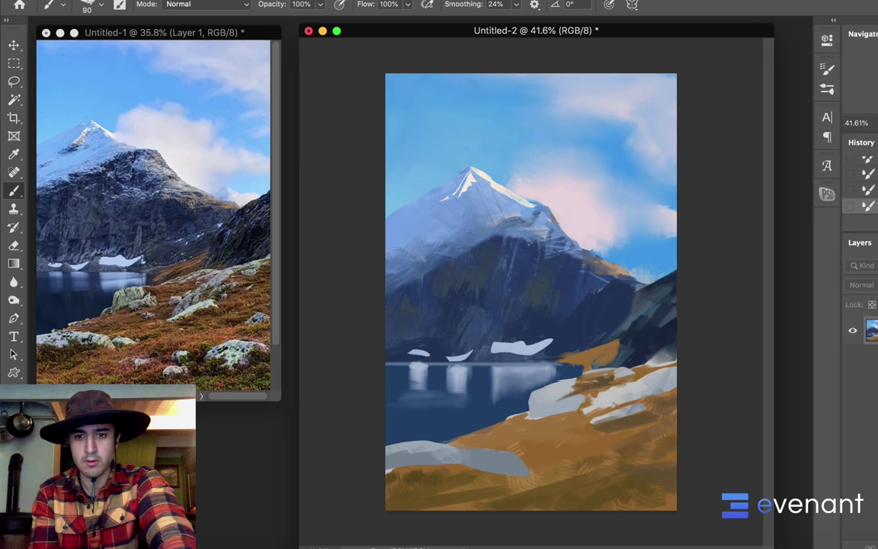
pyautogui.moveTo(602, 305); pyautogui.dragTo(629, 324)
pyautogui.moveTo(408, 428); pyautogui.dragTo(463, 426)
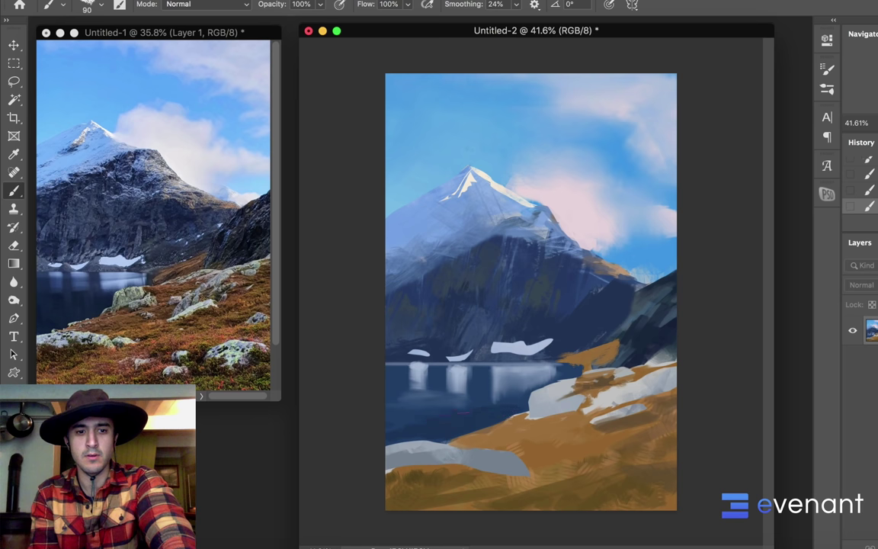
pyautogui.keyDown('alt'); pyautogui.click(641, 346); pyautogui.keyUp('alt')
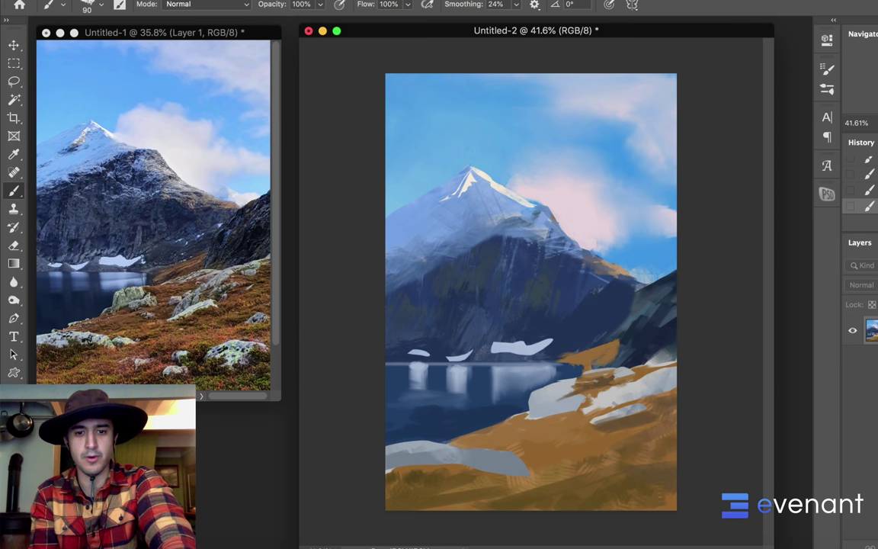
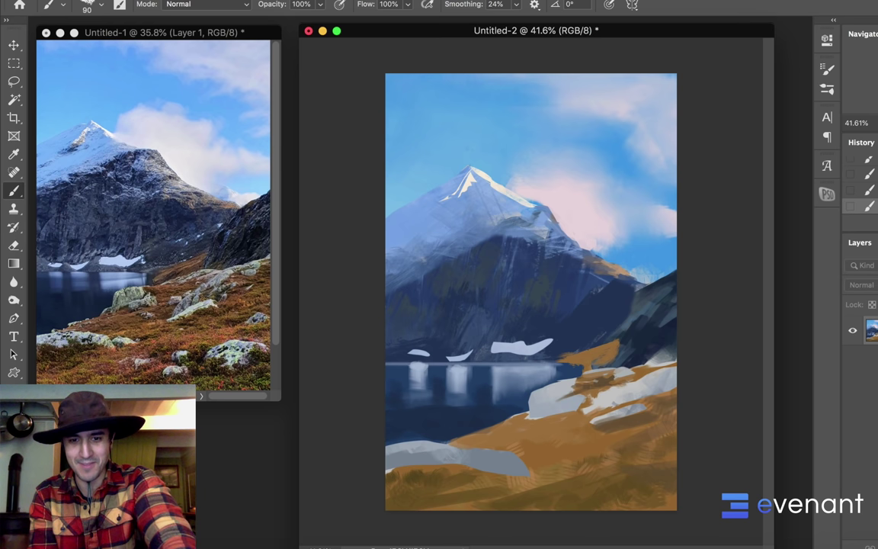
# Step: Blend the snow reflections into the dark water with vertical and horizontal strokes of the 300 px Mixer Brush
pyautogui.hotkey('shift', 'b')
pyautogui.moveTo(466, 382); pyautogui.dragTo(466, 413)
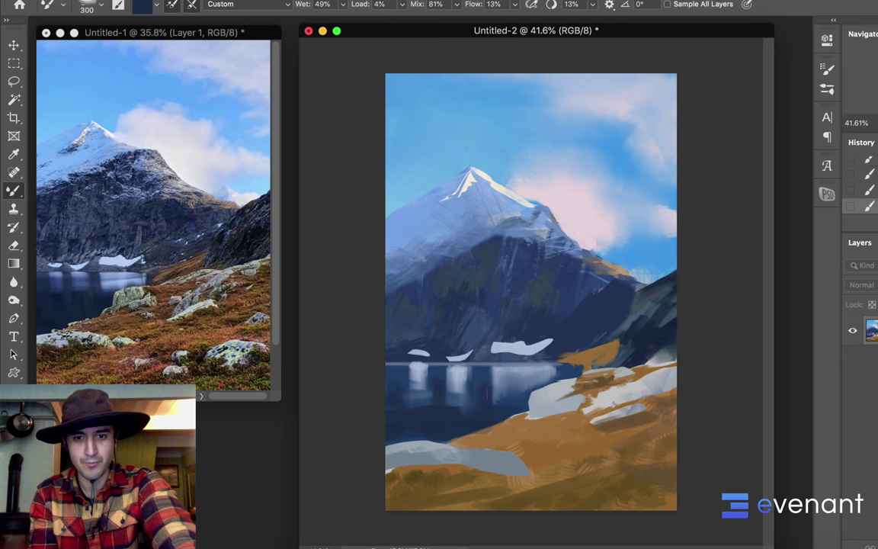
pyautogui.moveTo(496, 382); pyautogui.dragTo(496, 402)
pyautogui.moveTo(450, 385); pyautogui.dragTo(450, 410)
pyautogui.moveTo(419, 380); pyautogui.dragTo(419, 412)
pyautogui.moveTo(402, 382); pyautogui.dragTo(401, 408)
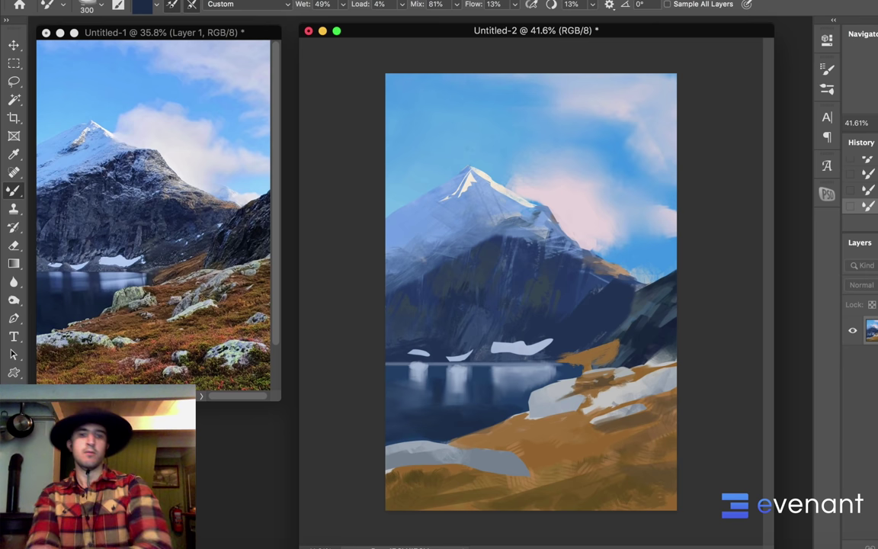
pyautogui.moveTo(396, 380); pyautogui.dragTo(558, 379)
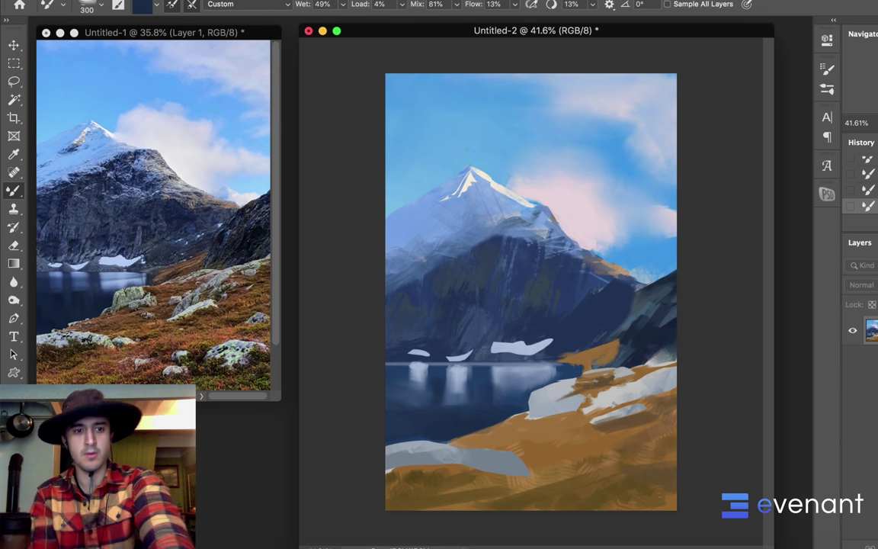
# Step: Select several small, jagged snow streaks along the mountain's lower snow line with the Lasso, adding each to the selection
pyautogui.press('w')
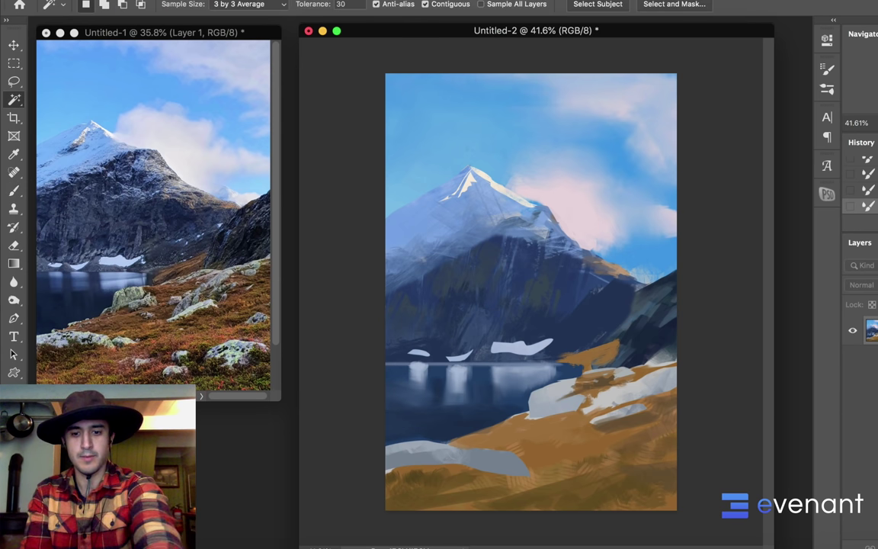
pyautogui.press('l')
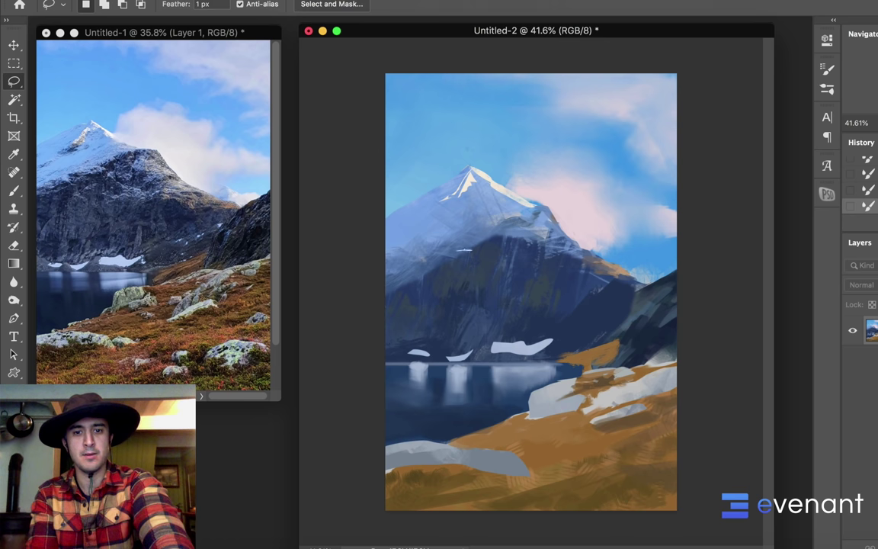
pyautogui.moveTo(472, 250); pyautogui.dragTo(459, 250)
pyautogui.moveTo(469, 244)
pyautogui.mouseDown()
pyautogui.moveTo(495, 239)
pyautogui.moveTo(423, 255)
pyautogui.moveTo(450, 252)
pyautogui.mouseUp()
pyautogui.moveTo(448, 259)
pyautogui.mouseDown()
pyautogui.moveTo(409, 276)
pyautogui.moveTo(428, 269)
pyautogui.mouseUp()
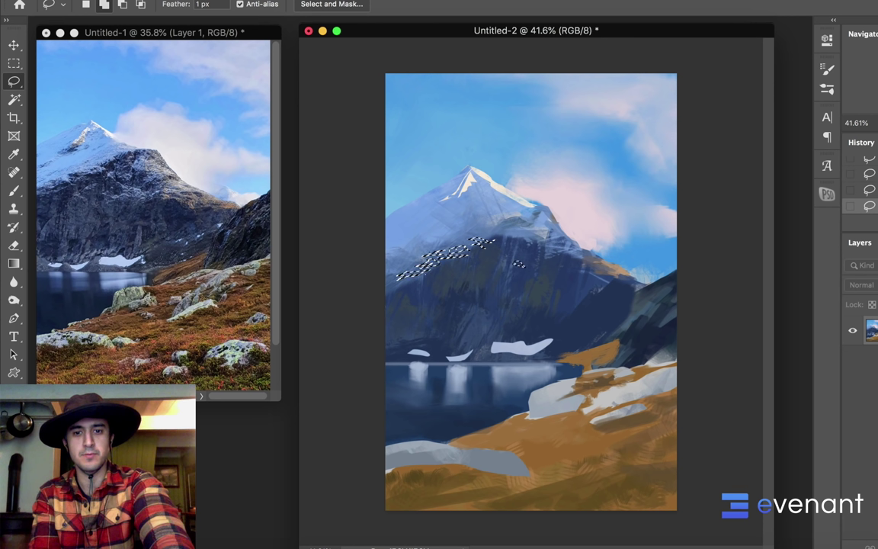
# Step: Add freehand lasso selections of jagged snow streaks across the mountain's upper slopes
pyautogui.moveTo(532, 250)
pyautogui.mouseDown()
pyautogui.moveTo(538, 260)
pyautogui.moveTo(524, 253)
pyautogui.mouseUp()
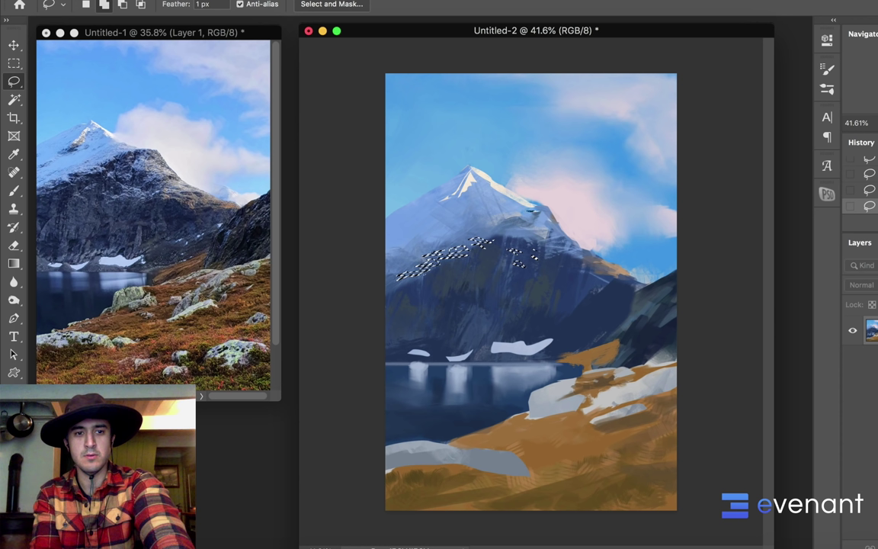
pyautogui.moveTo(531, 209); pyautogui.dragTo(474, 233)
pyautogui.moveTo(466, 242)
pyautogui.mouseDown()
pyautogui.moveTo(416, 248)
pyautogui.moveTo(450, 237)
pyautogui.moveTo(391, 231)
pyautogui.moveTo(393, 246)
pyautogui.mouseUp()
pyautogui.moveTo(394, 227)
pyautogui.mouseDown()
pyautogui.moveTo(461, 204)
pyautogui.moveTo(423, 221)
pyautogui.mouseUp()
pyautogui.moveTo(454, 221)
pyautogui.mouseDown()
pyautogui.moveTo(499, 196)
pyautogui.moveTo(485, 203)
pyautogui.mouseUp()
# Step: Paint the selected streaks with light snow colours sampled near the peak, using the regular Brush
pyautogui.press('b')
pyautogui.keyDown('alt'); pyautogui.click(474, 188); pyautogui.keyUp('alt')
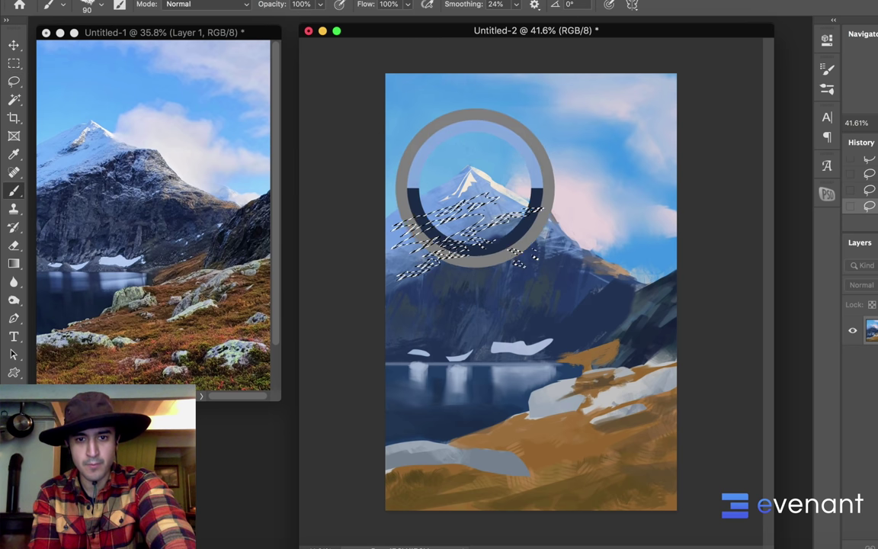
pyautogui.moveTo(489, 227); pyautogui.dragTo(507, 219)
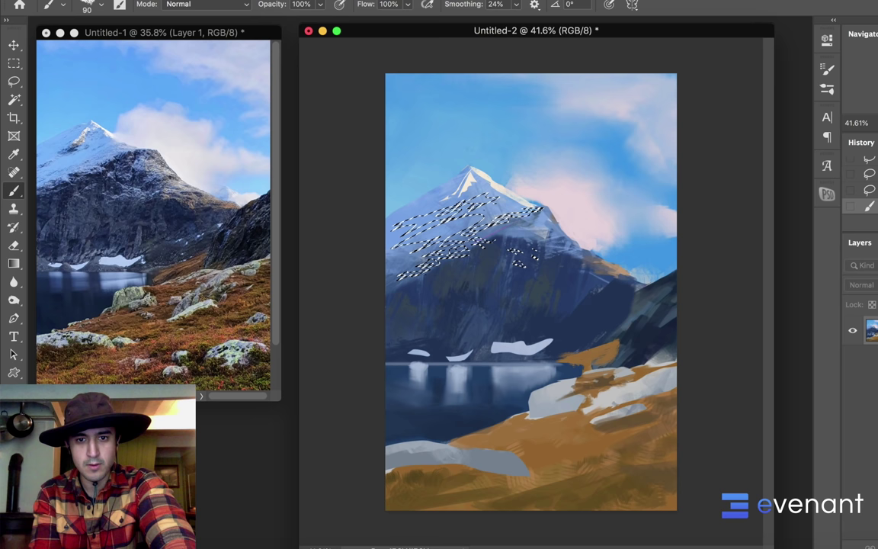
pyautogui.moveTo(454, 233)
pyautogui.mouseDown()
pyautogui.moveTo(473, 220)
pyautogui.moveTo(435, 235)
pyautogui.mouseUp()
pyautogui.keyDown('alt'); pyautogui.click(456, 179); pyautogui.keyUp('alt')
pyautogui.moveTo(422, 219); pyautogui.dragTo(410, 229)
# Step: Brush over the lower snow streaks with the brush size at 400, and clear the selection
pyautogui.press(']')
pyautogui.press(']')
pyautogui.press(']')
pyautogui.press(']')
pyautogui.press(']')
pyautogui.press(']')
pyautogui.press(']')
pyautogui.press(']')
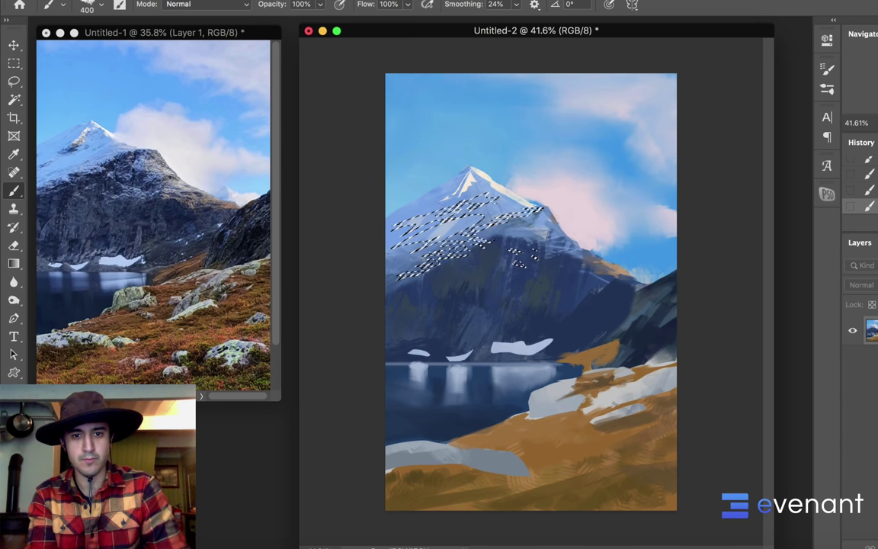
pyautogui.moveTo(526, 255); pyautogui.dragTo(418, 271)
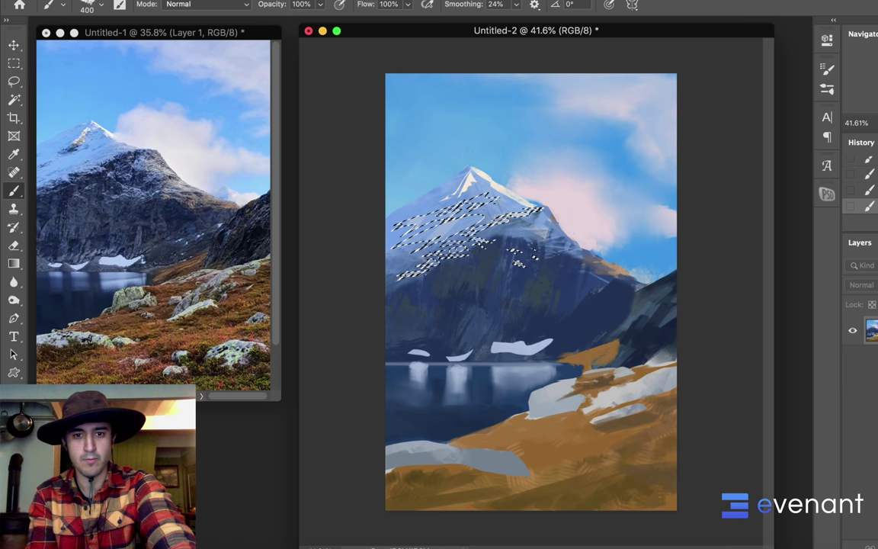
pyautogui.hotkey('ctrl', 'd')
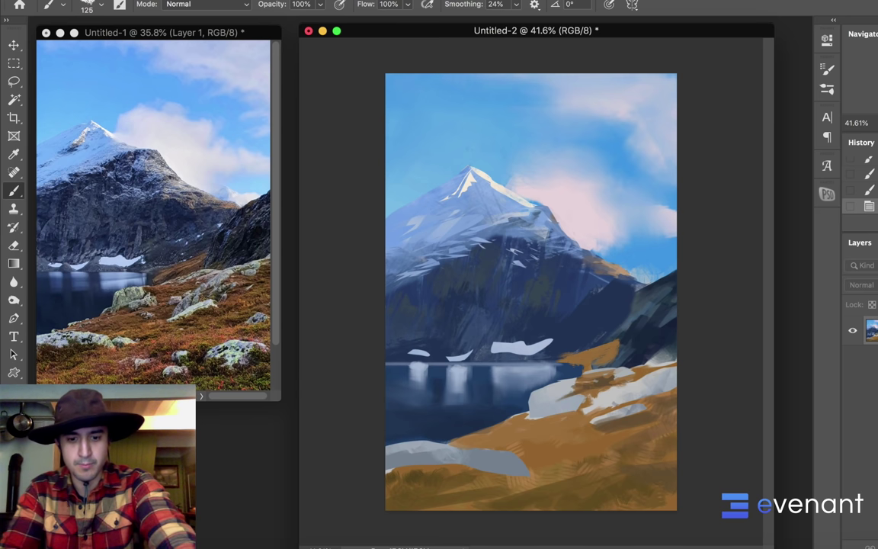
# Step: Paint a small distant snowy peak behind the mountain's right slope in sampled cloud pink, and trim its shadow side with a sampled blue
pyautogui.keyDown('alt'); pyautogui.click(595, 239); pyautogui.keyUp('alt')
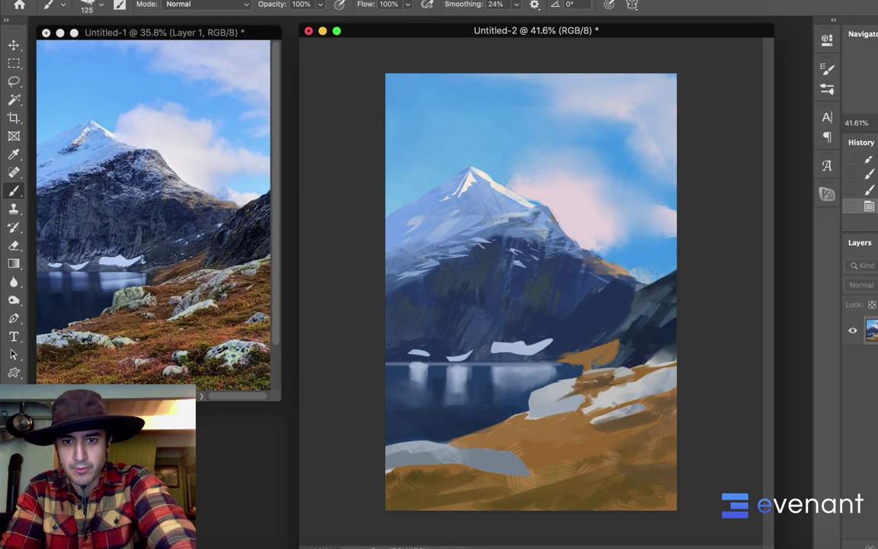
pyautogui.moveTo(593, 241); pyautogui.dragTo(639, 269)
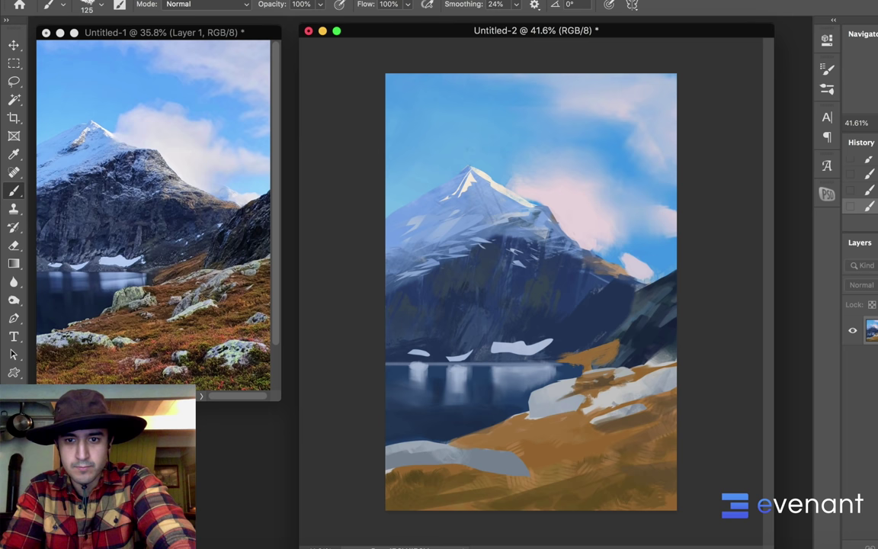
pyautogui.keyDown('alt'); pyautogui.click(619, 261); pyautogui.keyUp('alt')
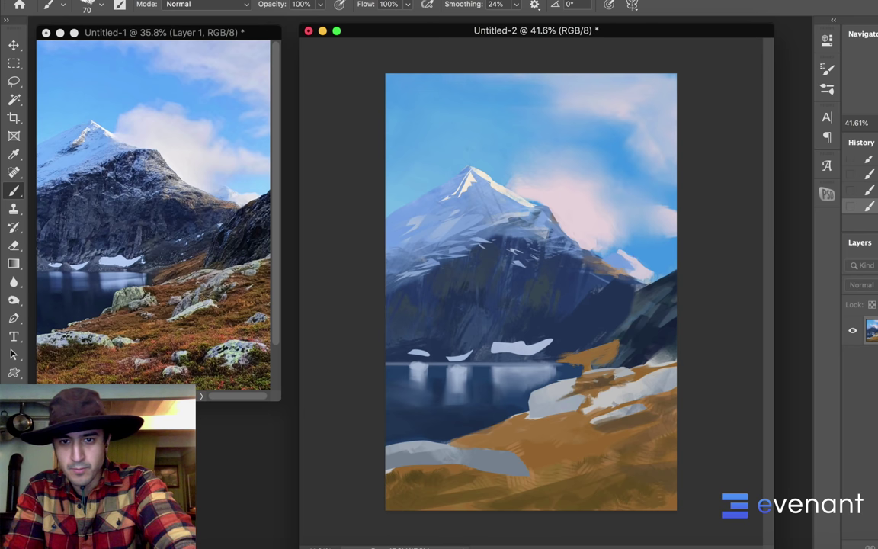
# Step: Paint pale cloud between the distant peak and the dark hill, with brush sizes from 90 to 150
pyautogui.press(']')
pyautogui.press(']')
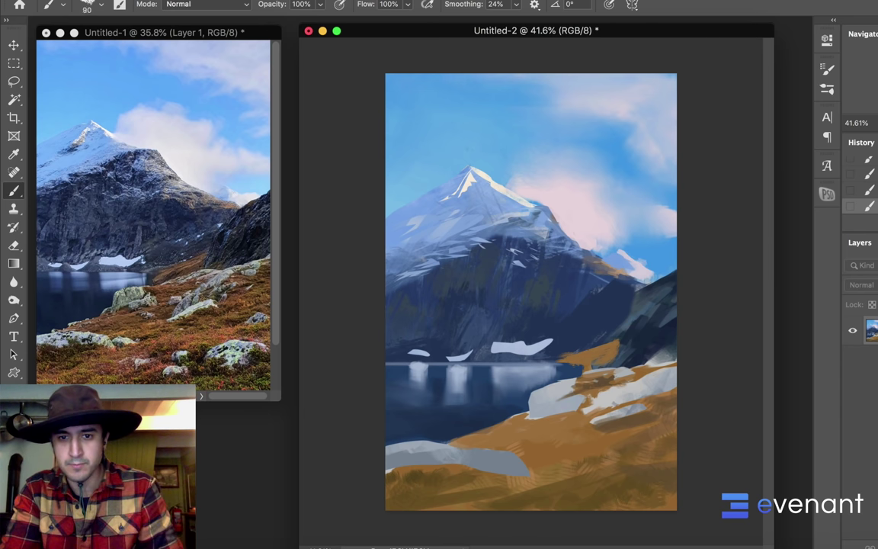
pyautogui.moveTo(586, 244)
pyautogui.mouseDown()
pyautogui.moveTo(599, 235)
pyautogui.moveTo(586, 243)
pyautogui.mouseUp()
pyautogui.moveTo(647, 270); pyautogui.dragTo(671, 263)
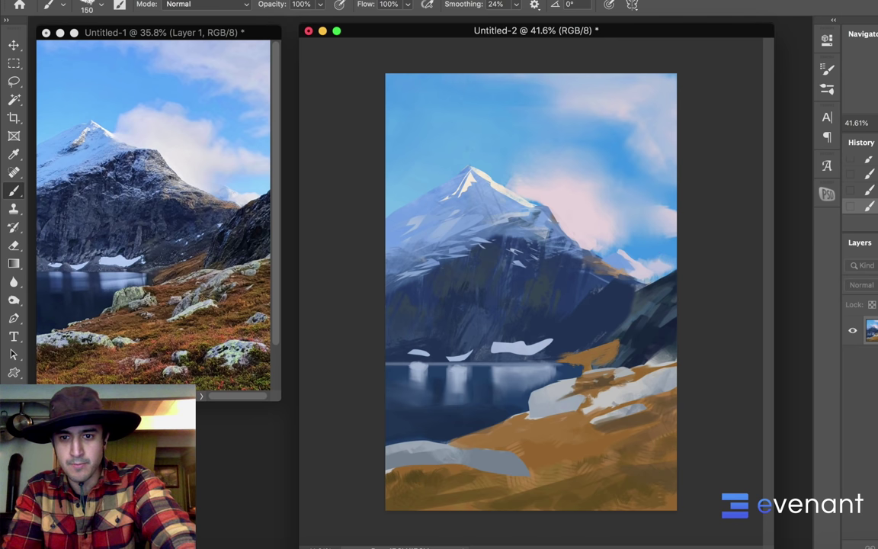
pyautogui.moveTo(571, 252); pyautogui.dragTo(597, 252)
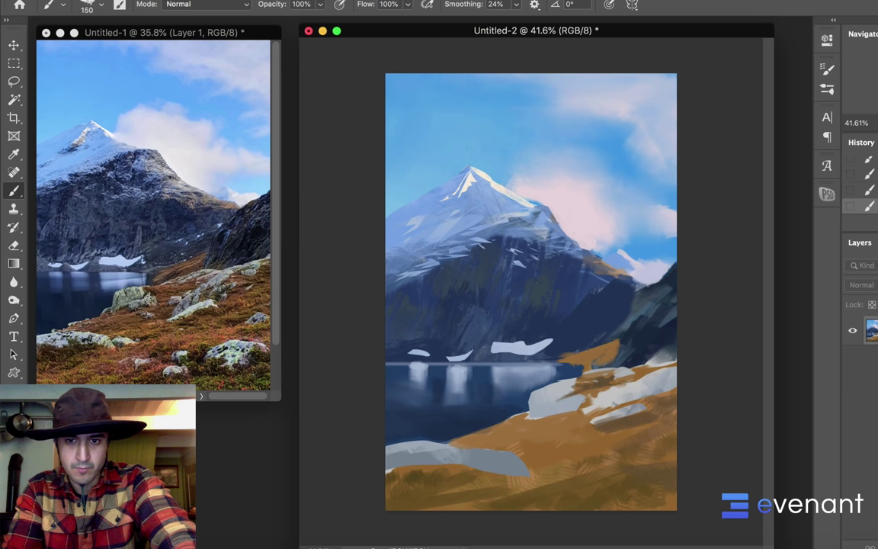
# Step: Lasso the dark hill on the right, blend it with the Mixer Brush, add dark brush strokes, and deselect it
pyautogui.press('l')
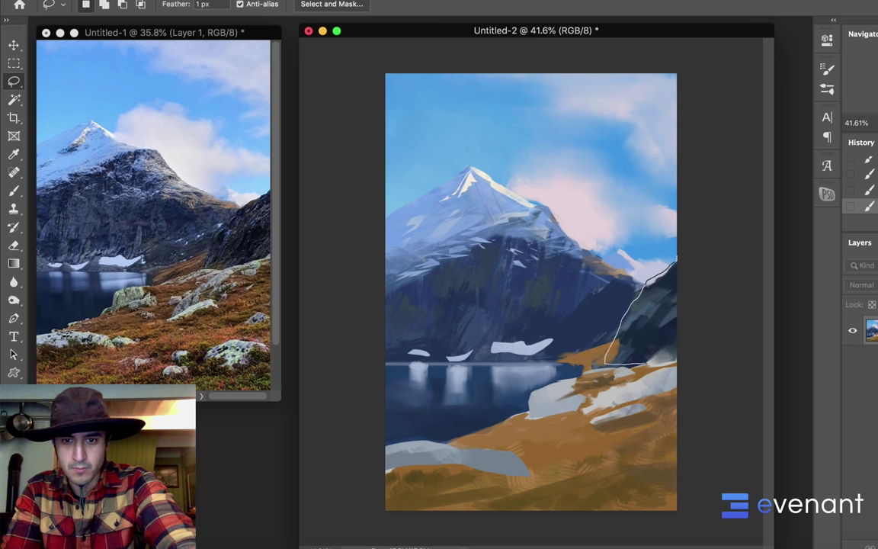
pyautogui.moveTo(647, 365)
pyautogui.mouseDown()
pyautogui.moveTo(679, 360)
pyautogui.moveTo(639, 348)
pyautogui.mouseUp()
pyautogui.hotkey('shift', 'b')
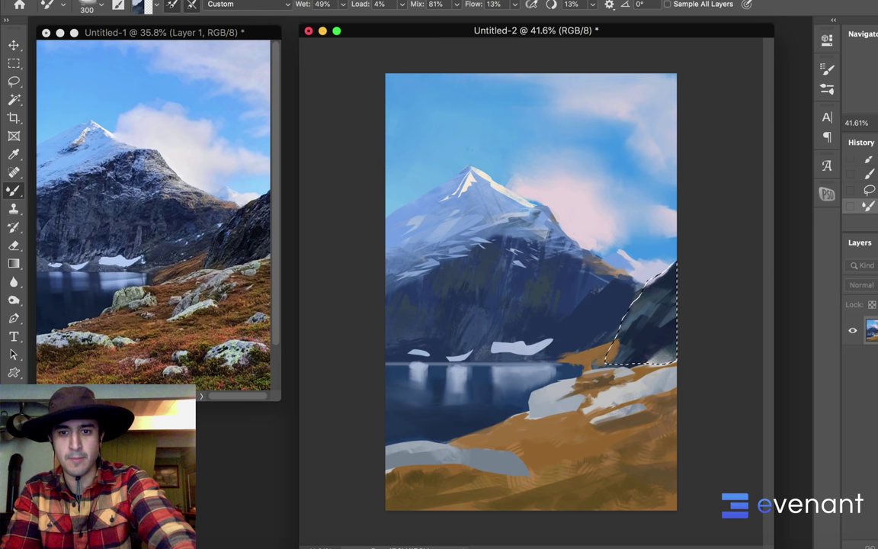
pyautogui.moveTo(657, 283)
pyautogui.mouseDown()
pyautogui.moveTo(642, 307)
pyautogui.moveTo(642, 297)
pyautogui.moveTo(640, 325)
pyautogui.mouseUp()
pyautogui.hotkey('shift', 'b')
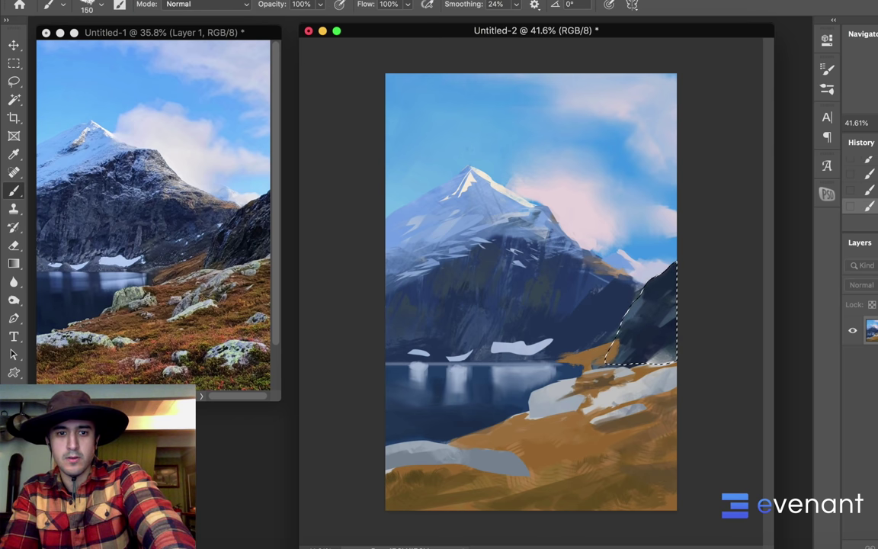
pyautogui.moveTo(660, 283); pyautogui.dragTo(639, 316)
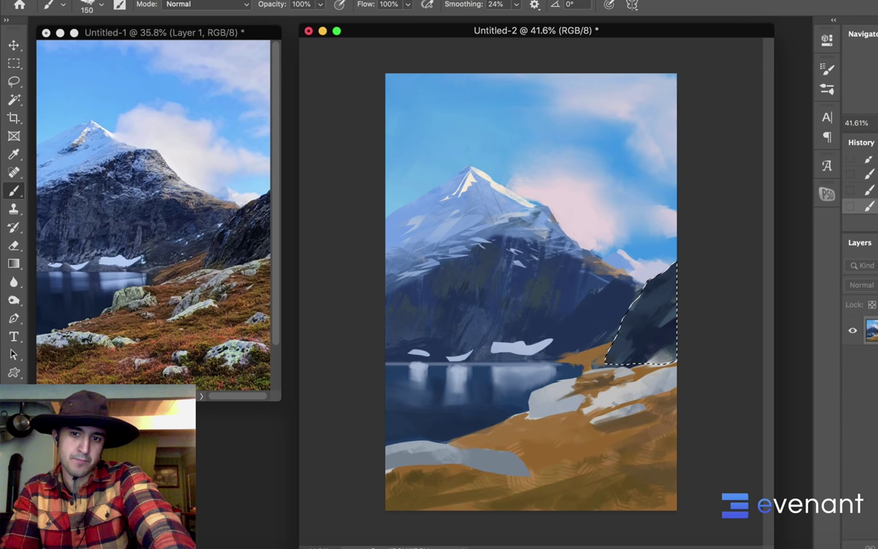
pyautogui.press('super+d')
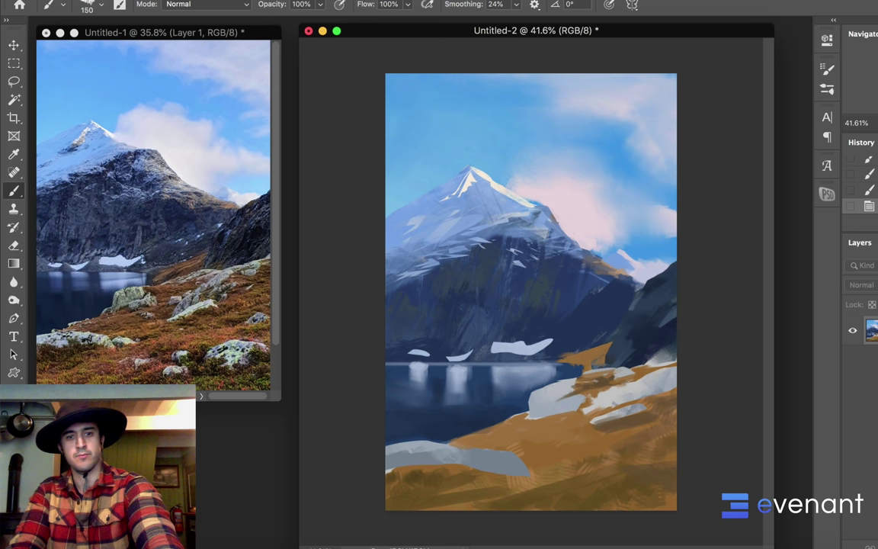
# Step: Restore the dark hill selection and invert it to cover the rest of the painting
pyautogui.press('super+shift+d')
pyautogui.press('l')
pyautogui.rightClick(631, 292)
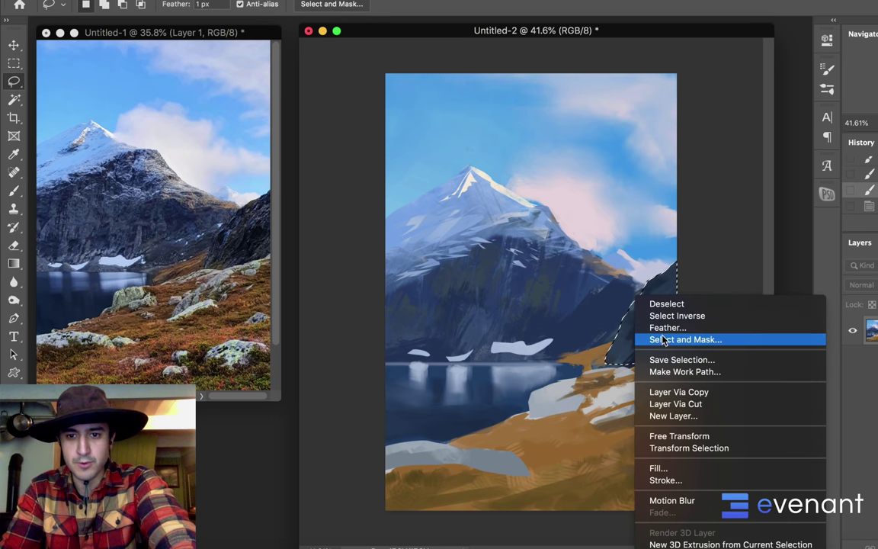
pyautogui.click(668, 313)
# Step: Paint sampled mountain blue along the outside of the dark hill's edge, enlarging the brush to 500, and clear the selection
pyautogui.keyDown('alt'); pyautogui.click(595, 289); pyautogui.keyUp('alt')
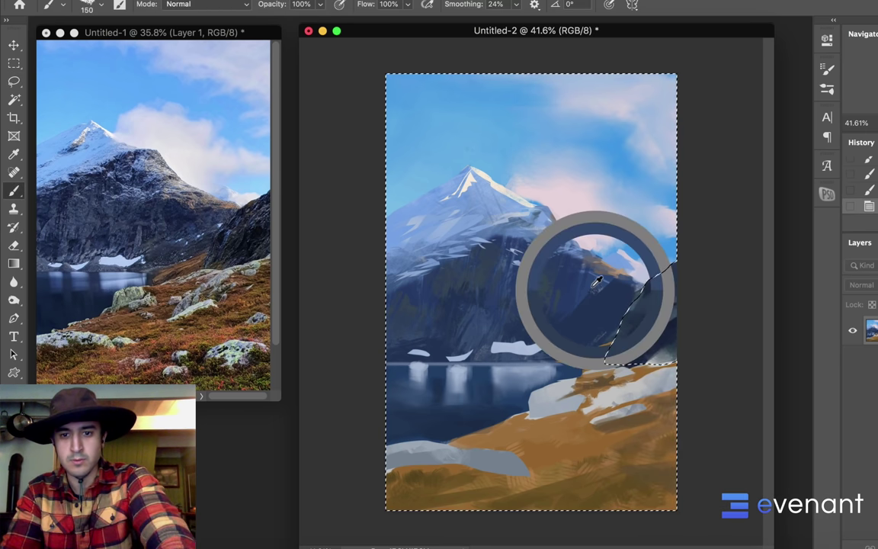
pyautogui.moveTo(621, 306); pyautogui.dragTo(614, 288)
pyautogui.moveTo(631, 288); pyautogui.dragTo(616, 329)
pyautogui.moveTo(618, 311); pyautogui.dragTo(608, 323)
pyautogui.press(']')
pyautogui.press(']')
pyautogui.press(']')
pyautogui.press(']')
pyautogui.press(']')
pyautogui.press(']')
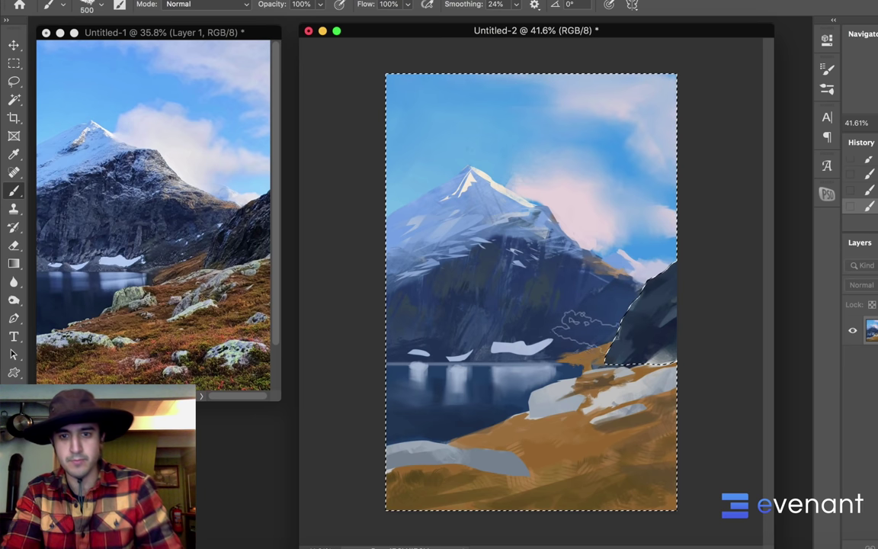
pyautogui.hotkey('ctrl', 'd')
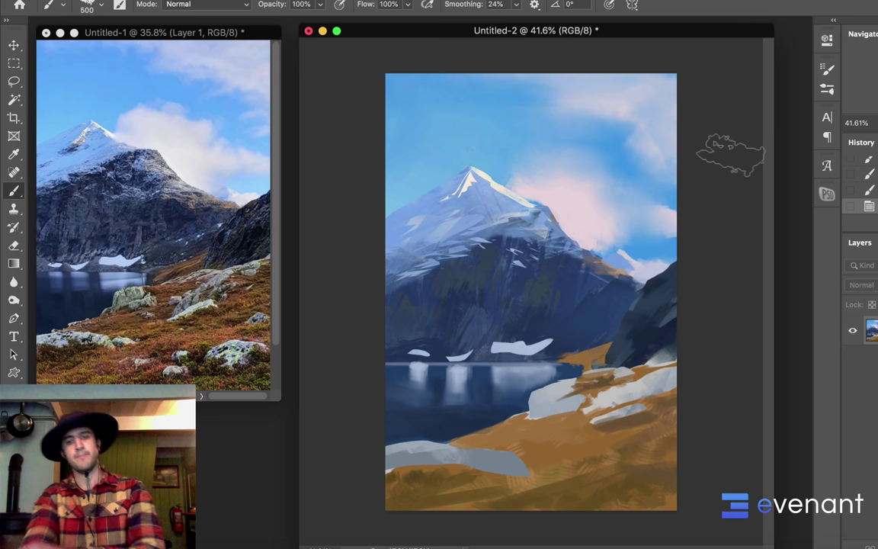
# Step: Bring back the selection, invert it to the dark hill, shade the hill with sampled mountain blue, and deselect
pyautogui.hotkey('ctrl', 'z')
pyautogui.press('l')
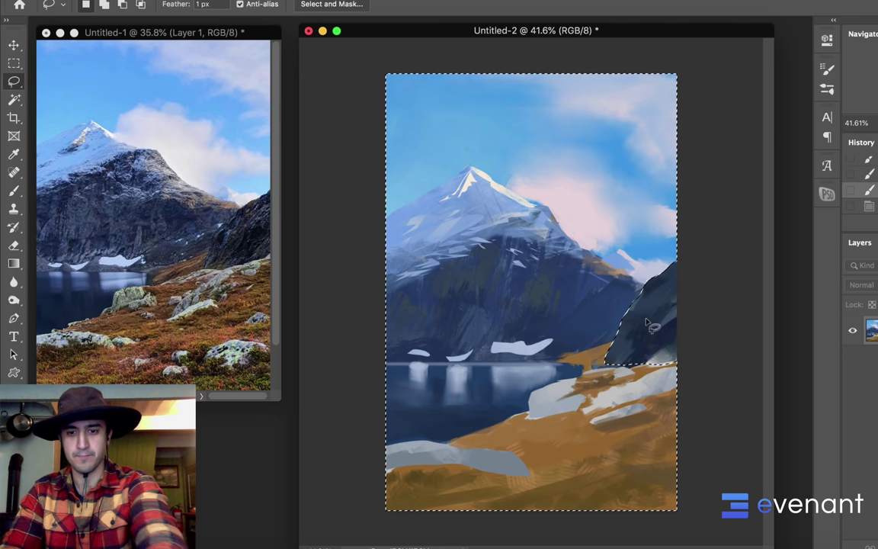
pyautogui.rightClick(629, 300)
pyautogui.click(662, 318)
pyautogui.press('b')
pyautogui.keyDown('alt'); pyautogui.click(598, 304); pyautogui.keyUp('alt')
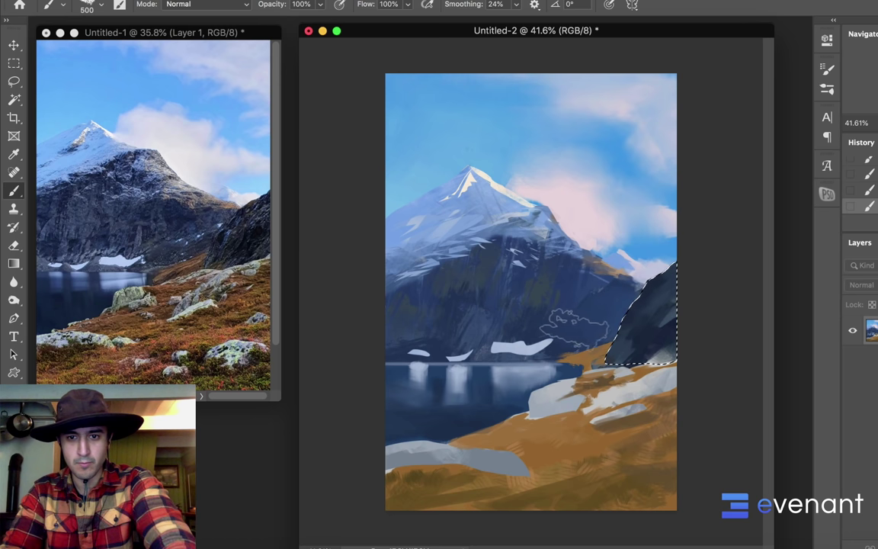
pyautogui.hotkey('ctrl', 'd')
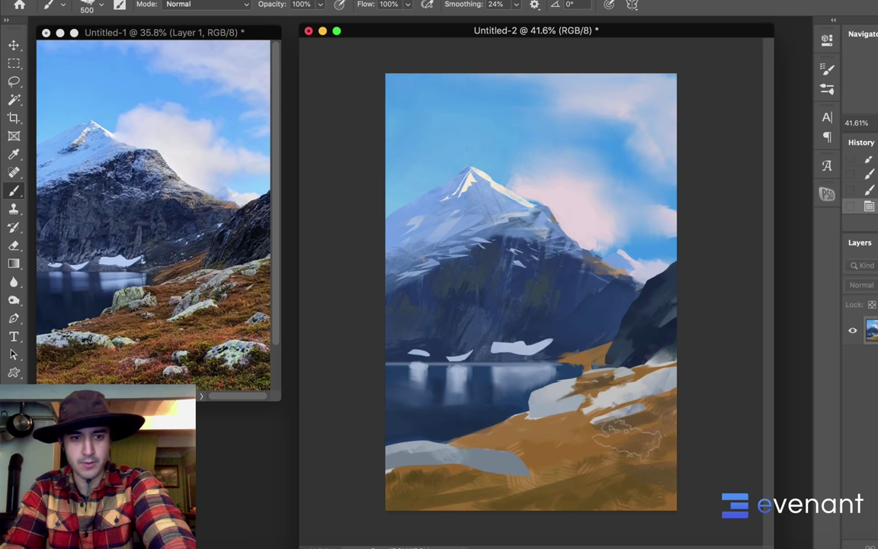
# Step: Reduce the brush size to 100 and paint several light grey rocks on the orange foreground slope
pyautogui.press('[')
pyautogui.press('[')
pyautogui.press('[')
pyautogui.press('[')
pyautogui.press('[')
pyautogui.press('[')
pyautogui.press('[')
pyautogui.press('[')
pyautogui.moveTo(580, 482)
pyautogui.mouseDown()
pyautogui.moveTo(665, 467)
pyautogui.moveTo(620, 461)
pyautogui.moveTo(614, 472)
pyautogui.mouseUp()
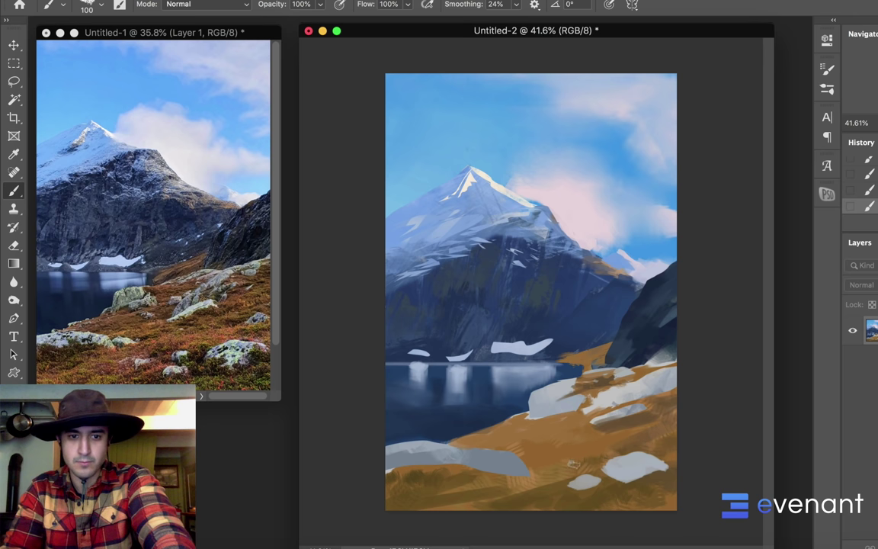
pyautogui.moveTo(574, 463); pyautogui.dragTo(590, 462)
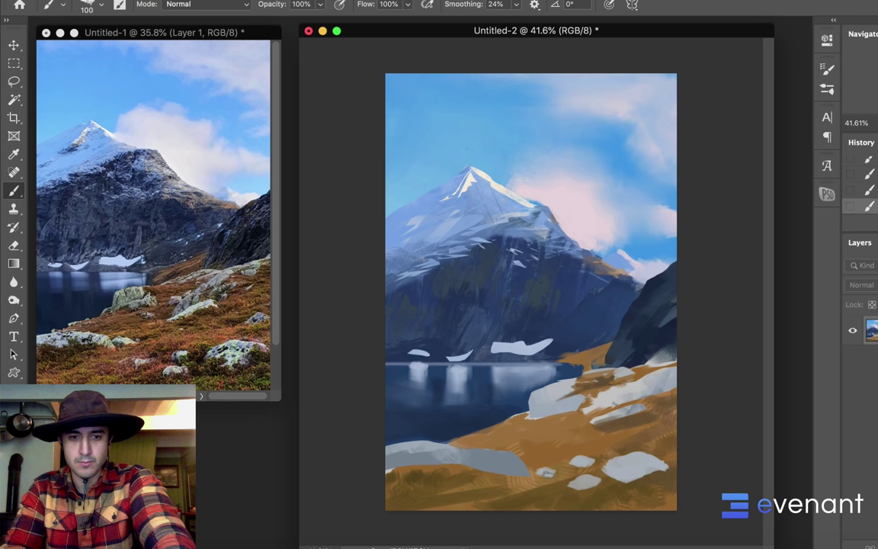
# Step: Sample the orange ground and paint over the tip of the large grey rock beside the lake to reshape it
pyautogui.keyDown('alt'); pyautogui.click(486, 473); pyautogui.keyUp('alt')
pyautogui.moveTo(484, 470); pyautogui.dragTo(523, 472)
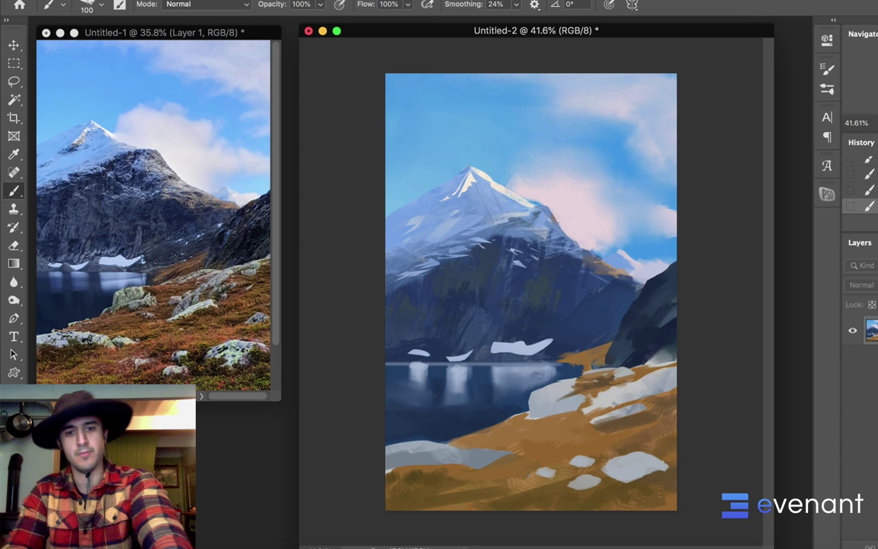
pyautogui.press('w')
pyautogui.click(548, 442)
pyautogui.press('b')
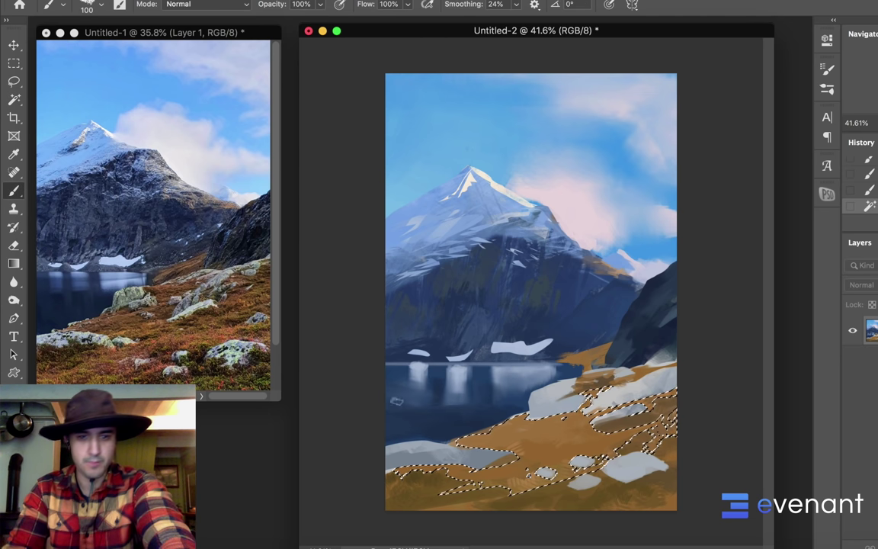
pyautogui.hotkey('ctrl', 'd')
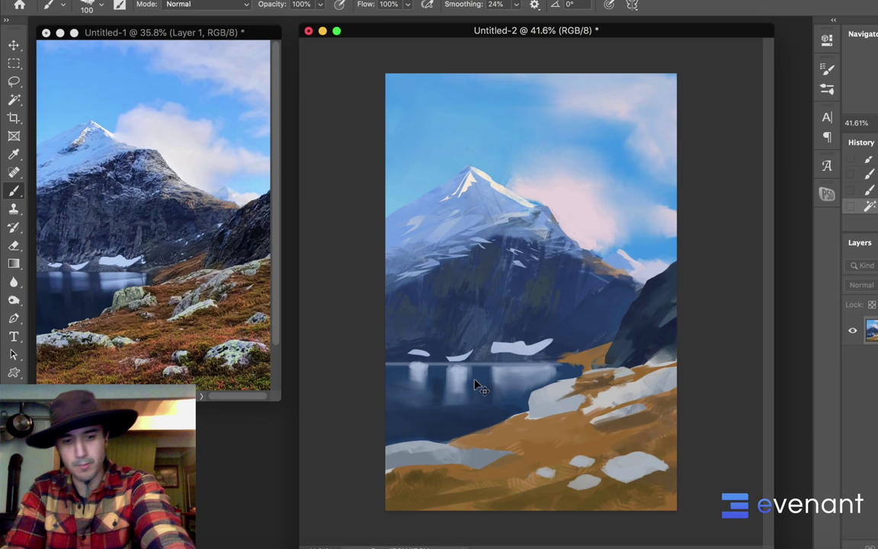
# Step: Try Magic Wand selections on the snow, clouds, sky, mountain and foreground, and clear them
pyautogui.press('w')
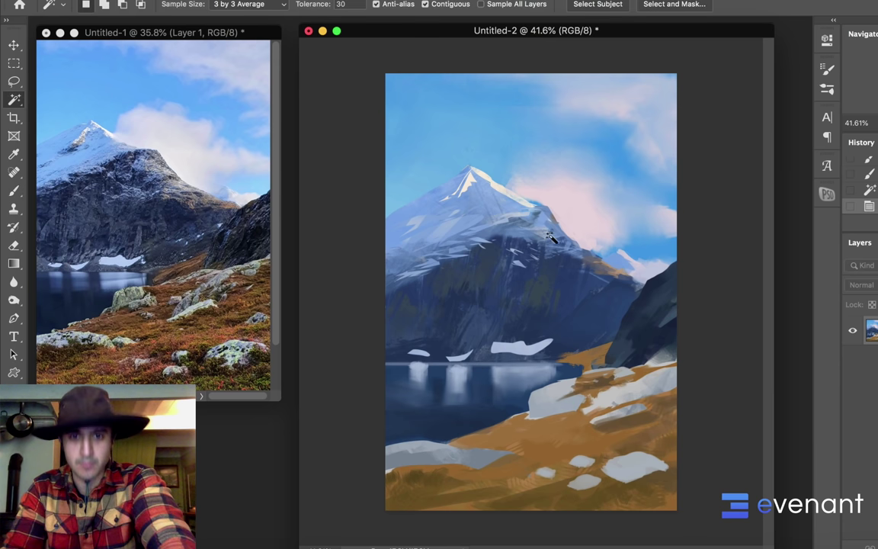
pyautogui.click(478, 230)
pyautogui.click(487, 229)
pyautogui.click(494, 207)
pyautogui.click(550, 149)
pyautogui.click(573, 200)
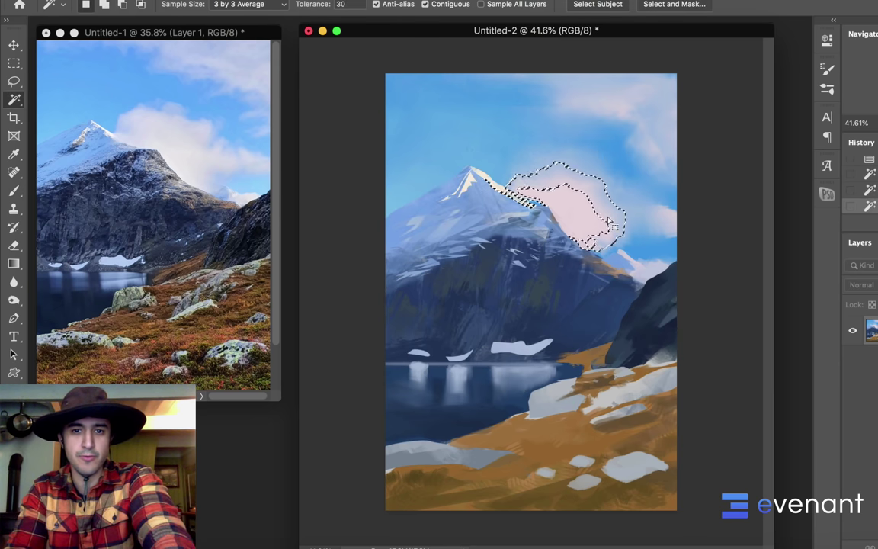
pyautogui.click(614, 164)
pyautogui.click(566, 303)
pyautogui.click(615, 415)
pyautogui.hotkey('ctrl', 'd')
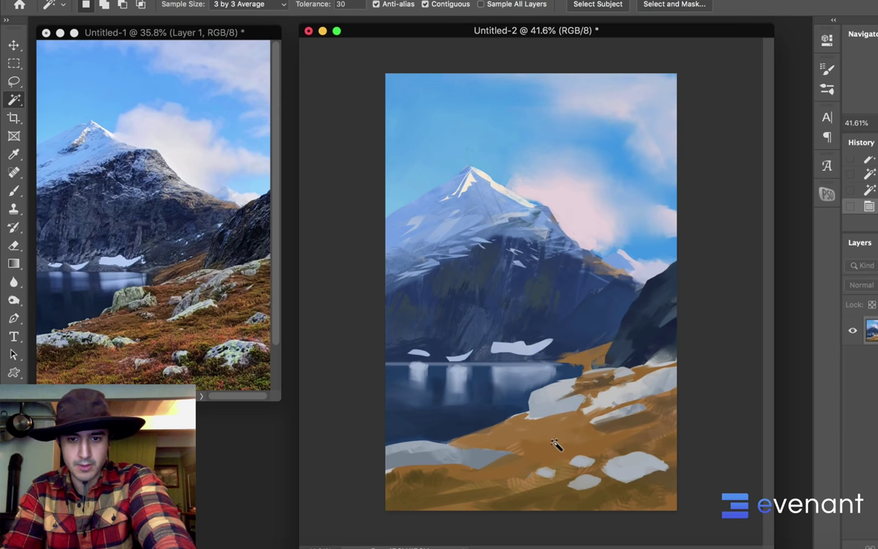
# Step: Select the orange foreground ground with the Magic Wand and set a redder, more saturated orange as the foreground colour
pyautogui.click(587, 441)
pyautogui.press('b')
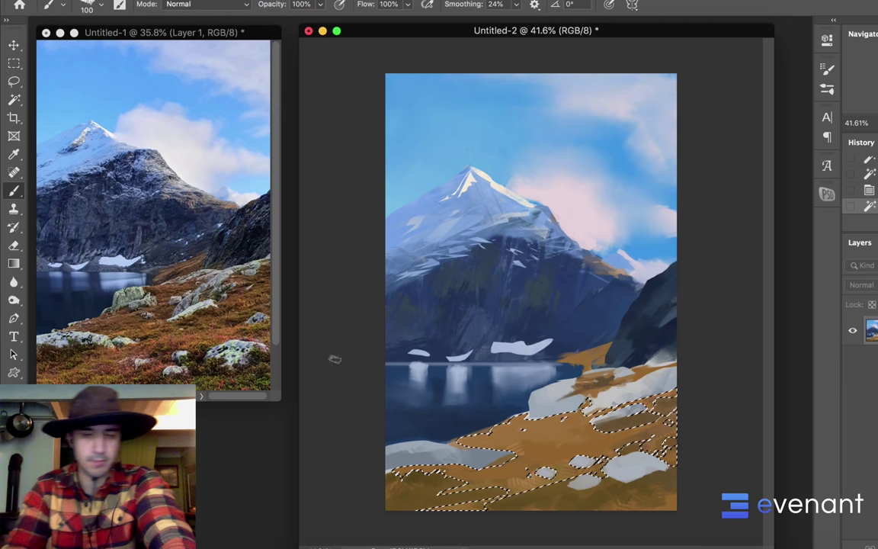
pyautogui.click(10, 458)
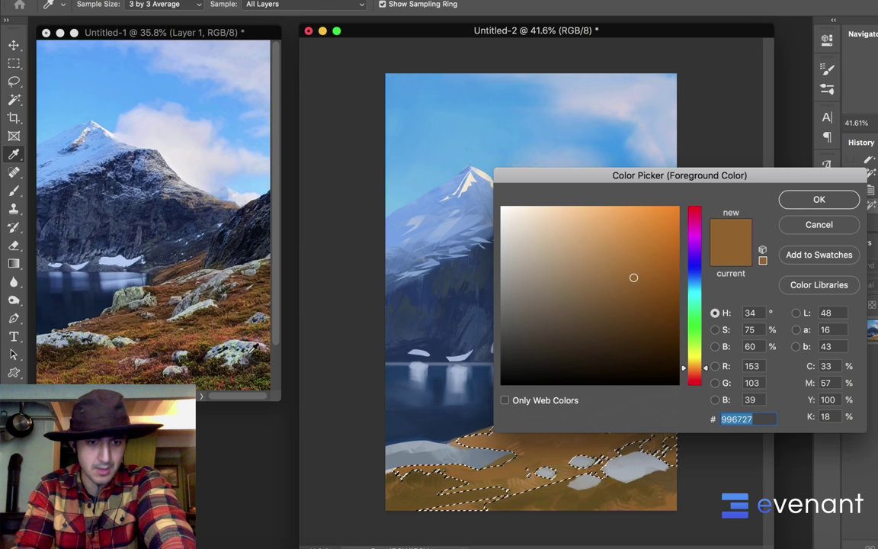
pyautogui.click(694, 373)
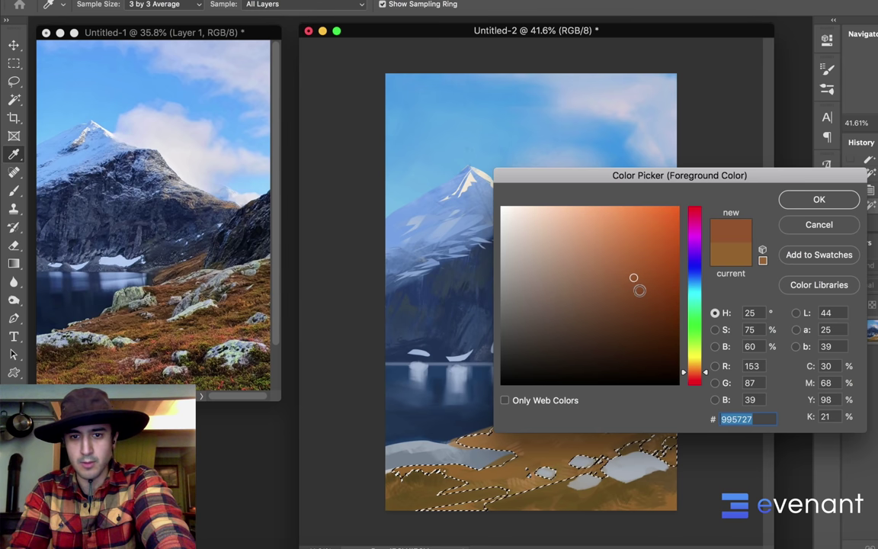
pyautogui.moveTo(637, 281); pyautogui.dragTo(656, 278)
pyautogui.press('Return')
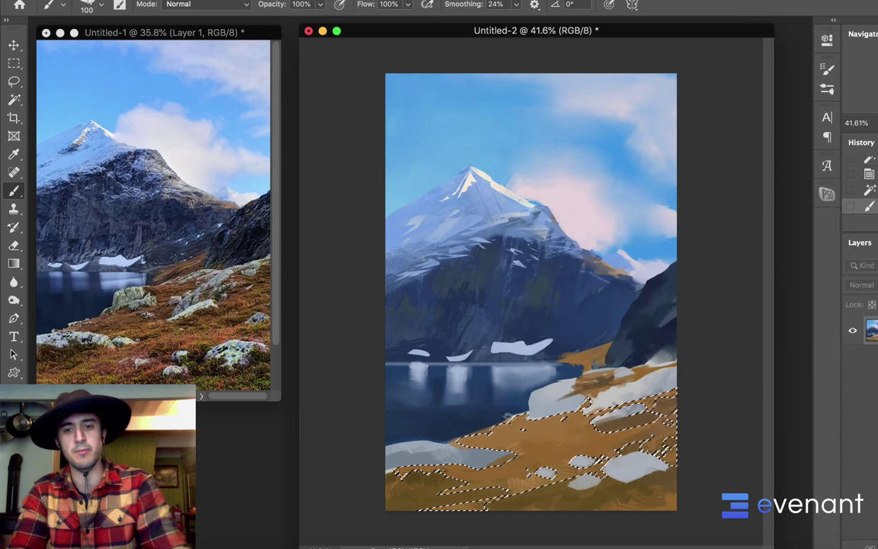
# Step: Choose the 500 px streaky texture brush, enlarge it up to 1200 px and glaze the selected ground with reddish orange
pyautogui.rightClick(567, 370)
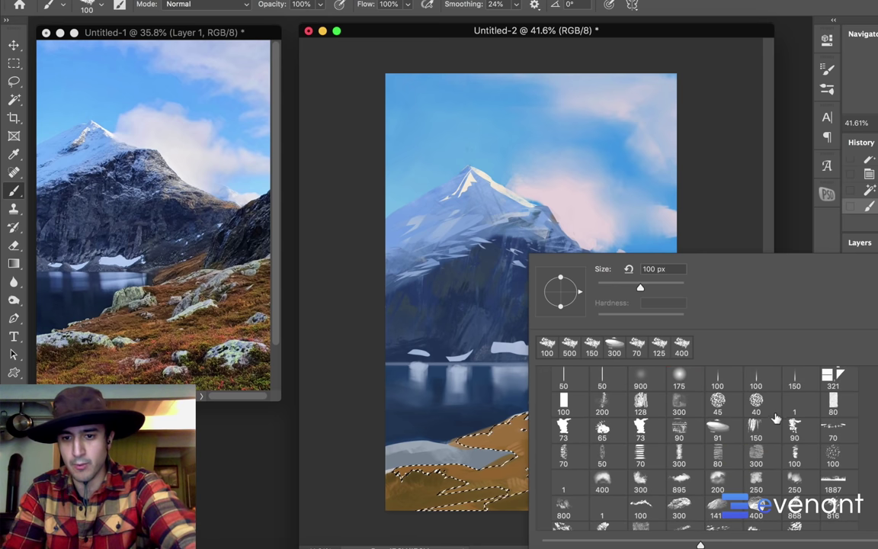
pyautogui.scroll(-2, 694, 488)
pyautogui.click(718, 491)
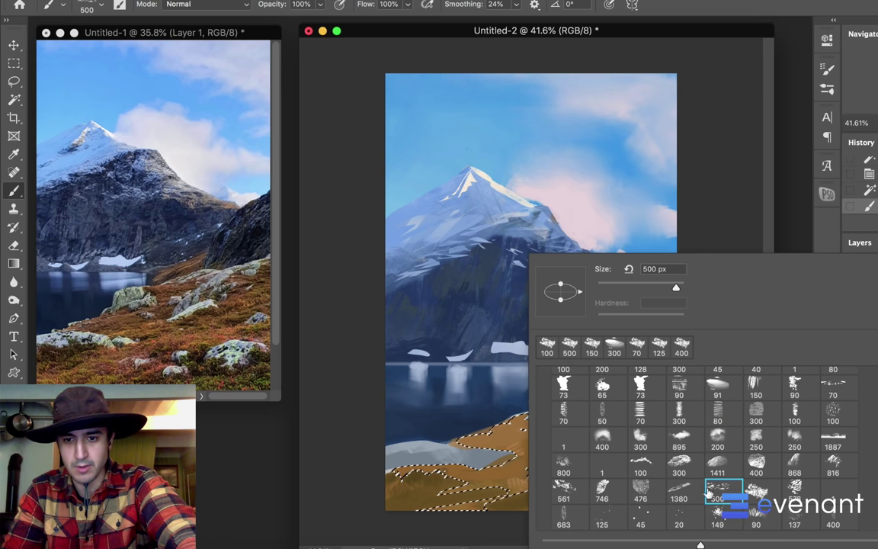
pyautogui.moveTo(495, 449)
pyautogui.mouseDown()
pyautogui.moveTo(549, 426)
pyautogui.moveTo(580, 393)
pyautogui.mouseUp()
pyautogui.moveTo(537, 415); pyautogui.dragTo(587, 389)
pyautogui.press(']')
pyautogui.press(']')
pyautogui.press(']')
pyautogui.press(']')
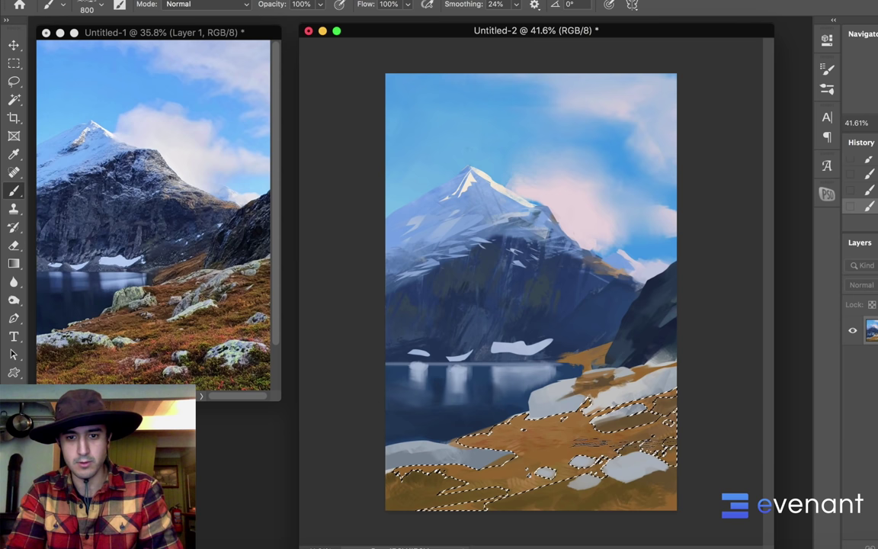
pyautogui.moveTo(526, 426); pyautogui.dragTo(584, 408)
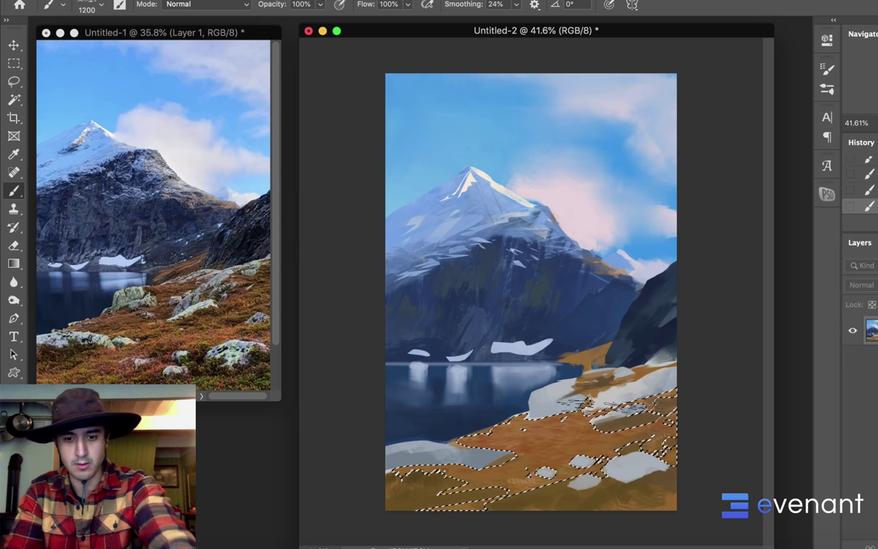
# Step: Switch to a 476 px speckled texture brush and sample the orange of the foreground slope
pyautogui.hotkey('shift', 'b')
pyautogui.hotkey('shift', 'b')
pyautogui.rightClick(571, 396)
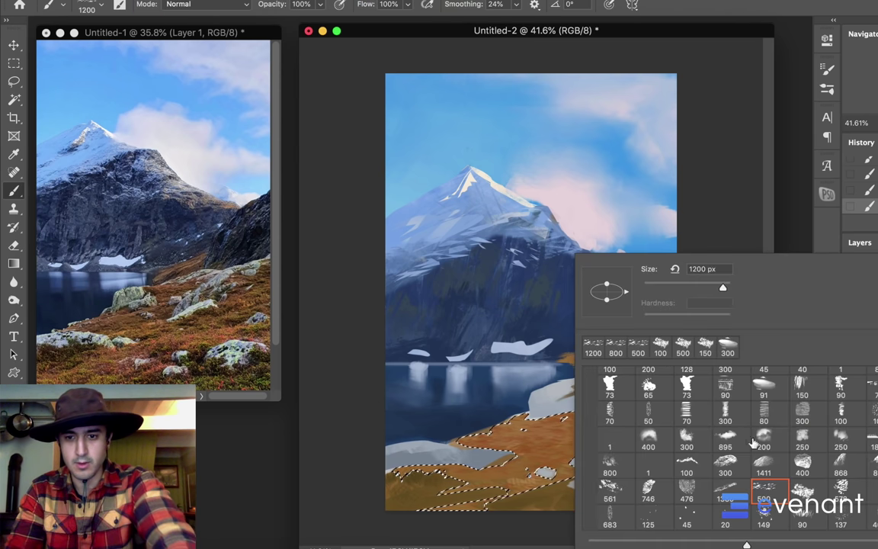
pyautogui.doubleClick(686, 492)
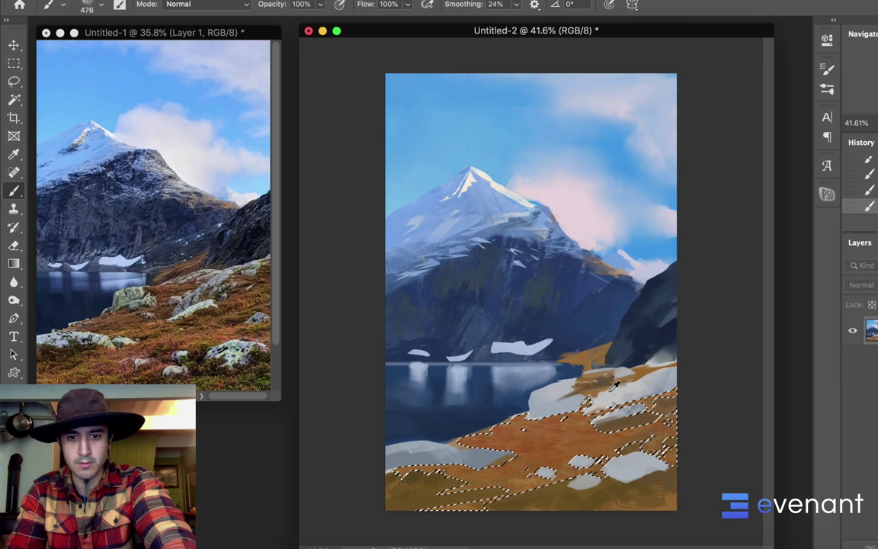
pyautogui.keyDown('alt'); pyautogui.click(588, 358); pyautogui.keyUp('alt')
pyautogui.keyDown('alt'); pyautogui.click(556, 422); pyautogui.keyUp('alt')
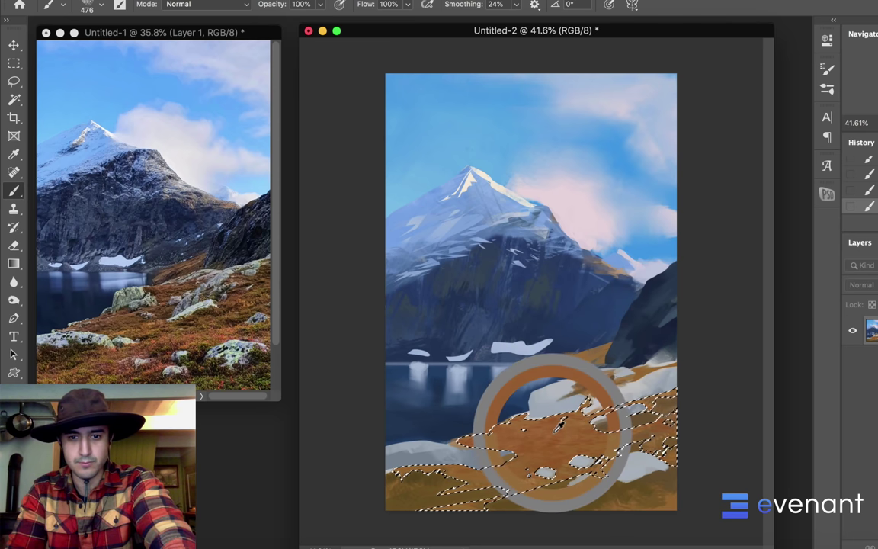
pyautogui.rightClick(556, 421)
pyautogui.doubleClick(790, 487)
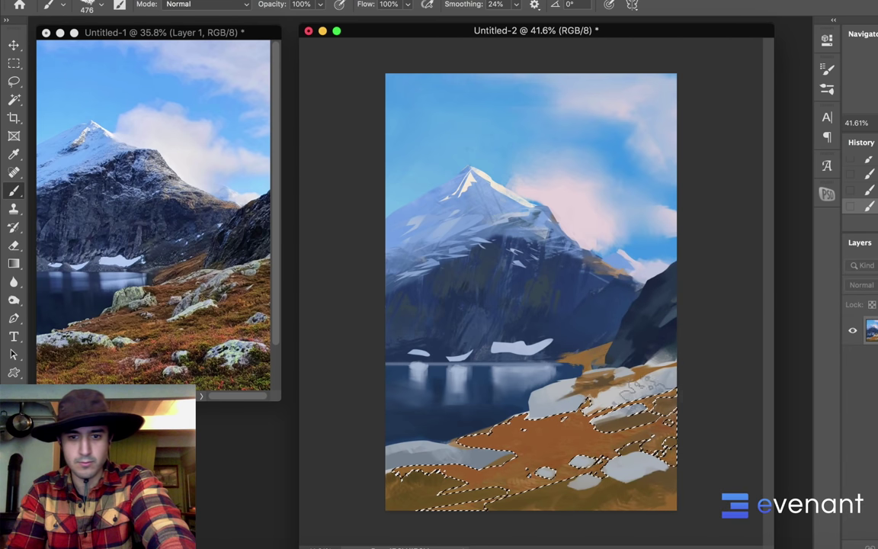
# Step: Set the foreground colour to dark red-brown #6b2d0e and speckle it across the selected orange slope
pyautogui.click(10, 458)
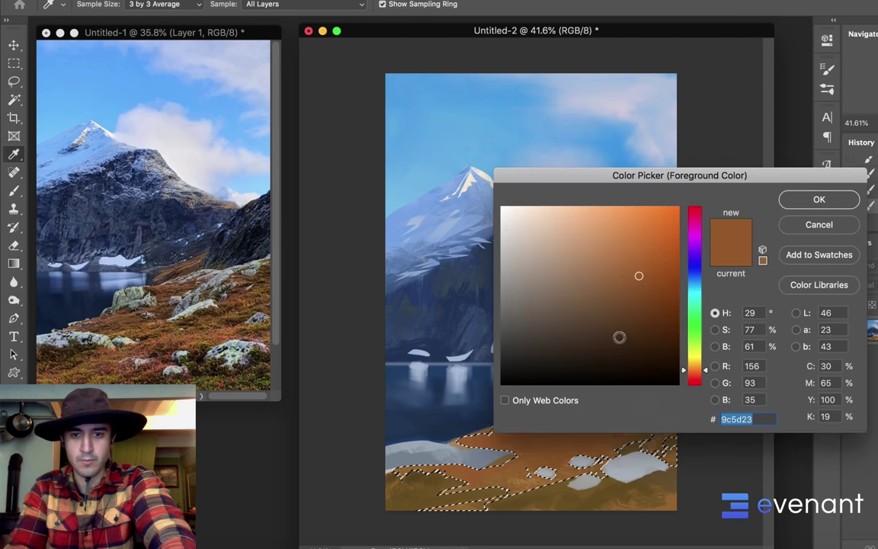
pyautogui.moveTo(619, 337)
pyautogui.mouseDown()
pyautogui.moveTo(642, 306)
pyautogui.moveTo(655, 310)
pyautogui.mouseUp()
pyautogui.moveTo(695, 375); pyautogui.dragTo(695, 379)
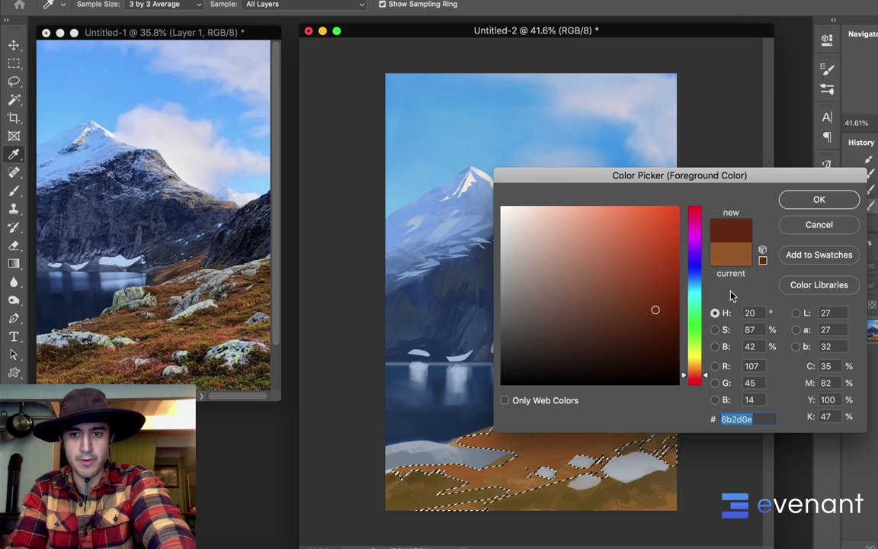
pyautogui.press('Return')
pyautogui.press('b')
pyautogui.moveTo(592, 431); pyautogui.dragTo(499, 479)
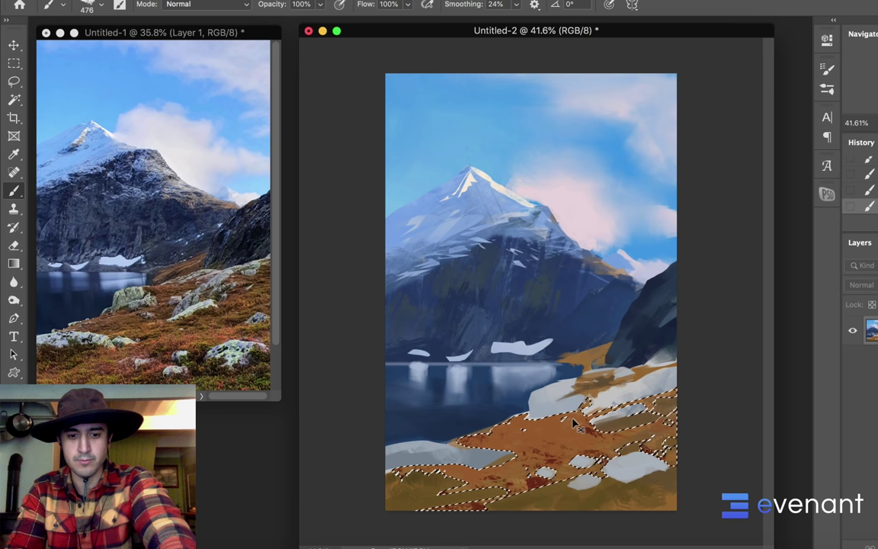
# Step: Select the olive-brown lower ground with the Magic Wand and texture it with dark red and sampled orange
pyautogui.press('w')
pyautogui.click(563, 500)
pyautogui.press('b')
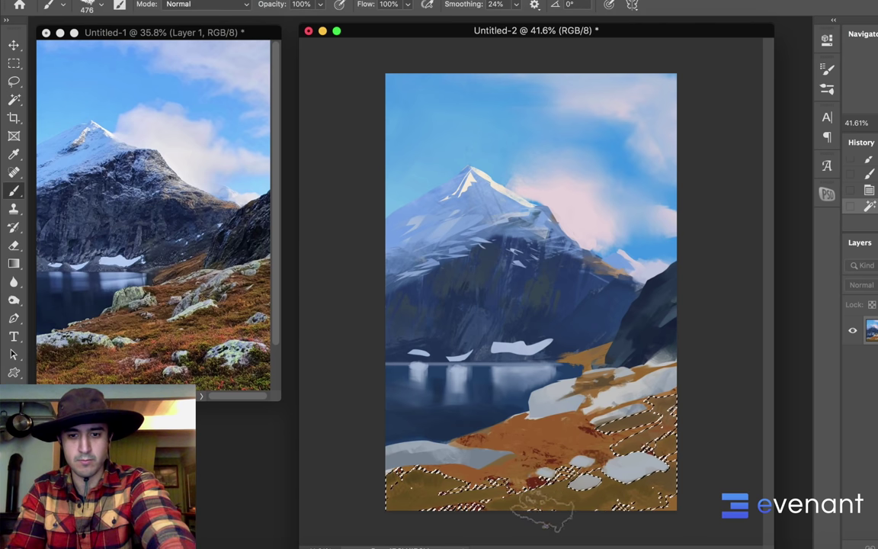
pyautogui.moveTo(541, 511); pyautogui.dragTo(639, 495)
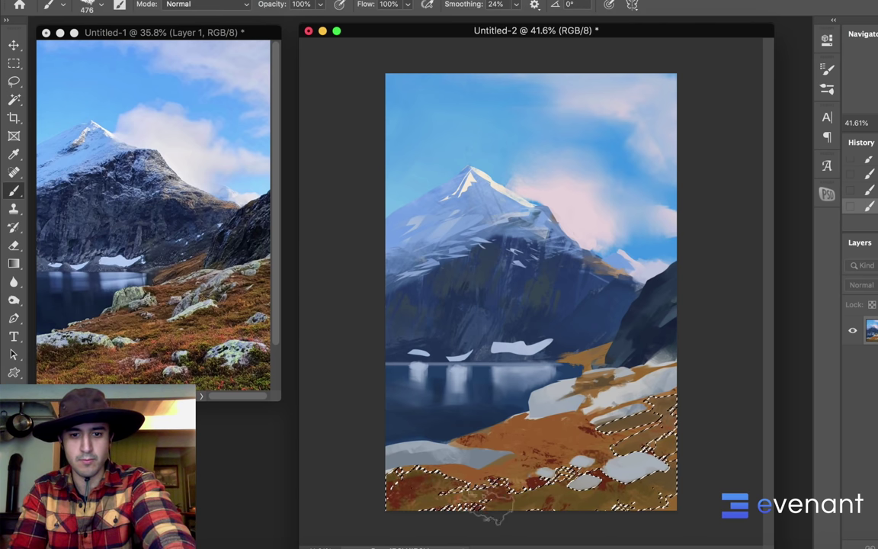
pyautogui.keyDown('alt'); pyautogui.click(569, 442); pyautogui.keyUp('alt')
pyautogui.moveTo(626, 441); pyautogui.dragTo(690, 447)
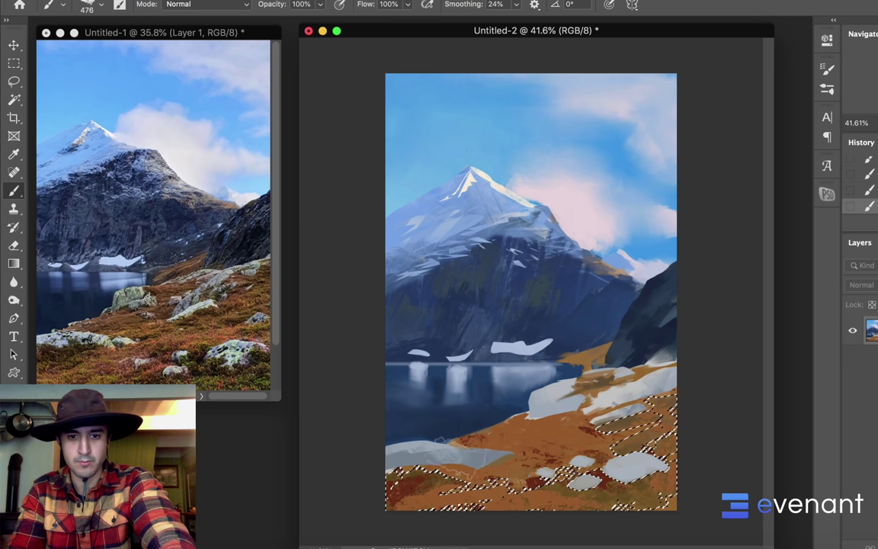
# Step: Add the orange slope to the selection, texture the ground, then deselect and blend it with the Mixer Brush
pyautogui.press('w')
pyautogui.keyDown('shift'); pyautogui.click(545, 438); pyautogui.keyUp('shift')
pyautogui.press('b')
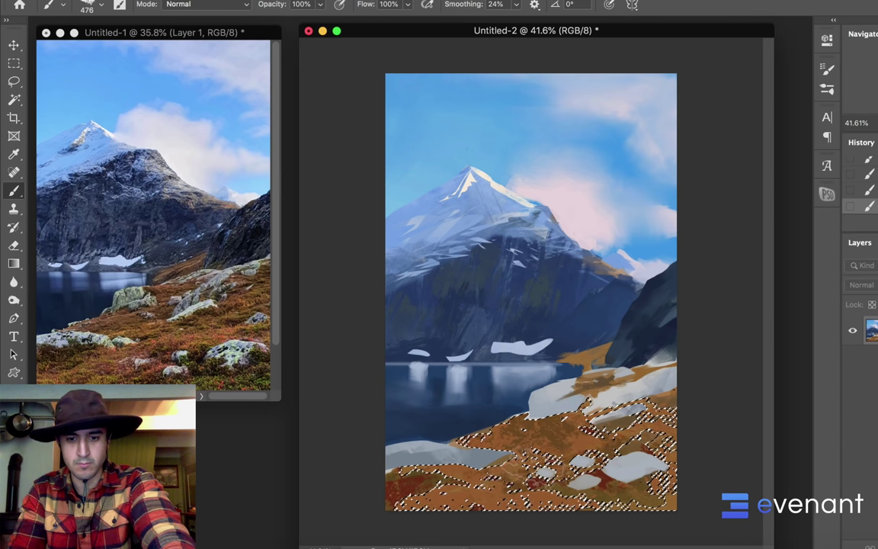
pyautogui.hotkey('shift', 'b')
pyautogui.press('super+d')
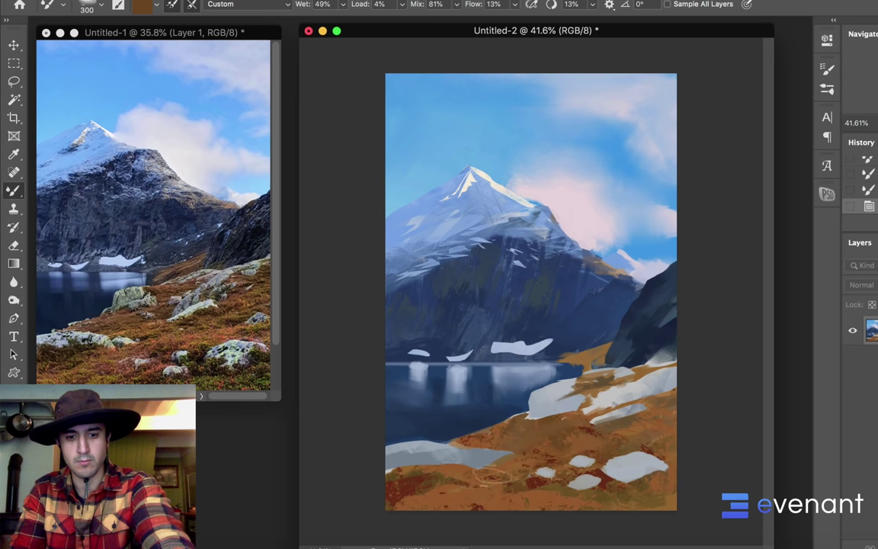
pyautogui.hotkey('shift', 'b')
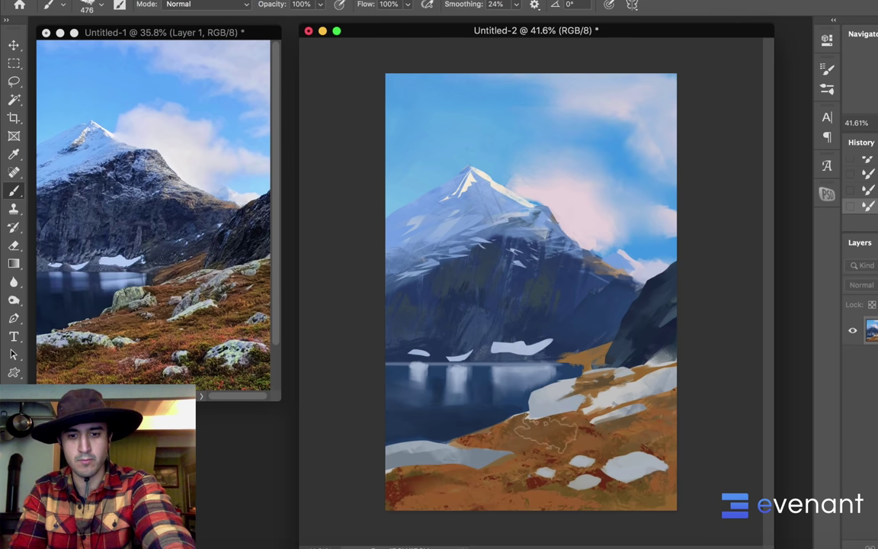
# Step: Choose the 90 px texture brush, sample the dark red ground, enlarge the brush to 250 and add strokes across the foreground
pyautogui.rightClick(566, 402)
pyautogui.scroll(2, 688, 417)
pyautogui.click(699, 447)
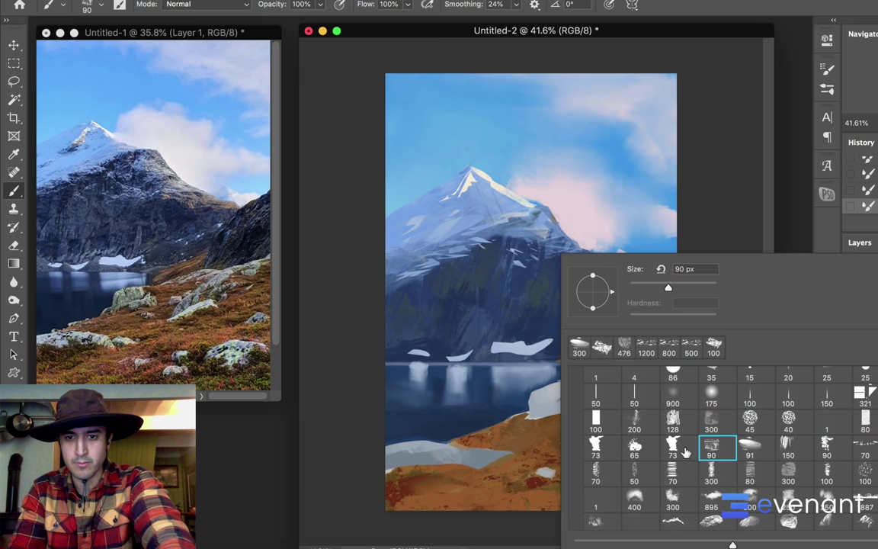
pyautogui.keyDown('alt'); pyautogui.click(413, 494); pyautogui.keyUp('alt')
pyautogui.moveTo(431, 508); pyautogui.dragTo(462, 506)
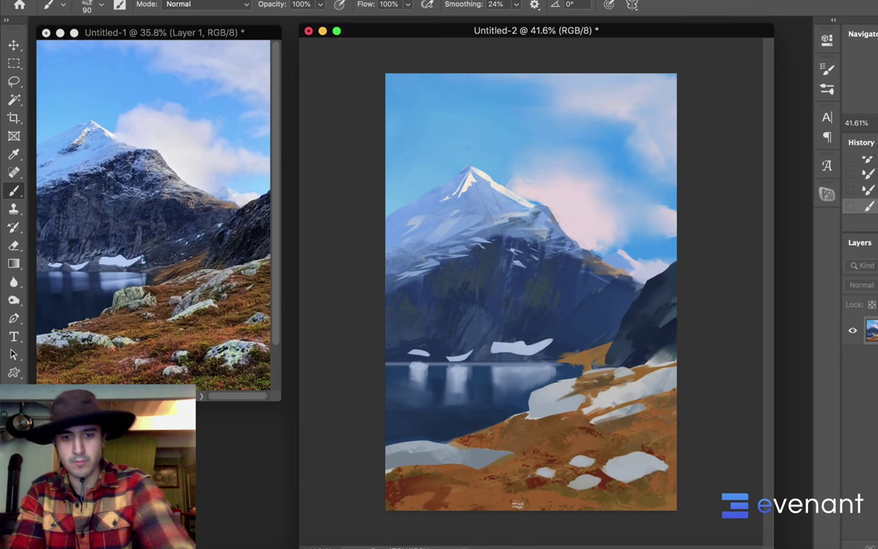
pyautogui.press(']')
pyautogui.press(']')
pyautogui.press(']')
pyautogui.press(']')
pyautogui.press(']')
pyautogui.press(']')
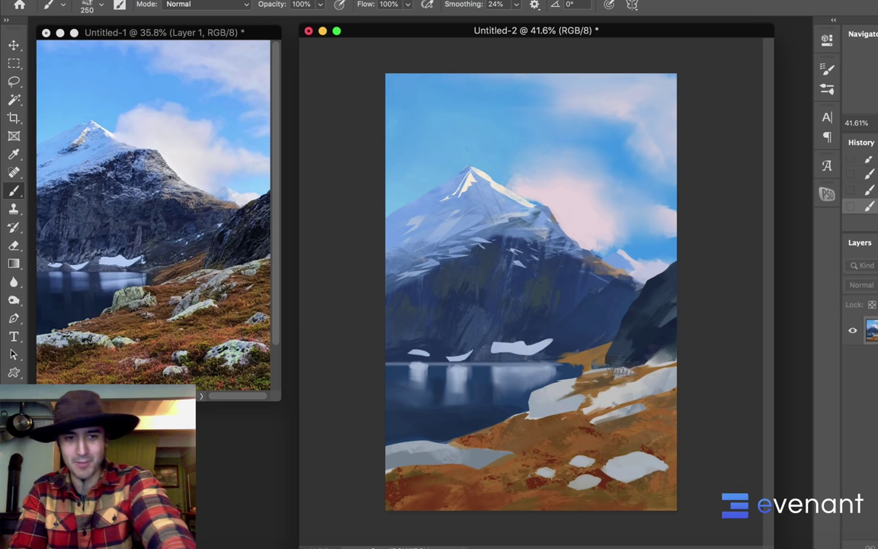
# Step: Lasso small crack and shadow shapes on the light grey foreground and lakeside rocks
pyautogui.press('l')
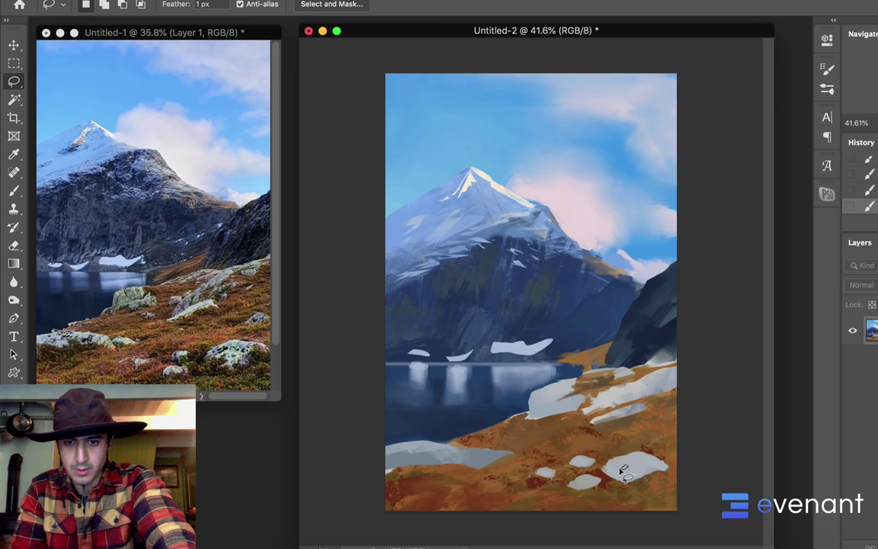
pyautogui.click(622, 469)
pyautogui.press('Return')
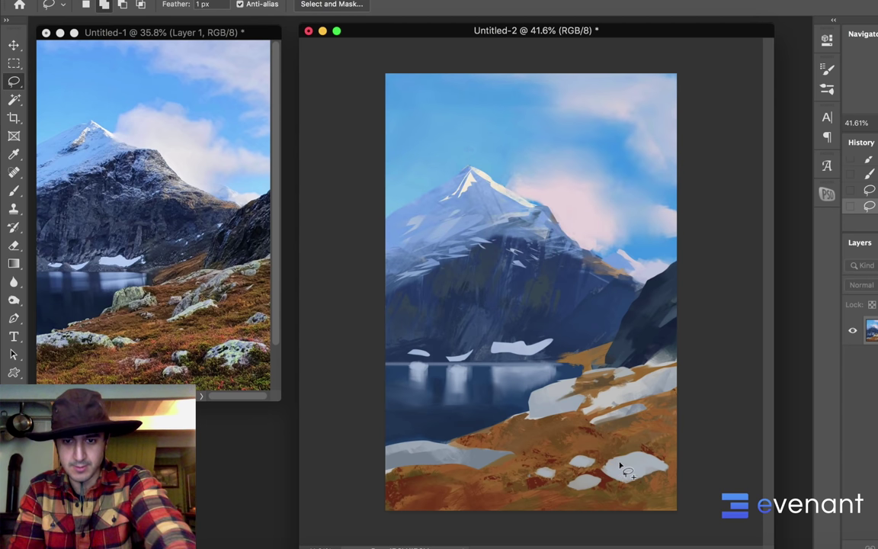
pyautogui.press('super+d')
pyautogui.moveTo(619, 474); pyautogui.dragTo(634, 469)
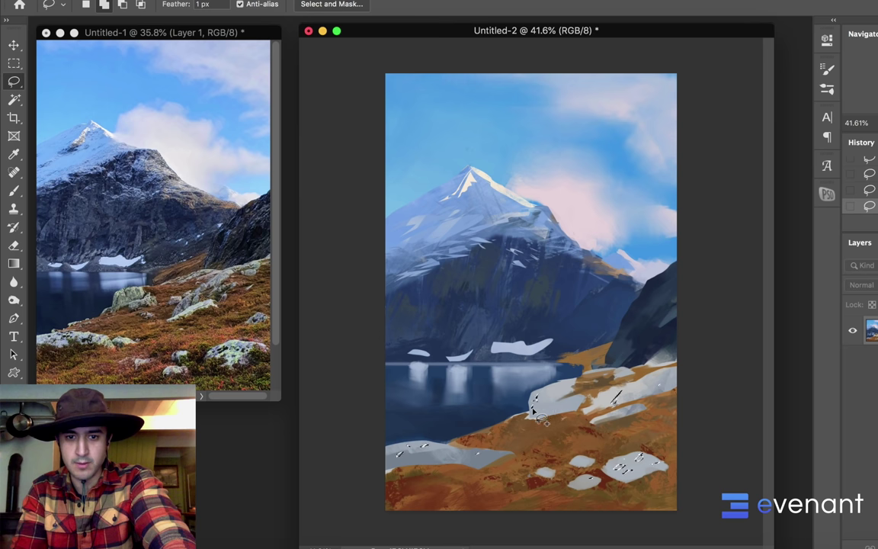
# Step: Sample the dark hill colour, paint it into the selected rock cracks, and deselect
pyautogui.press('b')
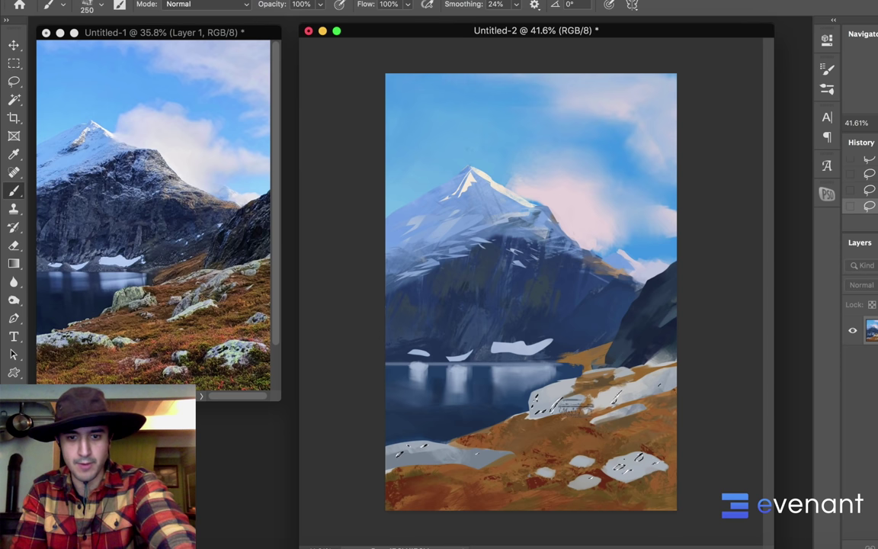
pyautogui.keyDown('alt'); pyautogui.click(647, 323); pyautogui.keyUp('alt')
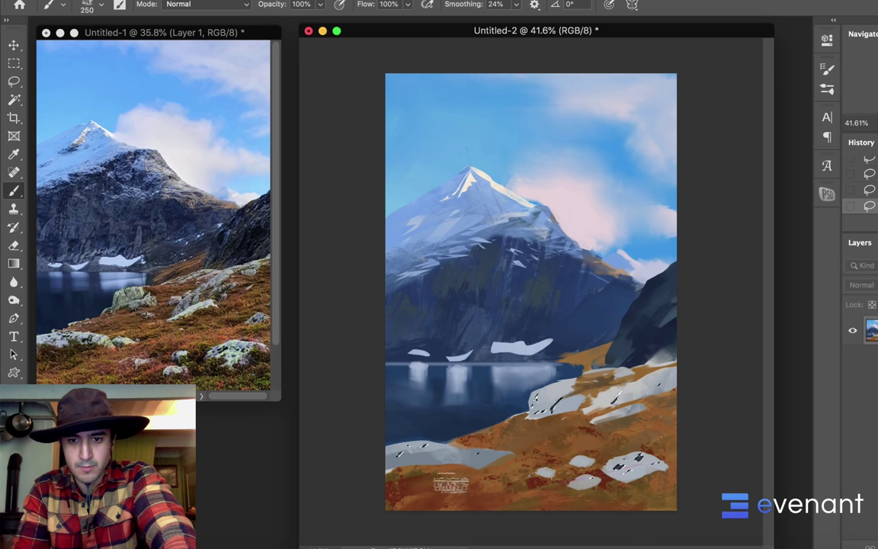
pyautogui.moveTo(469, 484); pyautogui.dragTo(488, 473)
pyautogui.press('super+d')
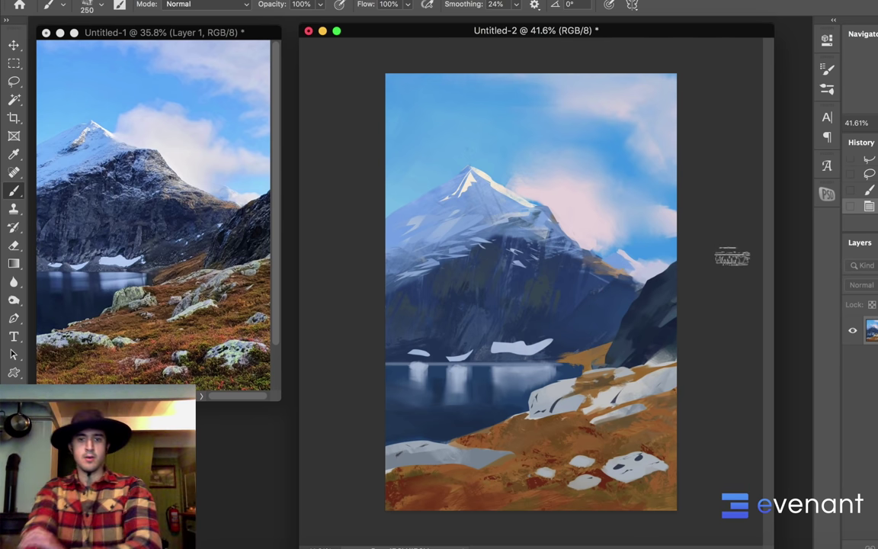
# Step: Lasso clusters of small jagged shapes along the mountain's right-hand ridge below the peak
pyautogui.scroll(3, 658, 294)
pyautogui.scroll(-4, 666, 298)
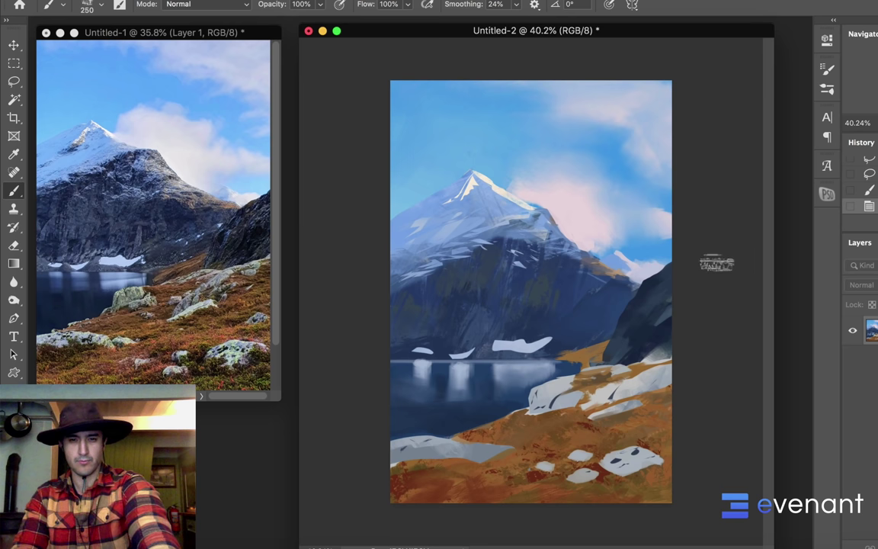
pyautogui.press('l')
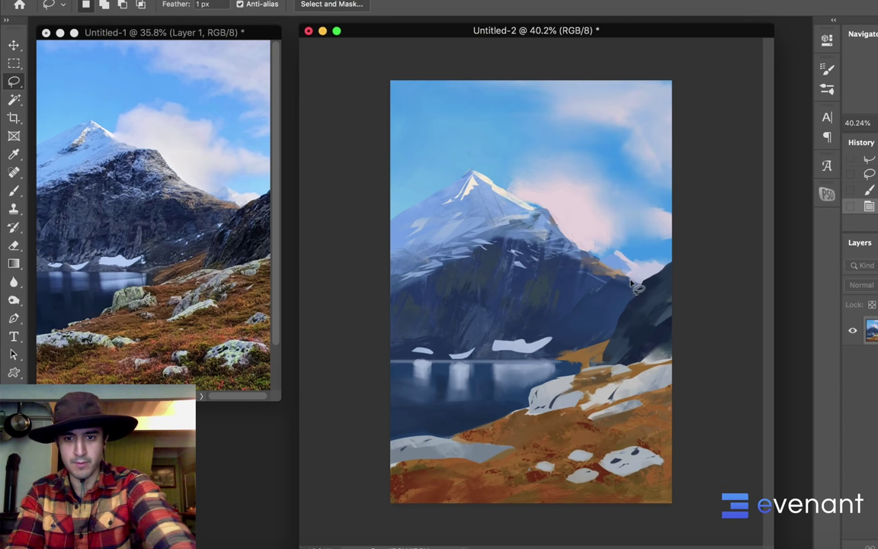
pyautogui.moveTo(614, 272)
pyautogui.mouseDown()
pyautogui.moveTo(567, 243)
pyautogui.moveTo(582, 251)
pyautogui.moveTo(547, 255)
pyautogui.moveTo(585, 273)
pyautogui.moveTo(561, 266)
pyautogui.moveTo(589, 279)
pyautogui.moveTo(620, 275)
pyautogui.moveTo(595, 276)
pyautogui.moveTo(529, 222)
pyautogui.moveTo(557, 222)
pyautogui.mouseUp()
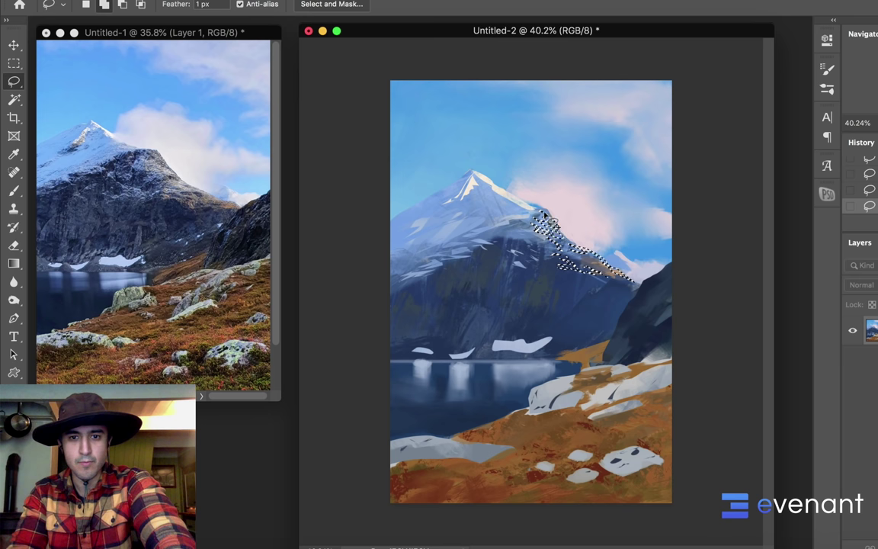
# Step: Sample the brown ground colour, brighten it to a saturated orange, paint it into the selected right-hand ridge shapes, and deselect
pyautogui.press('b')
pyautogui.keyDown('alt'); pyautogui.click(606, 371); pyautogui.keyUp('alt')
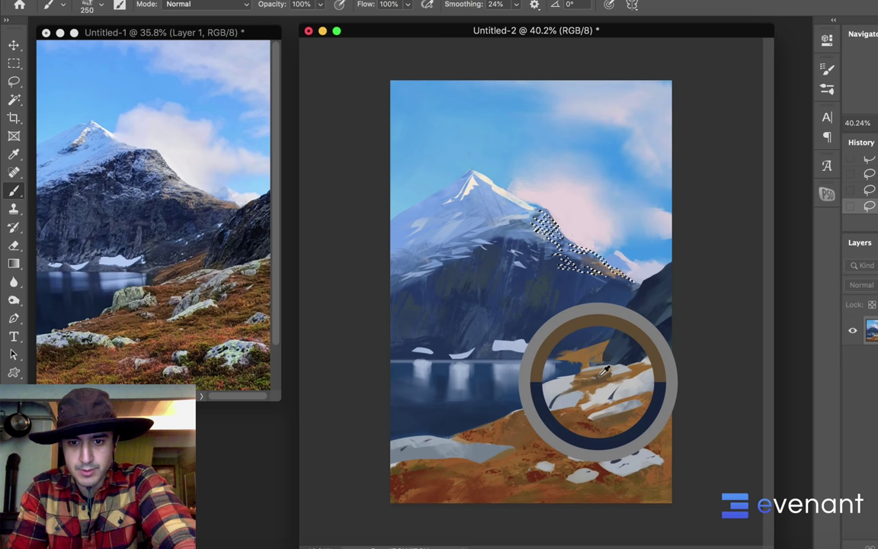
pyautogui.moveTo(599, 376); pyautogui.dragTo(586, 352)
pyautogui.click(12, 454)
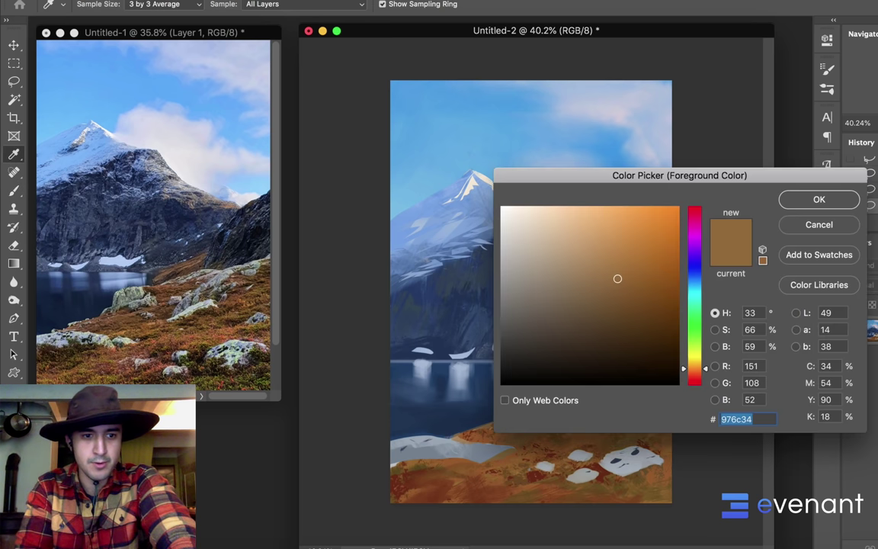
pyautogui.click(611, 233)
pyautogui.click(819, 198)
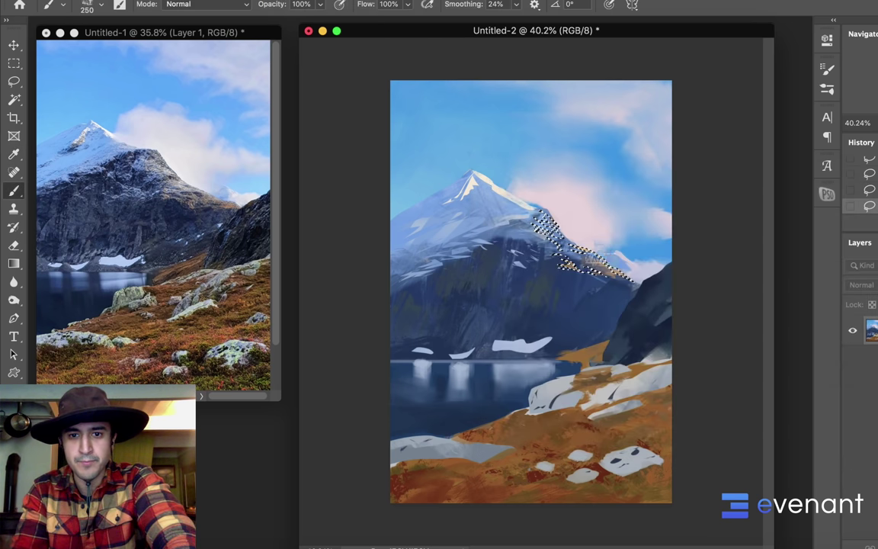
pyautogui.moveTo(597, 260)
pyautogui.mouseDown()
pyautogui.moveTo(562, 279)
pyautogui.moveTo(587, 266)
pyautogui.moveTo(577, 278)
pyautogui.moveTo(568, 236)
pyautogui.mouseUp()
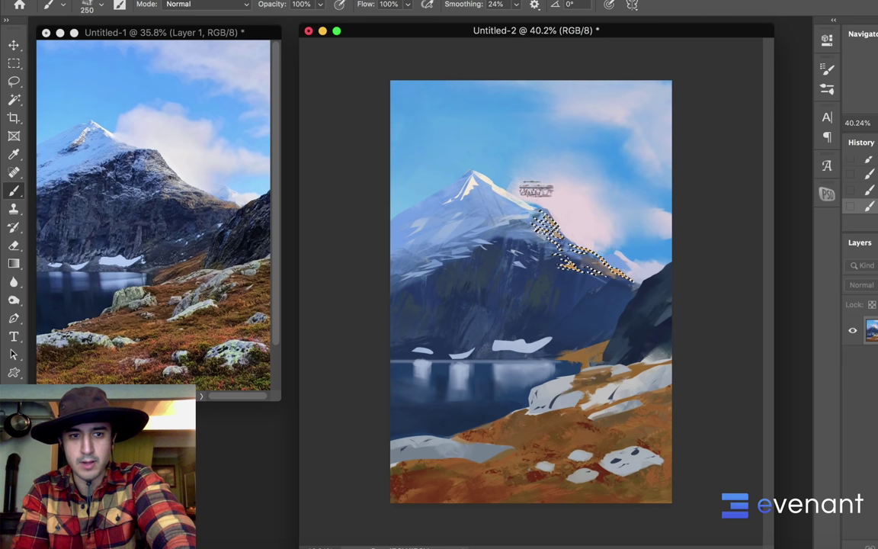
pyautogui.keyDown('alt'); pyautogui.click(500, 186); pyautogui.keyUp('alt')
pyautogui.press('super+d')
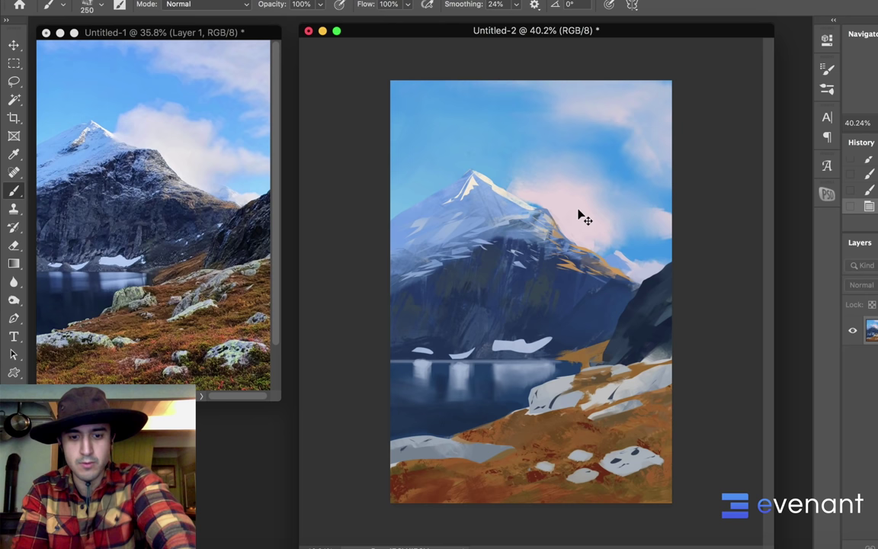
# Step: Reduce the texture brush to 70 and add small touches to the ridge edge where the snow meets the rock
pyautogui.press('[')
pyautogui.press('[')
pyautogui.press('[')
pyautogui.press('[')
pyautogui.press('[')
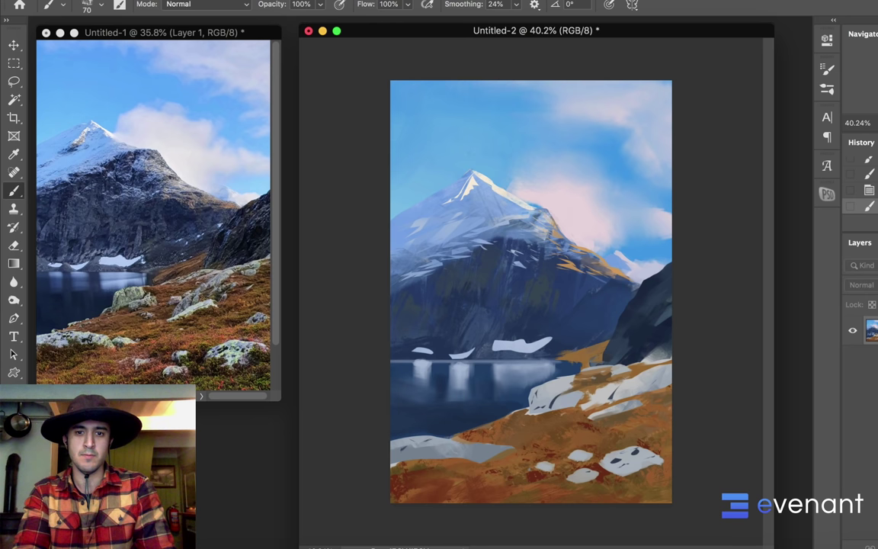
pyautogui.moveTo(532, 204); pyautogui.dragTo(570, 217)
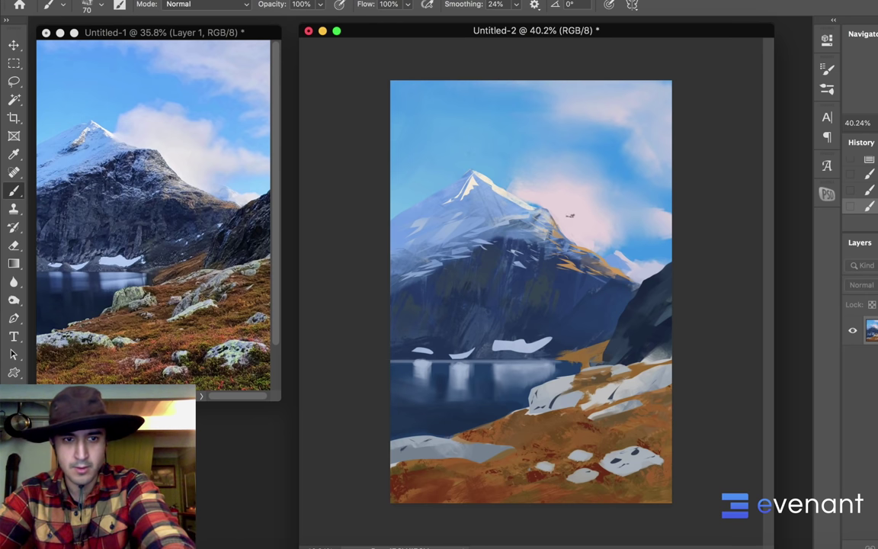
pyautogui.keyDown('alt'); pyautogui.click(490, 181); pyautogui.keyUp('alt')
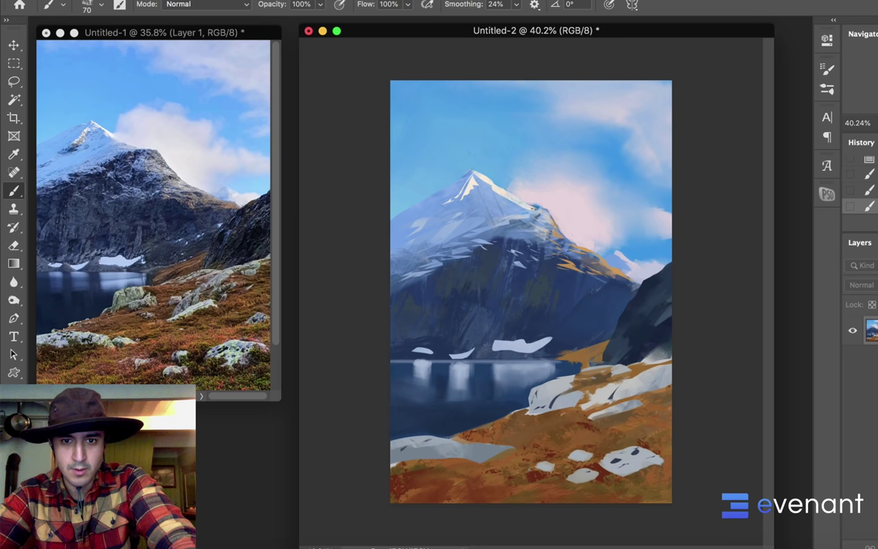
# Step: Choose the 35 px textured brush and refine the snow-to-rock transition below the peak with colours sampled from the mountain
pyautogui.rightClick(514, 197)
pyautogui.scroll(1, 667, 335)
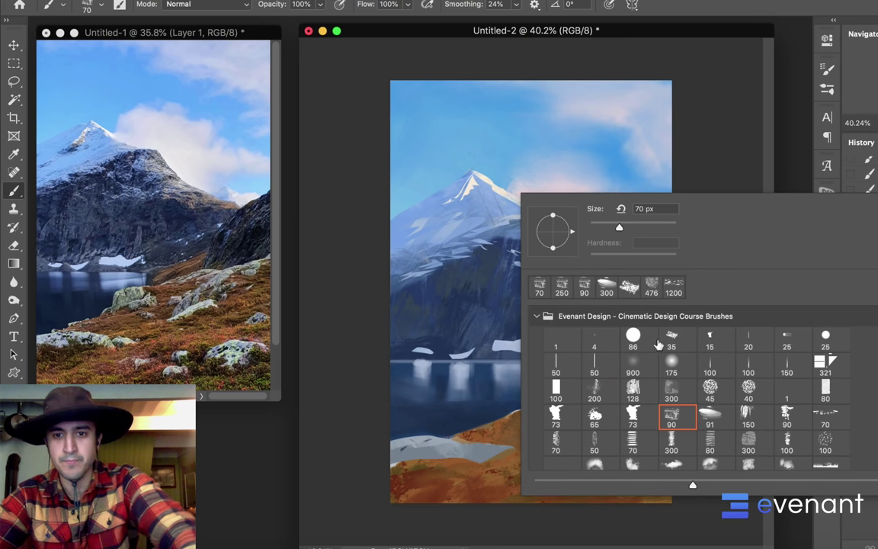
pyautogui.click(669, 338)
pyautogui.click(587, 167)
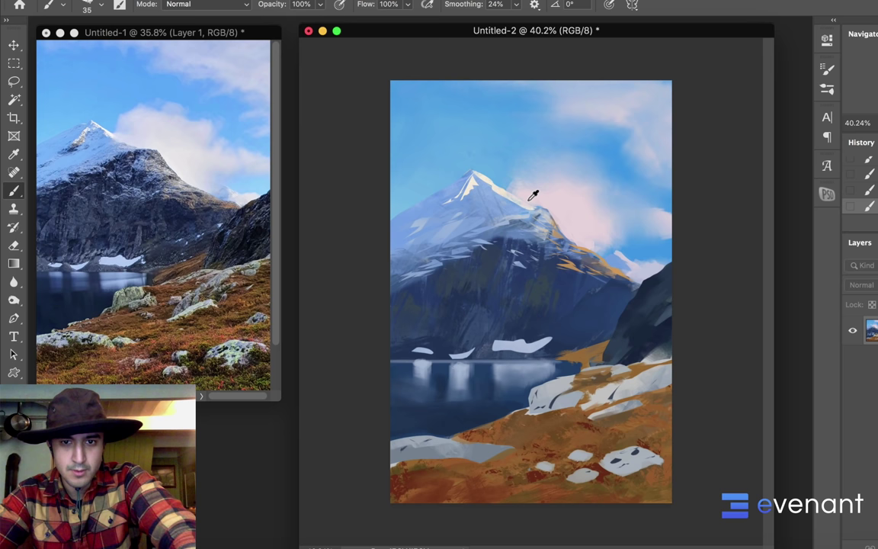
pyautogui.keyDown('alt'); pyautogui.click(533, 196); pyautogui.keyUp('alt')
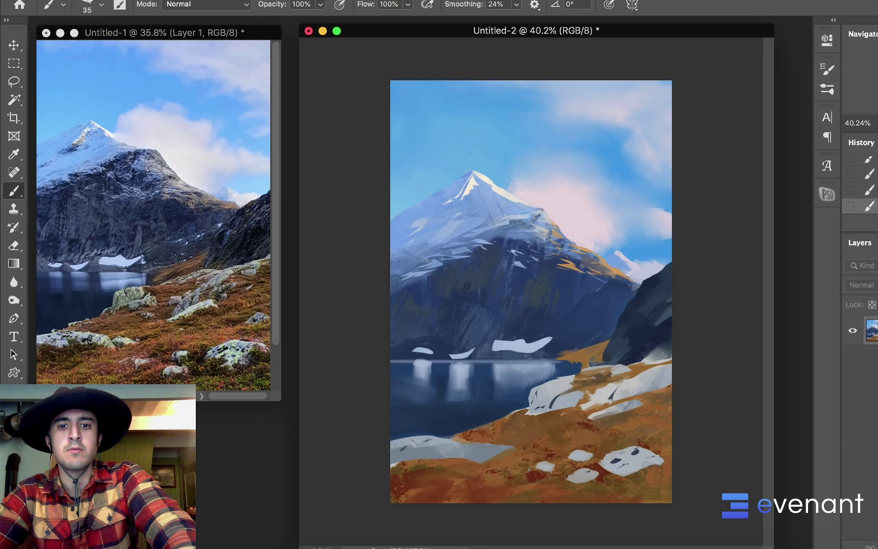
pyautogui.keyDown('alt'); pyautogui.click(537, 215); pyautogui.keyUp('alt')
pyautogui.keyDown('alt'); pyautogui.click(537, 214); pyautogui.keyUp('alt')
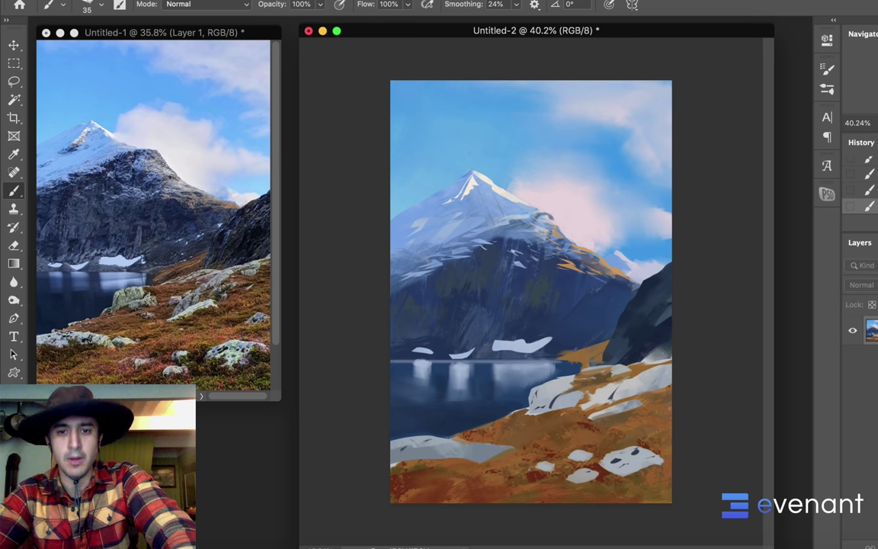
pyautogui.keyDown('alt'); pyautogui.click(503, 206); pyautogui.keyUp('alt')
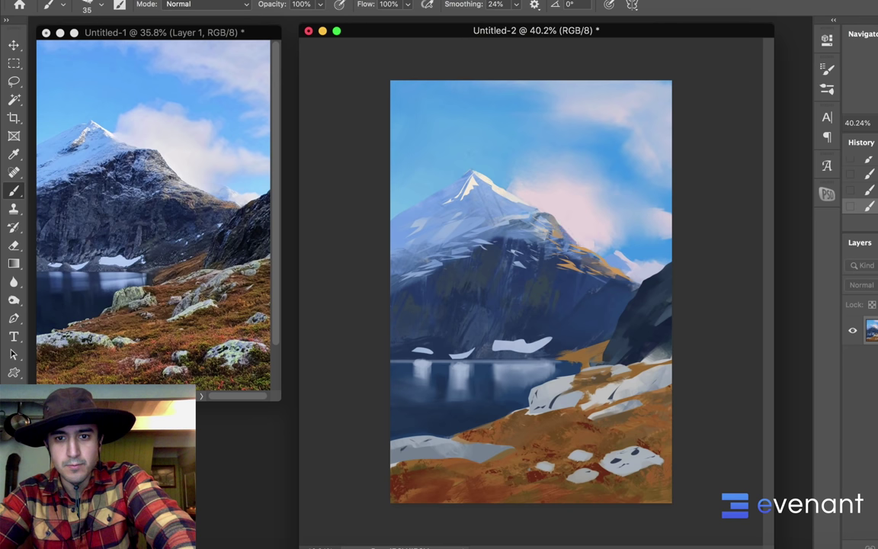
pyautogui.keyDown('alt'); pyautogui.click(480, 192); pyautogui.keyUp('alt')
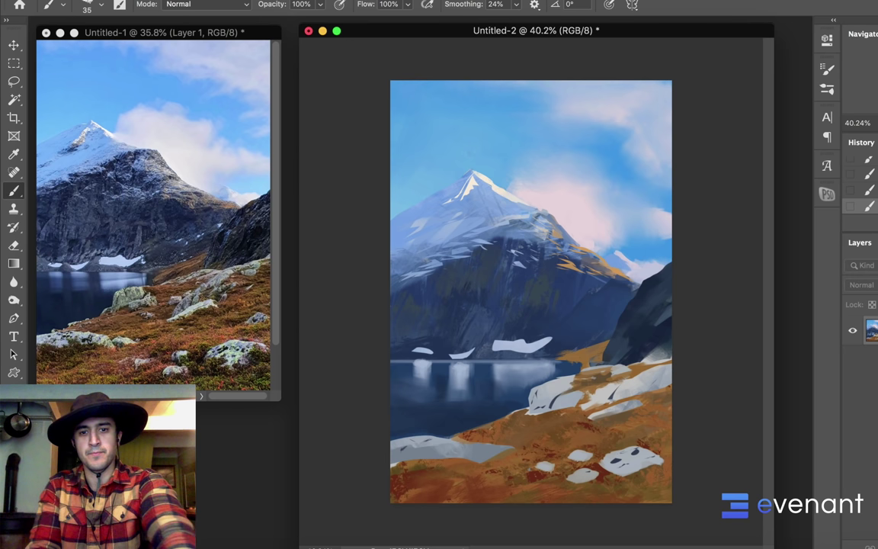
# Step: Lasso the rocky shoulder below the peak, paint dark blue rock strokes inside it with the brush enlarged to 70, and deselect
pyautogui.press('l')
pyautogui.moveTo(531, 214)
pyautogui.mouseDown()
pyautogui.moveTo(457, 257)
pyautogui.moveTo(537, 273)
pyautogui.mouseUp()
pyautogui.press('b')
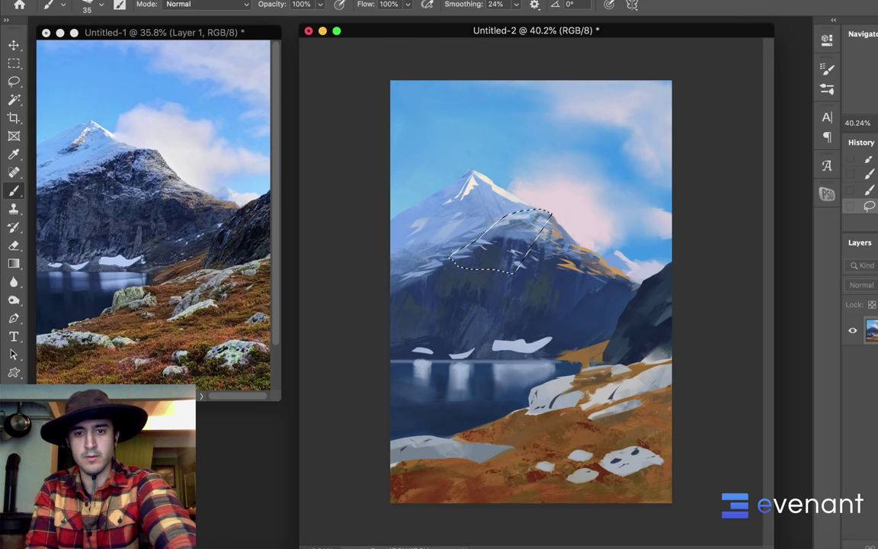
pyautogui.moveTo(521, 237); pyautogui.dragTo(512, 253)
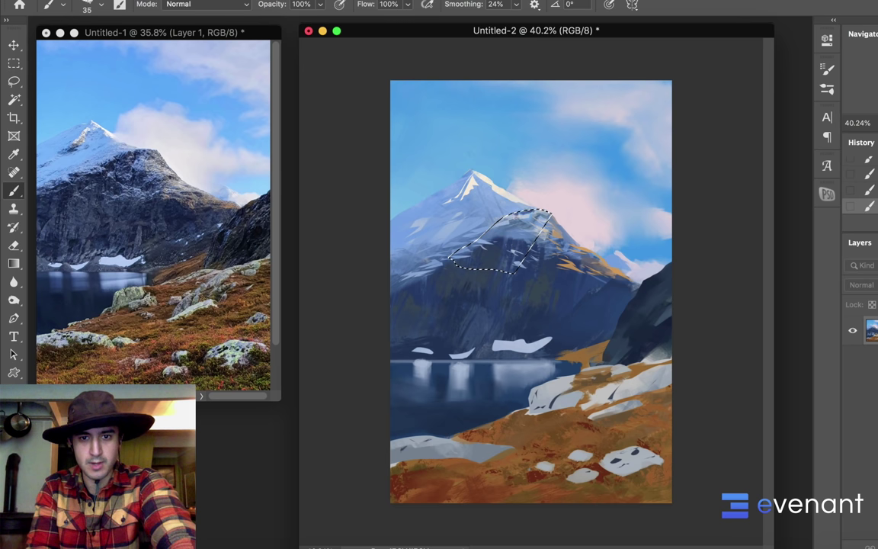
pyautogui.press(']')
pyautogui.press(']')
pyautogui.press(']')
pyautogui.press(']')
pyautogui.press(']')
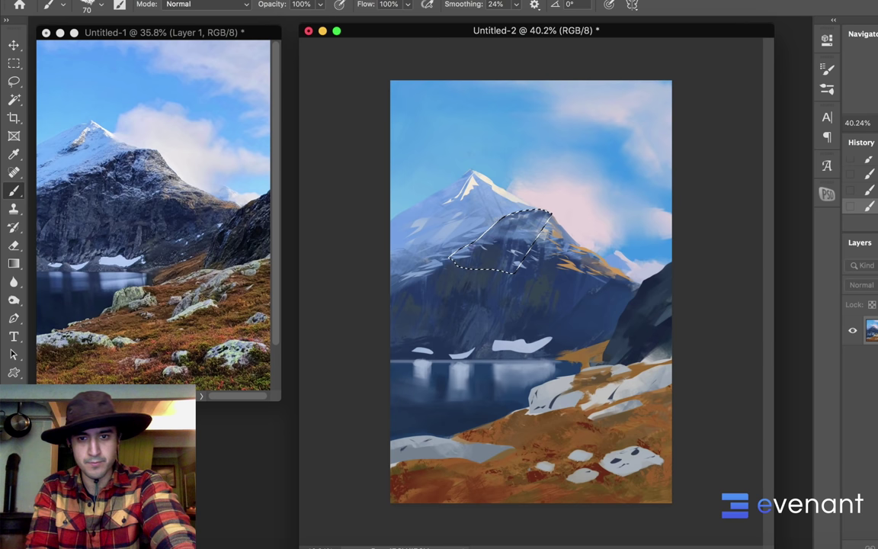
pyautogui.press('super+d')
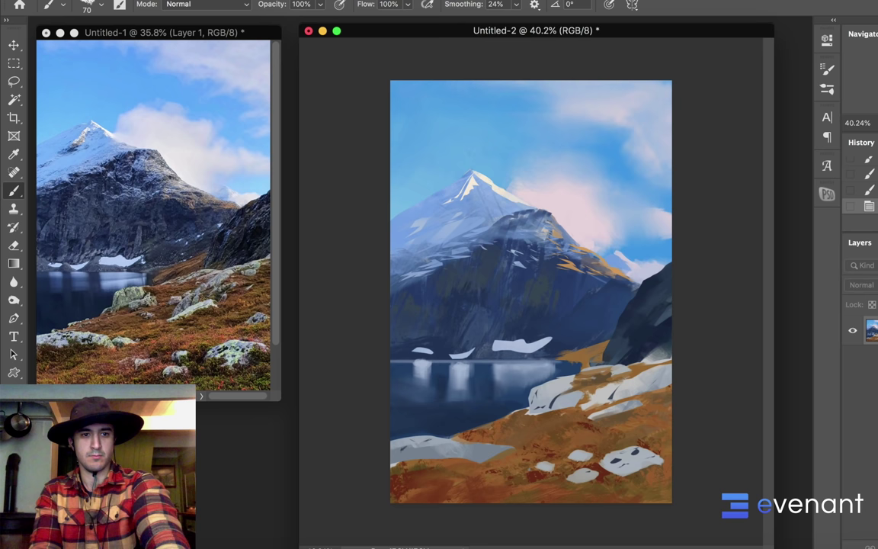
# Step: Rework the snowy peak and its left slope with light snow and blue strokes, sampling colours from the peak, sky and slope
pyautogui.keyDown('alt'); pyautogui.click(455, 185); pyautogui.keyUp('alt')
pyautogui.moveTo(501, 198)
pyautogui.mouseDown()
pyautogui.moveTo(512, 201)
pyautogui.moveTo(481, 193)
pyautogui.mouseUp()
pyautogui.keyDown('alt'); pyautogui.click(425, 161); pyautogui.keyUp('alt')
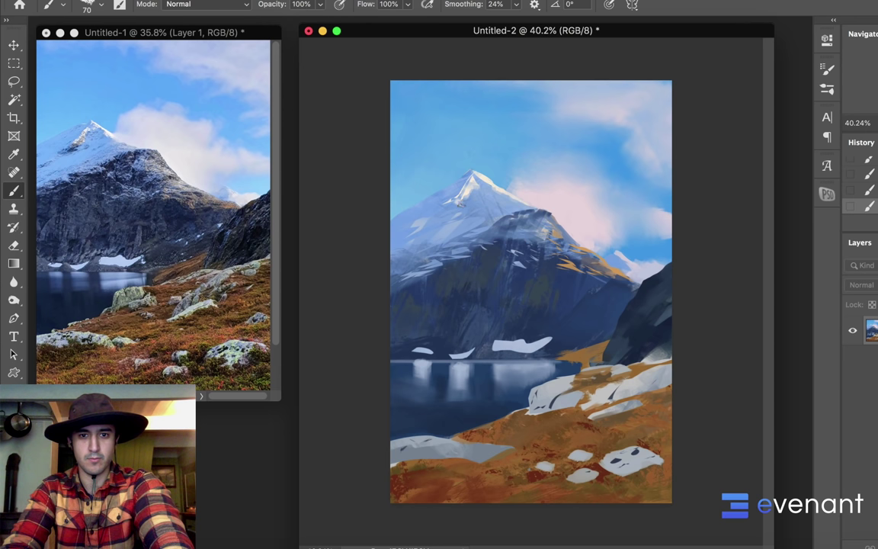
pyautogui.keyDown('alt'); pyautogui.click(424, 220); pyautogui.keyUp('alt')
pyautogui.keyDown('alt'); pyautogui.click(408, 219); pyautogui.keyUp('alt')
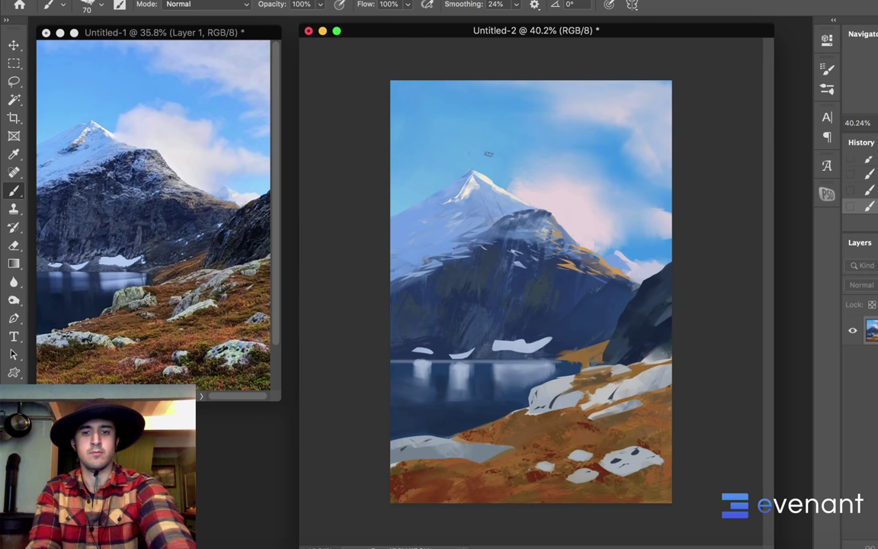
# Step: Sample the pale pink cloud colour, enlarge the brush to 150 and define the cloud's edge beside the peak
pyautogui.keyDown('alt'); pyautogui.click(529, 182); pyautogui.keyUp('alt')
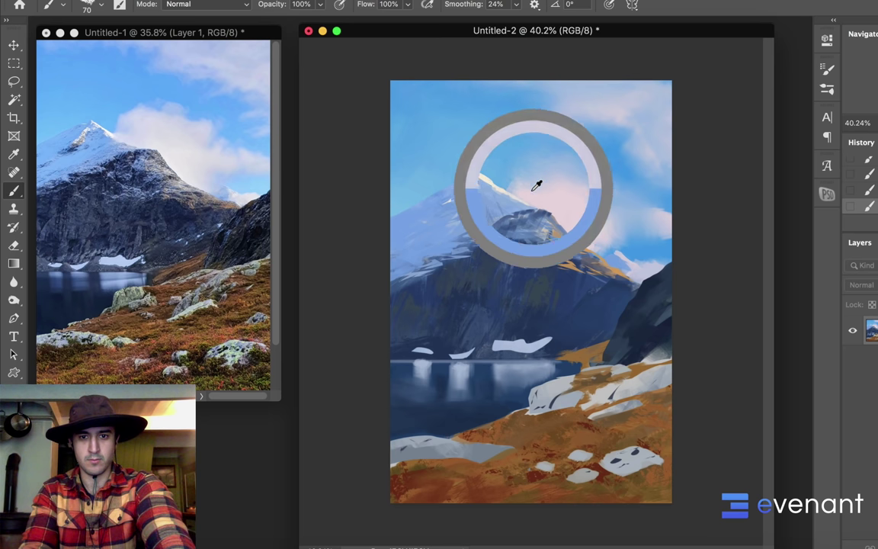
pyautogui.press(']')
pyautogui.press(']')
pyautogui.press(']')
pyautogui.press(']')
pyautogui.press(']')
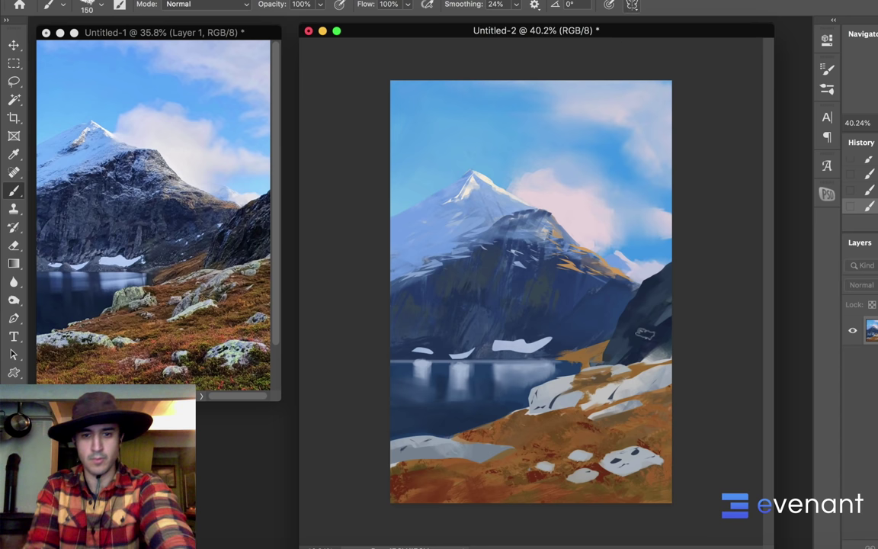
# Step: Select the light lakeside rock by colour, choose the 90 px texture brush, and paint streaks in a sampled mountain blue over it
pyautogui.press('w')
pyautogui.click(564, 385)
pyautogui.press('b')
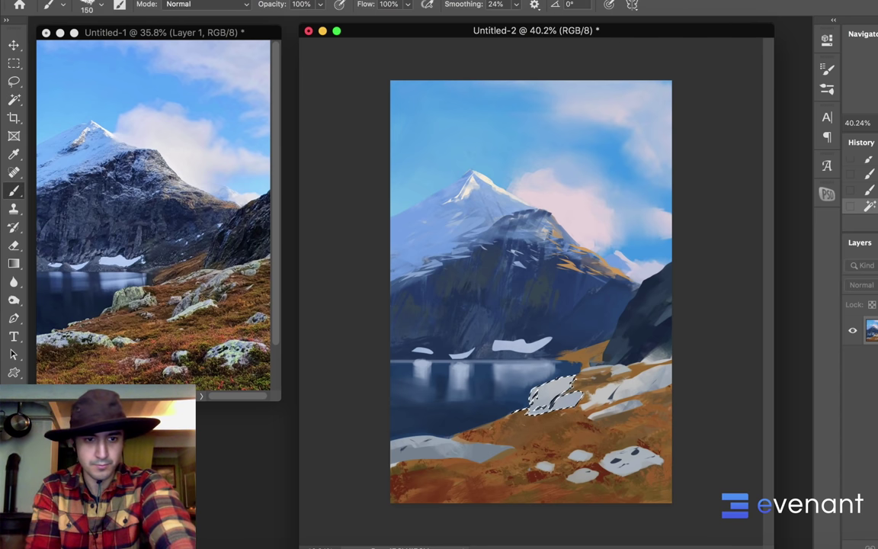
pyautogui.rightClick(460, 324)
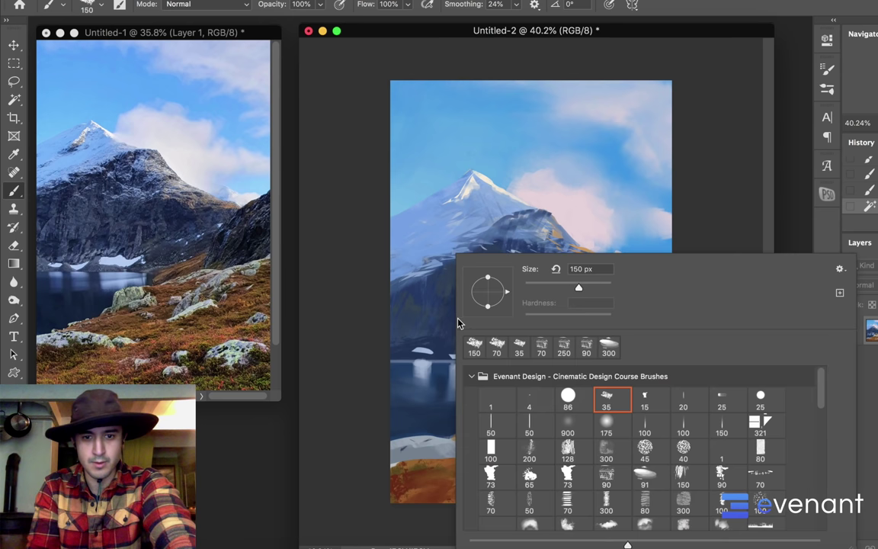
pyautogui.click(605, 475)
pyautogui.click(398, 370)
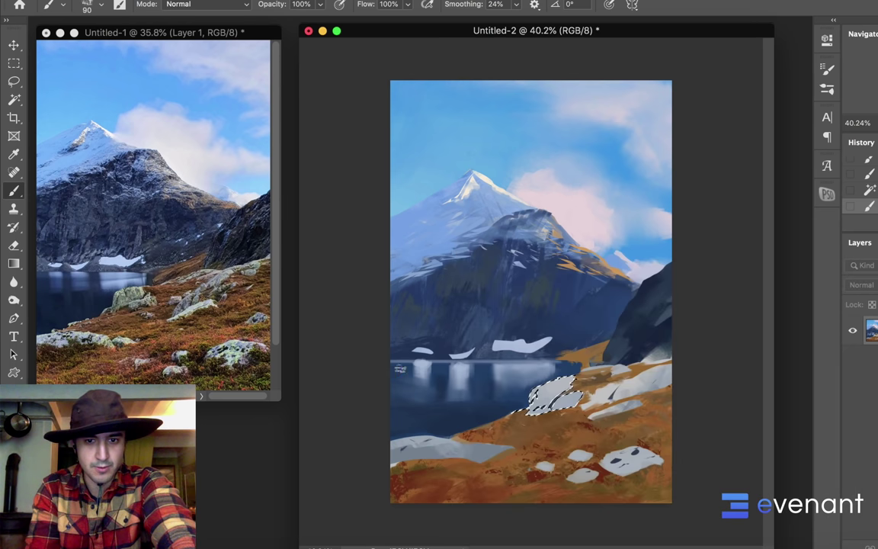
pyautogui.keyDown('alt'); pyautogui.click(474, 323); pyautogui.keyUp('alt')
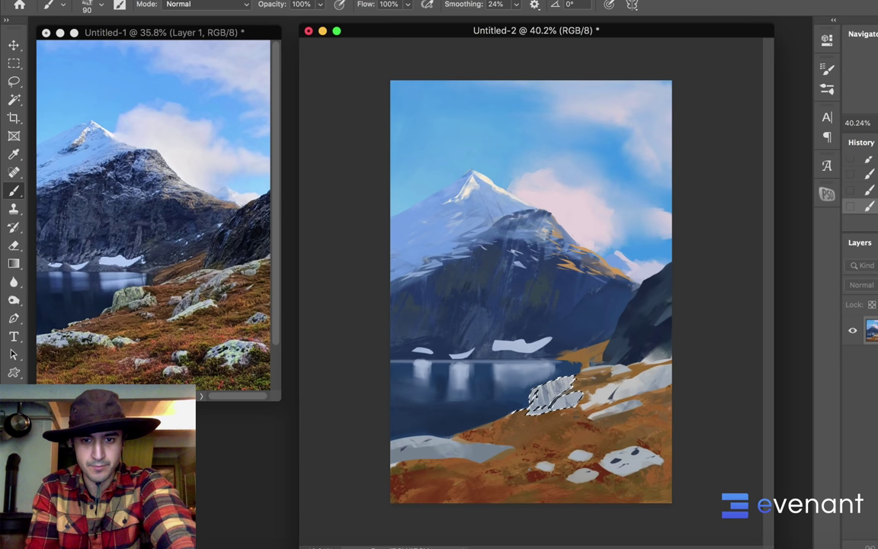
# Step: Select the flat grey shoreline rock in the left foreground, enlarge the texture brush and paint dark blue streaks across it
pyautogui.press('w')
pyautogui.click(435, 457)
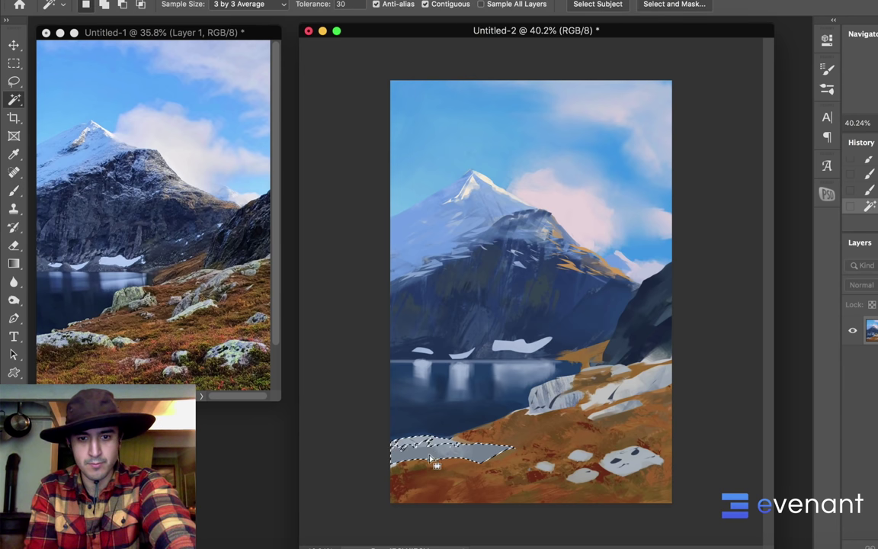
pyautogui.press('b')
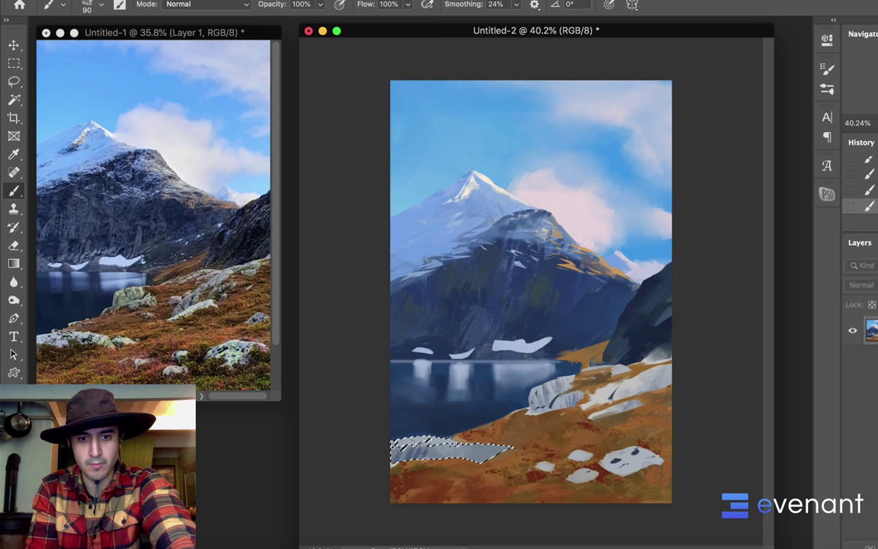
pyautogui.press(']')
pyautogui.press(']')
pyautogui.press(']')
pyautogui.press(']')
pyautogui.press(']')
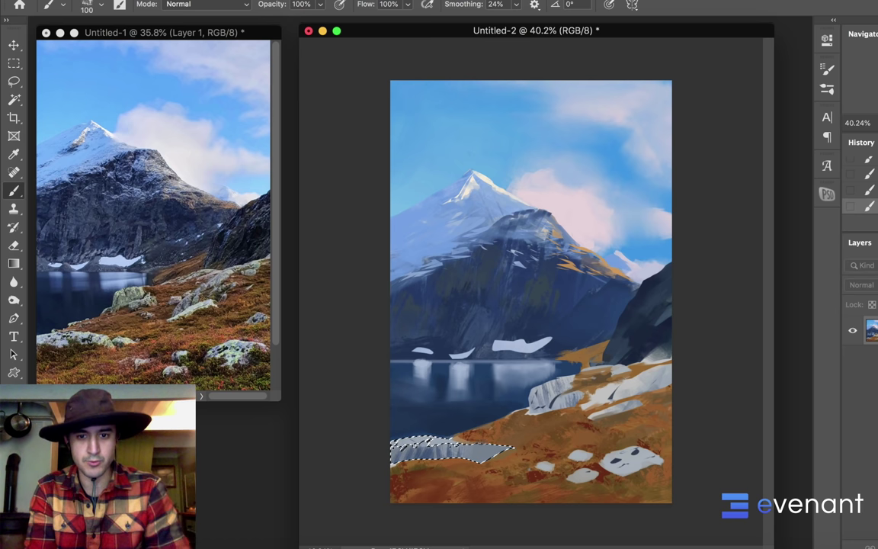
pyautogui.moveTo(474, 438); pyautogui.dragTo(481, 459)
# Step: Sample light grey from the flat shoreline rock, brush lighter streaks over it at size 200, and deselect
pyautogui.keyDown('alt'); pyautogui.click(439, 441); pyautogui.keyUp('alt')
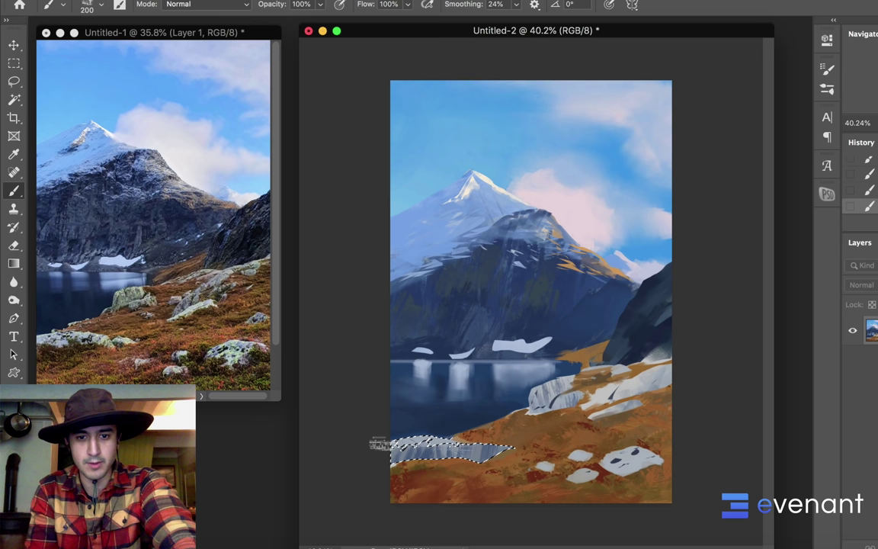
pyautogui.moveTo(377, 444); pyautogui.dragTo(496, 447)
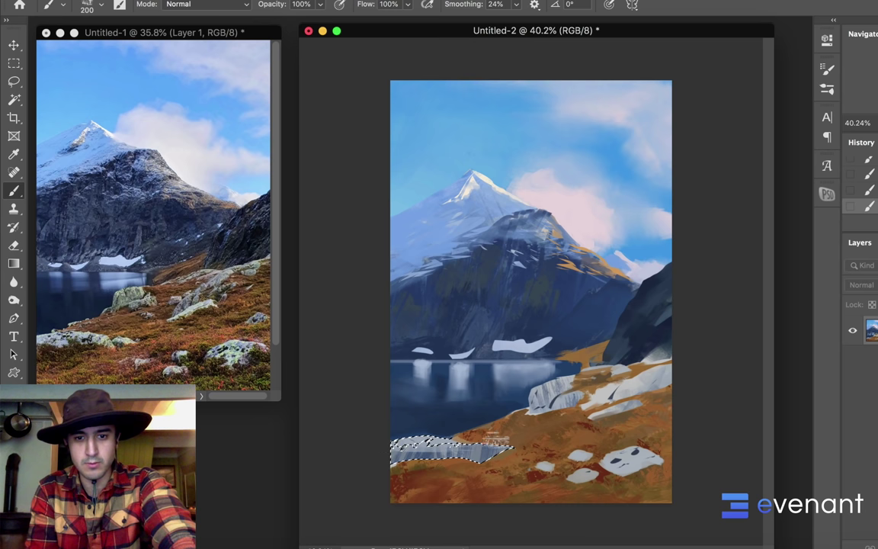
pyautogui.keyDown('alt'); pyautogui.click(427, 436); pyautogui.keyUp('alt')
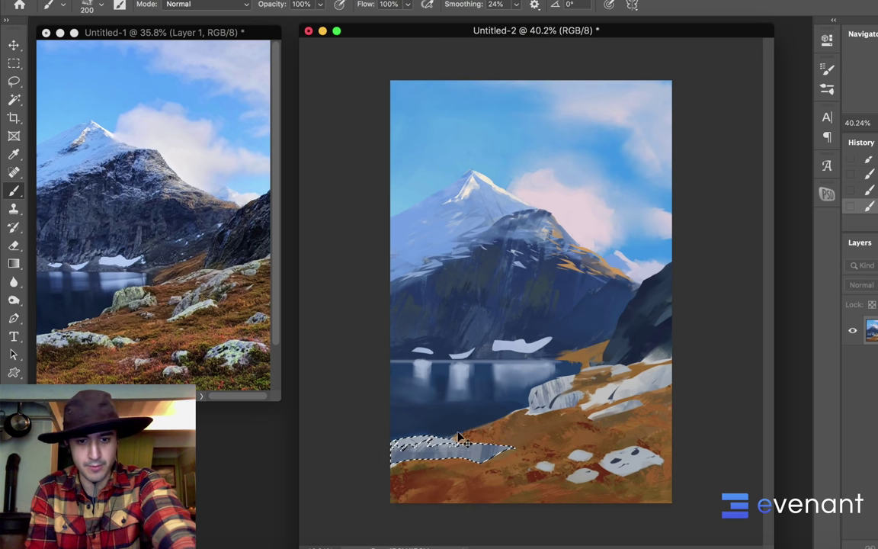
pyautogui.hotkey('ctrl', 'd')
# Step: Select the lower face of the flat shoreline rock by colour and brush it with grey sampled from the lakeside rock
pyautogui.press('w')
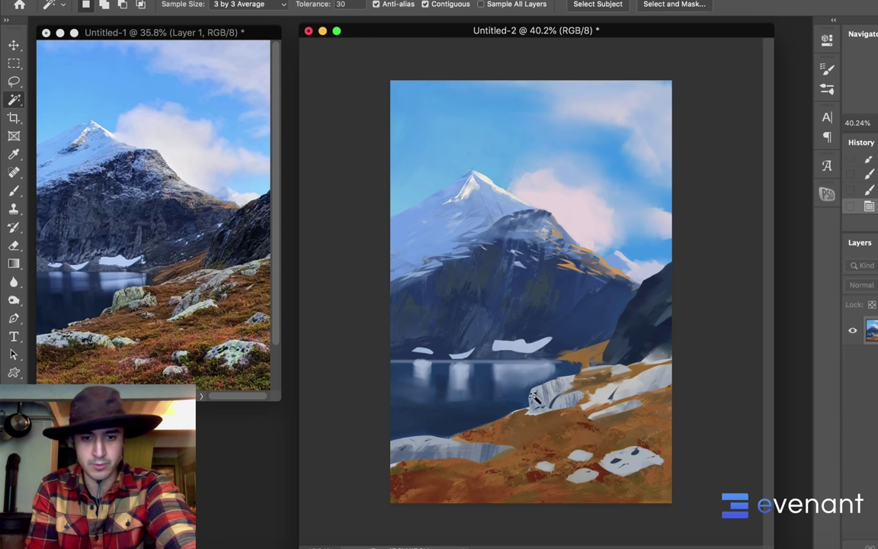
pyautogui.click(488, 448)
pyautogui.press('b')
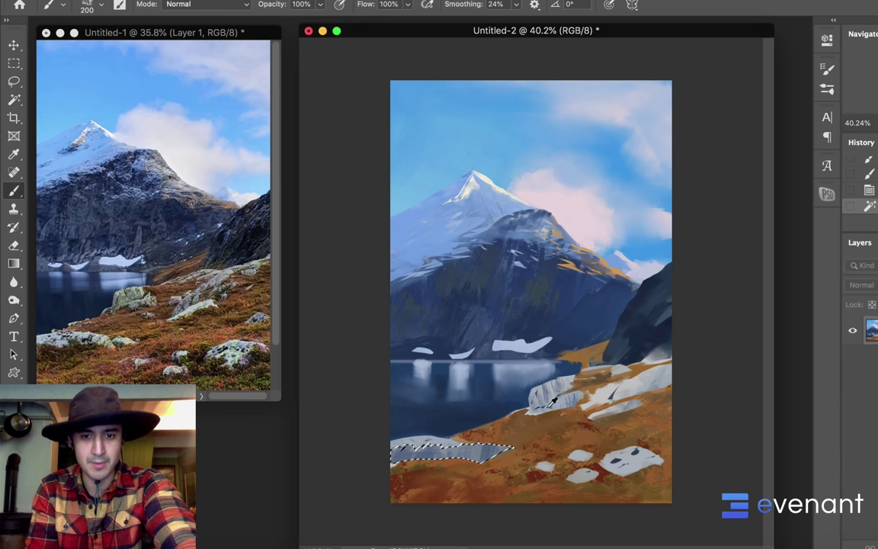
pyautogui.keyDown('alt'); pyautogui.click(559, 394); pyautogui.keyUp('alt')
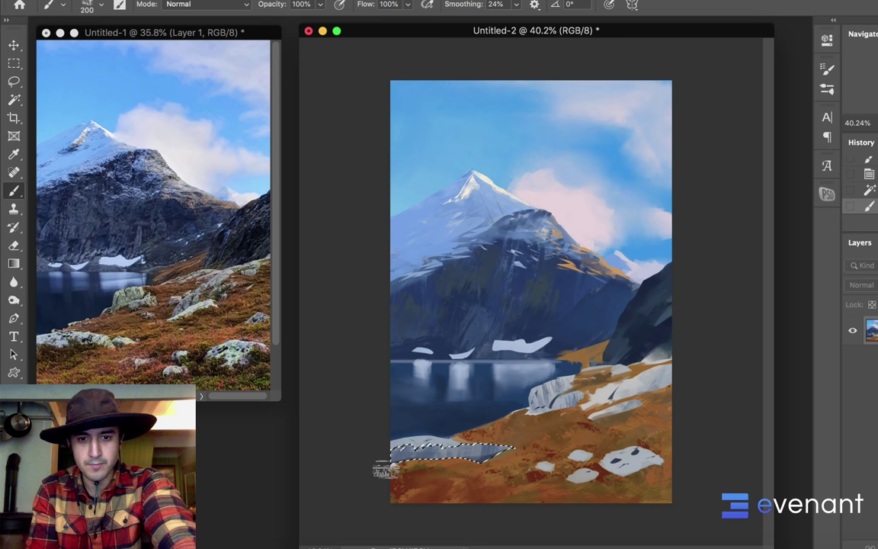
pyautogui.moveTo(444, 465); pyautogui.dragTo(509, 470)
pyautogui.press('super+d')
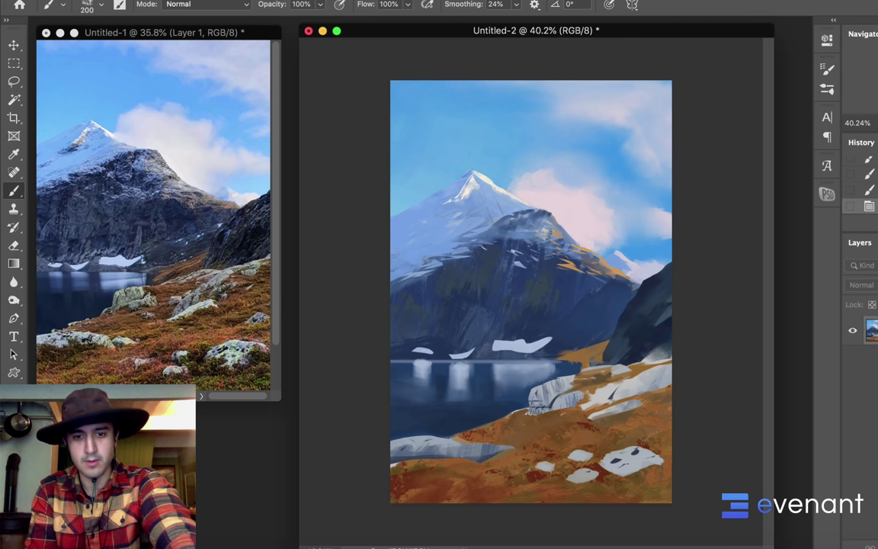
# Step: Select the long light slab on the right-hand slope by colour and paint grey texture streaks across it at size 200
pyautogui.press('w')
pyautogui.click(642, 390)
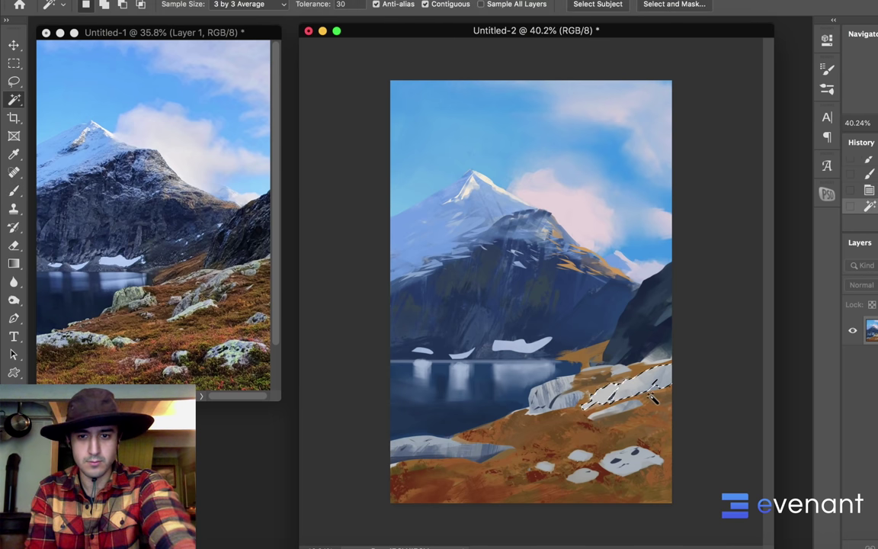
pyautogui.press('super+plus')
pyautogui.scroll(2, 656, 400)
pyautogui.scroll(-1, 641, 372)
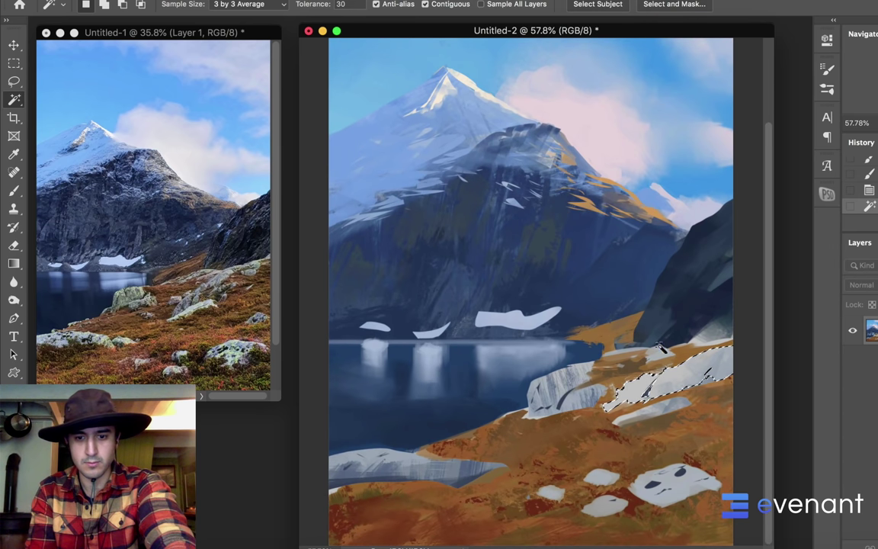
pyautogui.press('b')
pyautogui.moveTo(652, 396)
pyautogui.mouseDown()
pyautogui.moveTo(742, 382)
pyautogui.moveTo(640, 398)
pyautogui.mouseUp()
pyautogui.moveTo(728, 341)
pyautogui.mouseDown()
pyautogui.moveTo(690, 377)
pyautogui.moveTo(730, 402)
pyautogui.mouseUp()
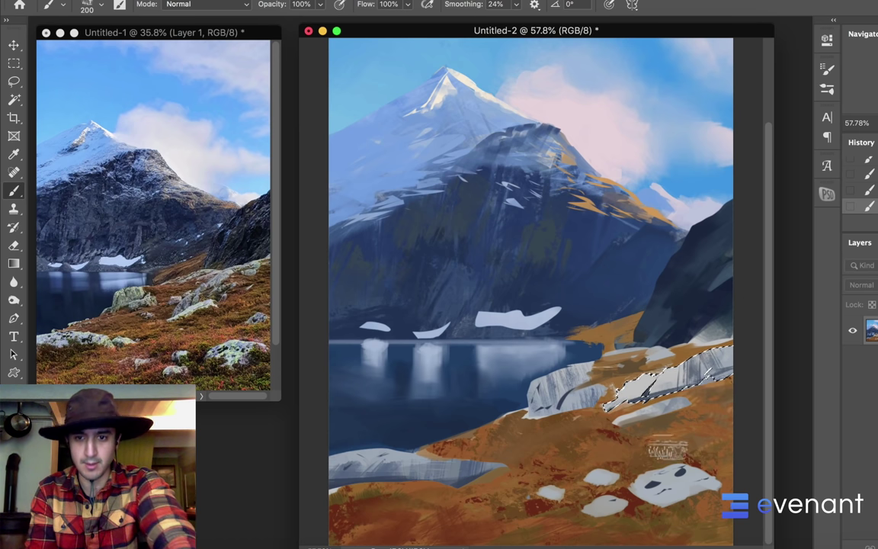
# Step: Select the narrow slab below the long one by colour, brush dark streaks over it, and sample its light grey
pyautogui.press('w')
pyautogui.click(645, 420)
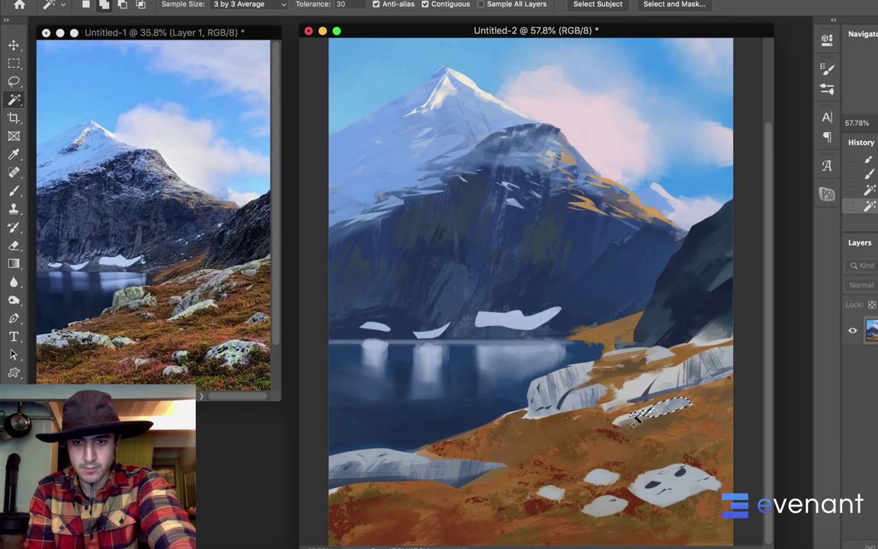
pyautogui.press('b')
pyautogui.moveTo(689, 428); pyautogui.dragTo(702, 443)
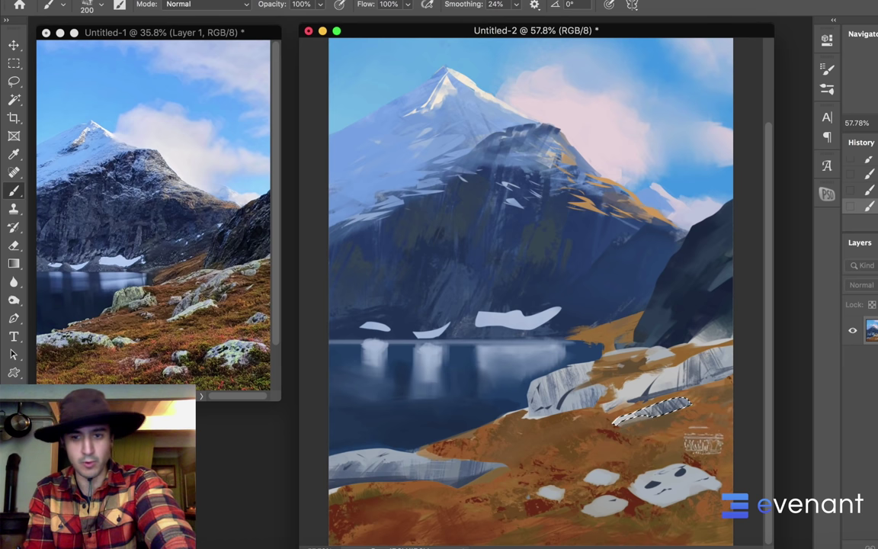
pyautogui.keyDown('alt'); pyautogui.click(626, 416); pyautogui.keyUp('alt')
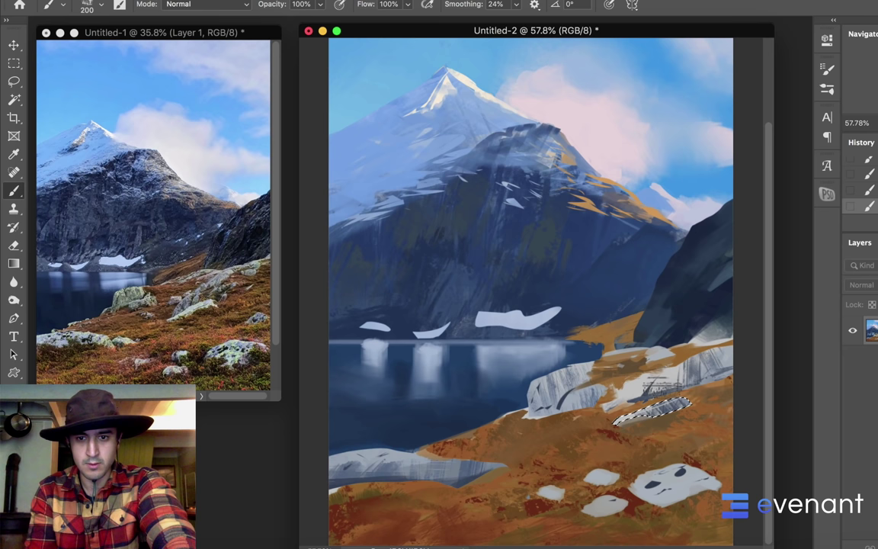
# Step: Outline the light left part of the long slab with the Lasso and paint streaks in blue-grey sampled from the dark ridge
pyautogui.press('w')
pyautogui.click(643, 388)
pyautogui.press('l')
pyautogui.hotkey('ctrl', 'd')
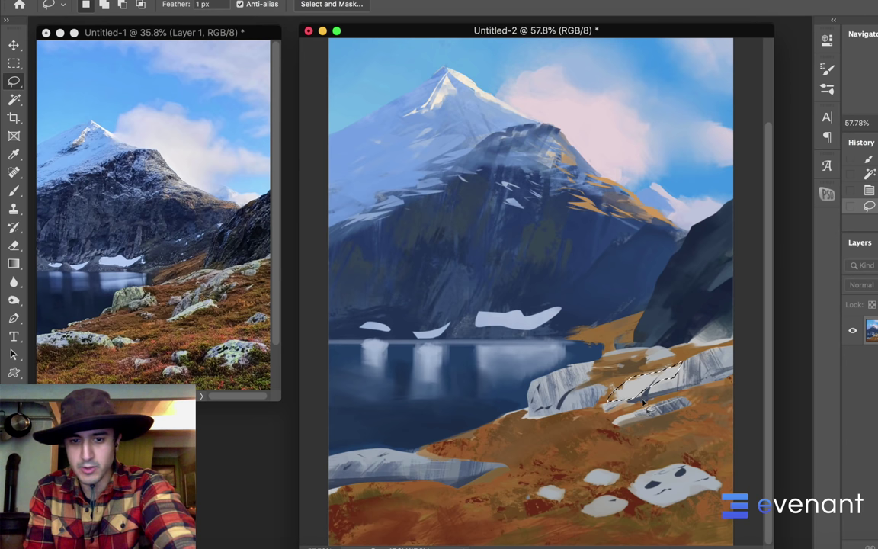
pyautogui.press('b')
pyautogui.keyDown('alt'); pyautogui.click(495, 137); pyautogui.keyUp('alt')
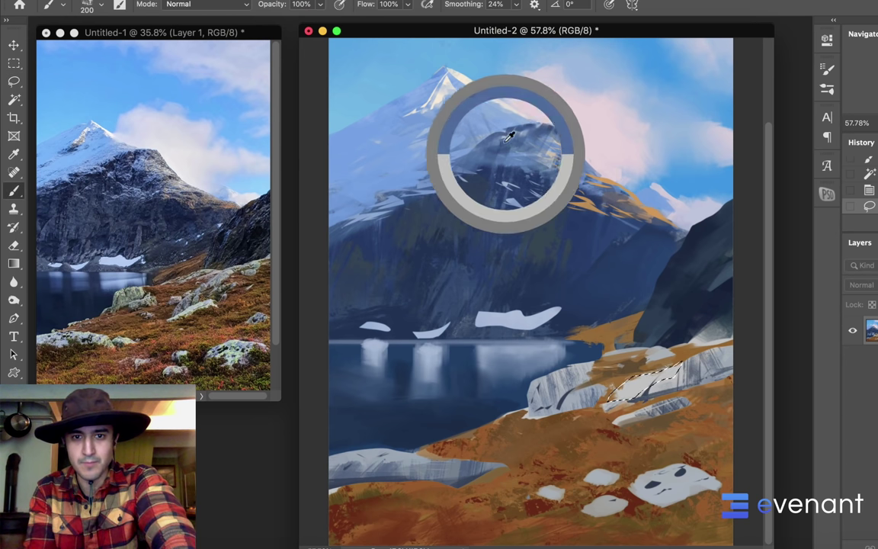
pyautogui.keyDown('alt'); pyautogui.click(496, 139); pyautogui.keyUp('alt')
pyautogui.moveTo(626, 350); pyautogui.dragTo(616, 376)
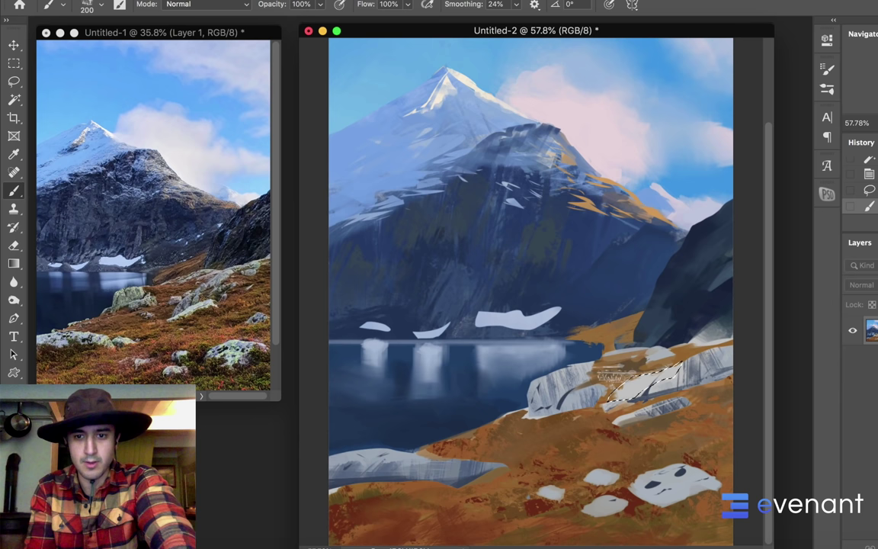
pyautogui.moveTo(559, 372); pyautogui.dragTo(587, 358)
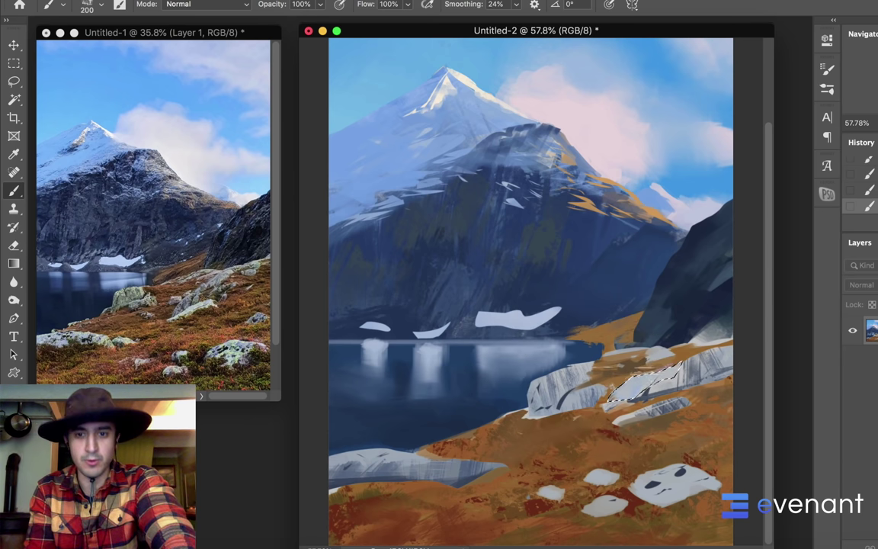
# Step: Sample light grey from the slab, brush it over the outlined area, and deselect
pyautogui.keyDown('alt'); pyautogui.click(689, 369); pyautogui.keyUp('alt')
pyautogui.moveTo(675, 390)
pyautogui.mouseDown()
pyautogui.moveTo(637, 402)
pyautogui.moveTo(648, 397)
pyautogui.mouseUp()
pyautogui.hotkey('ctrl', 'd')
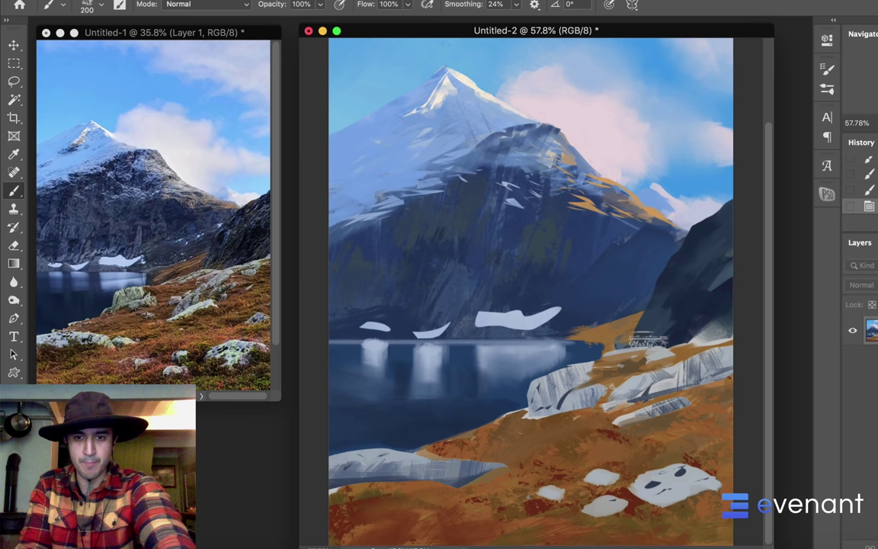
# Step: Lasso a thin patch of ground behind the lakeside rock and paint it with a nearby sampled colour at brush size 90
pyautogui.press('[')
pyautogui.press('[')
pyautogui.press('[')
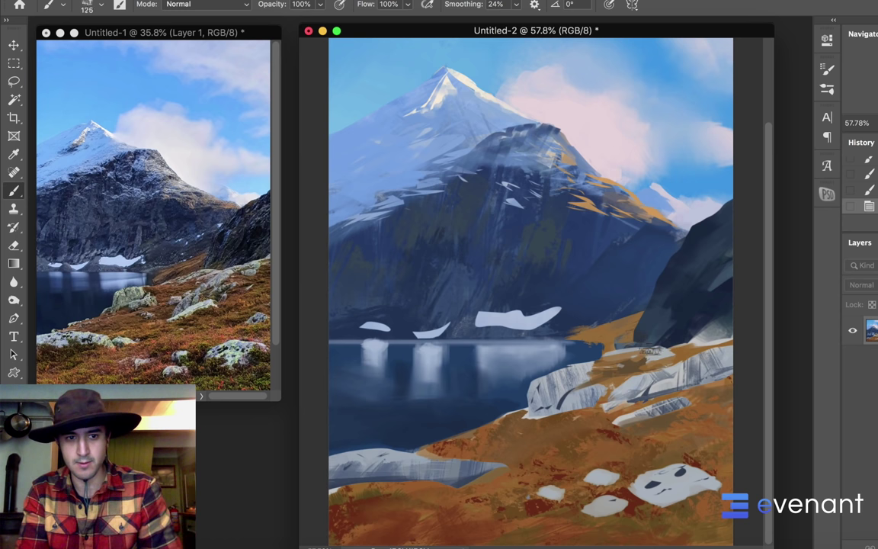
pyautogui.press('l')
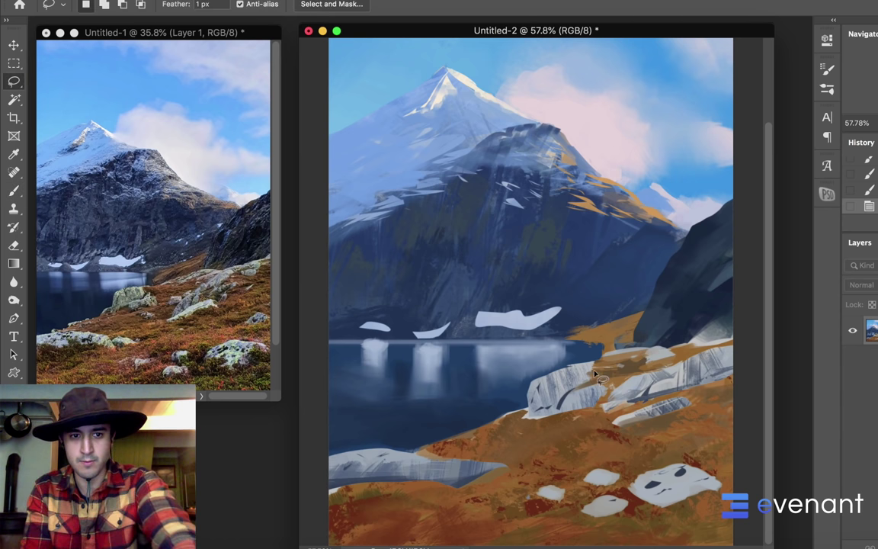
pyautogui.moveTo(614, 370)
pyautogui.mouseDown()
pyautogui.moveTo(577, 368)
pyautogui.moveTo(609, 371)
pyautogui.mouseUp()
pyautogui.press('b')
pyautogui.keyDown('alt'); pyautogui.click(597, 375); pyautogui.keyUp('alt')
pyautogui.moveTo(597, 367); pyautogui.dragTo(615, 372)
# Step: Sample brown-ochre from the lit mountain ridge, brush it into the selected ground patch, and deselect
pyautogui.keyDown('ctrl'); pyautogui.keyDown('alt'); pyautogui.keyDown('super'); pyautogui.click(587, 196); pyautogui.keyUp('super'); pyautogui.keyUp('alt'); pyautogui.keyUp('ctrl')
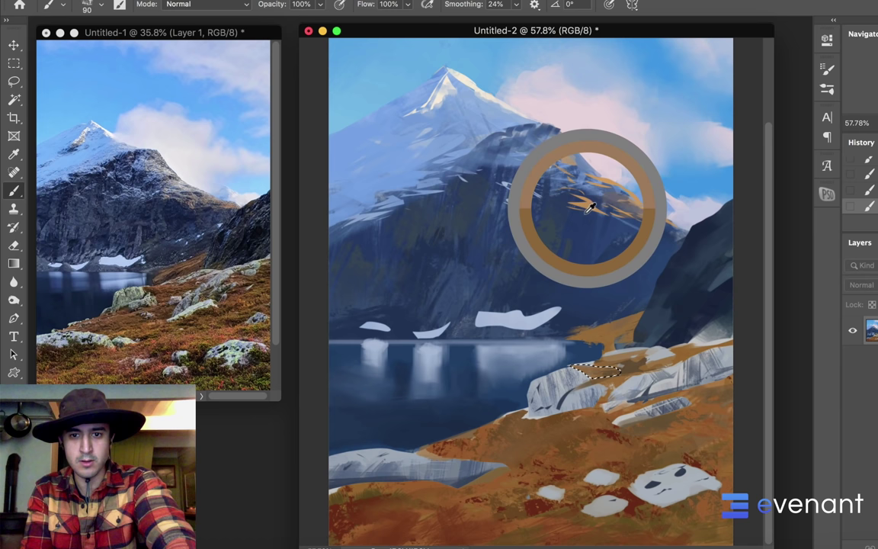
pyautogui.moveTo(530, 329); pyautogui.dragTo(557, 335)
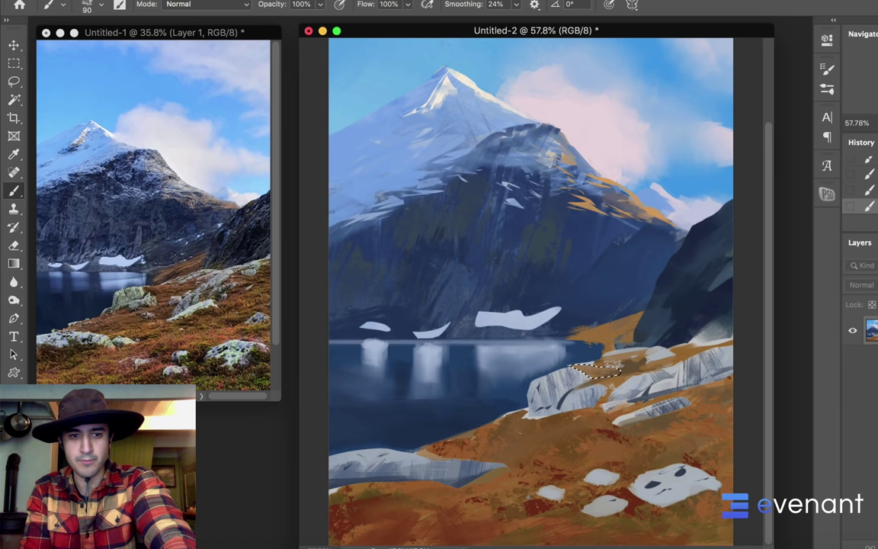
pyautogui.hotkey('ctrl', 'd')
pyautogui.scroll(-3, 532, 292)
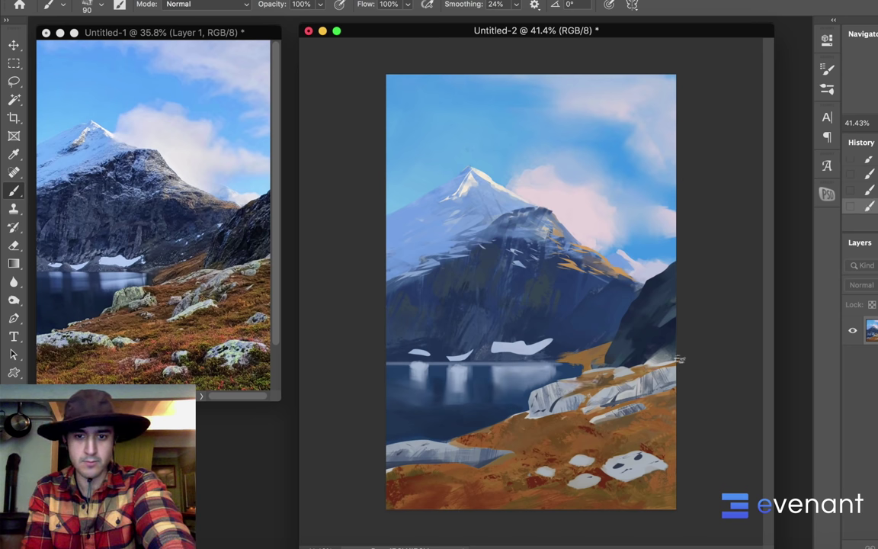
# Step: Clear the selection, mirror the canvas horizontally to check the composition, and flip it back
pyautogui.press('l')
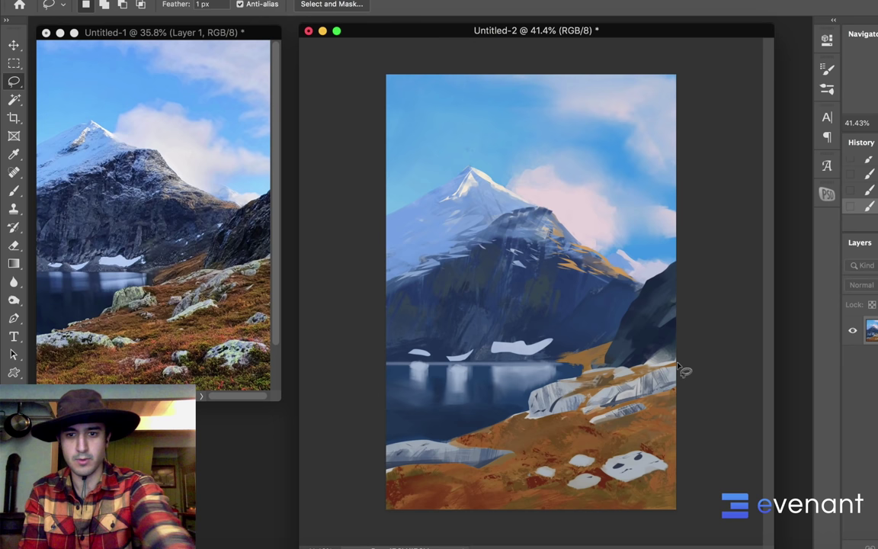
pyautogui.press('super+d')
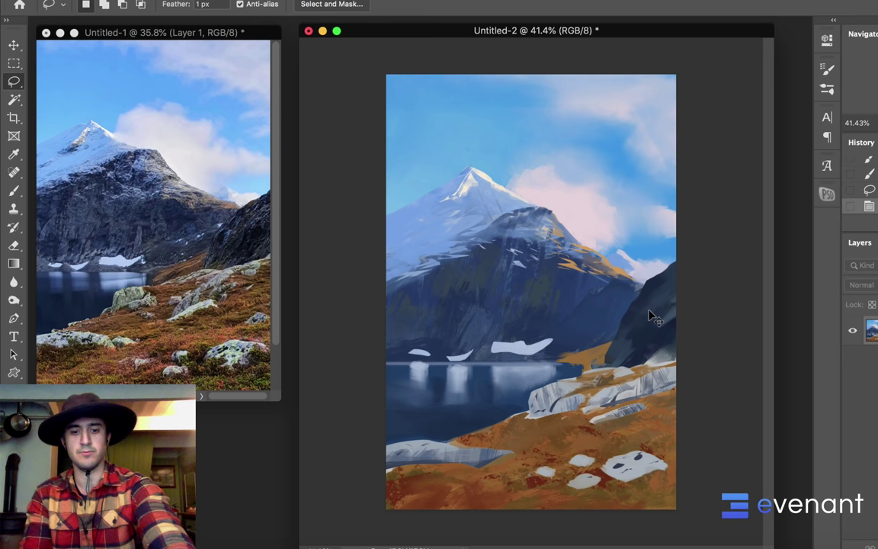
pyautogui.press('super+f')
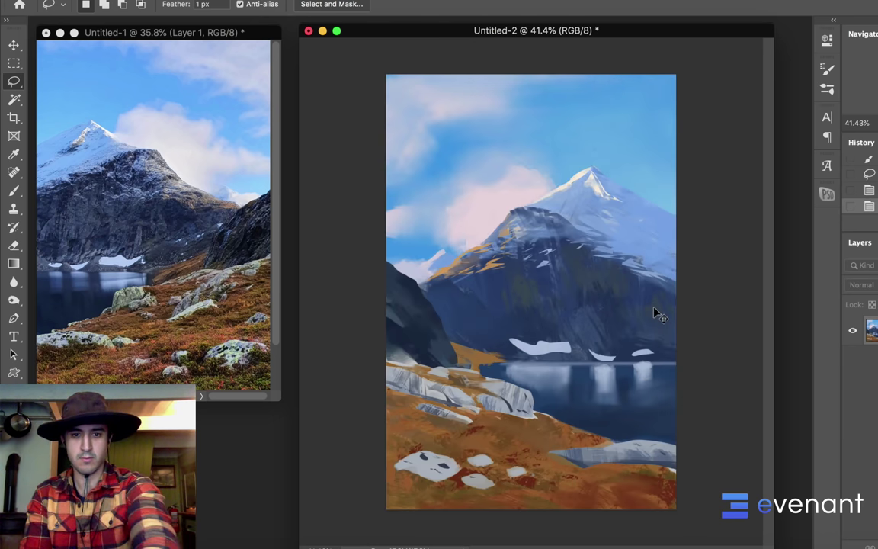
pyautogui.hotkey('ctrl', 'shift', 'h')
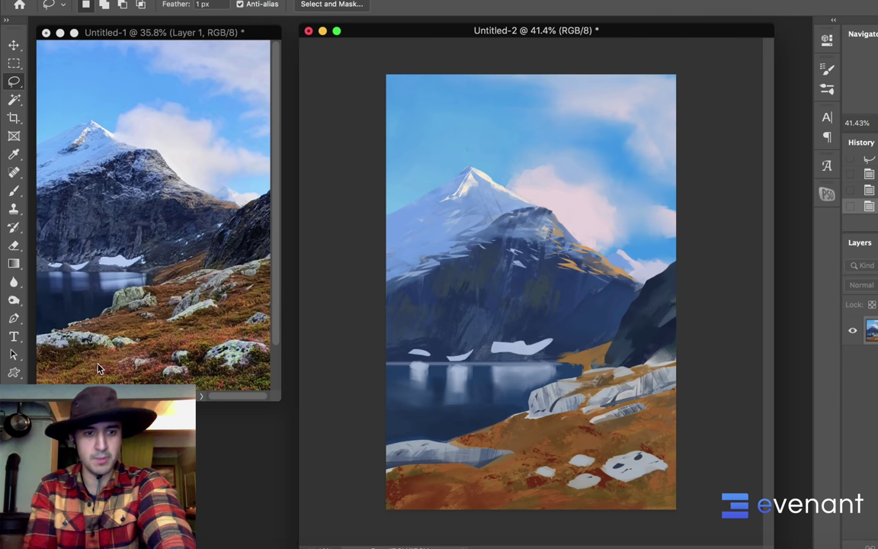
# Step: Shift the brush colour's hue from brown to green and paint grassy patches in the lower-right foreground
pyautogui.press('b')
pyautogui.rightClick(548, 297)
pyautogui.click(507, 441)
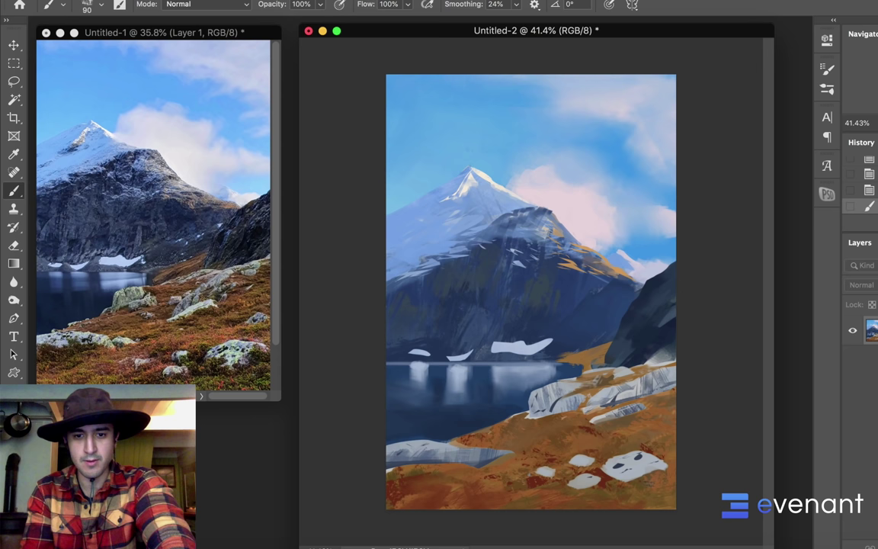
pyautogui.press('n')
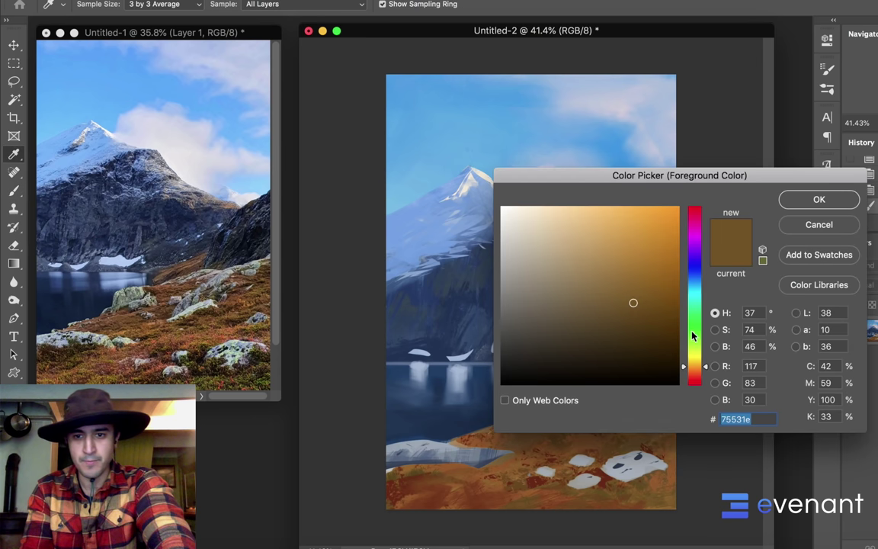
pyautogui.moveTo(692, 335); pyautogui.dragTo(685, 341)
pyautogui.press('Return')
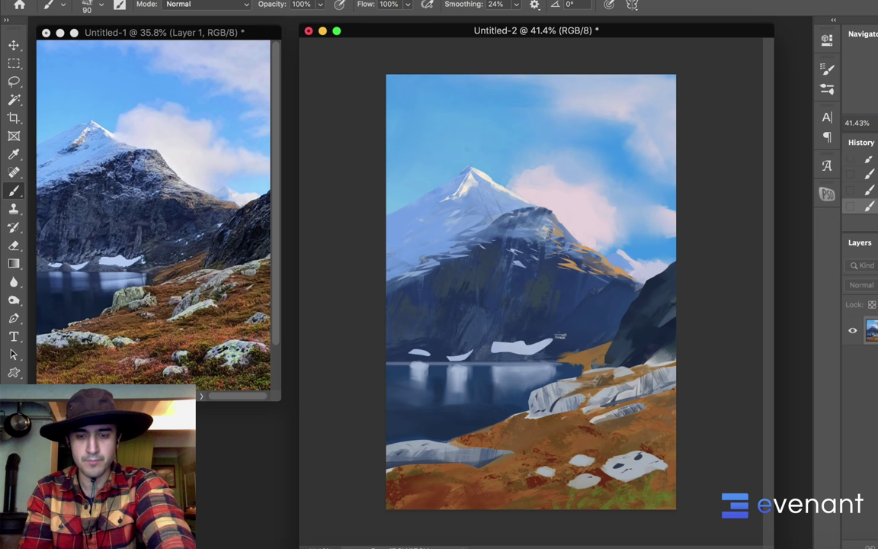
# Step: Set the brush blending mode to Linear Burn and enlarge the brush to 700
pyautogui.keyDown('shift'); pyautogui.rightClick(559, 335); pyautogui.keyUp('shift')
pyautogui.click(591, 451)
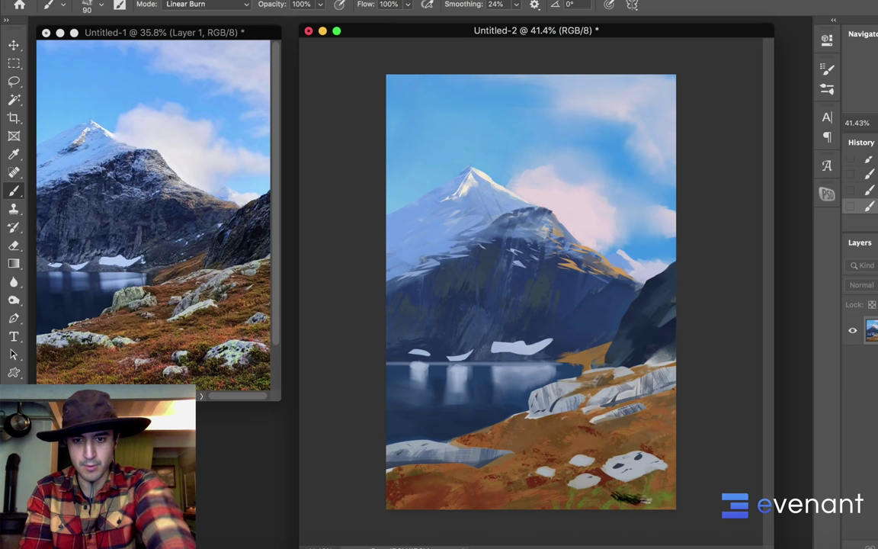
pyautogui.press(']')
pyautogui.press(']')
pyautogui.press(']')
pyautogui.press(']')
pyautogui.press(']')
pyautogui.press(']')
pyautogui.press(']')
pyautogui.press(']')
# Step: Try dark Linear Burn strokes over the lower foreground grass, and undo them
pyautogui.moveTo(613, 500); pyautogui.dragTo(527, 525)
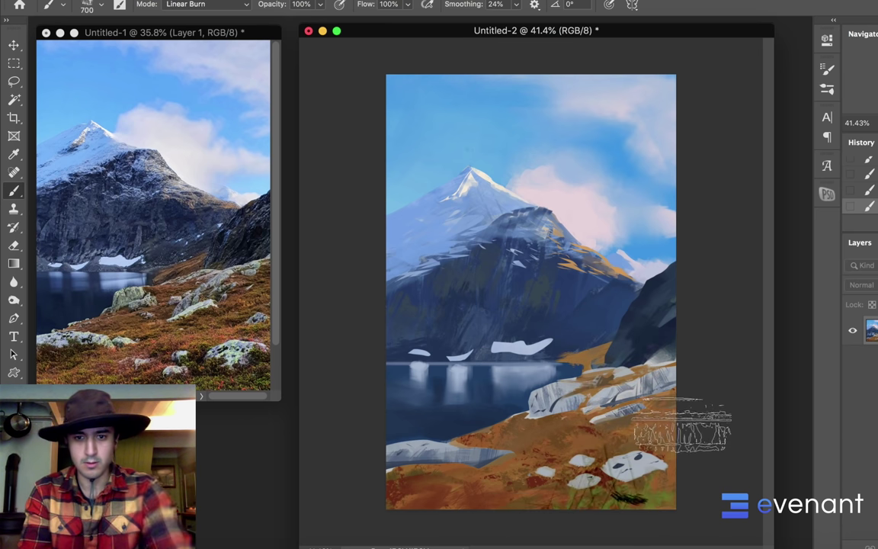
pyautogui.press('super+z')
pyautogui.press('super+z')
pyautogui.press('super+z')
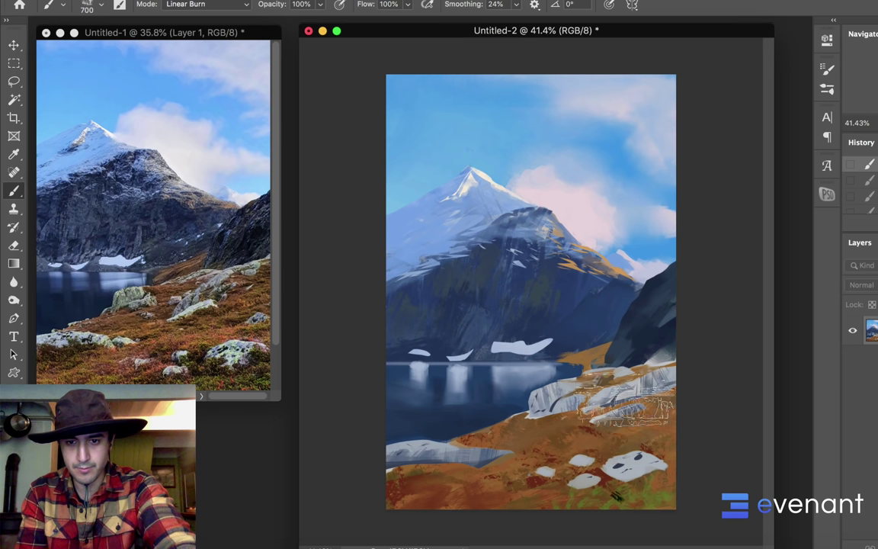
# Step: Set the foreground colour to the yellowish green 74c344
pyautogui.click(11, 457)
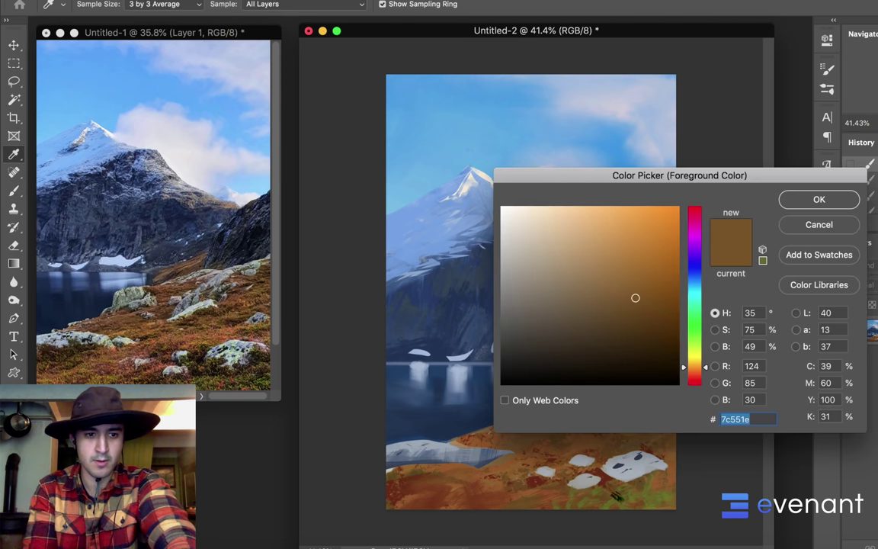
pyautogui.moveTo(689, 345); pyautogui.dragTo(690, 337)
pyautogui.moveTo(642, 299); pyautogui.dragTo(616, 246)
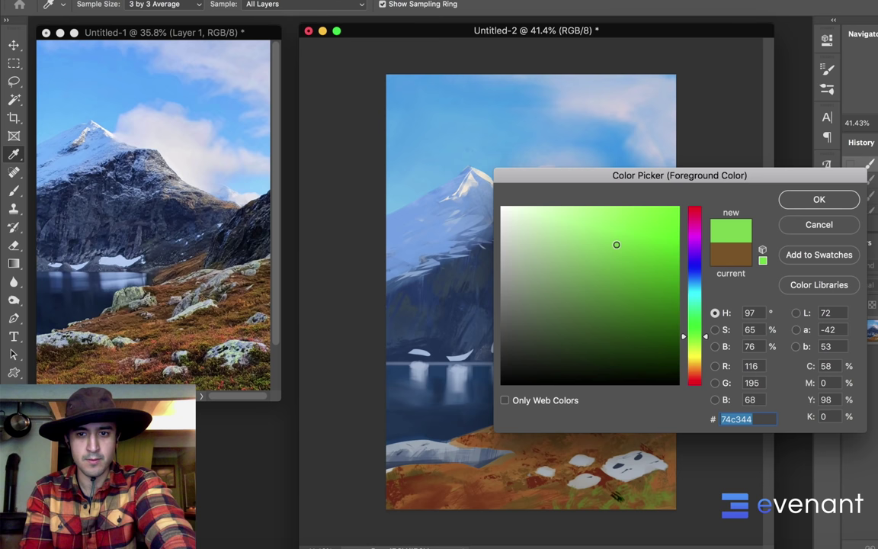
pyautogui.click(801, 205)
# Step: Set the foreground colour to the bright green 48d652 for the foreground grass
pyautogui.click(11, 457)
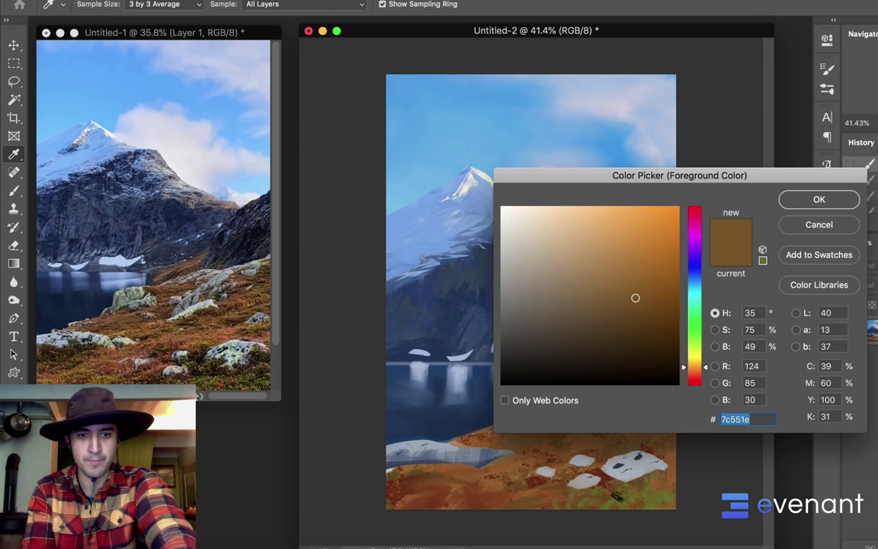
pyautogui.click(658, 246)
pyautogui.click(694, 323)
pyautogui.click(612, 232)
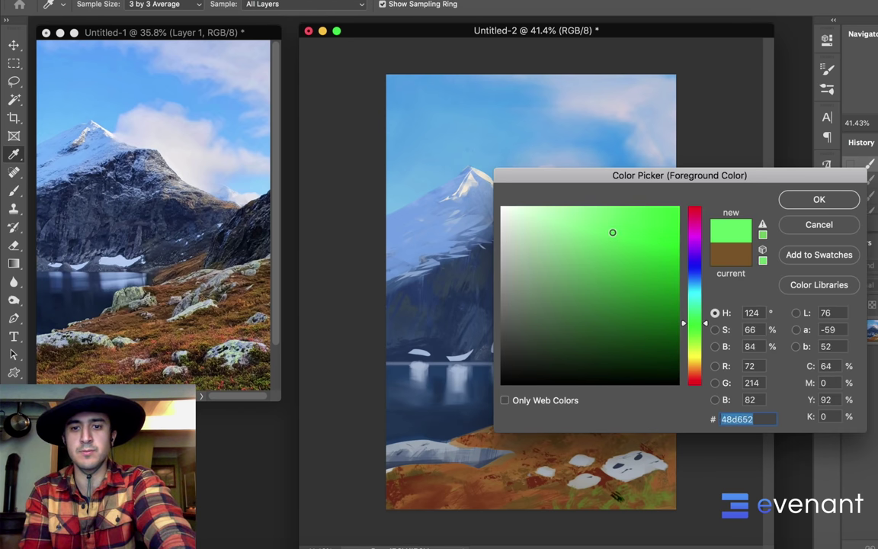
pyautogui.click(811, 205)
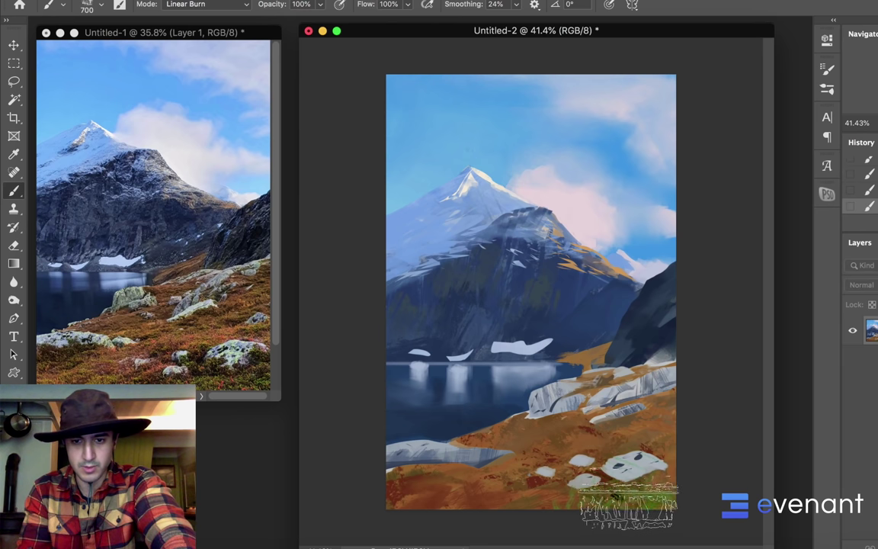
# Step: Undo the last grass strokes and repaint smaller green Linear Burn clumps along the bottom foreground with brush size 125
pyautogui.press('super+z')
pyautogui.press('[')
pyautogui.press('[')
pyautogui.press('[')
pyautogui.press('[')
pyautogui.press('[')
pyautogui.press('[')
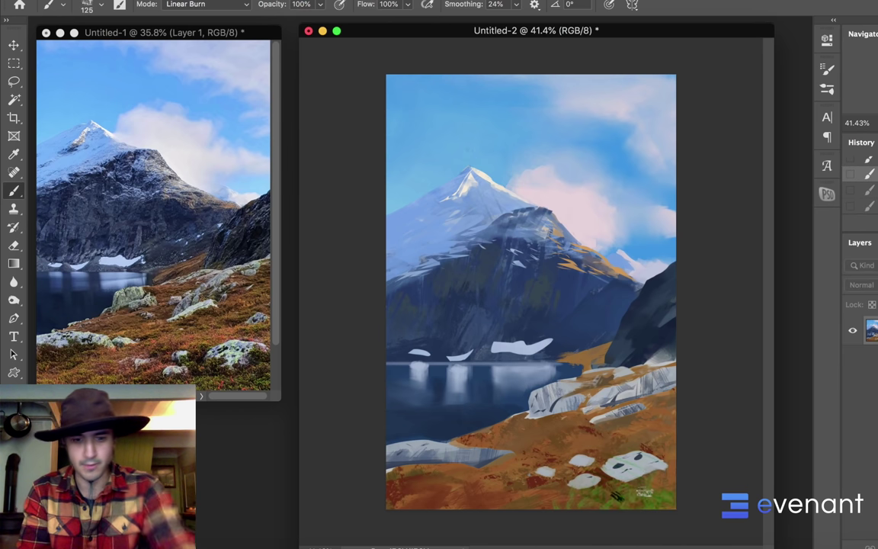
pyautogui.press('super+z')
pyautogui.moveTo(656, 490)
pyautogui.mouseDown()
pyautogui.moveTo(646, 495)
pyautogui.moveTo(657, 494)
pyautogui.mouseUp()
pyautogui.press('super+z')
pyautogui.moveTo(601, 503); pyautogui.dragTo(573, 503)
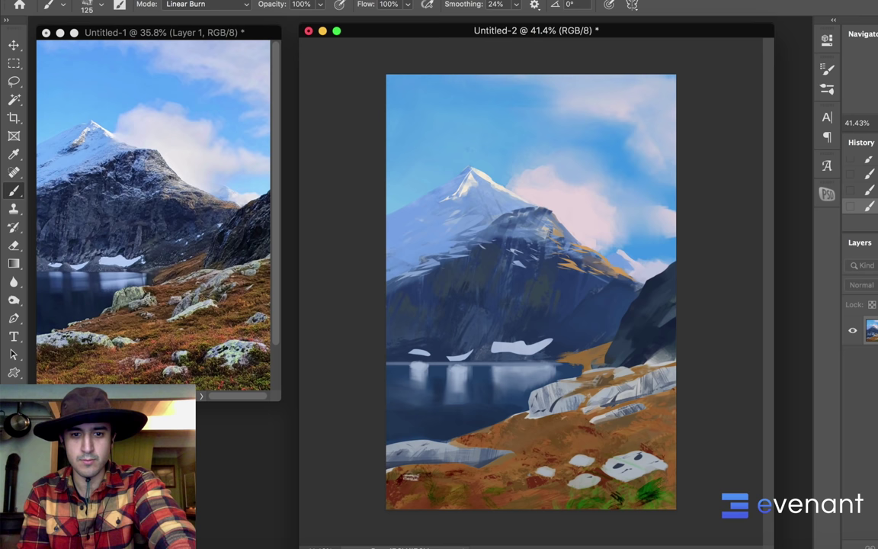
# Step: Enlarge the brush to 500 and paint dark Linear Burn texture strokes across the orange foreground slope
pyautogui.press(']')
pyautogui.press(']')
pyautogui.press(']')
pyautogui.press(']')
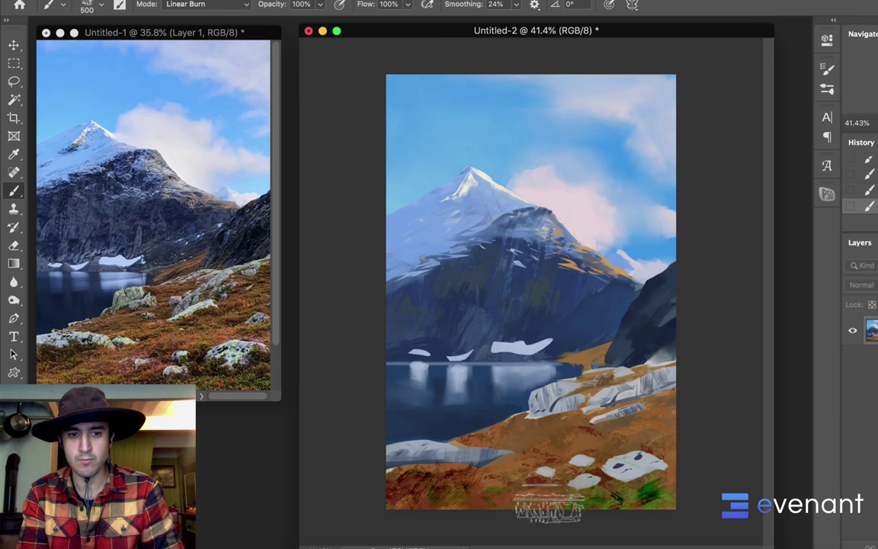
pyautogui.press(']')
pyautogui.press(']')
pyautogui.press(']')
pyautogui.press(']')
pyautogui.press(']')
pyautogui.press(']')
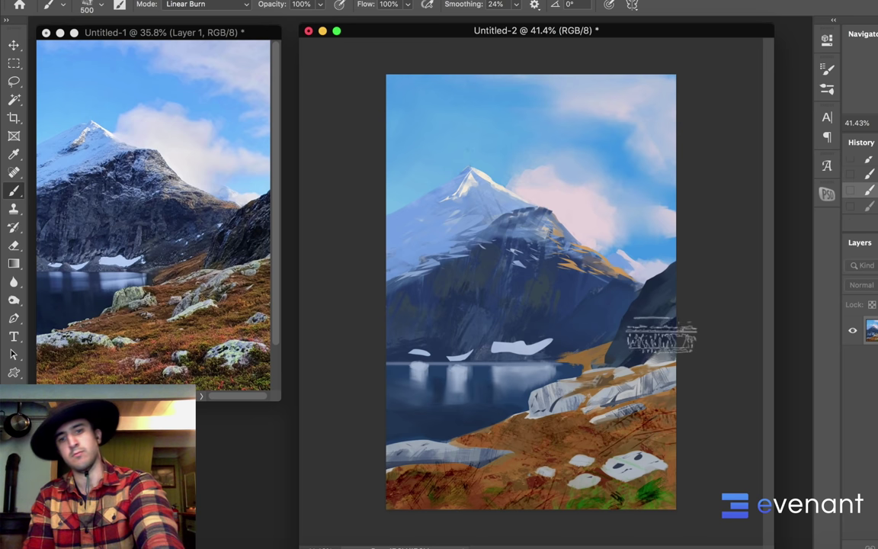
# Step: Set the brush blending mode to Normal
pyautogui.press('l')
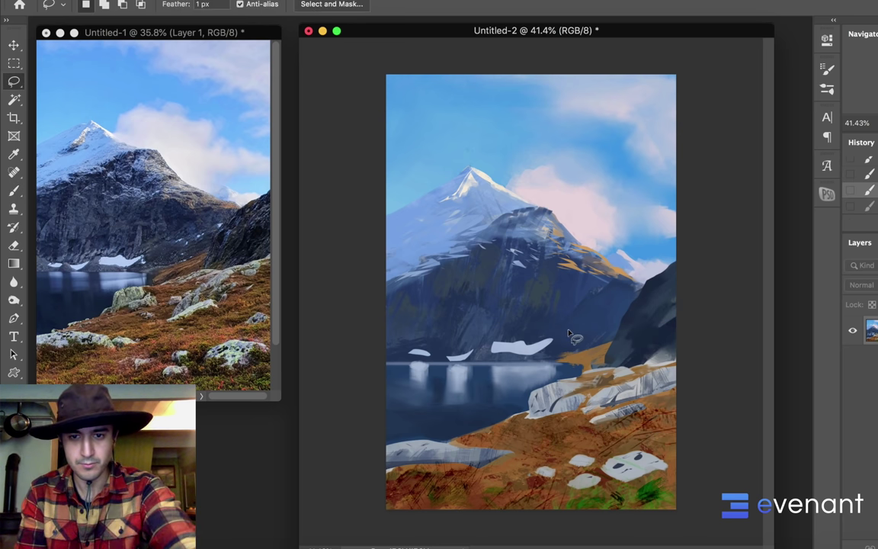
pyautogui.press('b')
pyautogui.keyDown('shift'); pyautogui.rightClick(565, 311); pyautogui.keyUp('shift')
pyautogui.click(587, 343)
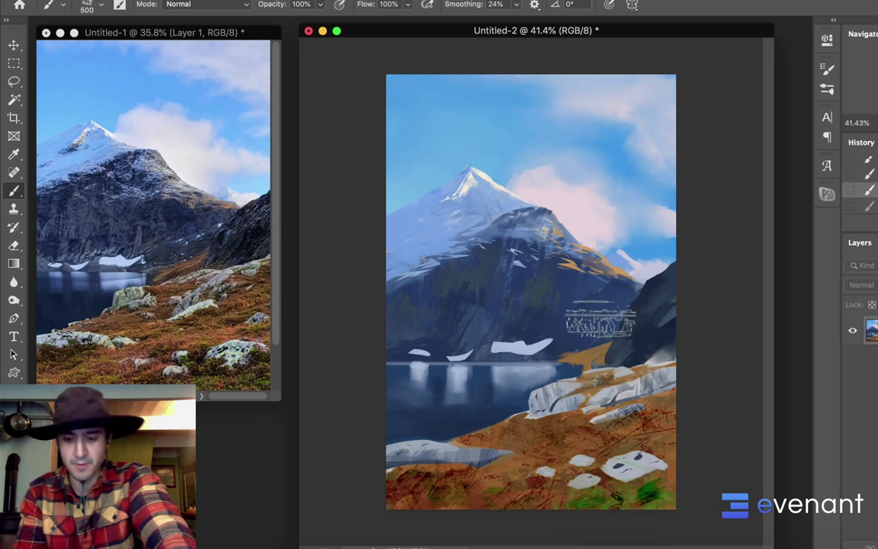
pyautogui.keyDown('shift'); pyautogui.rightClick(566, 313); pyautogui.keyUp('shift')
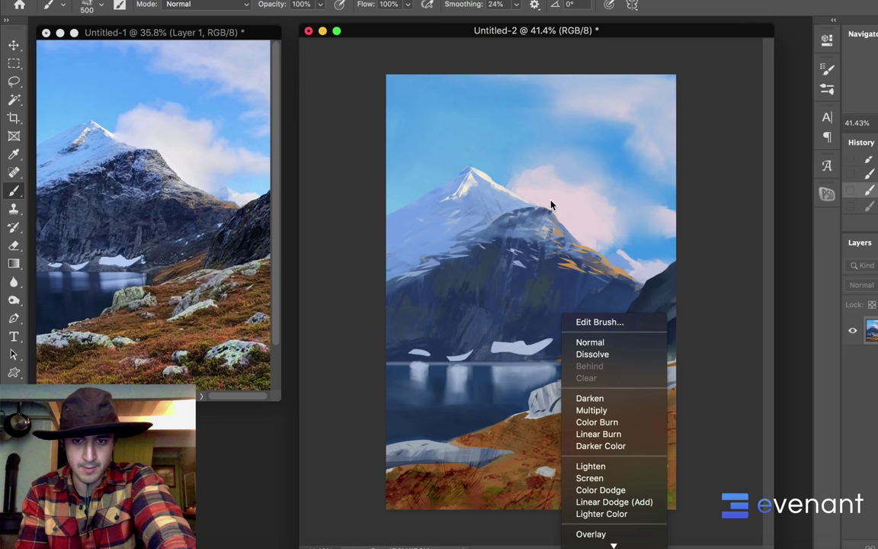
pyautogui.keyDown('shift'); pyautogui.rightClick(525, 143); pyautogui.keyUp('shift')
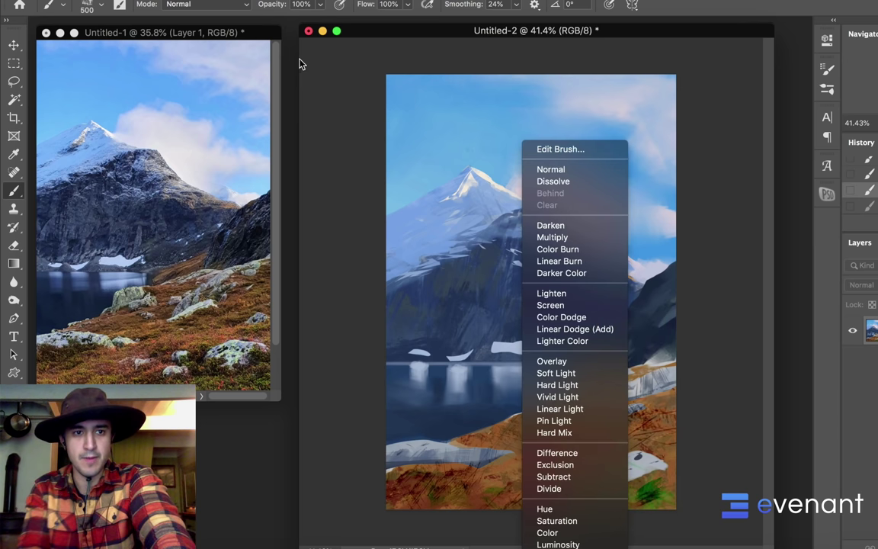
pyautogui.click(243, 9)
pyautogui.click(242, 9)
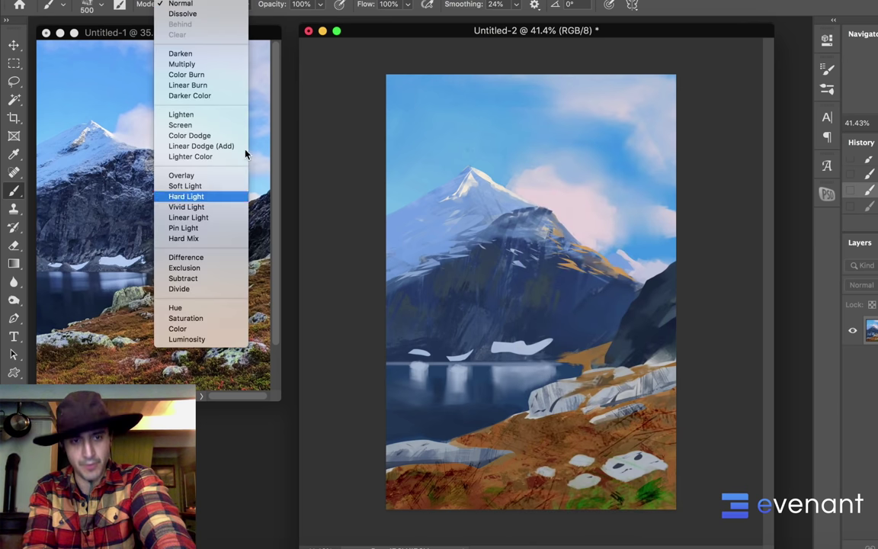
pyautogui.click(276, 19)
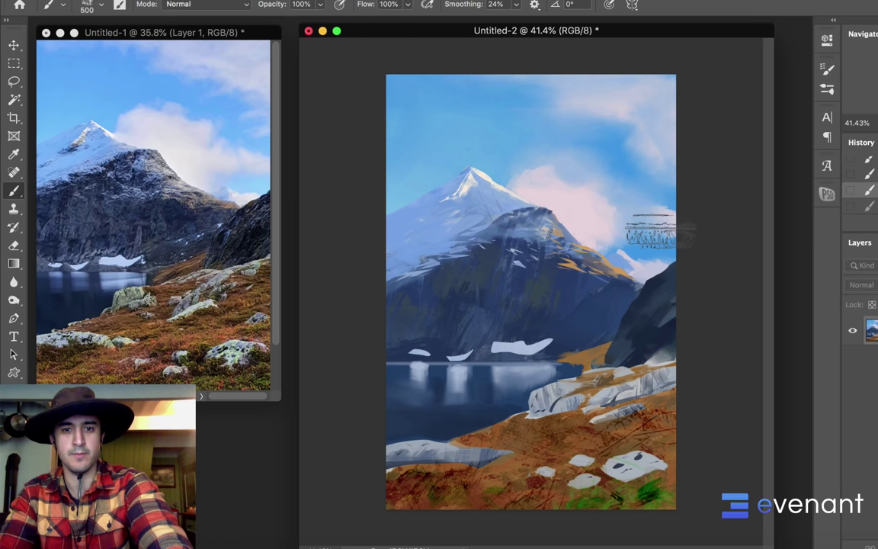
# Step: Lasso a strip along the snowy peak's left ridge, paint it to build up the ridge outline, and deselect
pyautogui.press('l')
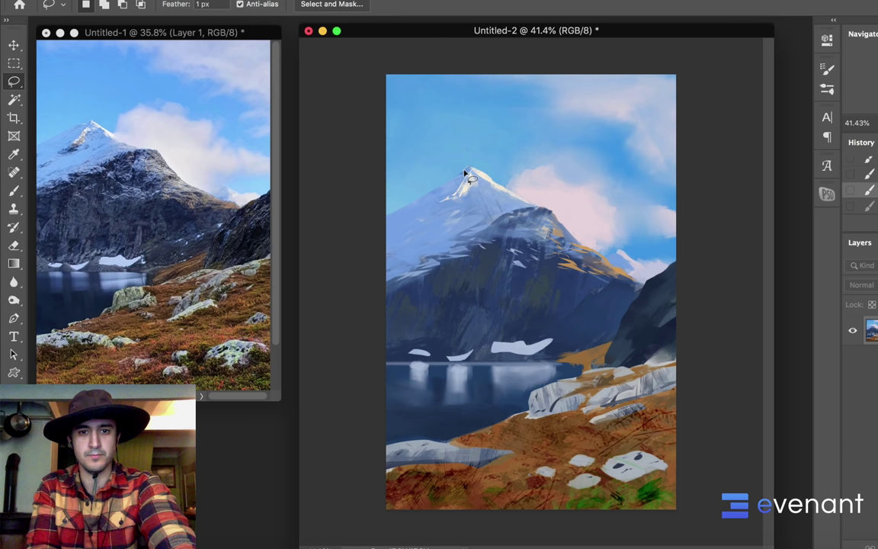
pyautogui.moveTo(388, 233)
pyautogui.mouseDown()
pyautogui.moveTo(456, 174)
pyautogui.moveTo(451, 179)
pyautogui.mouseUp()
pyautogui.press('b')
pyautogui.press('super+d')
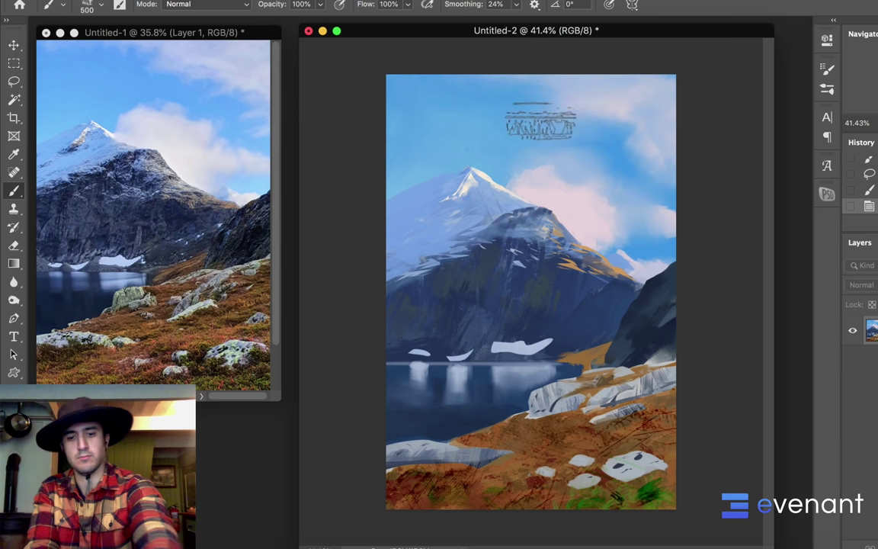
# Step: Lasso several small streaks on the snowy peak's left face, fill them with a darker sampled mountain colour, and deselect
pyautogui.press('l')
pyautogui.moveTo(451, 197); pyautogui.dragTo(456, 195)
pyautogui.moveTo(456, 195); pyautogui.dragTo(461, 193)
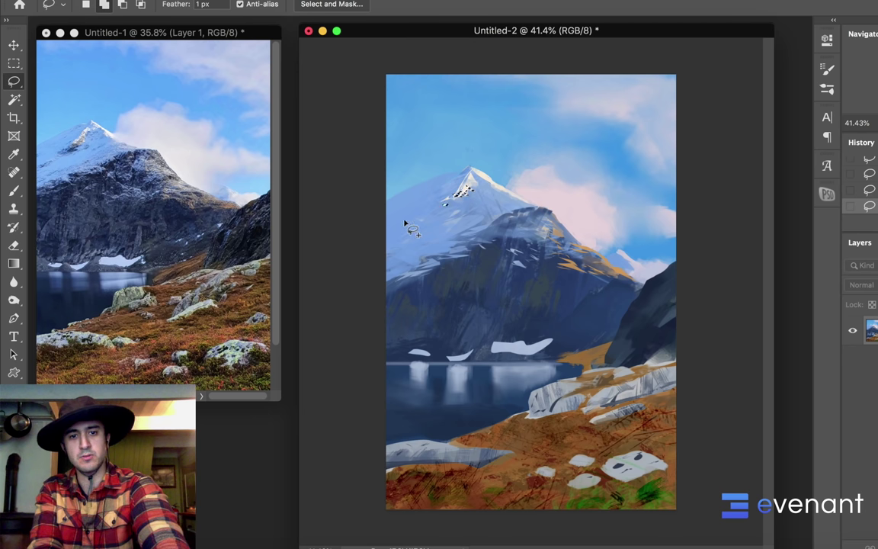
pyautogui.moveTo(401, 228)
pyautogui.mouseDown()
pyautogui.moveTo(394, 225)
pyautogui.moveTo(416, 217)
pyautogui.moveTo(397, 227)
pyautogui.mouseUp()
pyautogui.press('b')
pyautogui.keyDown('alt'); pyautogui.click(495, 233); pyautogui.keyUp('alt')
pyautogui.press('super+d')
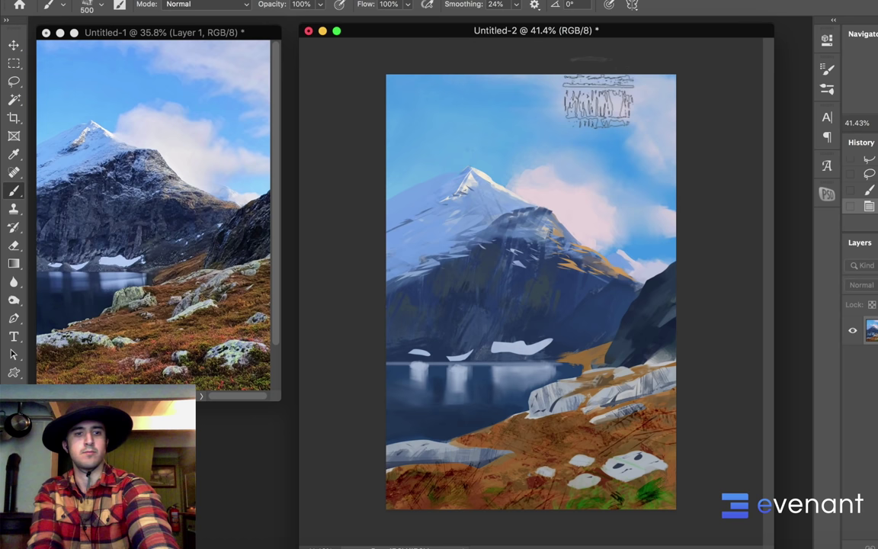
# Step: Soften the dark streaks on the snowy left slope with sampled snow colour, and reduce the brush to 150
pyautogui.keyDown('alt'); pyautogui.click(440, 213); pyautogui.keyUp('alt')
pyautogui.moveTo(392, 235); pyautogui.dragTo(402, 238)
pyautogui.moveTo(398, 237); pyautogui.dragTo(432, 237)
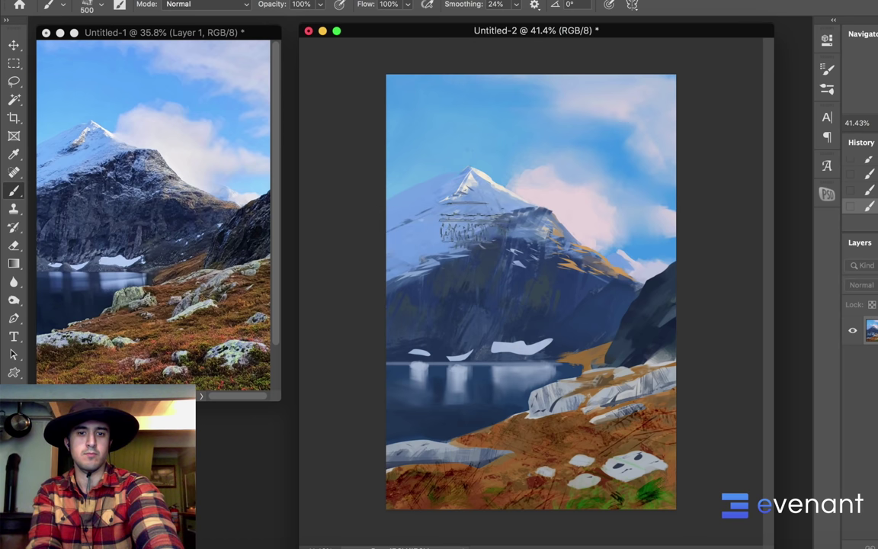
pyautogui.press('[')
pyautogui.press('[')
pyautogui.press('[')
pyautogui.press('[')
pyautogui.press('[')
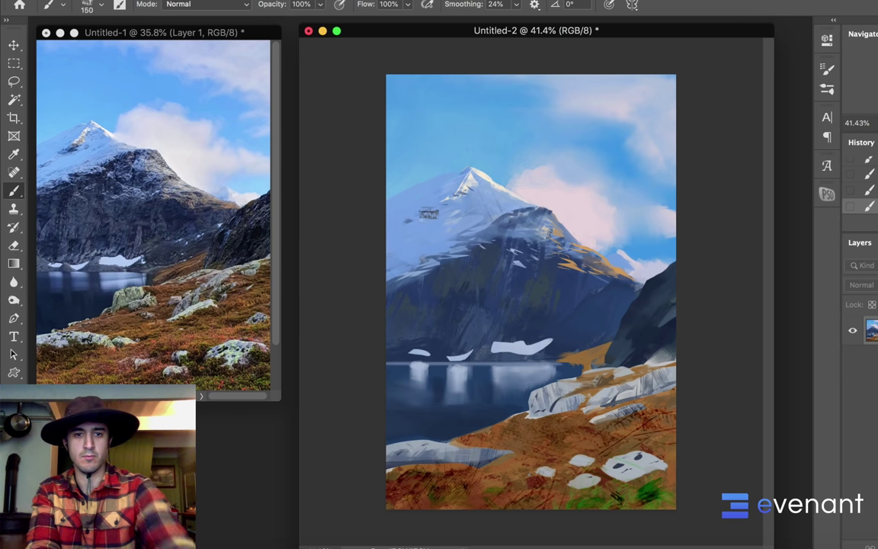
# Step: Lasso a thin strip along the ridge just left of the summit, repaint it with sampled colours, and deselect
pyautogui.keyDown('alt'); pyautogui.click(423, 190); pyautogui.keyUp('alt')
pyautogui.keyDown('alt'); pyautogui.click(454, 159); pyautogui.keyUp('alt')
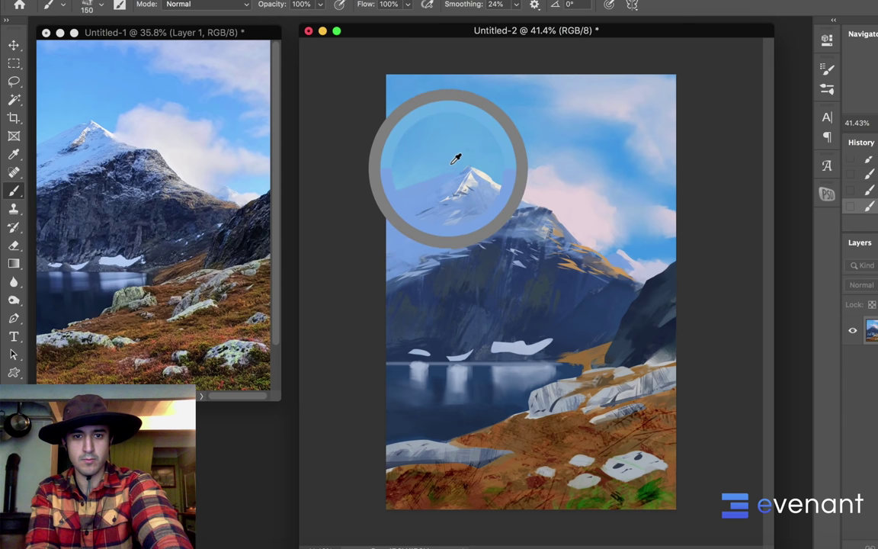
pyautogui.press('l')
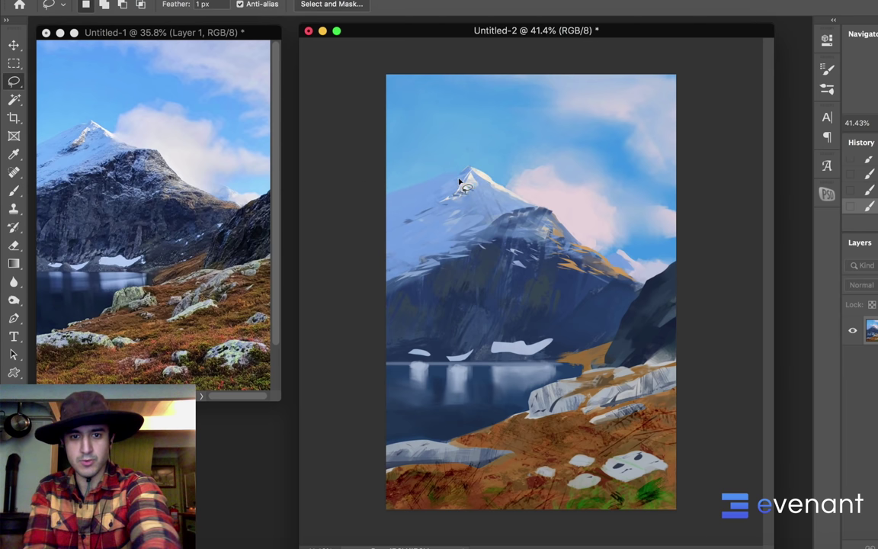
pyautogui.moveTo(468, 176); pyautogui.dragTo(472, 165)
pyautogui.press('b')
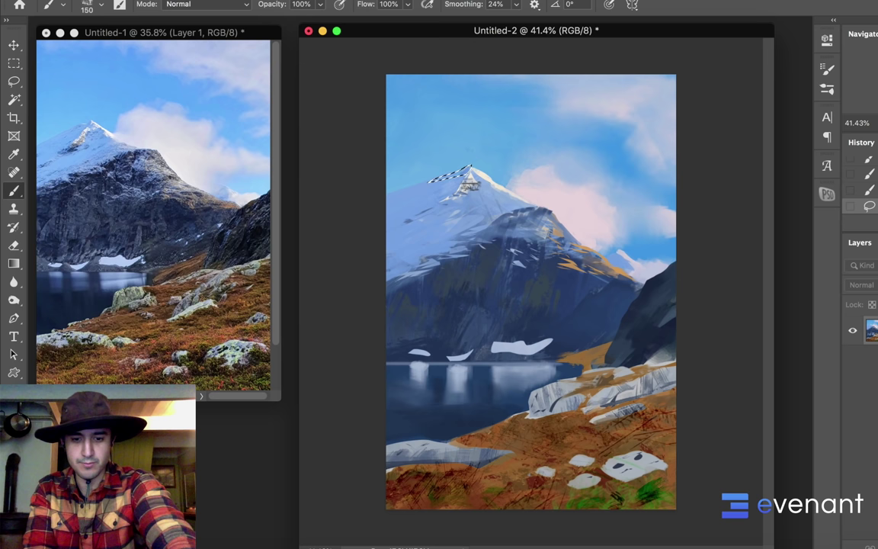
pyautogui.keyDown('alt'); pyautogui.click(480, 188); pyautogui.keyUp('alt')
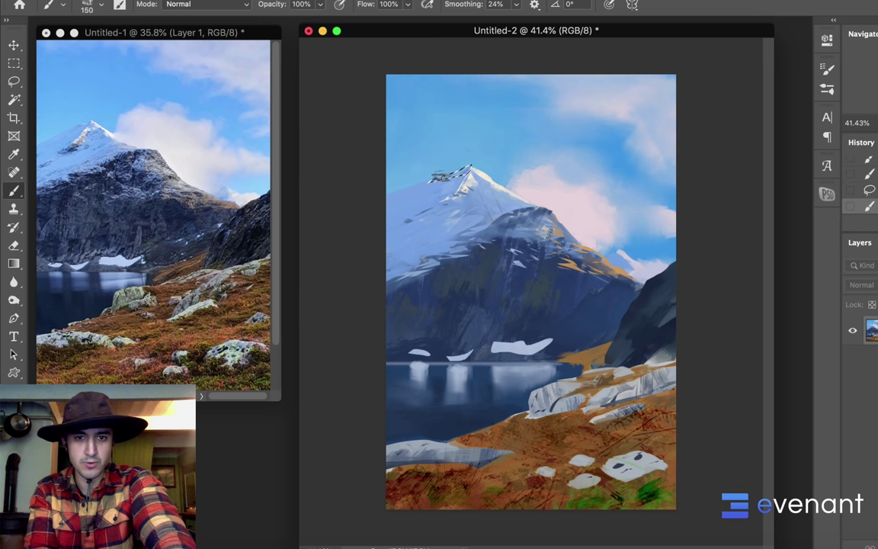
pyautogui.press('super+d')
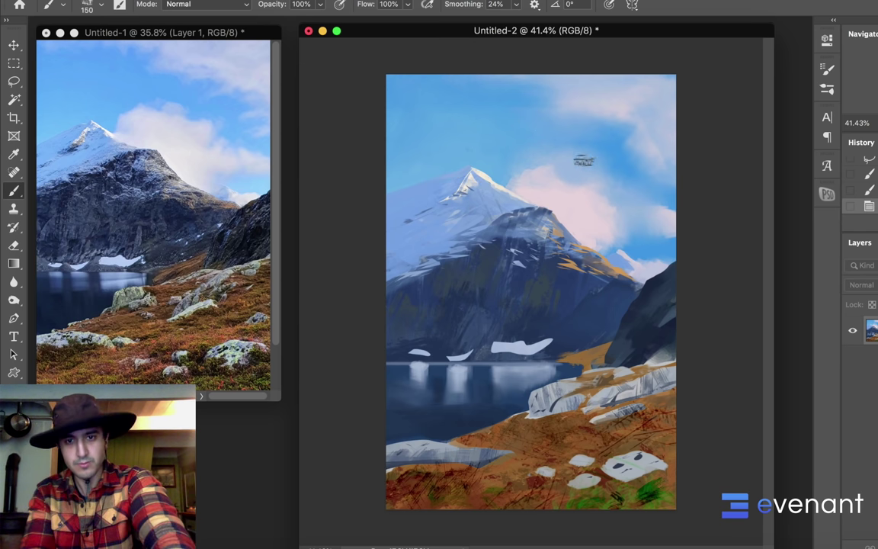
# Step: Lasso thin diagonal streaks at the mountain's foot above the orange shore, paint inside them, and deselect
pyautogui.press('l')
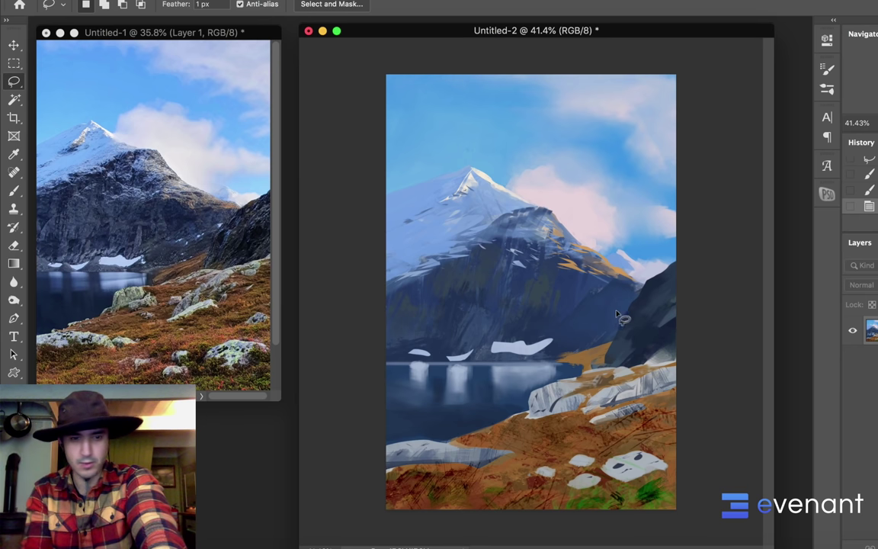
pyautogui.moveTo(583, 347)
pyautogui.mouseDown()
pyautogui.moveTo(550, 357)
pyautogui.moveTo(602, 343)
pyautogui.mouseUp()
pyautogui.moveTo(587, 347)
pyautogui.mouseDown()
pyautogui.moveTo(607, 342)
pyautogui.moveTo(576, 350)
pyautogui.mouseUp()
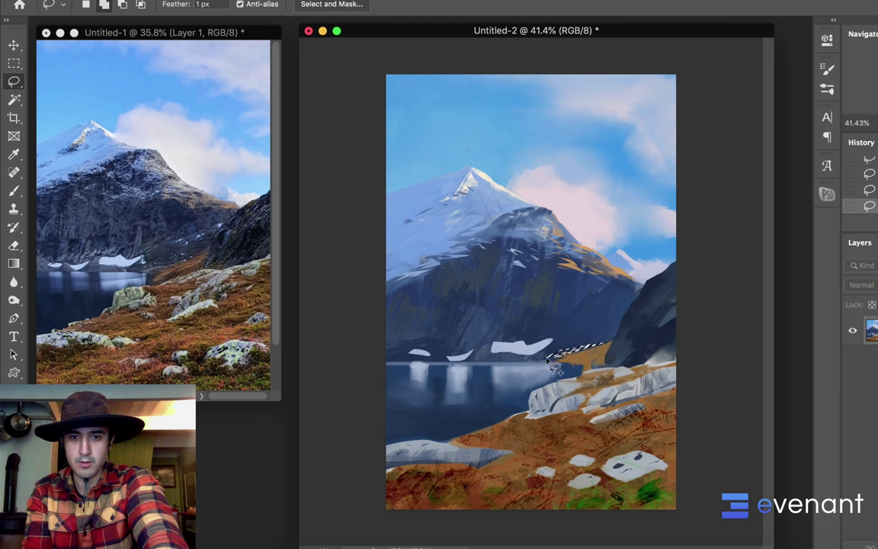
pyautogui.moveTo(609, 347)
pyautogui.mouseDown()
pyautogui.moveTo(546, 358)
pyautogui.moveTo(608, 334)
pyautogui.moveTo(547, 358)
pyautogui.mouseUp()
pyautogui.moveTo(547, 357); pyautogui.dragTo(618, 339)
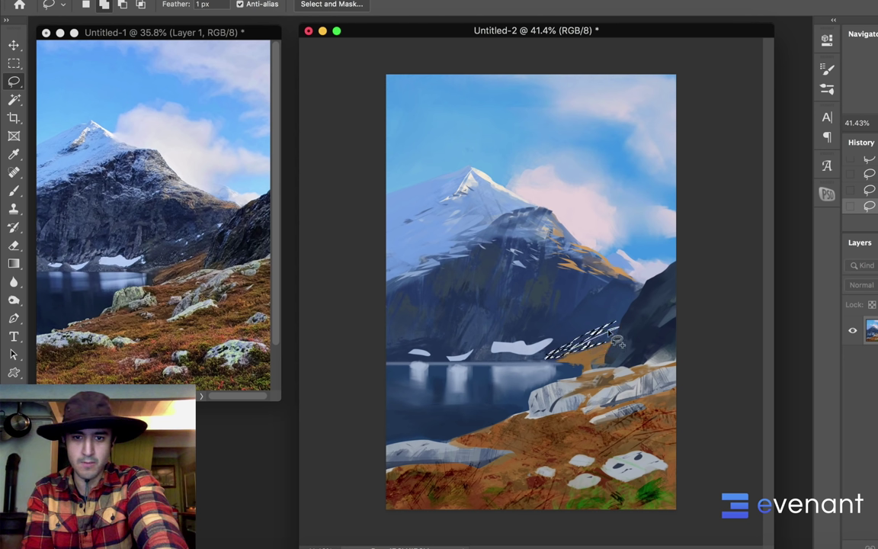
pyautogui.press('b')
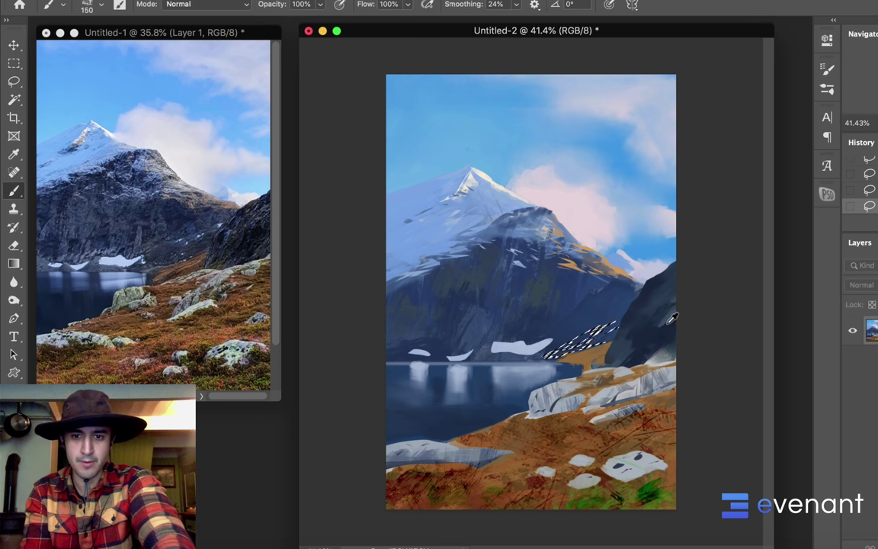
pyautogui.moveTo(607, 275); pyautogui.dragTo(662, 283)
pyautogui.moveTo(595, 338); pyautogui.dragTo(581, 345)
pyautogui.press('super+d')
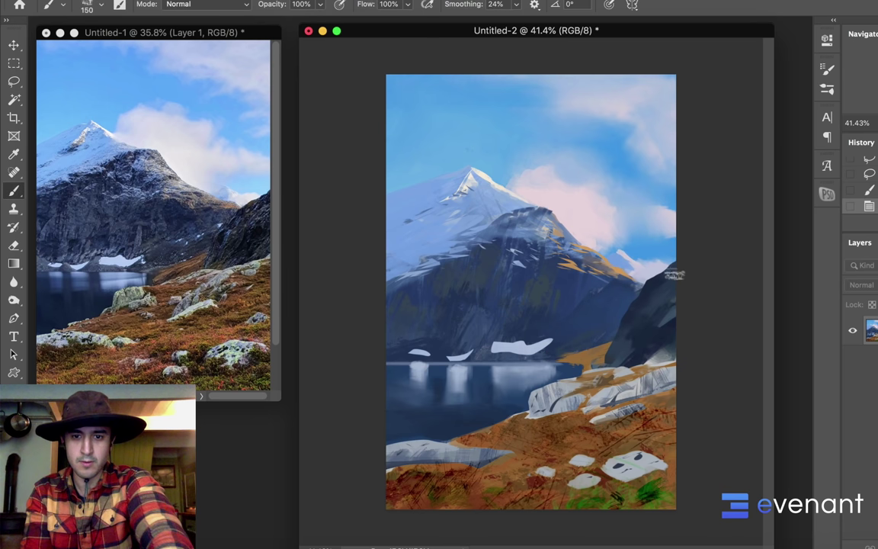
# Step: Restore the streak selection at the mountain's foot, repaint it with another colour from the mountain, and deselect
pyautogui.press('super+z')
pyautogui.moveTo(519, 256)
pyautogui.mouseDown()
pyautogui.moveTo(504, 294)
pyautogui.moveTo(446, 276)
pyautogui.mouseUp()
pyautogui.moveTo(606, 329); pyautogui.dragTo(570, 349)
pyautogui.press('super+d')
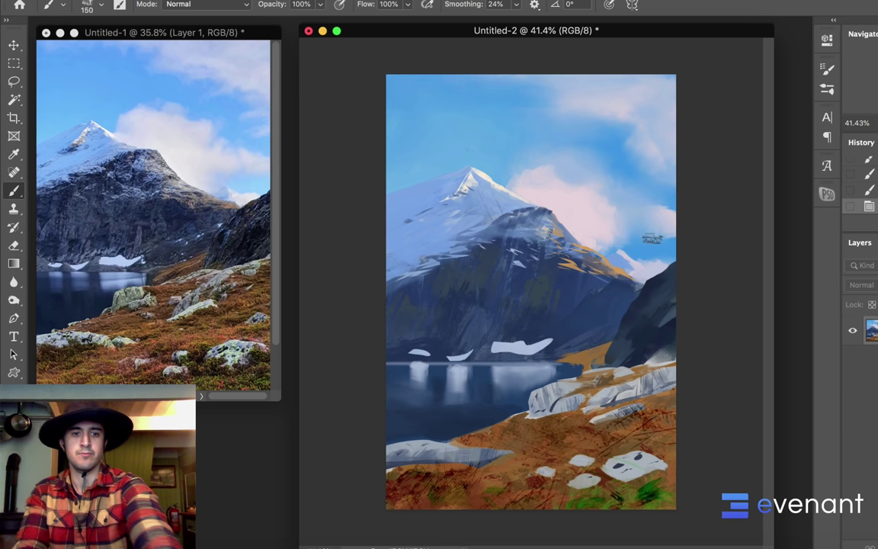
# Step: Lasso a jagged wedge and streaks on the dark mountain's right face, paint them with sampled rock colour, and deselect
pyautogui.press('l')
pyautogui.moveTo(610, 279); pyautogui.dragTo(607, 312)
pyautogui.moveTo(616, 297); pyautogui.dragTo(601, 316)
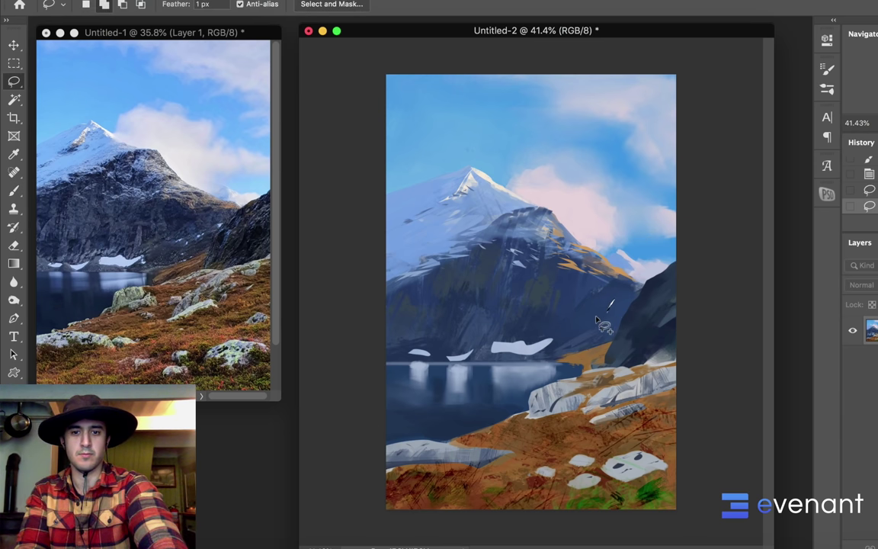
pyautogui.moveTo(606, 276)
pyautogui.mouseDown()
pyautogui.moveTo(581, 314)
pyautogui.moveTo(610, 286)
pyautogui.mouseUp()
pyautogui.moveTo(567, 311)
pyautogui.mouseDown()
pyautogui.moveTo(620, 288)
pyautogui.moveTo(577, 275)
pyautogui.moveTo(575, 304)
pyautogui.mouseUp()
pyautogui.press('b')
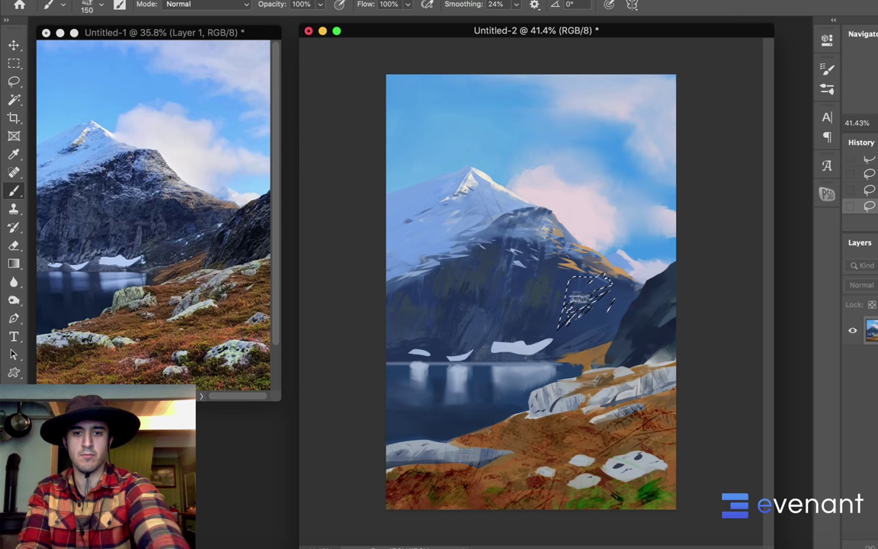
pyautogui.keyDown('alt'); pyautogui.click(470, 275); pyautogui.keyUp('alt')
pyautogui.moveTo(589, 282)
pyautogui.mouseDown()
pyautogui.moveTo(601, 289)
pyautogui.moveTo(564, 305)
pyautogui.mouseUp()
pyautogui.press('super+d')
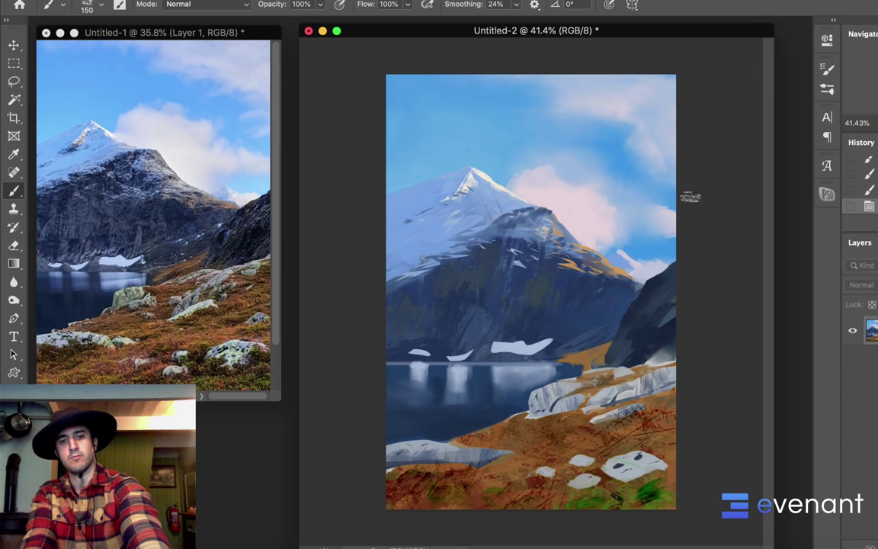
# Step: Lasso the lower end of the mountain's right ridge and paint it with the sampled orange to extend the sunlit edge
pyautogui.press('l')
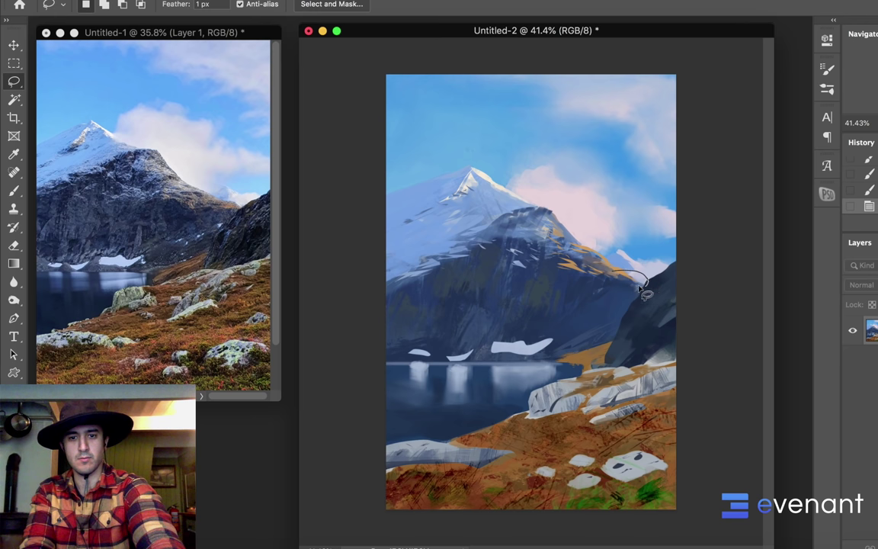
pyautogui.moveTo(639, 290)
pyautogui.mouseDown()
pyautogui.moveTo(608, 286)
pyautogui.moveTo(648, 278)
pyautogui.moveTo(620, 274)
pyautogui.mouseUp()
pyautogui.press('b')
pyautogui.keyDown('alt'); pyautogui.click(620, 285); pyautogui.keyUp('alt')
pyautogui.keyDown('alt'); pyautogui.click(618, 274); pyautogui.keyUp('alt')
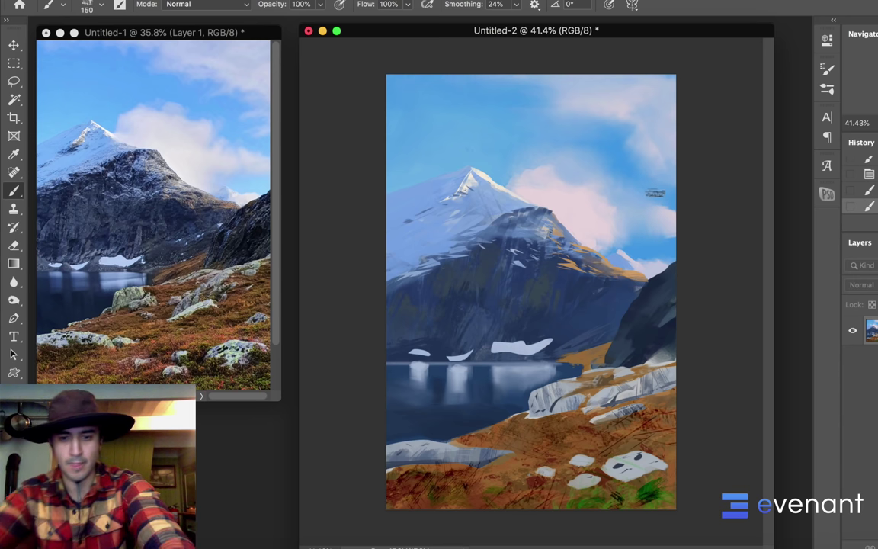
# Step: Lasso a strip along the mountain's right ridge, paint texture over its sunlit edge inside the selection, and deselect
pyautogui.press('l')
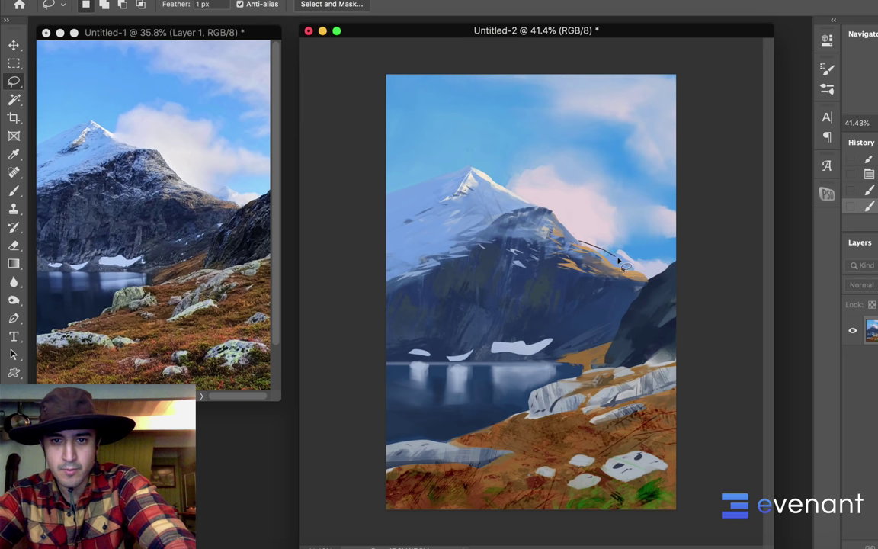
pyautogui.moveTo(620, 261); pyautogui.dragTo(580, 245)
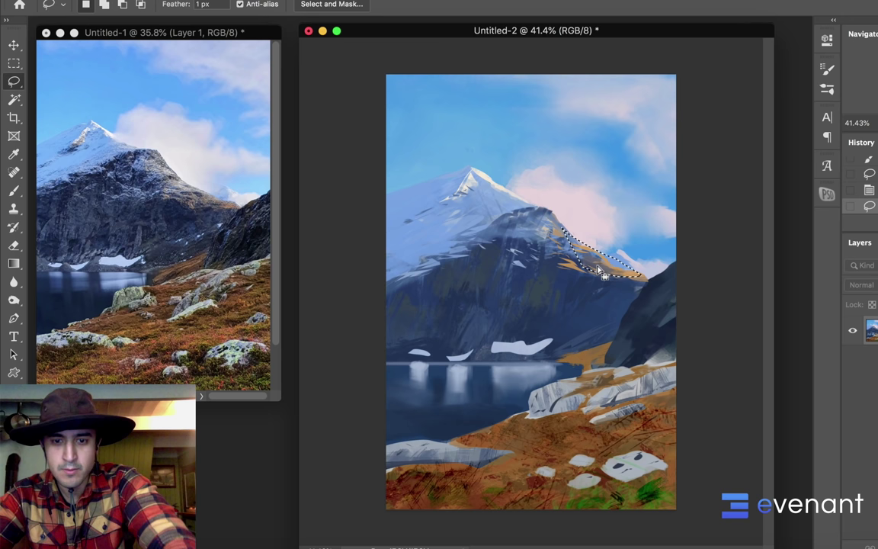
pyautogui.press('b')
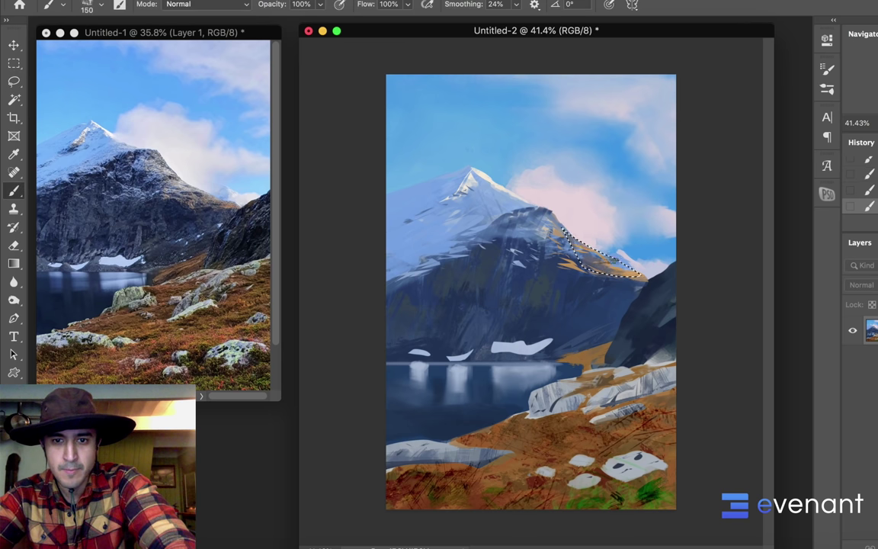
pyautogui.keyDown('alt'); pyautogui.click(629, 260); pyautogui.keyUp('alt')
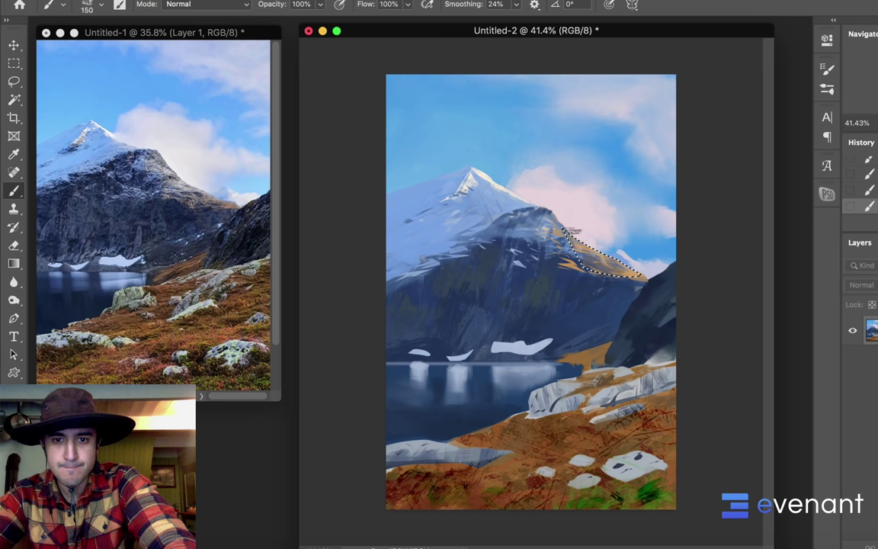
pyautogui.hotkey('ctrl', 'd')
pyautogui.hotkey('ctrl', 'z')
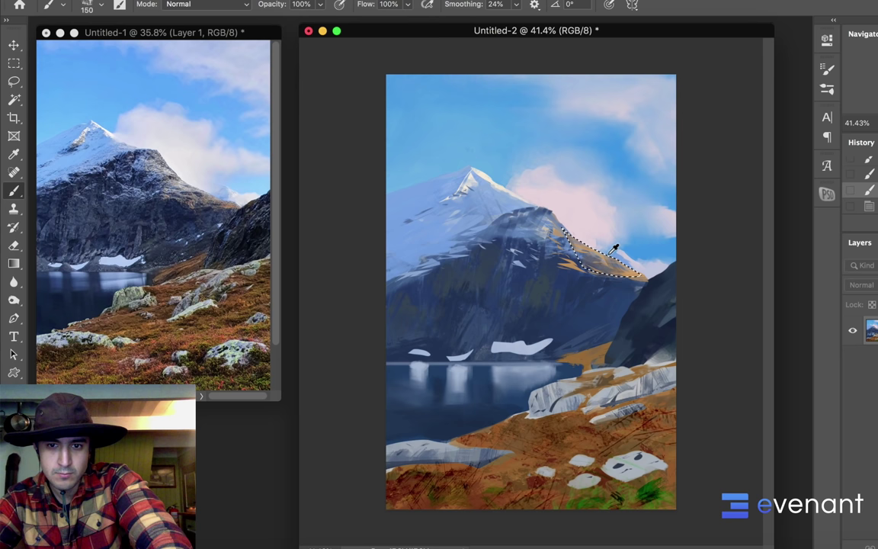
pyautogui.press('l')
pyautogui.hotkey('ctrl', 'd')
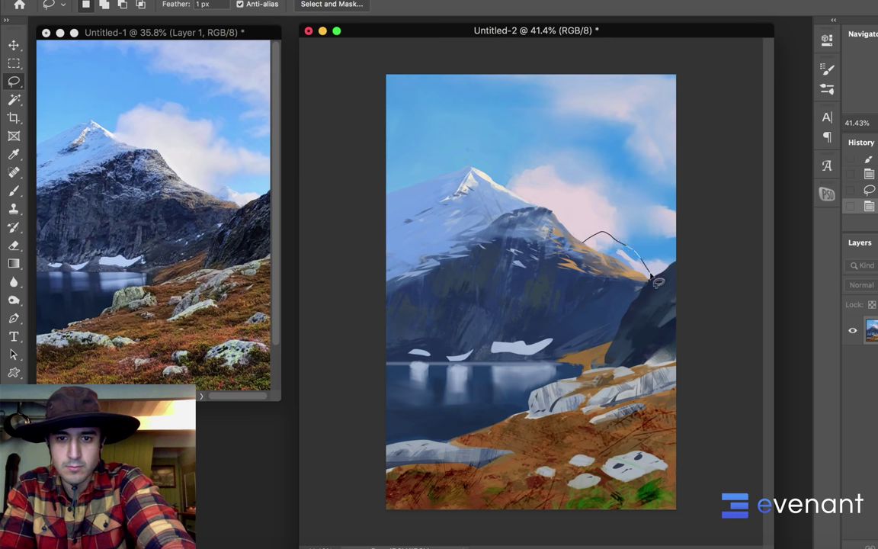
# Step: Lasso a distant peak behind the right ridge, paint it with sampled snow and sky colours, and deselect
pyautogui.moveTo(585, 246)
pyautogui.mouseDown()
pyautogui.moveTo(430, 189)
pyautogui.moveTo(610, 253)
pyautogui.mouseUp()
pyautogui.press('b')
pyautogui.keyDown('alt'); pyautogui.click(432, 185); pyautogui.keyUp('alt')
pyautogui.moveTo(606, 237); pyautogui.dragTo(628, 255)
pyautogui.keyDown('alt'); pyautogui.click(643, 255); pyautogui.keyUp('alt')
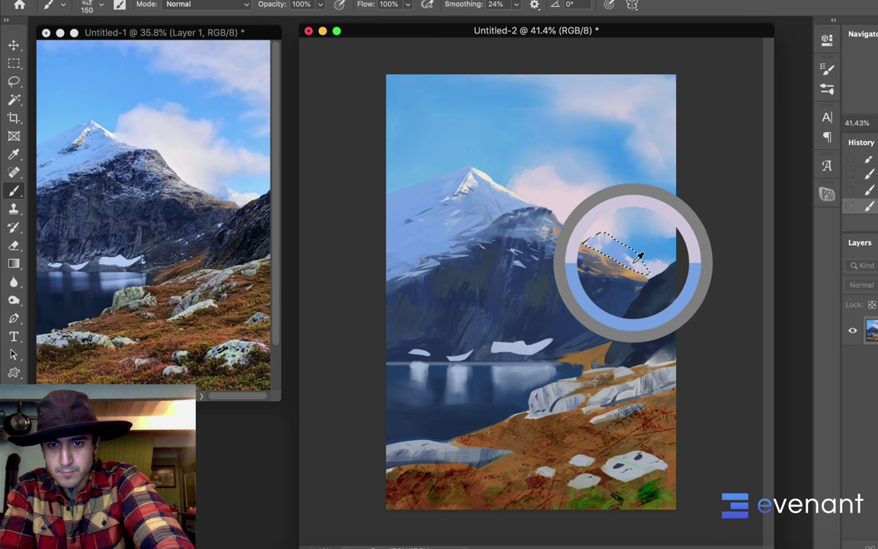
pyautogui.moveTo(580, 237); pyautogui.dragTo(643, 260)
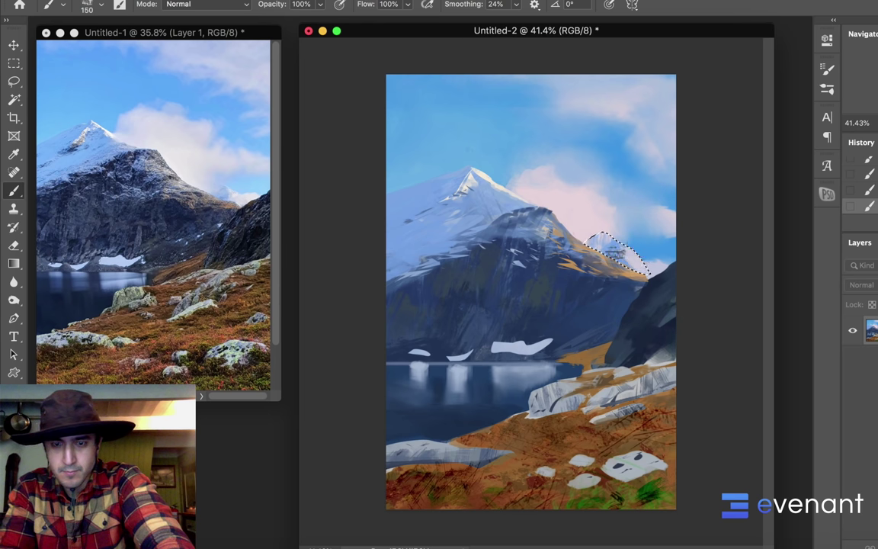
pyautogui.moveTo(613, 255); pyautogui.dragTo(639, 267)
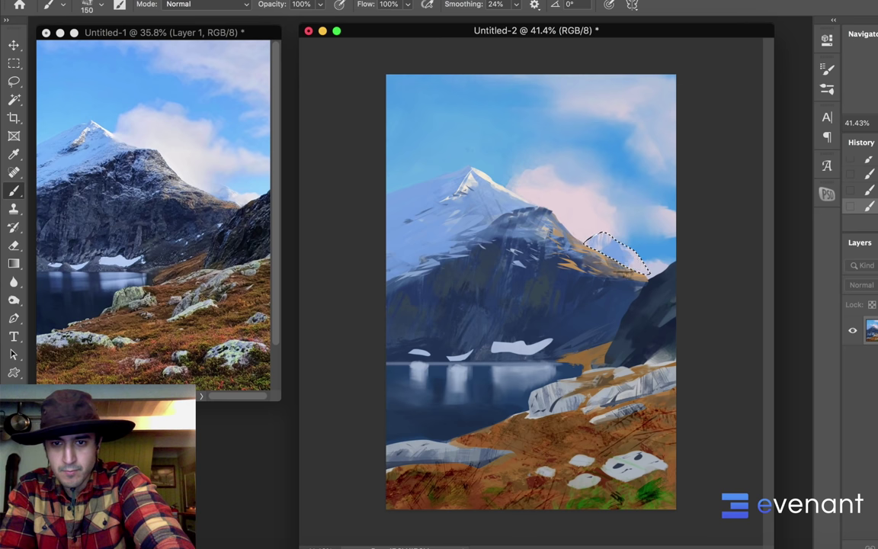
pyautogui.keyDown('alt'); pyautogui.click(559, 230); pyautogui.keyUp('alt')
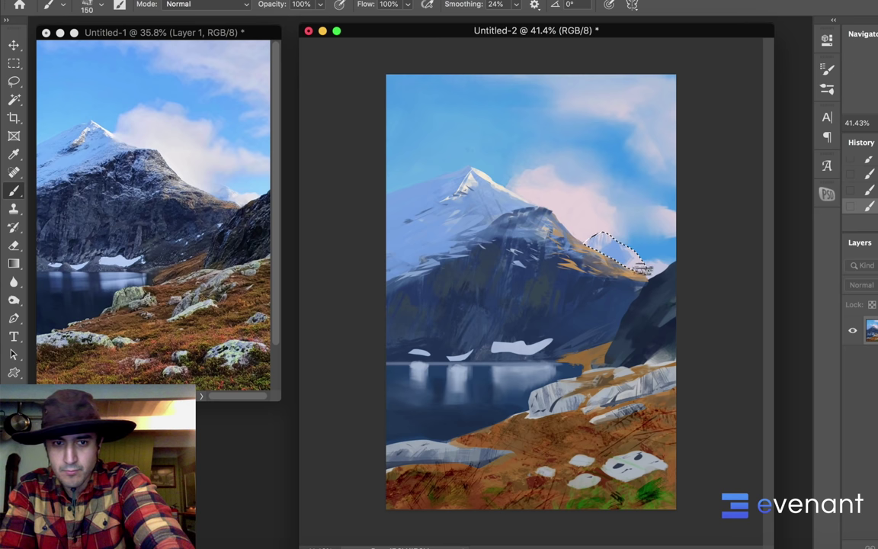
pyautogui.keyDown('alt'); pyautogui.click(480, 196); pyautogui.keyUp('alt')
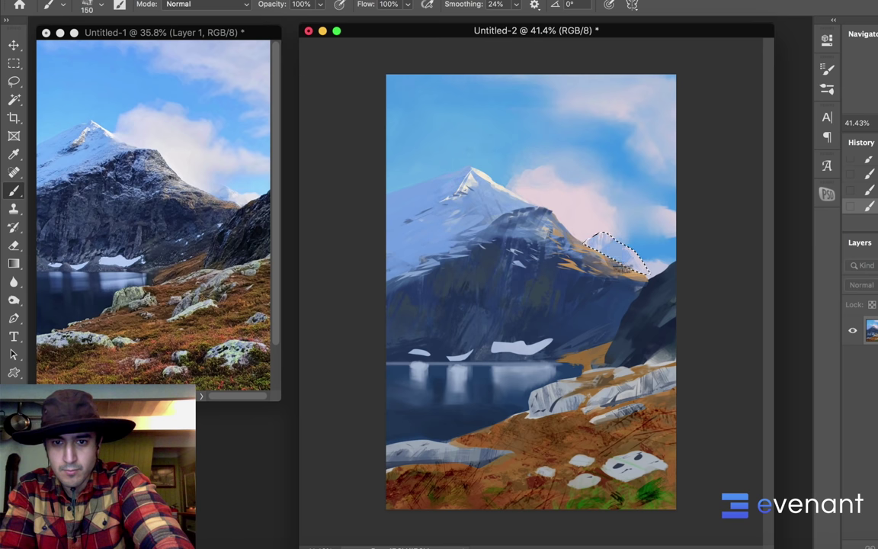
pyautogui.press('super+d')
# Step: Blend the pink cloud's edges into the sky beside the peak with the Mixer Brush, using sampled cloud pink and sky blue
pyautogui.keyDown('alt'); pyautogui.click(588, 219); pyautogui.keyUp('alt')
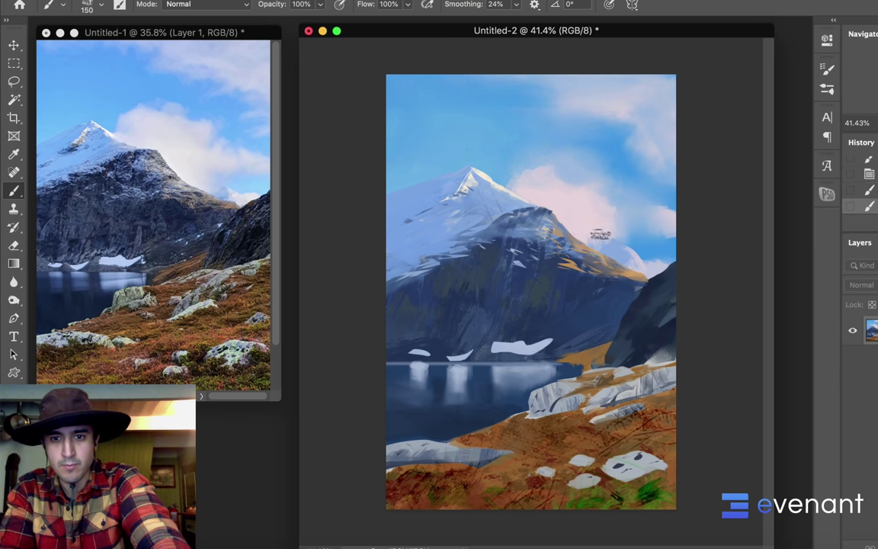
pyautogui.hotkey('shift', 'b')
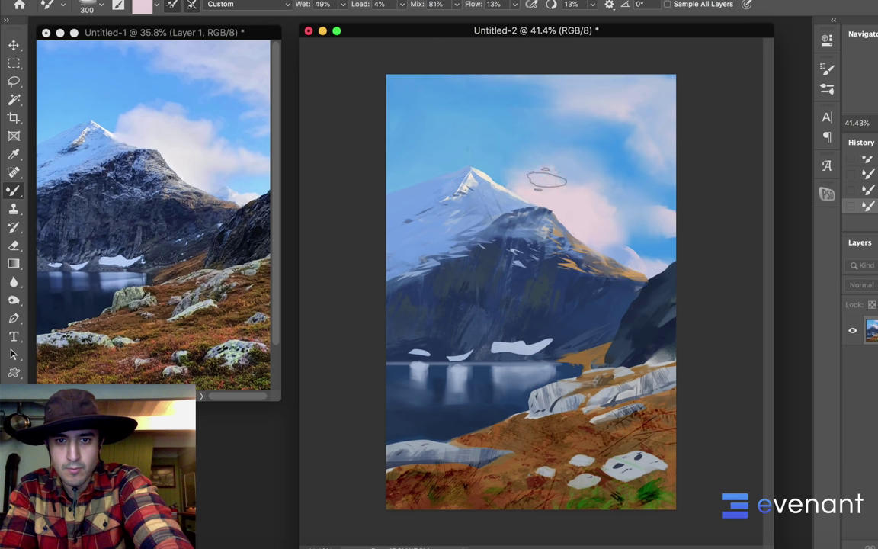
pyautogui.keyDown('alt'); pyautogui.click(517, 133); pyautogui.keyUp('alt')
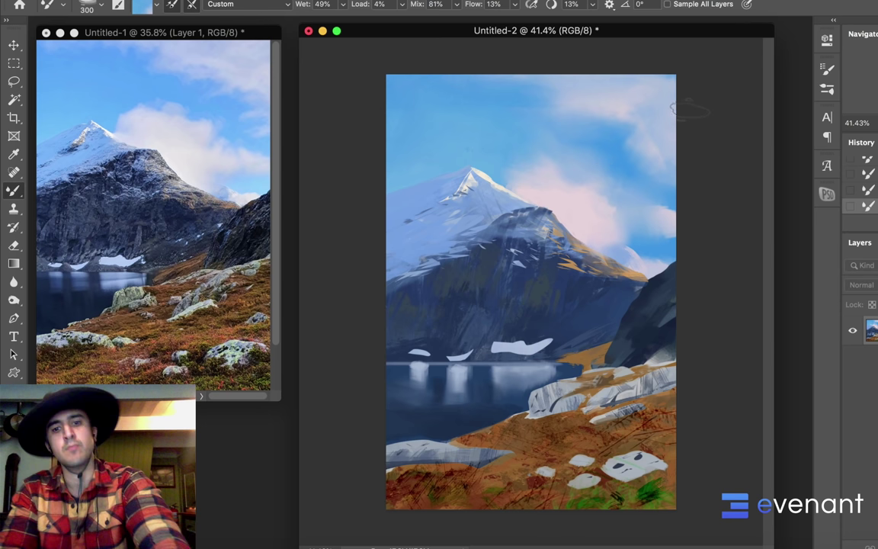
# Step: Paint textured strokes along the pink cloud's edge beside the peak with the regular Brush and sampled cloud colour, undoing unwanted strokes
pyautogui.hotkey('shift', 'b')
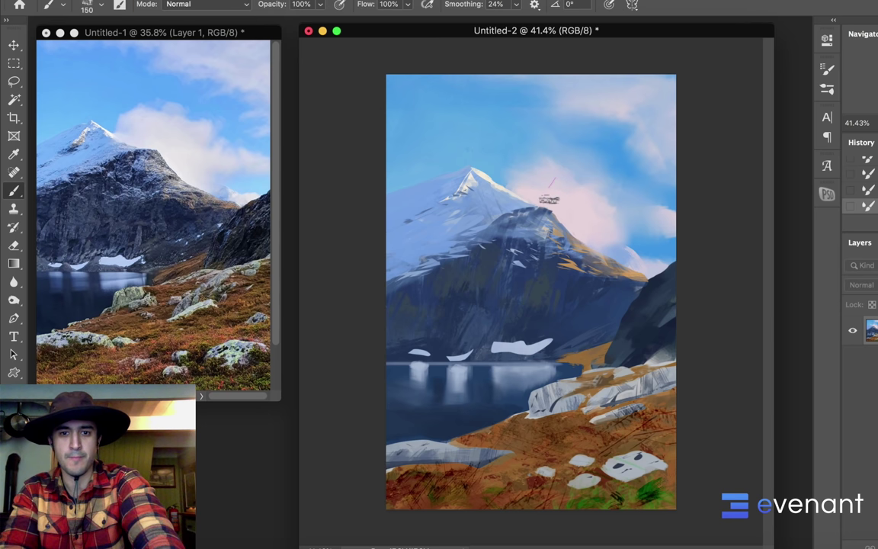
pyautogui.moveTo(548, 200); pyautogui.dragTo(560, 157)
pyautogui.rightClick(573, 147)
pyautogui.click(537, 177)
pyautogui.keyDown('alt'); pyautogui.click(520, 183); pyautogui.keyUp('alt')
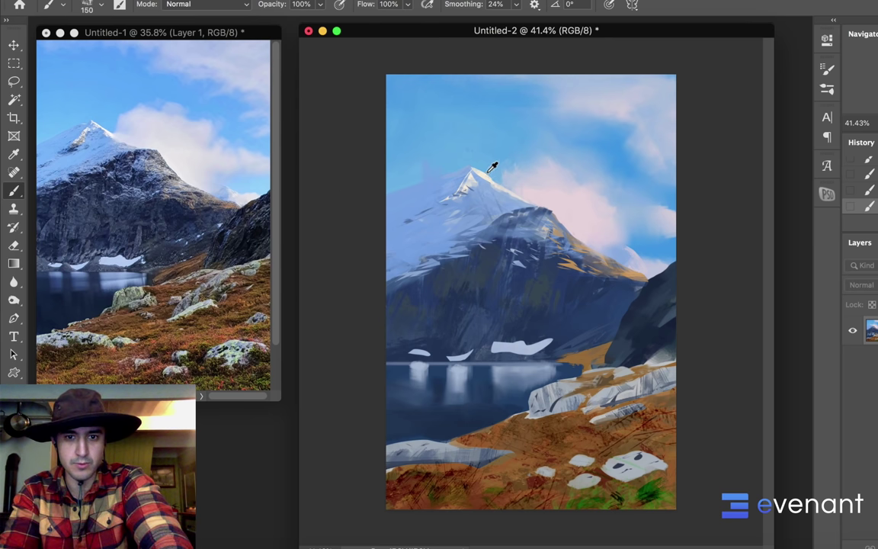
pyautogui.press('alt+super+z')
pyautogui.press('alt+super+z')
# Step: Try painting large pale streaks above the pink cloud with the brush enlarged to 700 px, and undo them
pyautogui.moveTo(528, 134)
pyautogui.mouseDown()
pyautogui.moveTo(562, 195)
pyautogui.moveTo(584, 187)
pyautogui.moveTo(578, 170)
pyautogui.moveTo(557, 172)
pyautogui.moveTo(578, 179)
pyautogui.moveTo(586, 131)
pyautogui.mouseUp()
pyautogui.press(']')
pyautogui.press(']')
pyautogui.press(']')
pyautogui.press(']')
pyautogui.press(']')
pyautogui.press(']')
pyautogui.press(']')
pyautogui.press(']')
pyautogui.moveTo(579, 187); pyautogui.dragTo(605, 147)
pyautogui.press('super+z')
pyautogui.press('super+z')
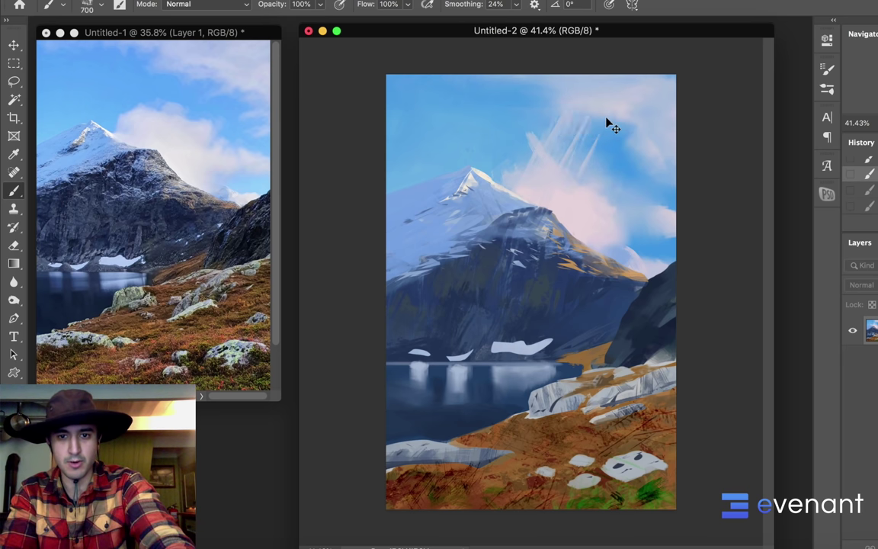
pyautogui.press('super+z')
pyautogui.press('super+z')
# Step: Smear the foreground grass and its green patch with the Mixer Brush, using the textured 90 px tip enlarged to as much as 700 px
pyautogui.hotkey('shift', 'b')
pyautogui.rightClick(562, 200)
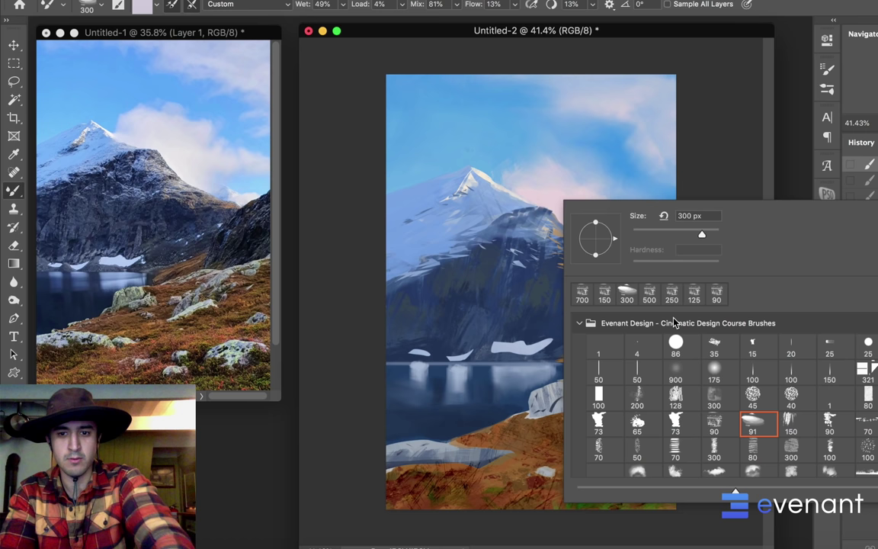
pyautogui.click(714, 422)
pyautogui.press('Return')
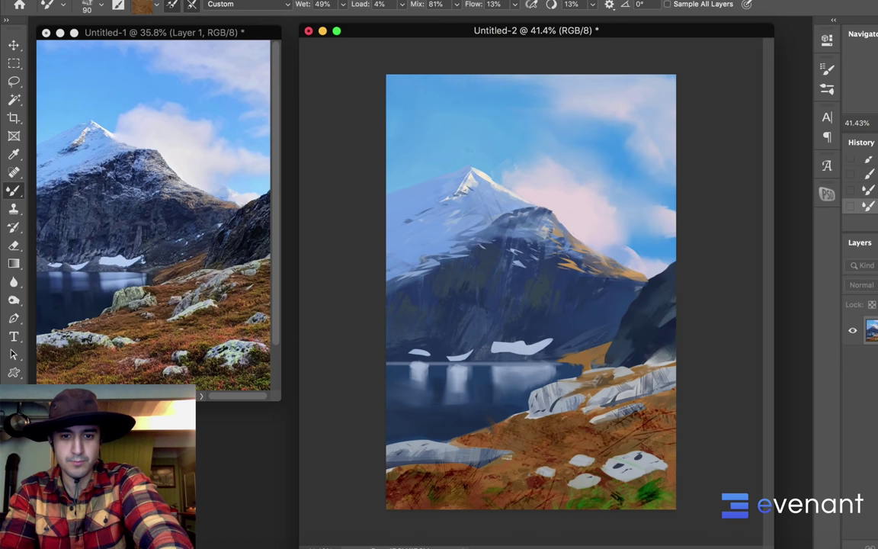
pyautogui.press(']')
pyautogui.press(']')
pyautogui.press(']')
pyautogui.press(']')
pyautogui.press(']')
pyautogui.press(']')
pyautogui.press(']')
pyautogui.press(']')
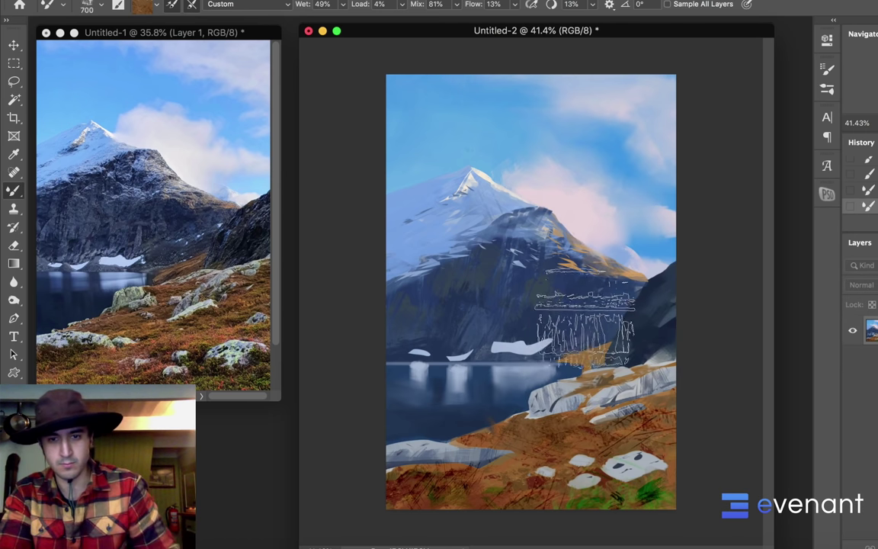
pyautogui.press('super+z')
pyautogui.moveTo(644, 254); pyautogui.dragTo(646, 262)
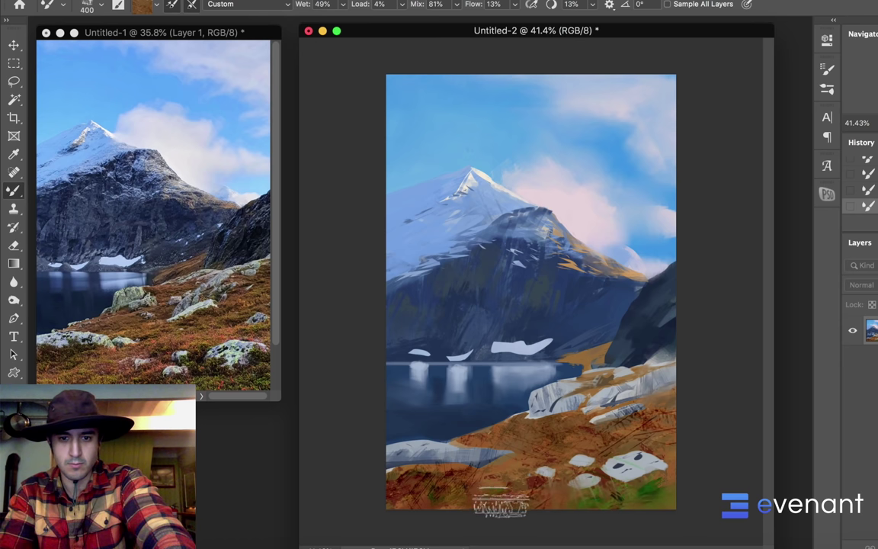
# Step: Paint textured strokes over the foreground grass with the regular Brush at 250 px, using dark brown and other colours sampled from the painting
pyautogui.hotkey('shift', 'b')
pyautogui.keyDown('alt'); pyautogui.click(427, 471); pyautogui.keyUp('alt')
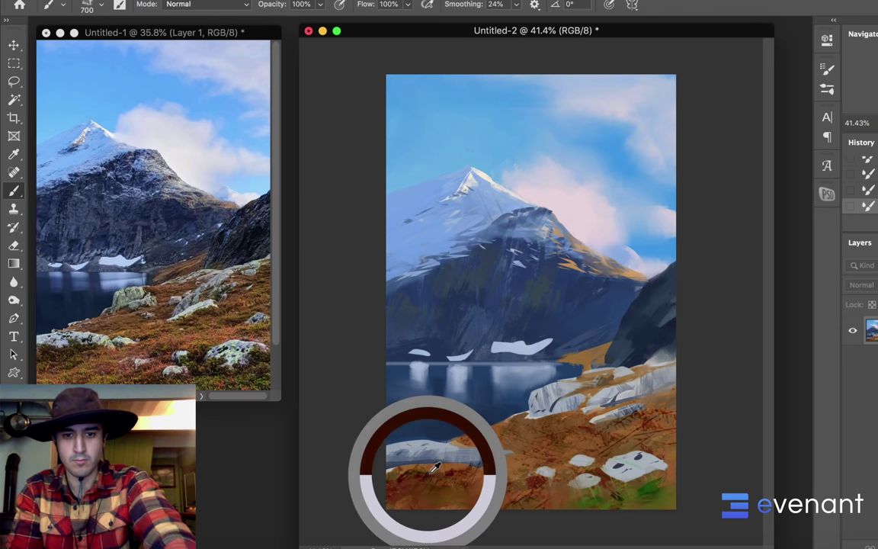
pyautogui.press('[')
pyautogui.press('[')
pyautogui.press('[')
pyautogui.press('[')
pyautogui.press('[')
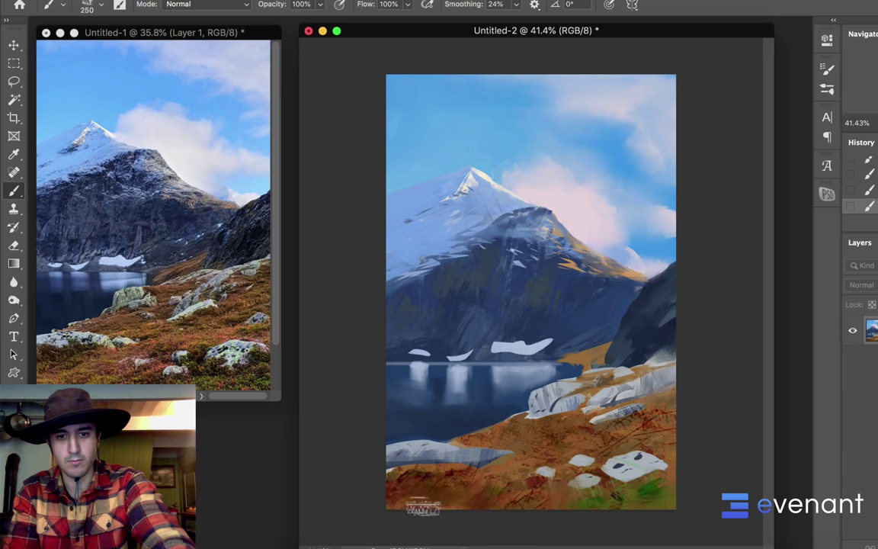
pyautogui.keyDown('alt'); pyautogui.click(418, 478); pyautogui.keyUp('alt')
pyautogui.keyDown('alt'); pyautogui.click(418, 478); pyautogui.keyUp('alt')
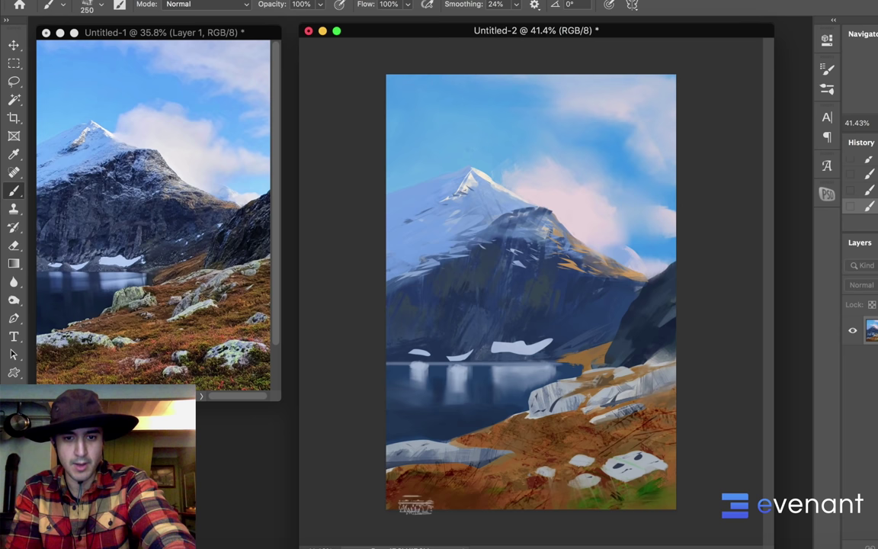
pyautogui.keyDown('alt'); pyautogui.click(385, 438); pyautogui.keyUp('alt')
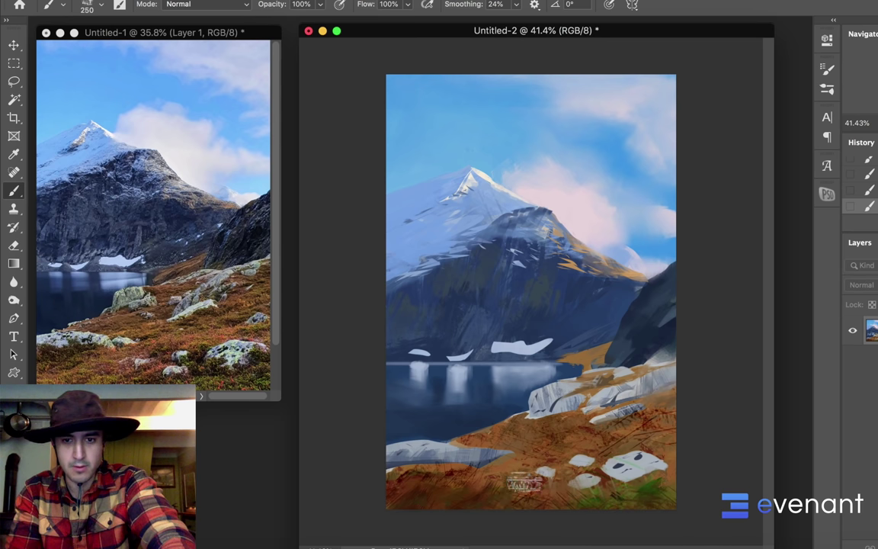
pyautogui.keyDown('alt'); pyautogui.click(500, 470); pyautogui.keyUp('alt')
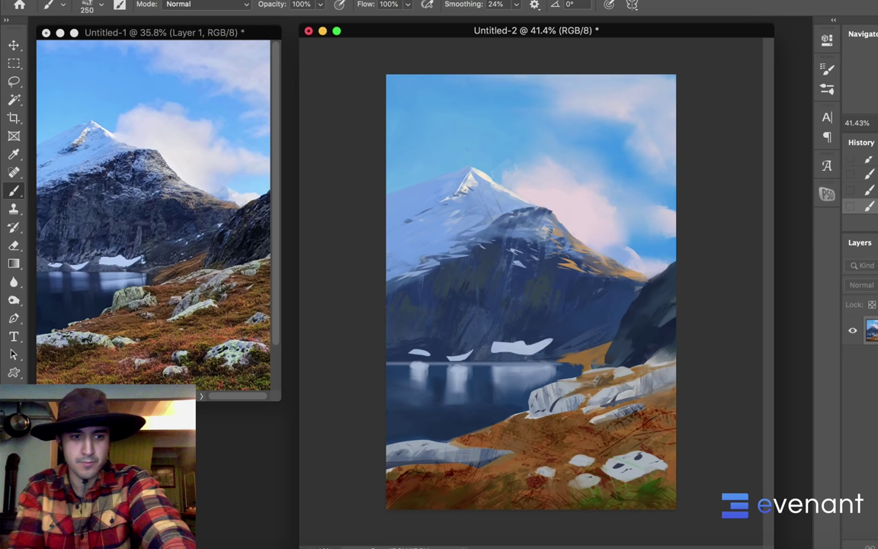
# Step: Set the foreground colour to yellow #cba445 and brush yellow grass strokes across the foreground and up the bank
pyautogui.click(11, 455)
pyautogui.click(618, 242)
pyautogui.click(699, 363)
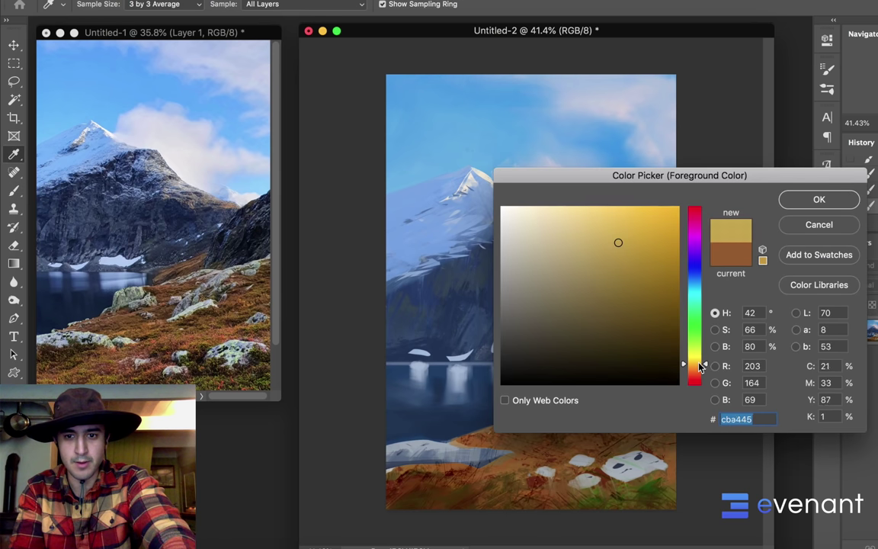
pyautogui.click(817, 203)
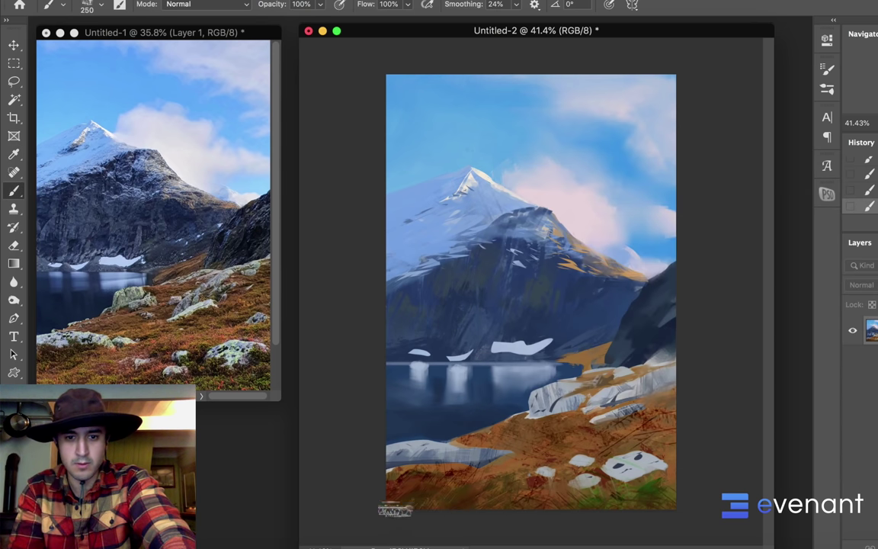
pyautogui.moveTo(412, 494)
pyautogui.mouseDown()
pyautogui.moveTo(458, 500)
pyautogui.moveTo(507, 472)
pyautogui.mouseUp()
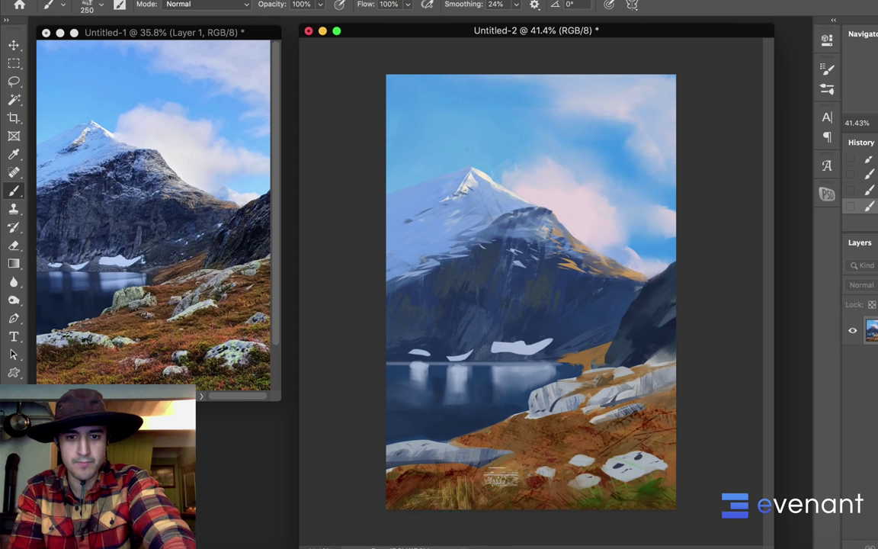
pyautogui.moveTo(551, 449)
pyautogui.mouseDown()
pyautogui.moveTo(529, 454)
pyautogui.moveTo(557, 440)
pyautogui.moveTo(515, 440)
pyautogui.mouseUp()
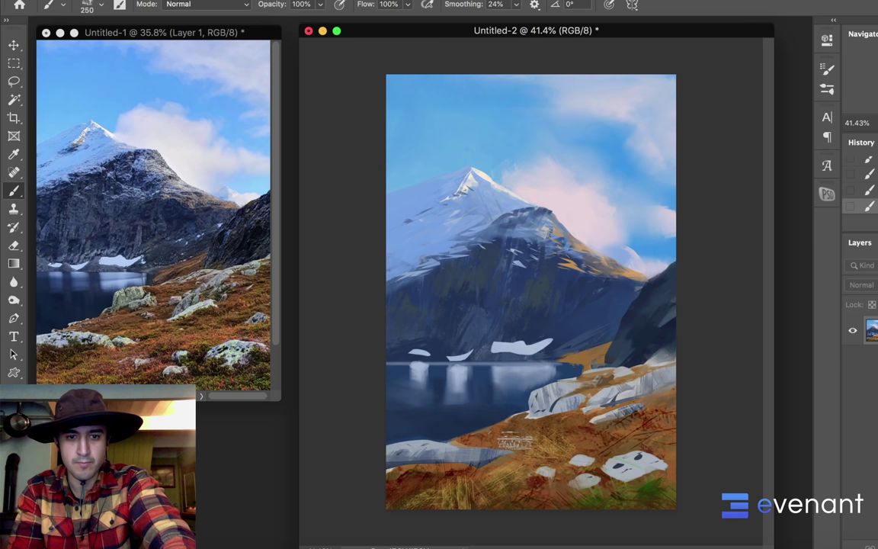
# Step: Lasso the grassy bank along the lake's edge below the pale rocks, paint it with the yellow, and deselect
pyautogui.press('l')
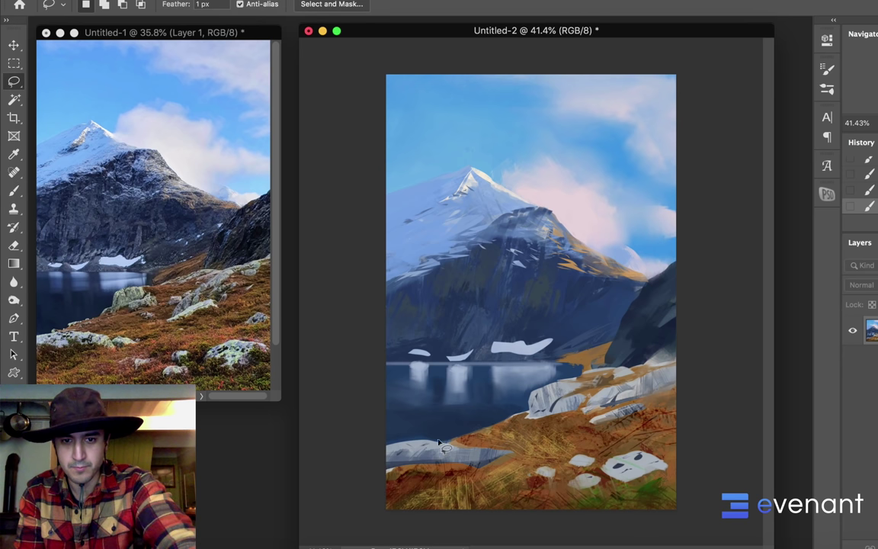
pyautogui.moveTo(434, 440); pyautogui.dragTo(581, 410)
pyautogui.doubleClick(577, 433)
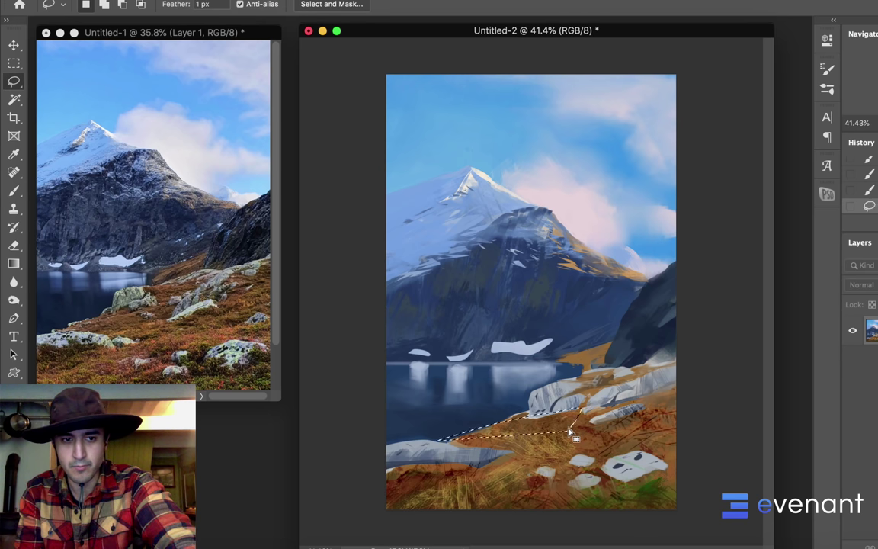
pyautogui.press('b')
pyautogui.moveTo(458, 439); pyautogui.dragTo(525, 418)
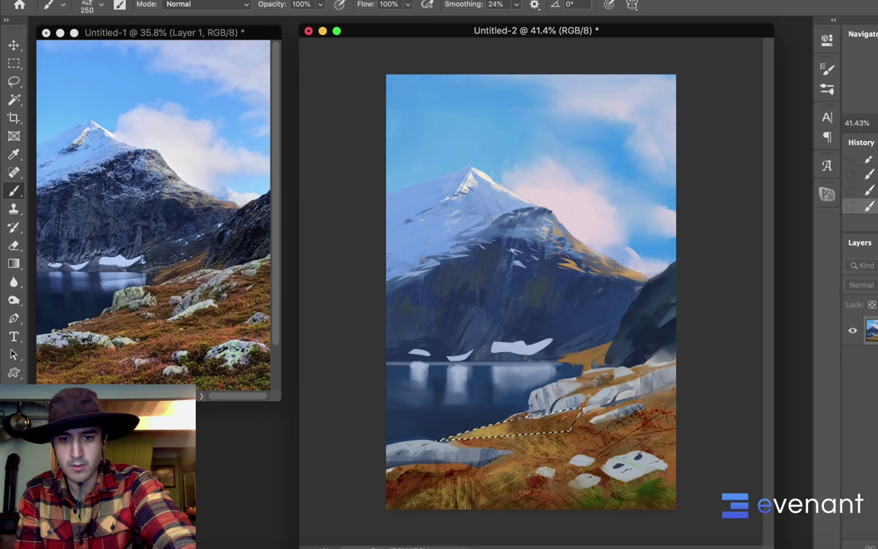
pyautogui.press('super+d')
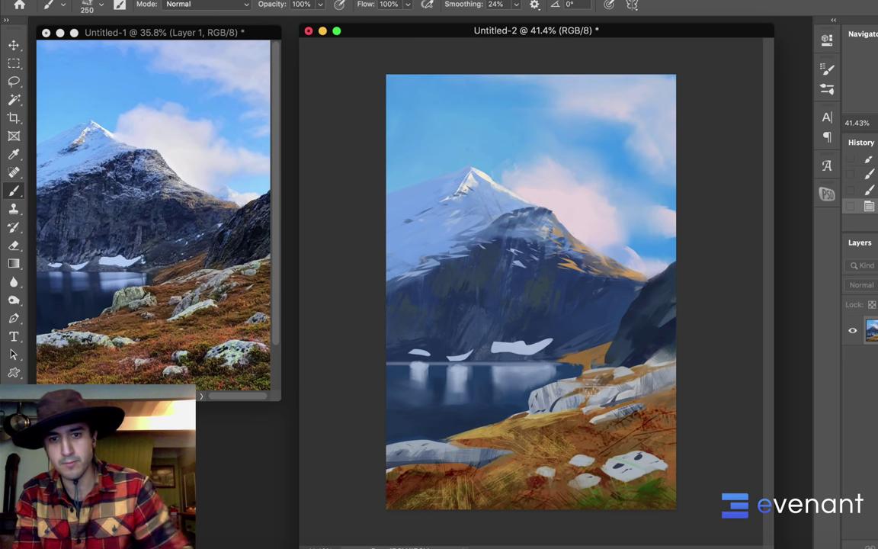
# Step: Lasso thin slivers of grass among the right-hand rocks and below them, paint inside with sampled colours at 125 px, and deselect
pyautogui.press('l')
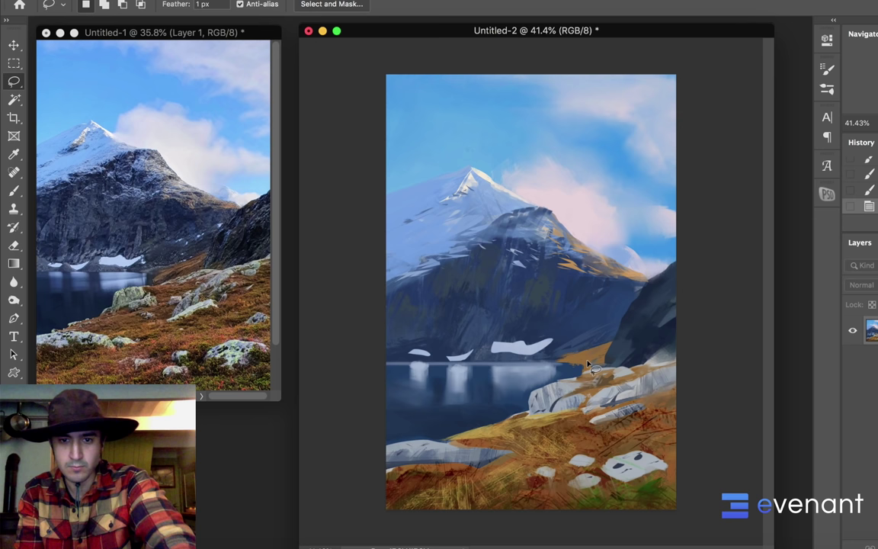
pyautogui.moveTo(577, 364)
pyautogui.mouseDown()
pyautogui.moveTo(593, 357)
pyautogui.moveTo(602, 368)
pyautogui.mouseUp()
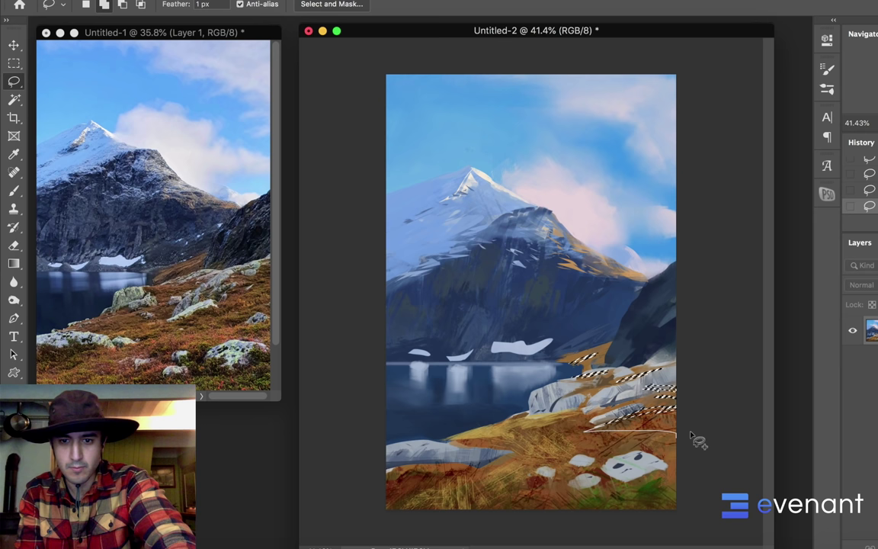
pyautogui.moveTo(691, 436); pyautogui.dragTo(673, 413)
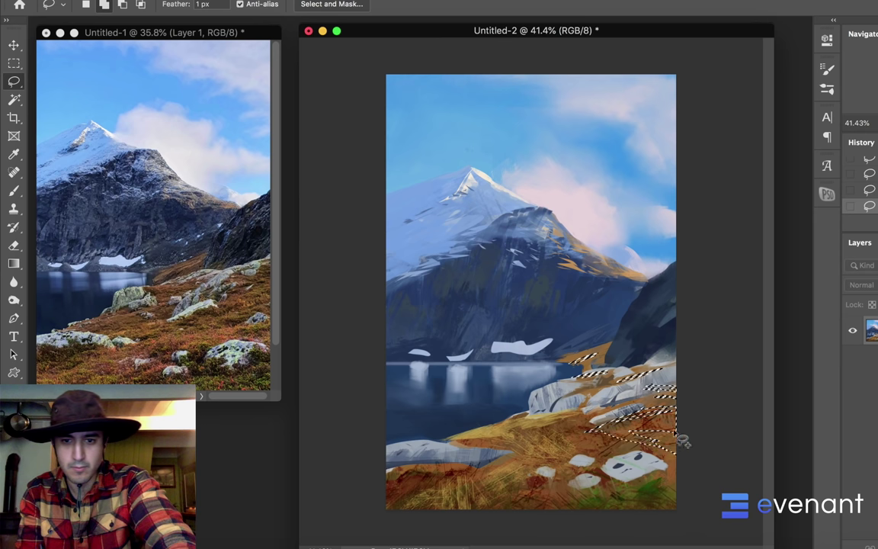
pyautogui.press('b')
pyautogui.moveTo(644, 431); pyautogui.dragTo(630, 428)
pyautogui.moveTo(648, 427); pyautogui.dragTo(639, 433)
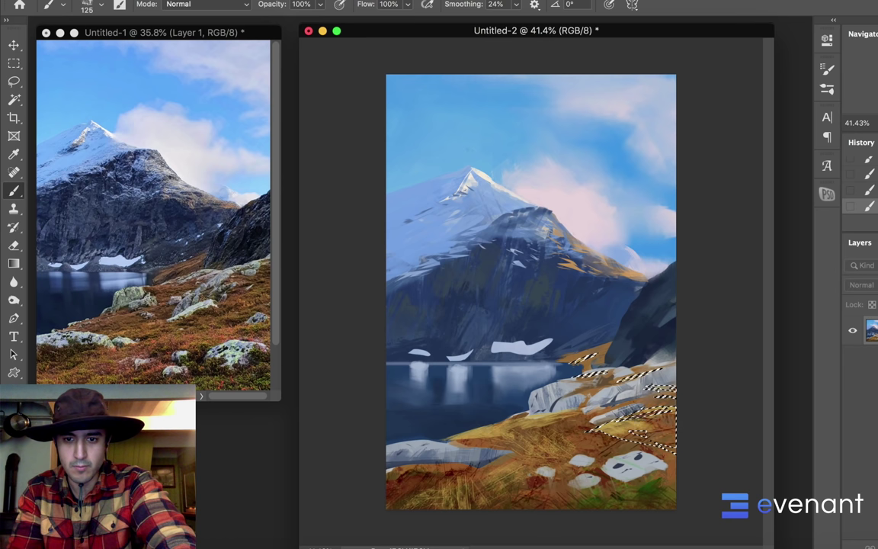
pyautogui.keyDown('alt'); pyautogui.click(666, 429); pyautogui.keyUp('alt')
pyautogui.keyDown('alt'); pyautogui.click(644, 422); pyautogui.keyUp('alt')
pyautogui.moveTo(657, 433)
pyautogui.mouseDown()
pyautogui.moveTo(695, 429)
pyautogui.moveTo(652, 434)
pyautogui.mouseUp()
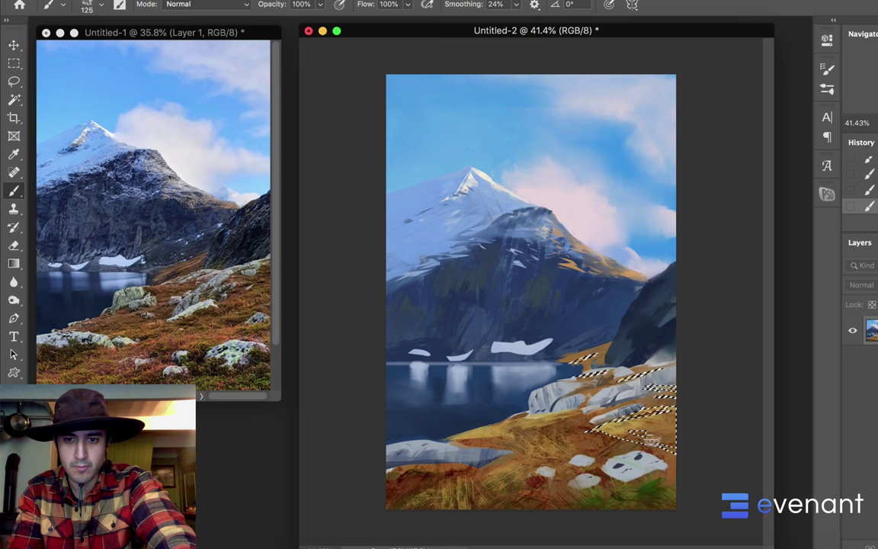
pyautogui.keyDown('alt'); pyautogui.click(588, 402); pyautogui.keyUp('alt')
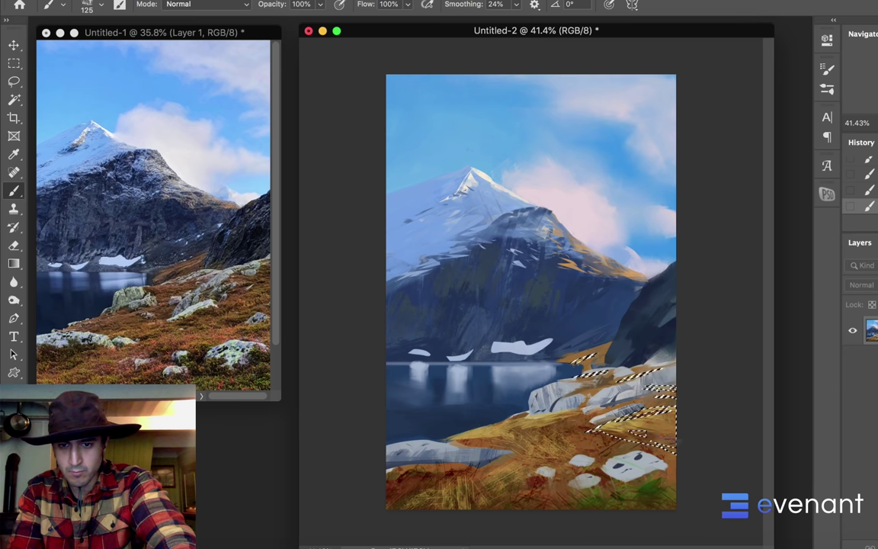
pyautogui.keyDown('alt'); pyautogui.click(630, 453); pyautogui.keyUp('alt')
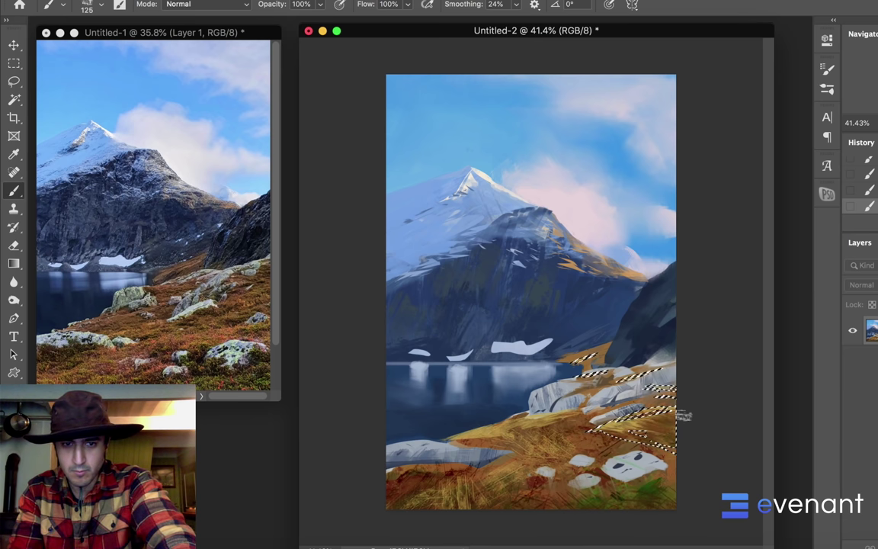
pyautogui.press('super+d')
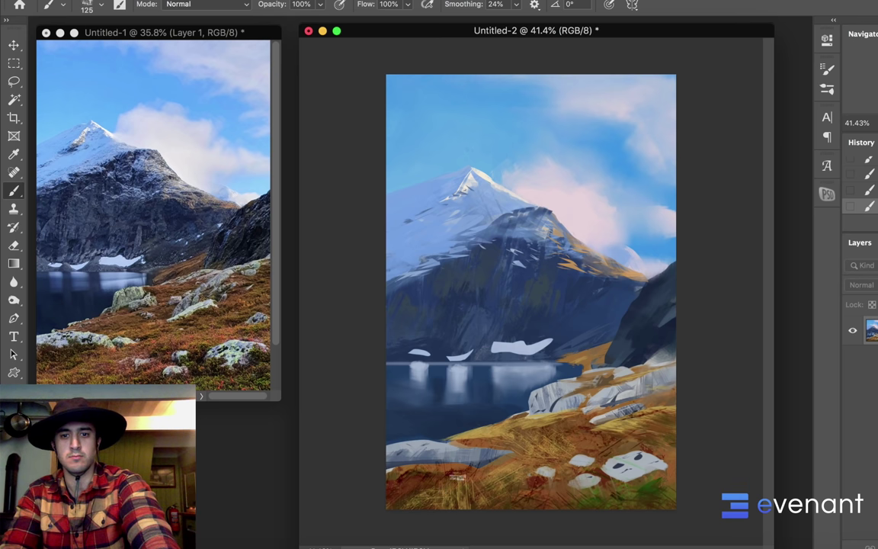
# Step: Lasso the grassy tip above the pale shoreline rock, paint it with sampled colours at 125 px, and deselect
pyautogui.press('l')
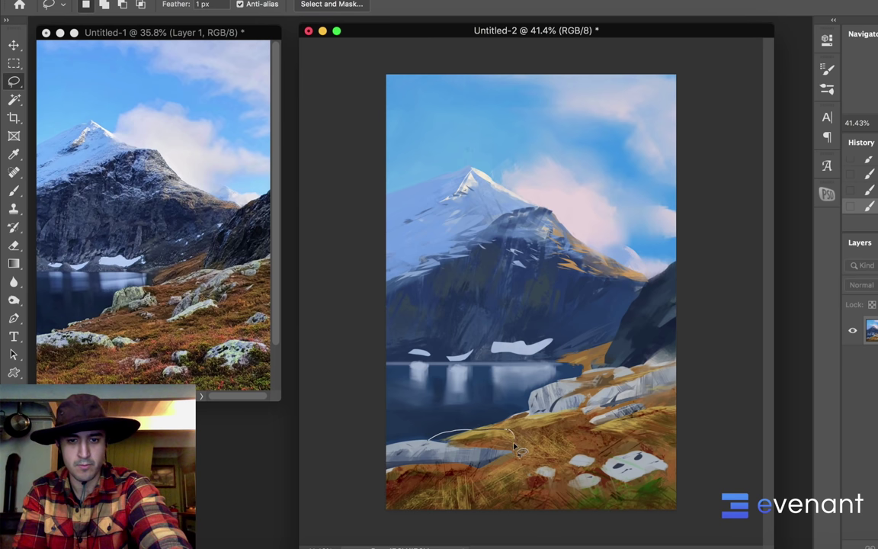
pyautogui.moveTo(482, 453); pyautogui.dragTo(457, 448)
pyautogui.press('b')
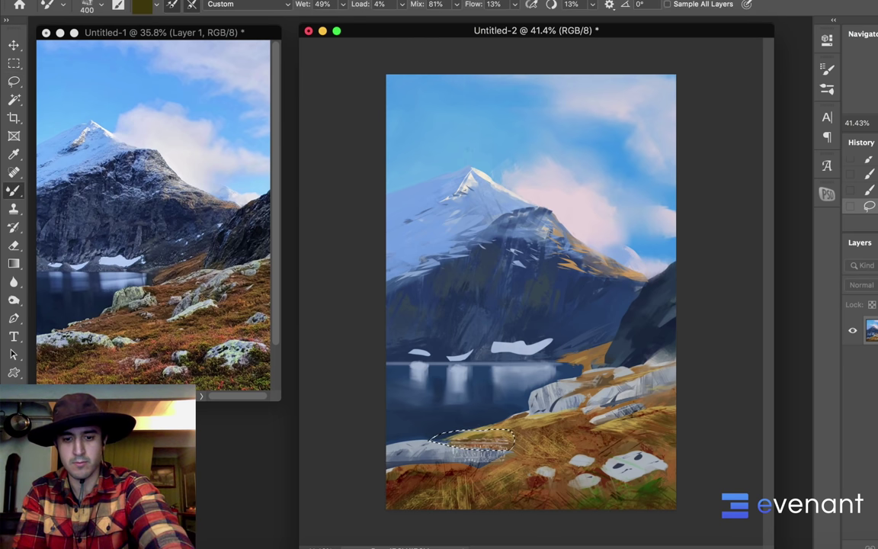
pyautogui.keyDown('alt'); pyautogui.click(449, 422); pyautogui.keyUp('alt')
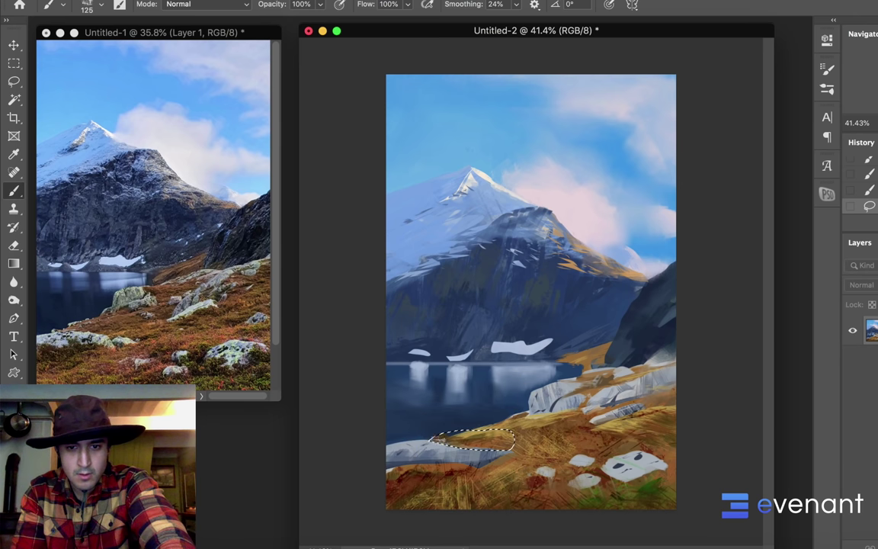
pyautogui.moveTo(439, 439); pyautogui.dragTo(433, 436)
pyautogui.keyDown('alt'); pyautogui.click(418, 393); pyautogui.keyUp('alt')
pyautogui.keyDown('alt'); pyautogui.click(488, 420); pyautogui.keyUp('alt')
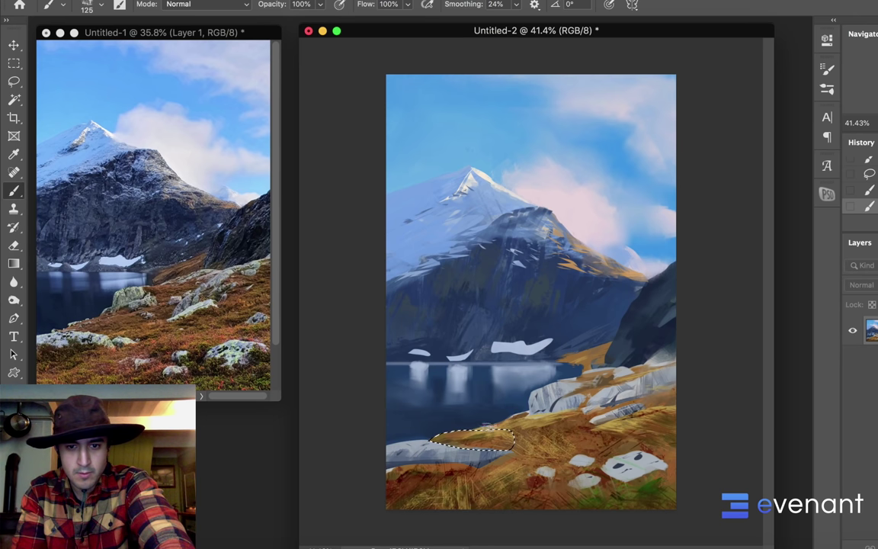
pyautogui.press('super+d')
# Step: Undo the last changes at the grassy tip and brush over its upper edge along the water again
pyautogui.press('super+z')
pyautogui.press('super+z')
pyautogui.press('super+z')
pyautogui.moveTo(506, 429)
pyautogui.mouseDown()
pyautogui.moveTo(518, 424)
pyautogui.moveTo(502, 430)
pyautogui.mouseUp()
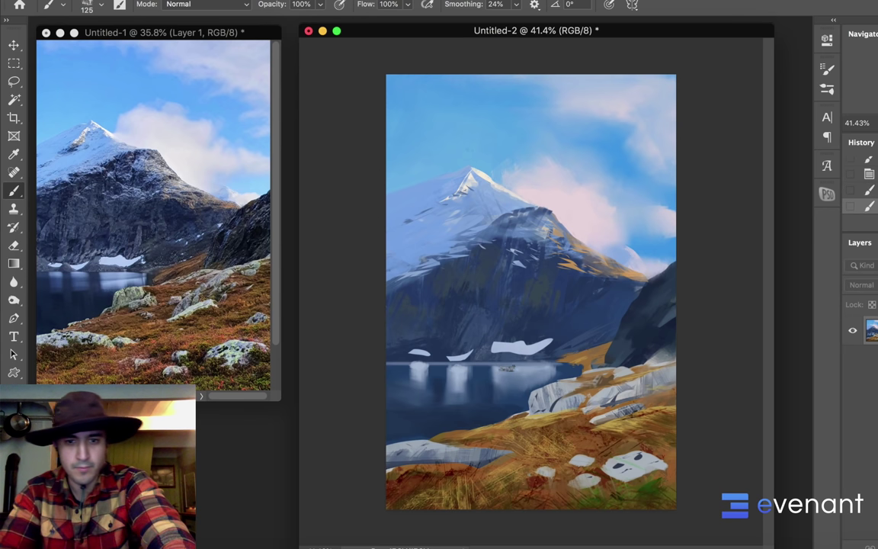
# Step: Lasso a small rock at the water's edge above the grassy tip, paint it pale grey, and refine it at 45 px with sampled colours
pyautogui.press('l')
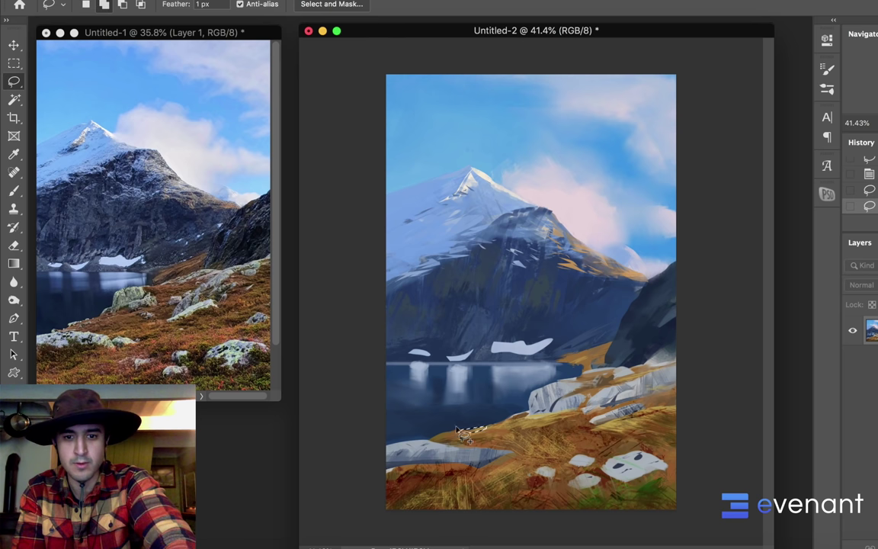
pyautogui.press('b')
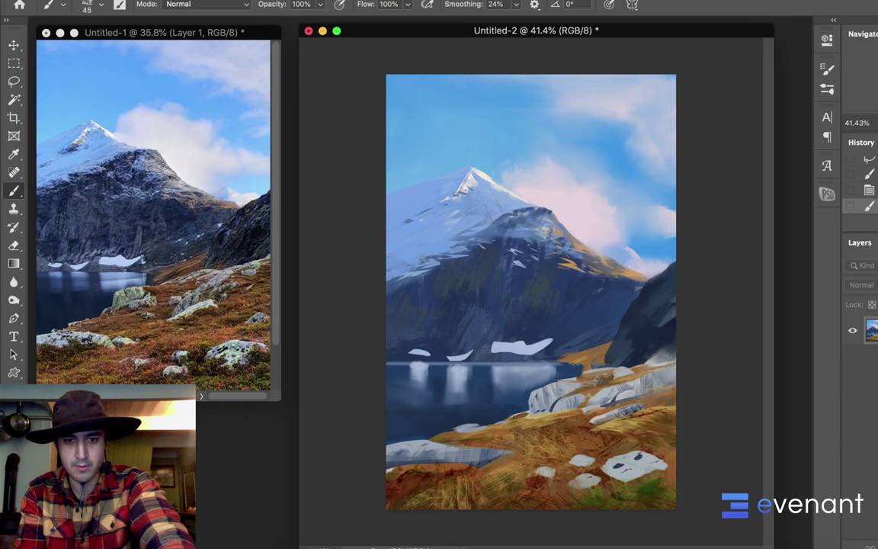
pyautogui.click(440, 390)
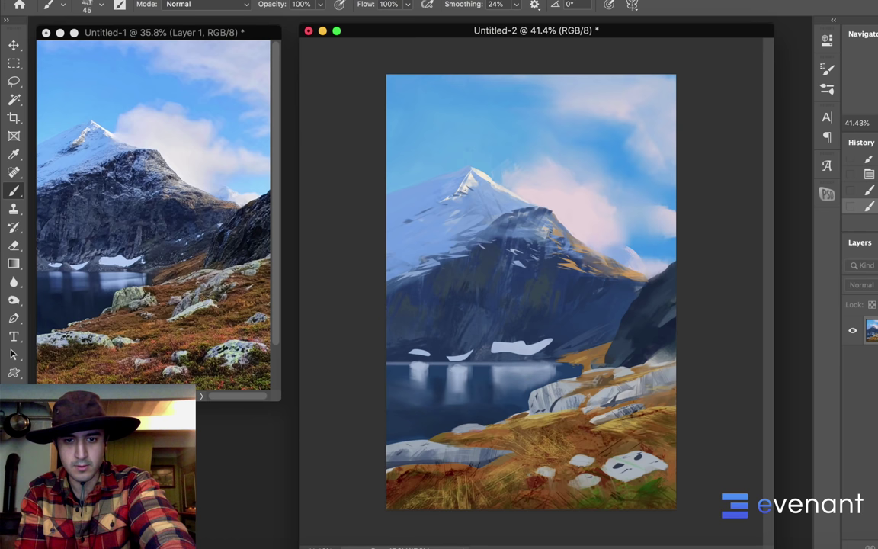
pyautogui.keyDown('alt'); pyautogui.click(542, 381); pyautogui.keyUp('alt')
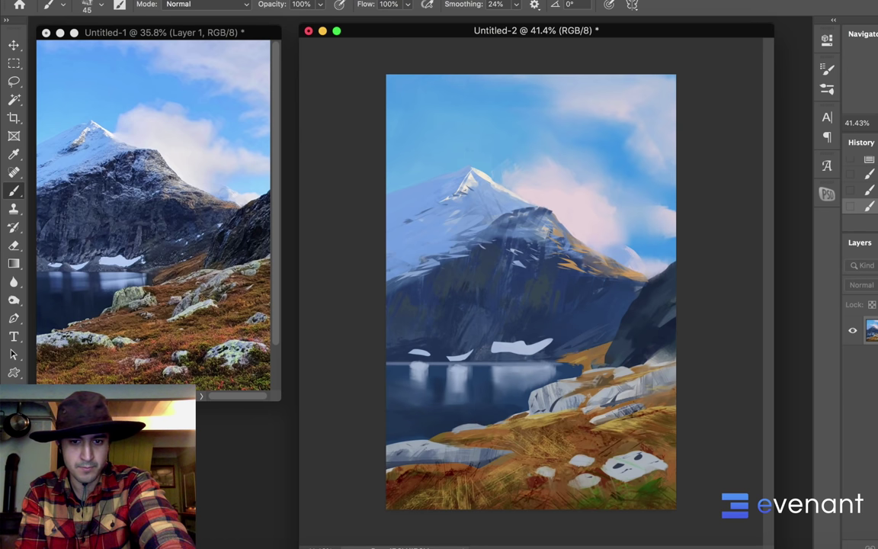
pyautogui.keyDown('alt'); pyautogui.click(543, 388); pyautogui.keyUp('alt')
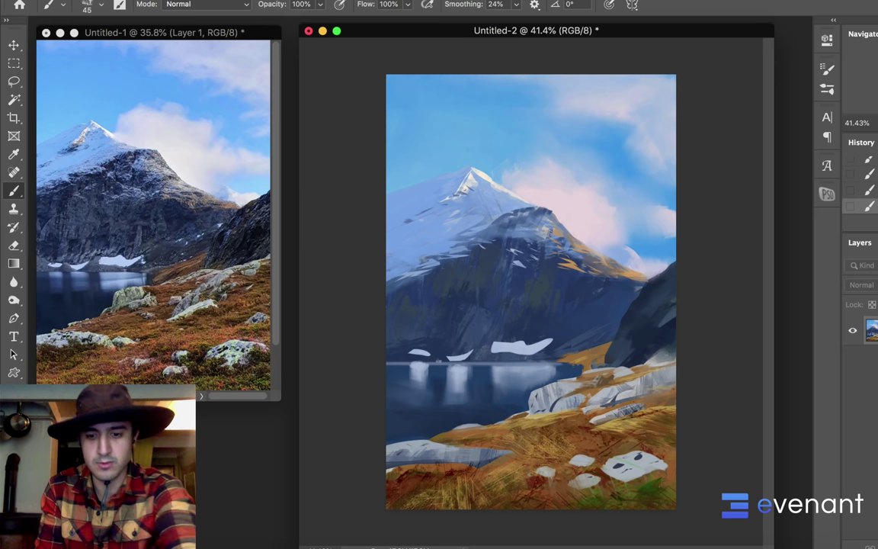
# Step: Select the dark mountain face with the Magic Wand and paint diagonal rock streaks down it with the brush enlarged to 90 px
pyautogui.press('w')
pyautogui.click(400, 358)
pyautogui.press('b')
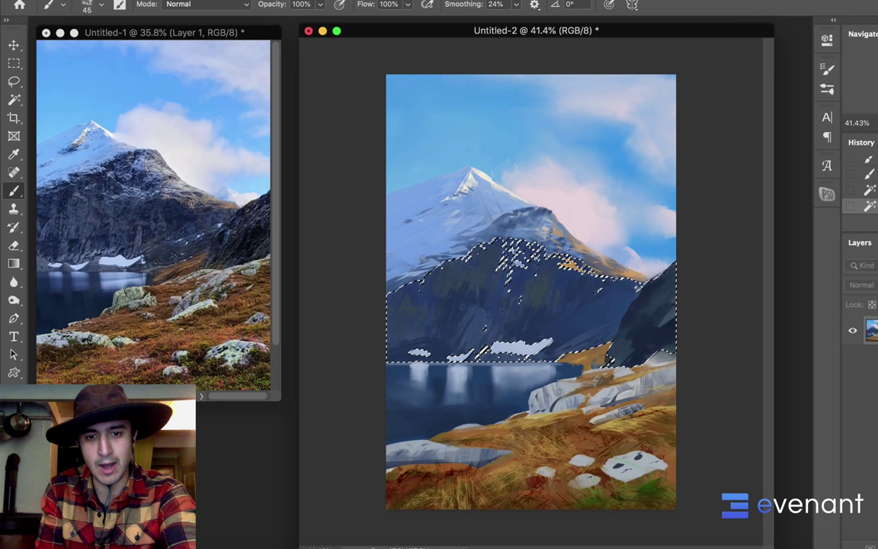
pyautogui.moveTo(520, 232)
pyautogui.mouseDown()
pyautogui.moveTo(524, 224)
pyautogui.moveTo(474, 216)
pyautogui.mouseUp()
pyautogui.press(']')
pyautogui.press(']')
pyautogui.press(']')
pyautogui.press(']')
pyautogui.press(']')
pyautogui.moveTo(480, 252)
pyautogui.mouseDown()
pyautogui.moveTo(396, 305)
pyautogui.moveTo(404, 328)
pyautogui.mouseUp()
pyautogui.moveTo(519, 282); pyautogui.dragTo(434, 343)
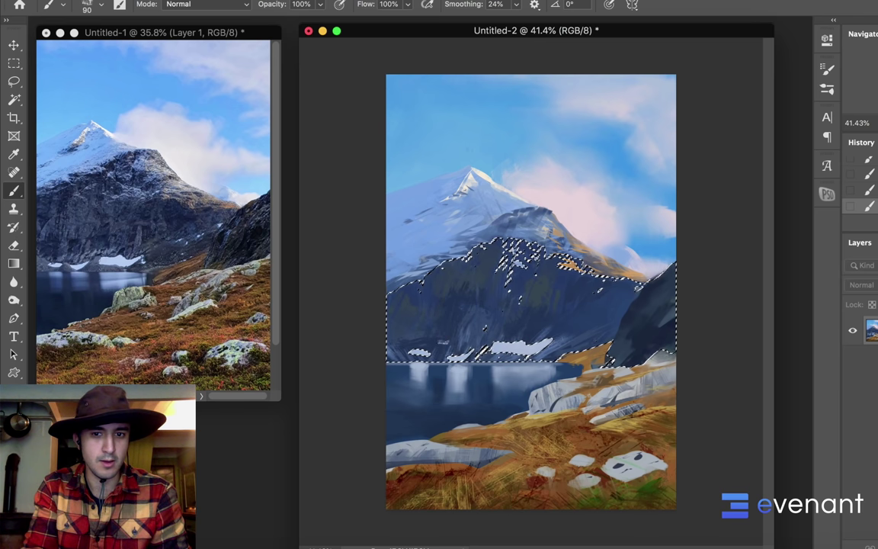
# Step: Enlarge the textured brush to 700 px, add long light streaks across the selected mountain face, and deselect
pyautogui.press(']')
pyautogui.press(']')
pyautogui.press(']')
pyautogui.press(']')
pyautogui.press(']')
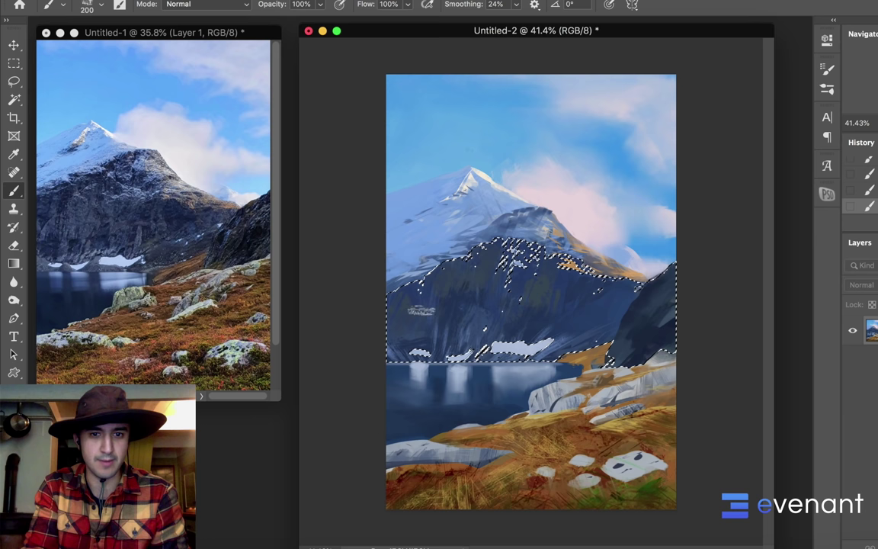
pyautogui.press(']')
pyautogui.press(']')
pyautogui.press(']')
pyautogui.press(']')
pyautogui.press(']')
pyautogui.press(']')
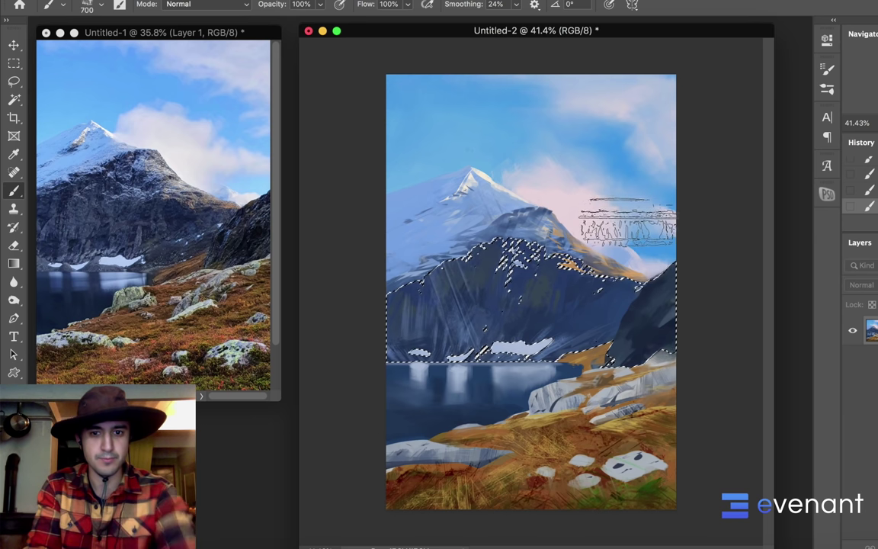
pyautogui.press('super+d')
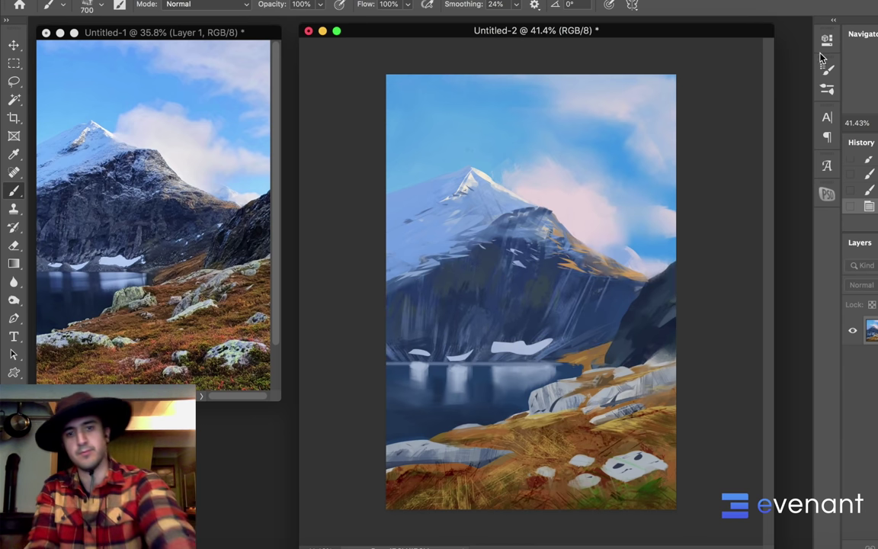
pyautogui.press('super+shift+d')
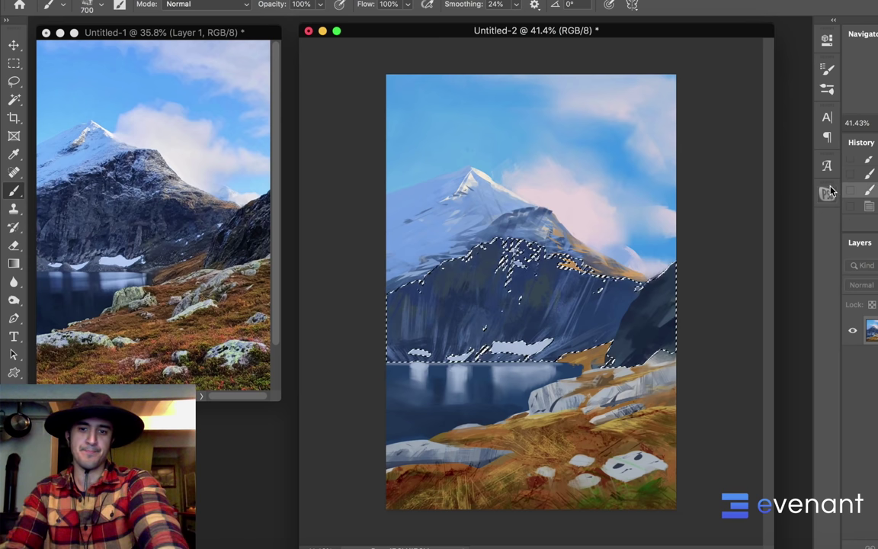
pyautogui.press('super+d')
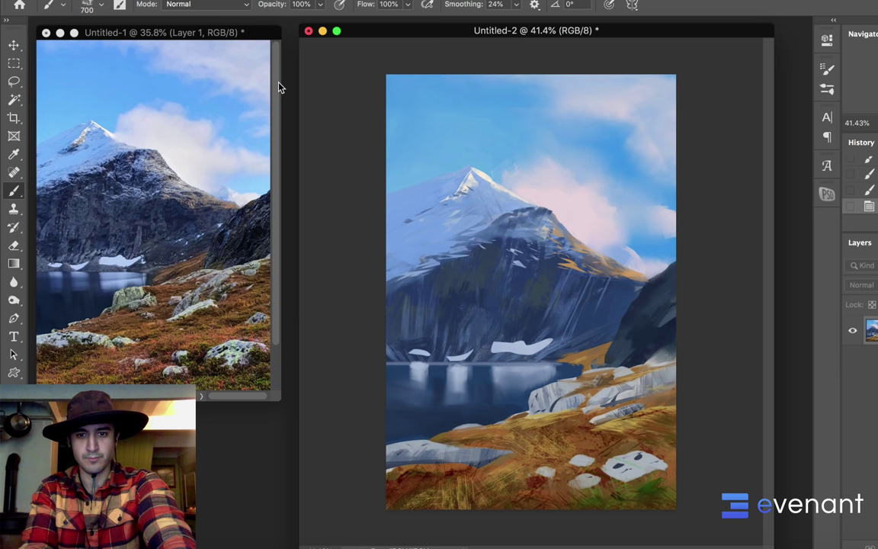
# Step: Lasso the dark hillside at the painting's right edge, brush textured streaks over it at 700 px, and deselect
pyautogui.press('l')
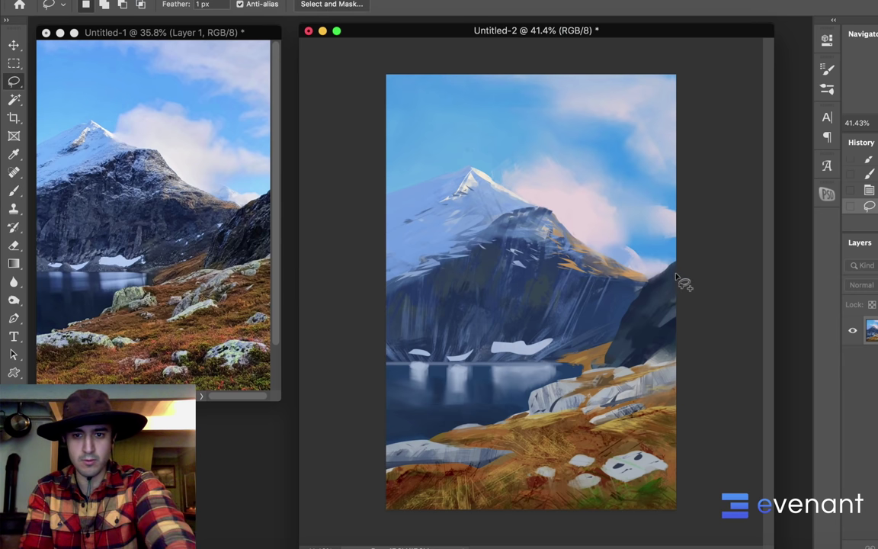
pyautogui.moveTo(676, 276); pyautogui.dragTo(659, 292)
pyautogui.moveTo(664, 275)
pyautogui.mouseDown()
pyautogui.moveTo(625, 304)
pyautogui.moveTo(612, 335)
pyautogui.mouseUp()
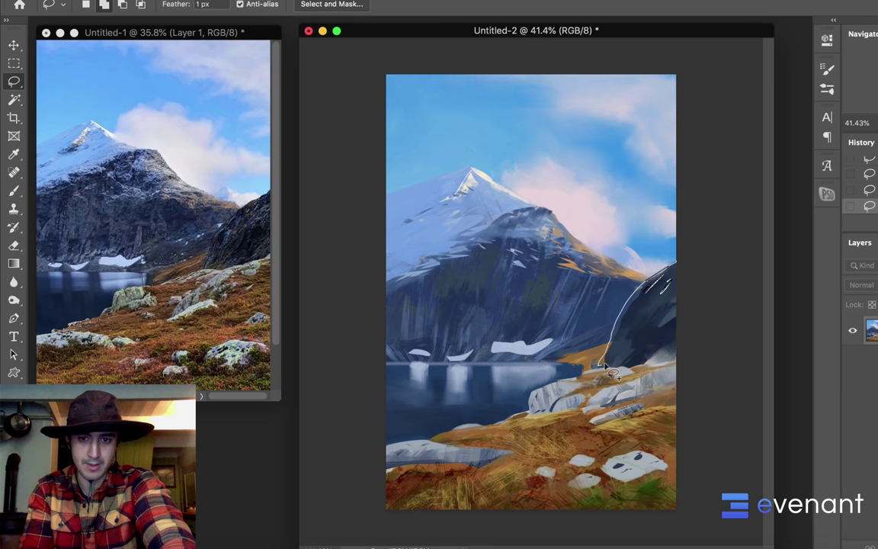
pyautogui.moveTo(689, 357); pyautogui.dragTo(697, 335)
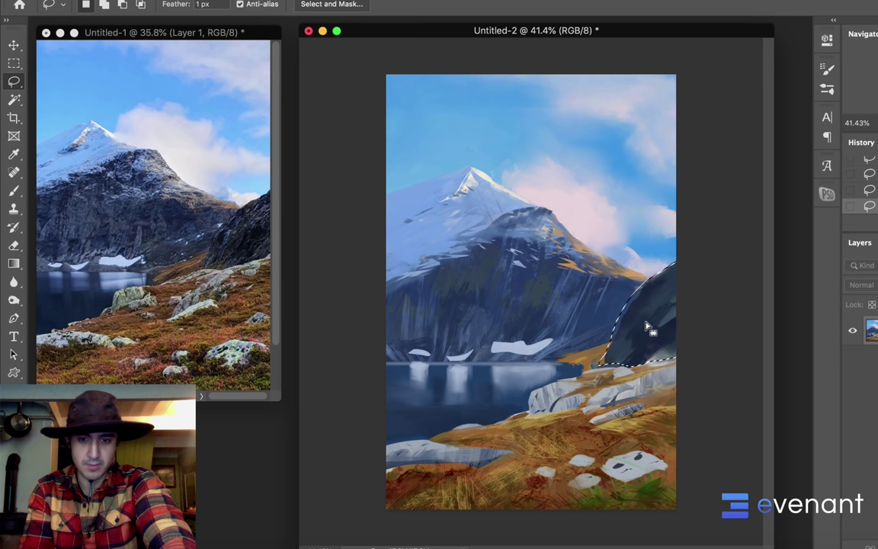
pyautogui.press('b')
pyautogui.moveTo(629, 296); pyautogui.dragTo(641, 309)
pyautogui.moveTo(697, 266)
pyautogui.mouseDown()
pyautogui.moveTo(661, 294)
pyautogui.moveTo(686, 283)
pyautogui.moveTo(689, 366)
pyautogui.moveTo(657, 335)
pyautogui.mouseUp()
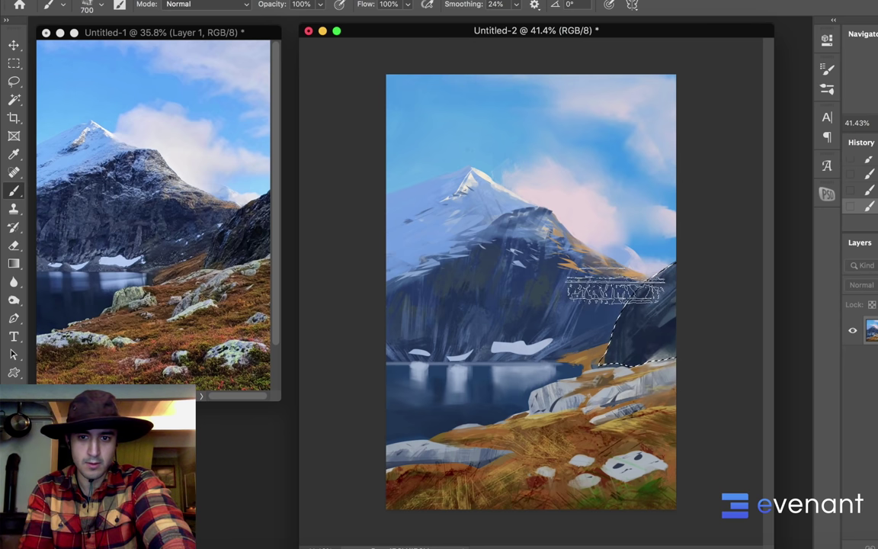
pyautogui.hotkey('ctrl', 'd')
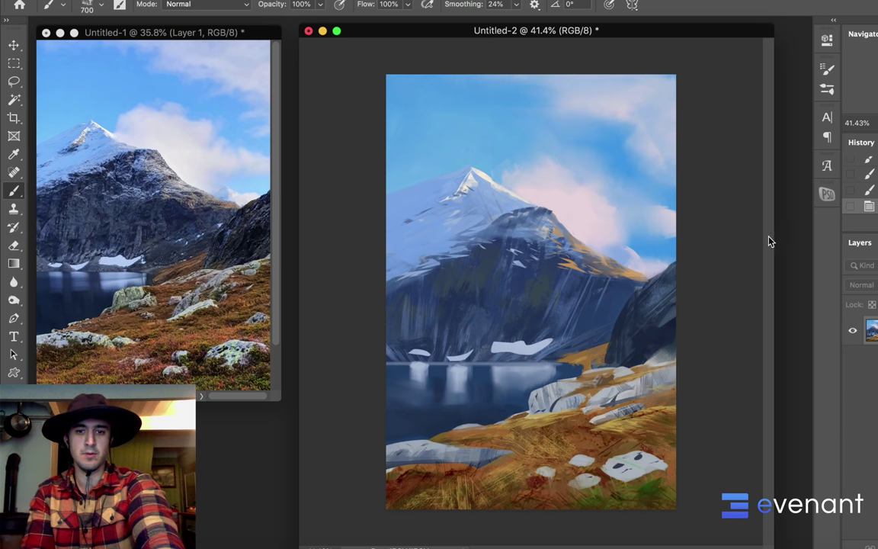
# Step: Darken the foreground grass with the mountain's sampled dark blue, using the soft 900 px brush preset in Multiply mode enlarged to 1500 px
pyautogui.rightClick(602, 229)
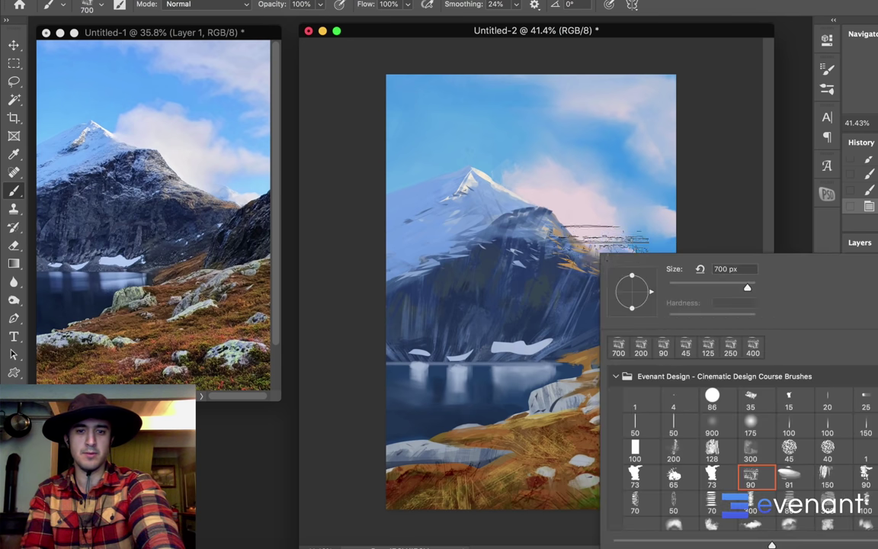
pyautogui.click(710, 418)
pyautogui.keyDown('alt'); pyautogui.click(532, 319); pyautogui.keyUp('alt')
pyautogui.keyDown('shift'); pyautogui.rightClick(537, 298); pyautogui.keyUp('shift')
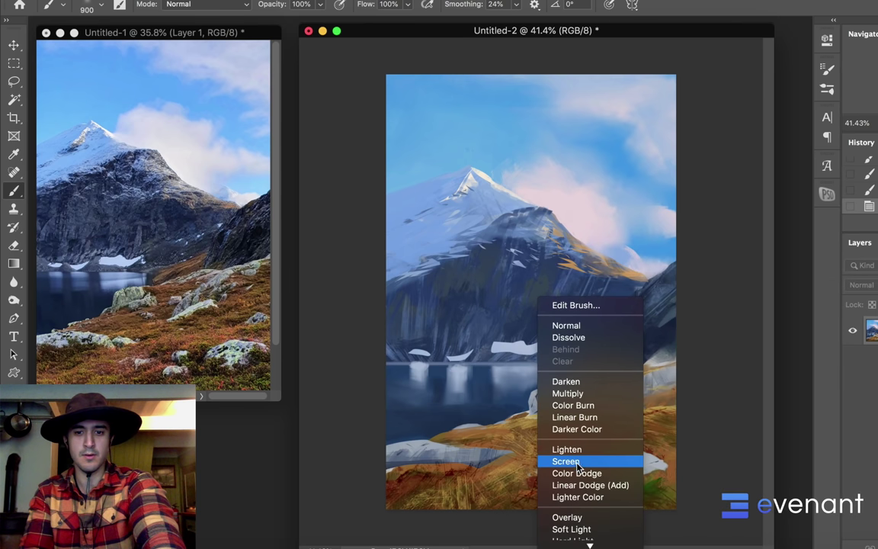
pyautogui.click(580, 394)
pyautogui.press(']')
pyautogui.press(']')
pyautogui.press(']')
pyautogui.press(']')
pyautogui.press(']')
pyautogui.press(']')
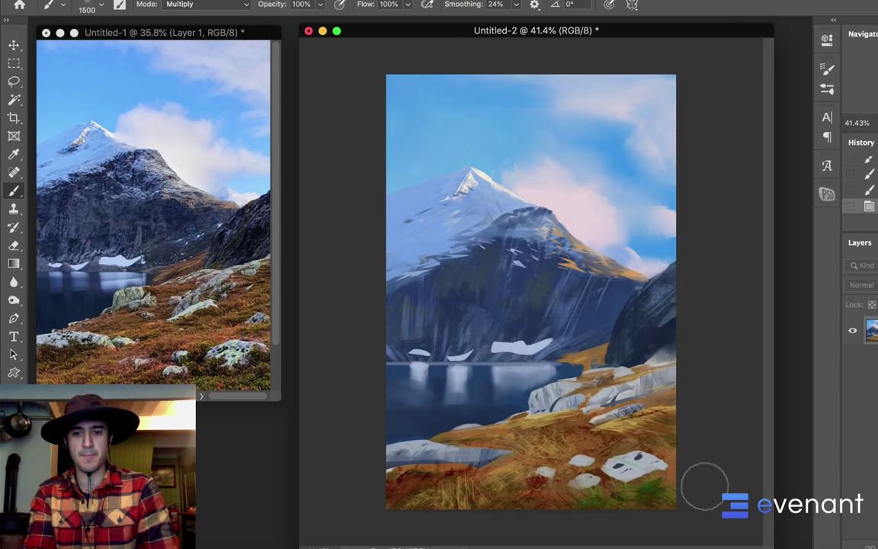
pyautogui.moveTo(705, 487); pyautogui.dragTo(431, 523)
pyautogui.moveTo(431, 523)
pyautogui.mouseDown()
pyautogui.moveTo(579, 502)
pyautogui.moveTo(690, 468)
pyautogui.mouseUp()
pyautogui.moveTo(705, 409); pyautogui.dragTo(324, 526)
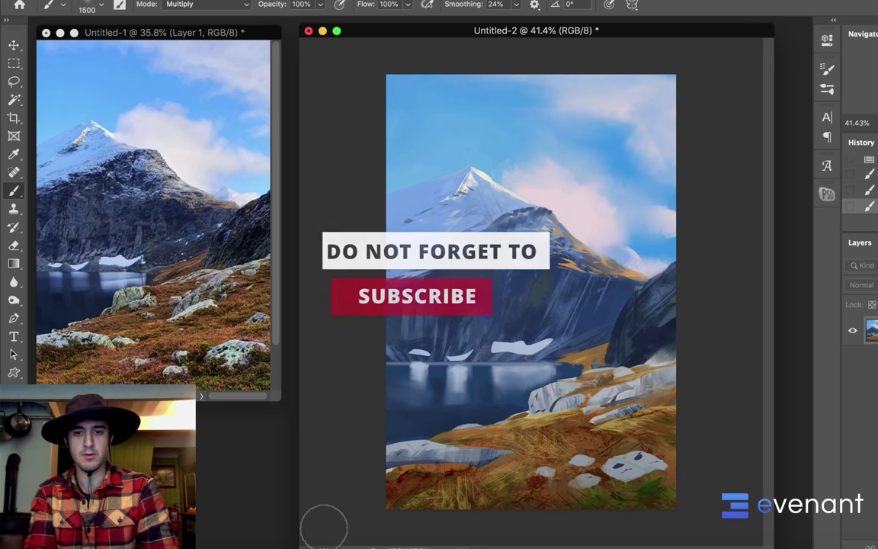
pyautogui.moveTo(661, 428); pyautogui.dragTo(370, 522)
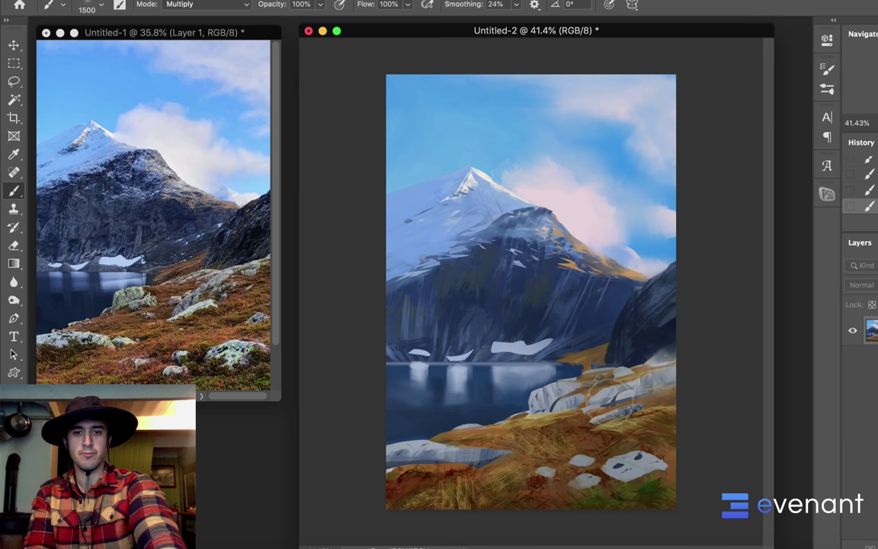
# Step: Adjust the painting's contrast with Levels, setting the midtone input to 0.91 and slightly lowering the white input
pyautogui.hotkey('ctrl', 'l')
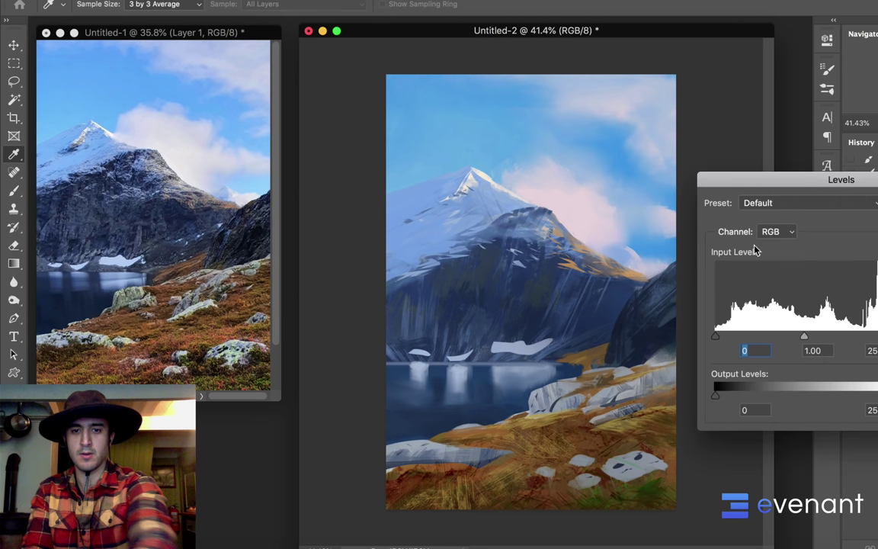
pyautogui.moveTo(796, 337); pyautogui.dragTo(812, 339)
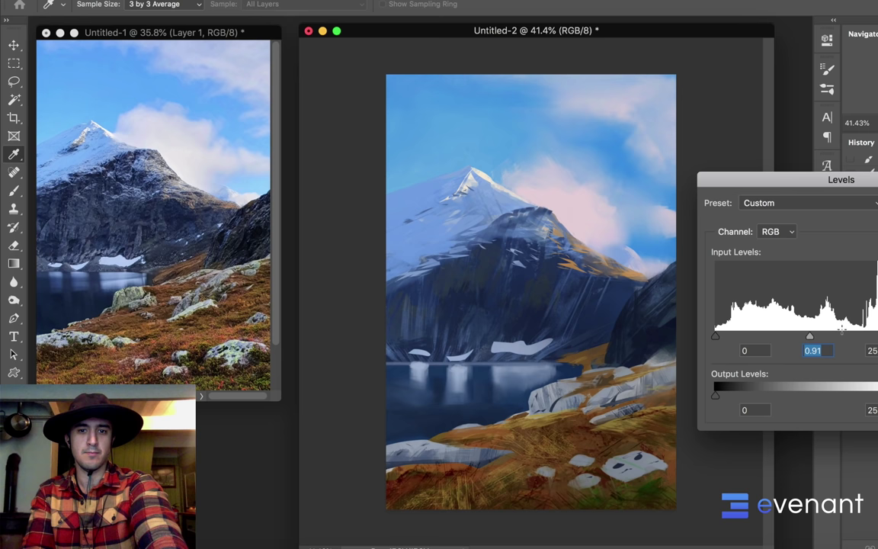
pyautogui.moveTo(877, 336); pyautogui.dragTo(872, 336)
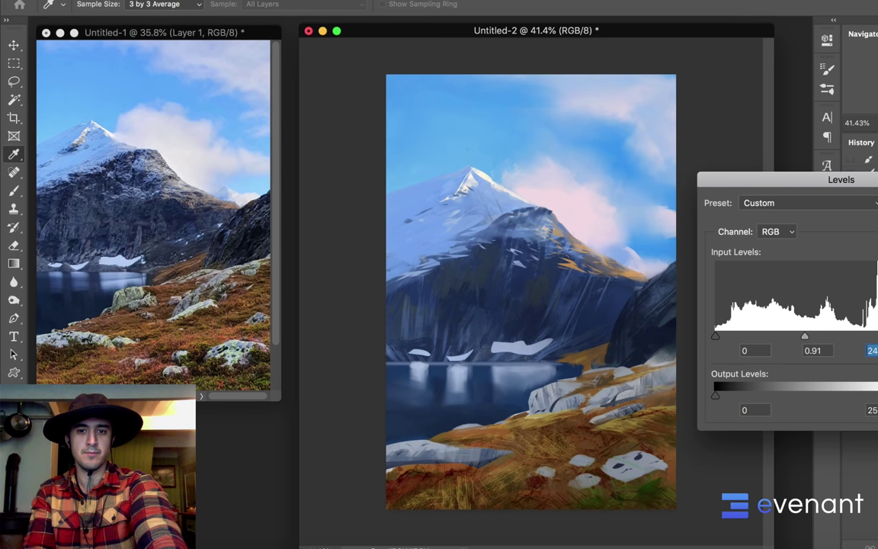
pyautogui.press('Return')
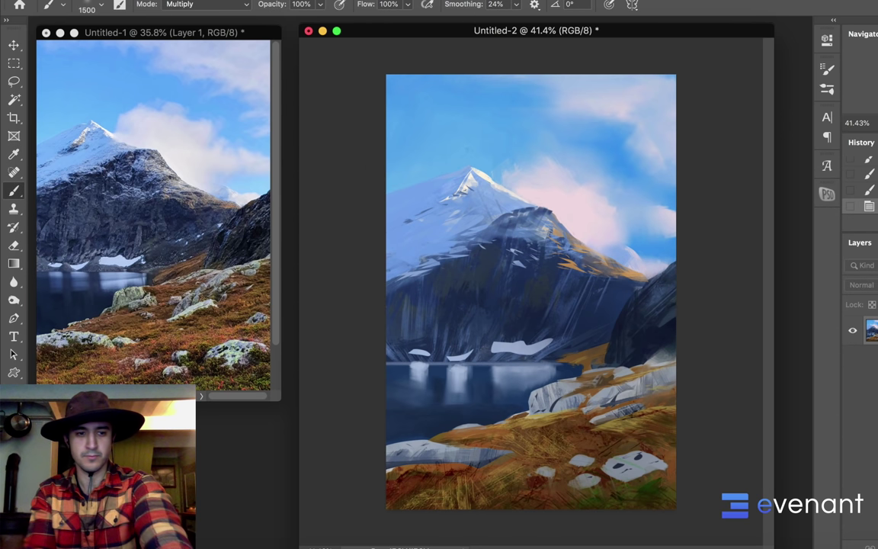
# Step: Set the 1500 px soft brush to Screen mode and brush orange sampled from the distant grass as a light glow over the painting
pyautogui.keyDown('shift'); pyautogui.rightClick(486, 229); pyautogui.keyUp('shift')
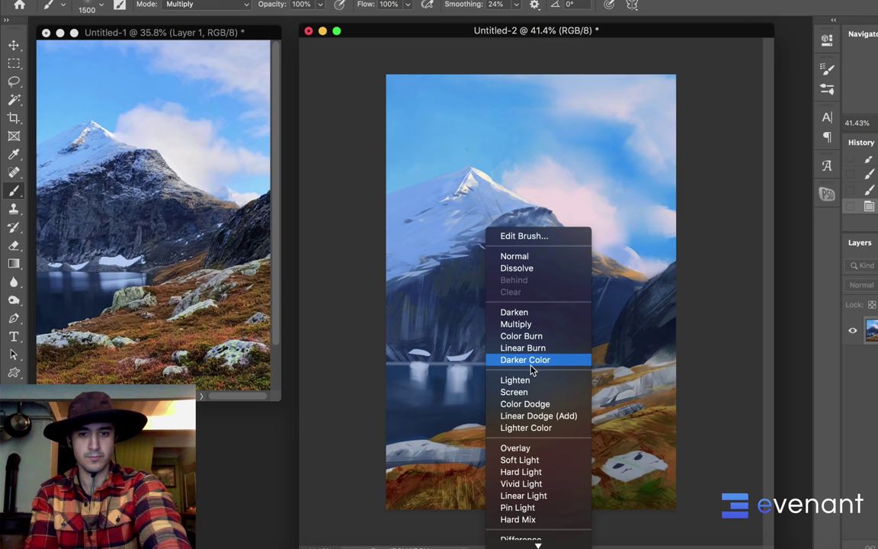
pyautogui.click(619, 409)
pyautogui.keyDown('alt'); pyautogui.click(593, 356); pyautogui.keyUp('alt')
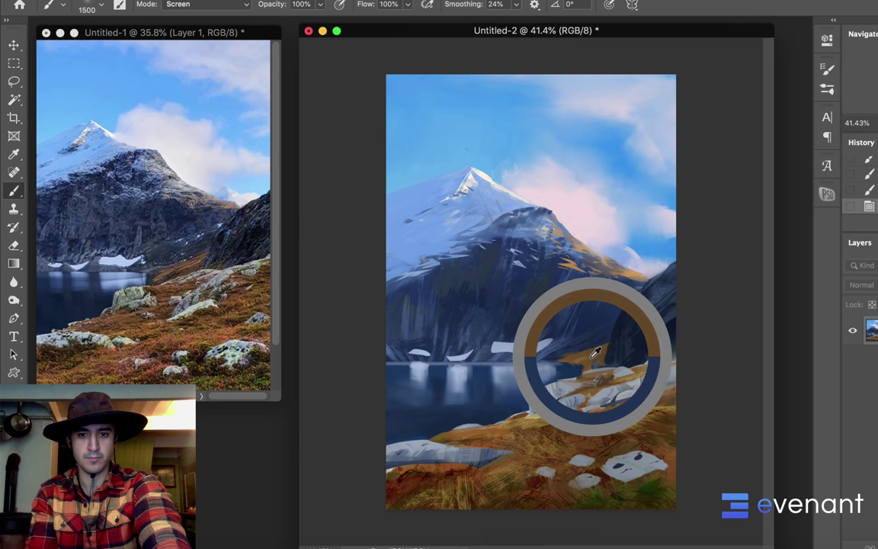
pyautogui.moveTo(491, 439); pyautogui.dragTo(473, 451)
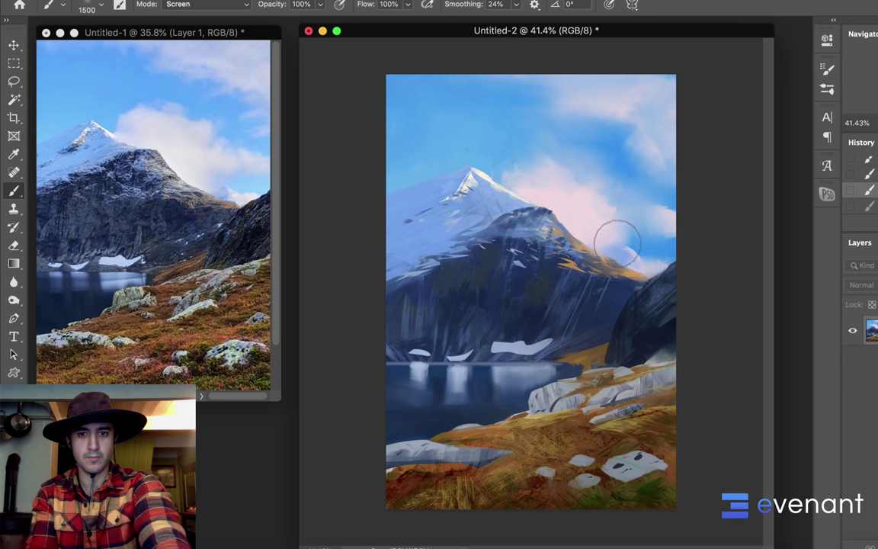
pyautogui.moveTo(629, 254)
pyautogui.mouseDown()
pyautogui.moveTo(608, 265)
pyautogui.moveTo(628, 269)
pyautogui.mouseUp()
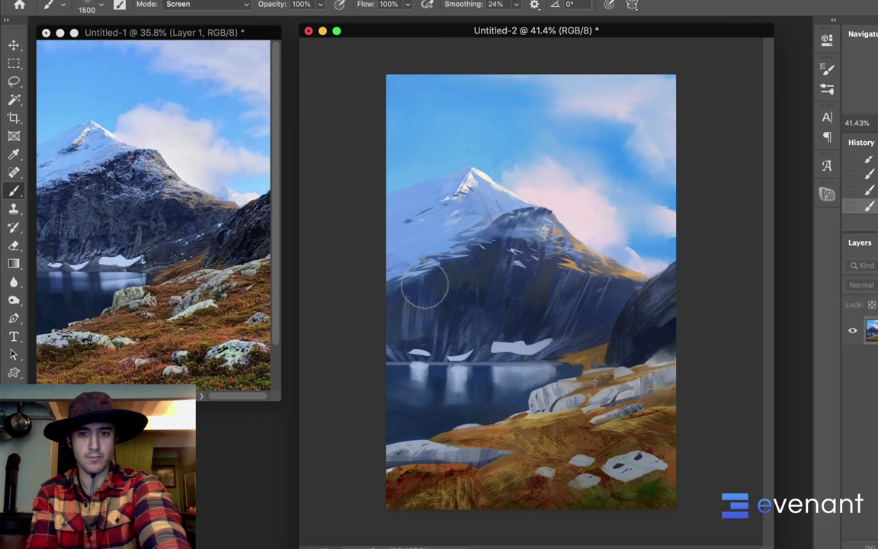
pyautogui.press('super+z')
pyautogui.press('super+shift+z')
# Step: Try soft Screen strokes in sampled sky blue and grass brown over the painting, and undo them
pyautogui.keyDown('alt'); pyautogui.click(464, 147); pyautogui.keyUp('alt')
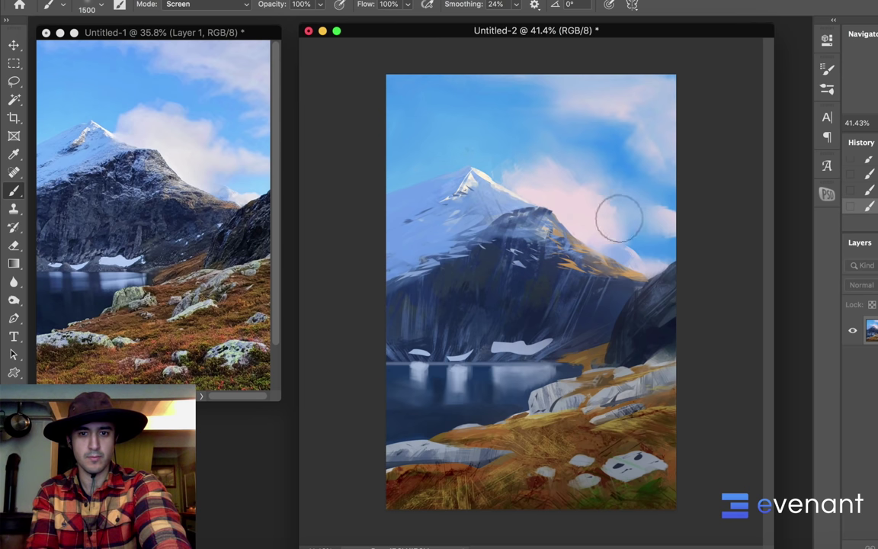
pyautogui.keyDown('alt'); pyautogui.click(552, 377); pyautogui.keyUp('alt')
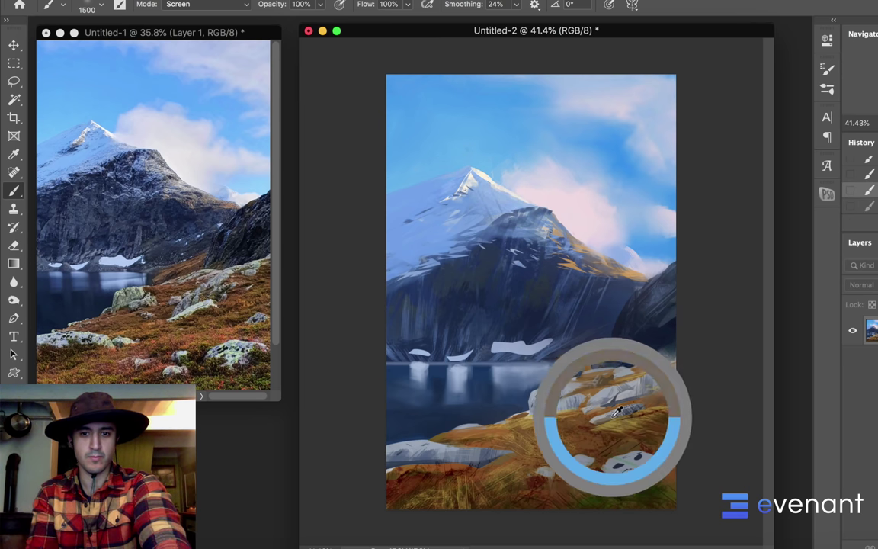
pyautogui.moveTo(563, 387)
pyautogui.mouseDown()
pyautogui.moveTo(505, 434)
pyautogui.moveTo(585, 425)
pyautogui.mouseUp()
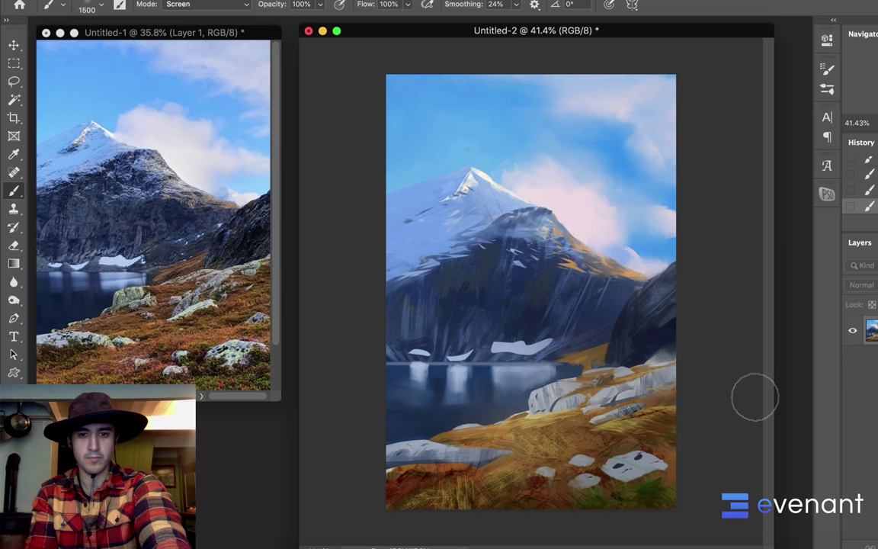
pyautogui.press('super+z')
pyautogui.press('super+z')
# Step: Switch the 1500 px soft brush to Color Dodge and sweep warm highlights across the foreground grass
pyautogui.keyDown('shift'); pyautogui.rightClick(565, 300); pyautogui.keyUp('shift')
pyautogui.click(614, 479)
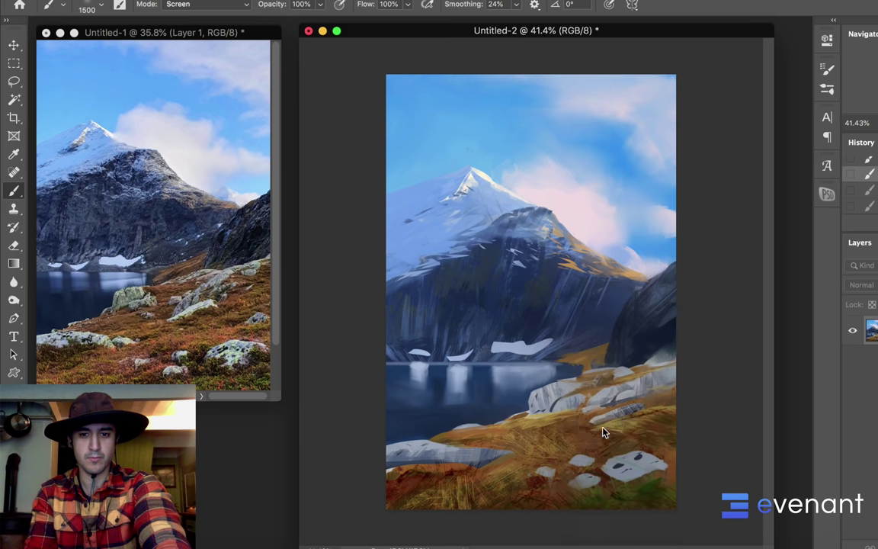
pyautogui.keyDown('shift'); pyautogui.rightClick(582, 360); pyautogui.keyUp('shift')
pyautogui.click(523, 433)
pyautogui.moveTo(473, 433); pyautogui.dragTo(691, 405)
pyautogui.moveTo(511, 439); pyautogui.dragTo(707, 413)
pyautogui.moveTo(484, 455); pyautogui.dragTo(654, 403)
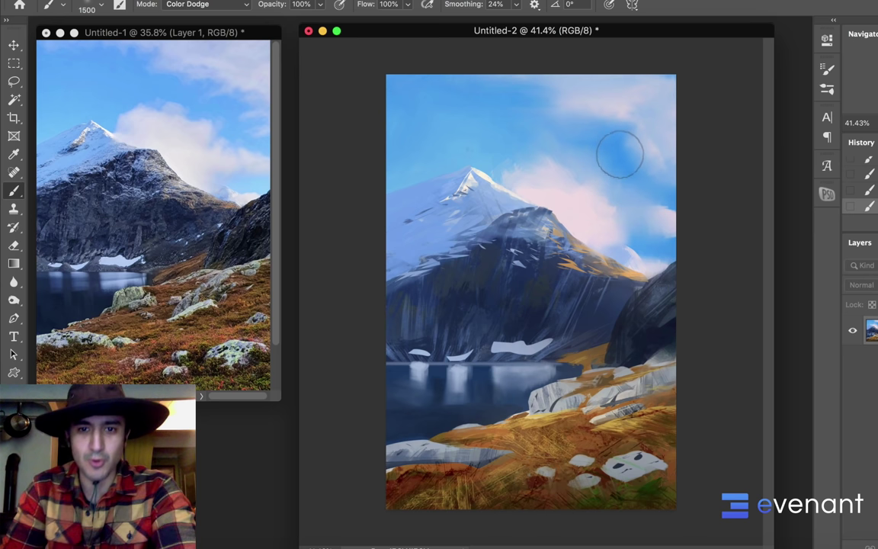
# Step: Dock the Untitled-2 window as a full-workspace tab and inspect the foreground, the mountain and the whole composition
pyautogui.scroll(1, 608, 172)
pyautogui.scroll(3, 608, 172)
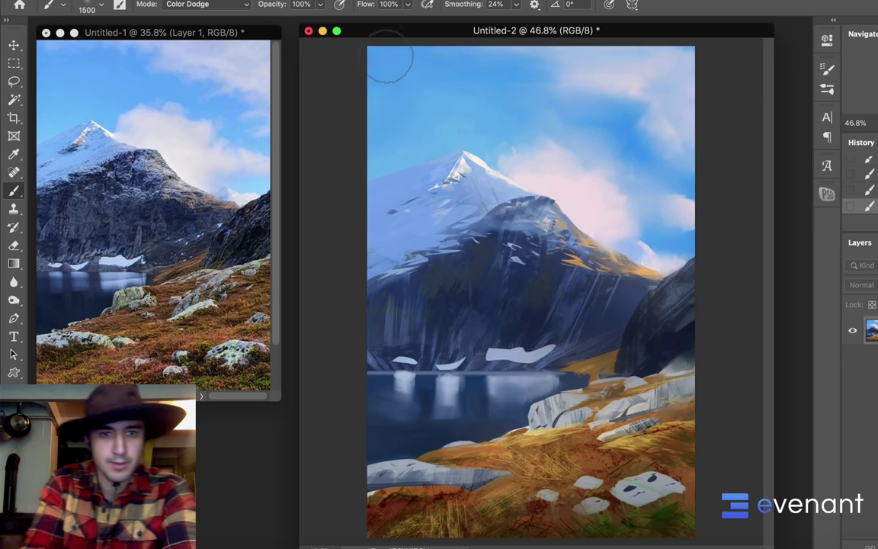
pyautogui.doubleClick(394, 32)
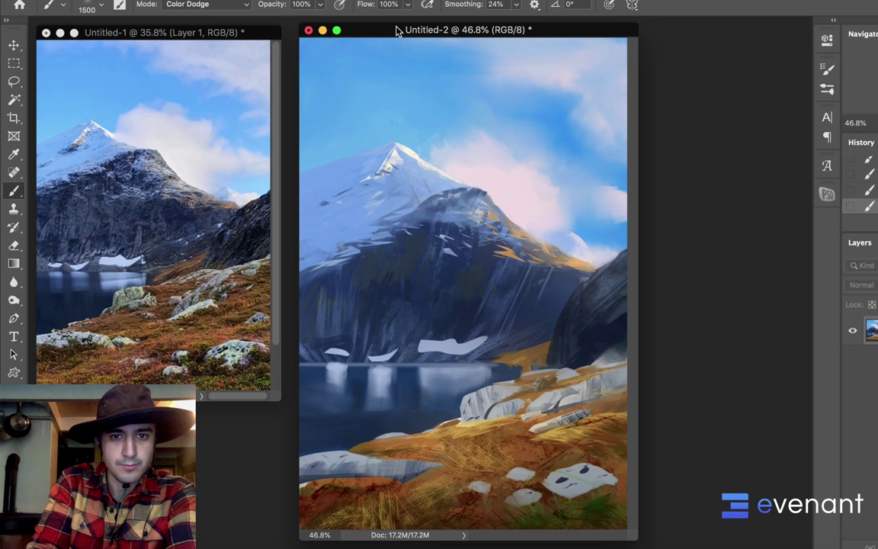
pyautogui.moveTo(396, 30)
pyautogui.mouseDown()
pyautogui.moveTo(392, 16)
pyautogui.moveTo(395, 25)
pyautogui.mouseUp()
pyautogui.scroll(4, 647, 303)
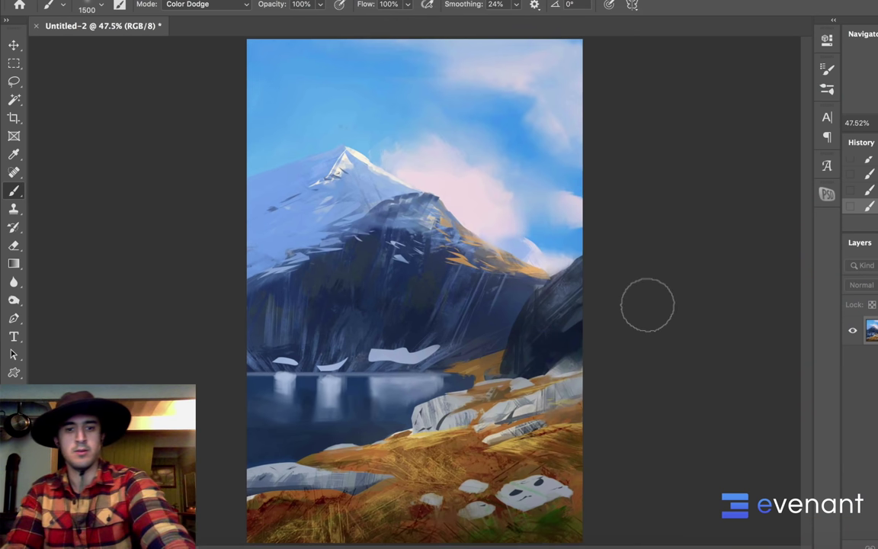
pyautogui.moveTo(619, 310); pyautogui.dragTo(615, 176)
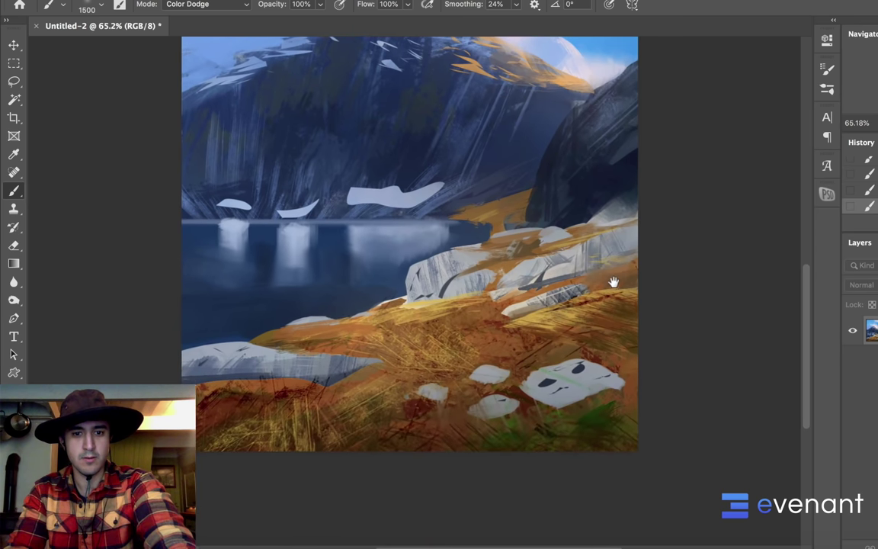
pyautogui.moveTo(649, 213); pyautogui.dragTo(649, 243)
pyautogui.scroll(5, 649, 243)
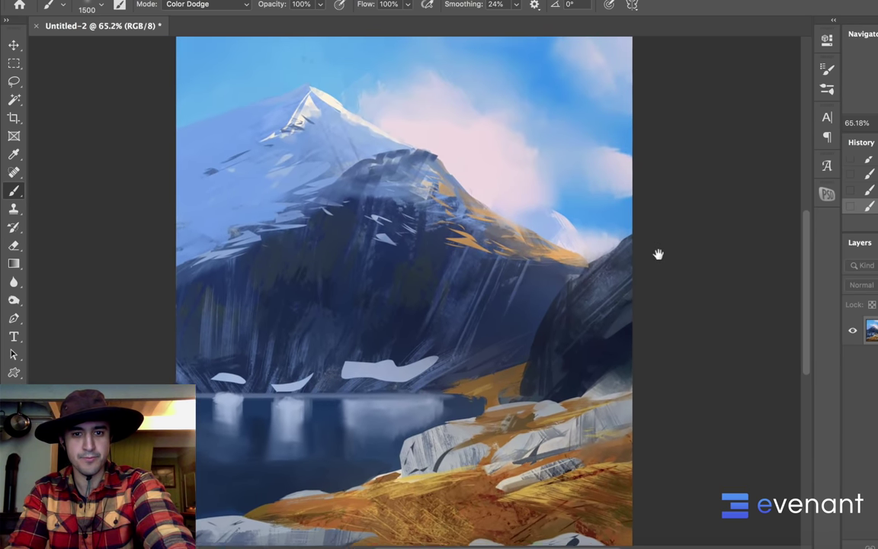
pyautogui.scroll(-5, 656, 288)
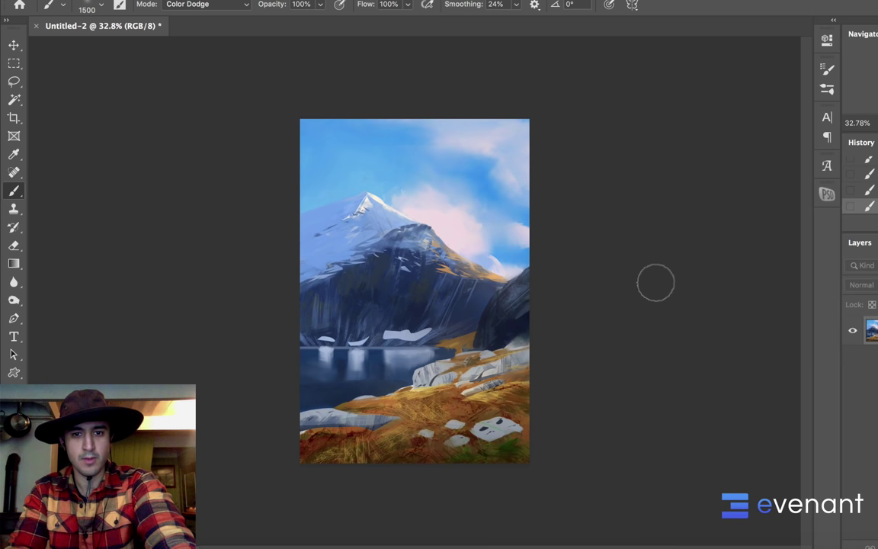
pyautogui.scroll(2, 655, 289)
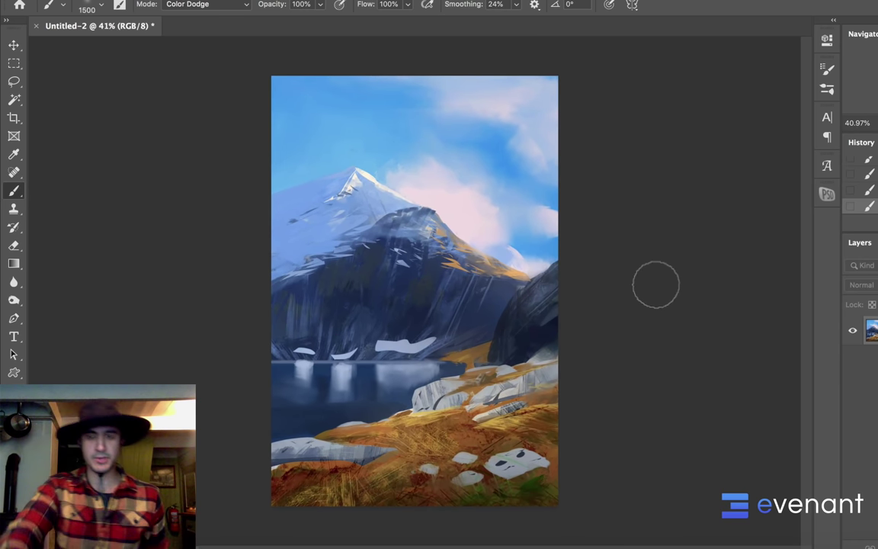